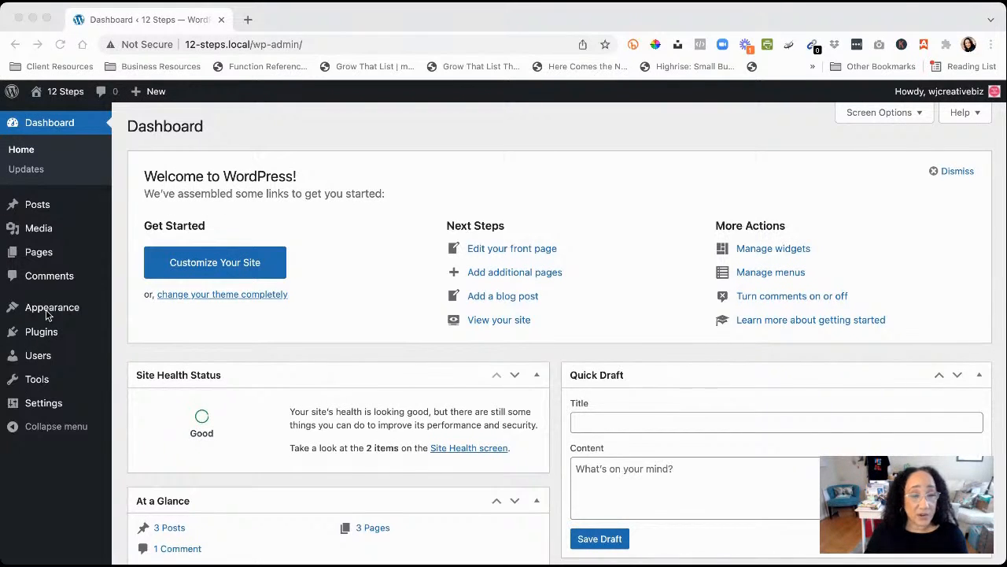
# Open the Customizer from Appearance and preview the 12 Steps Home page
pyautogui.moveTo(47, 313)
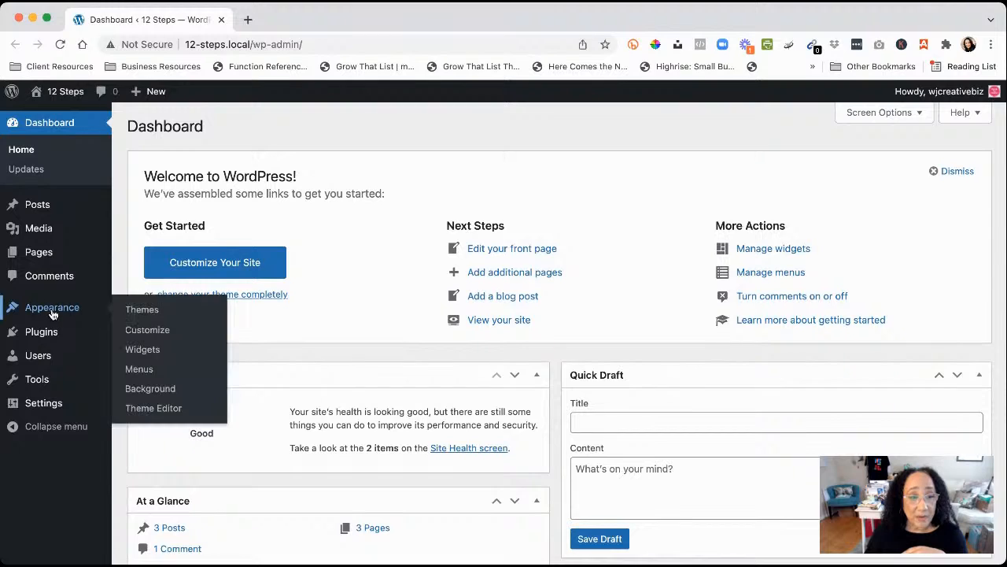
pyautogui.click(143, 335)
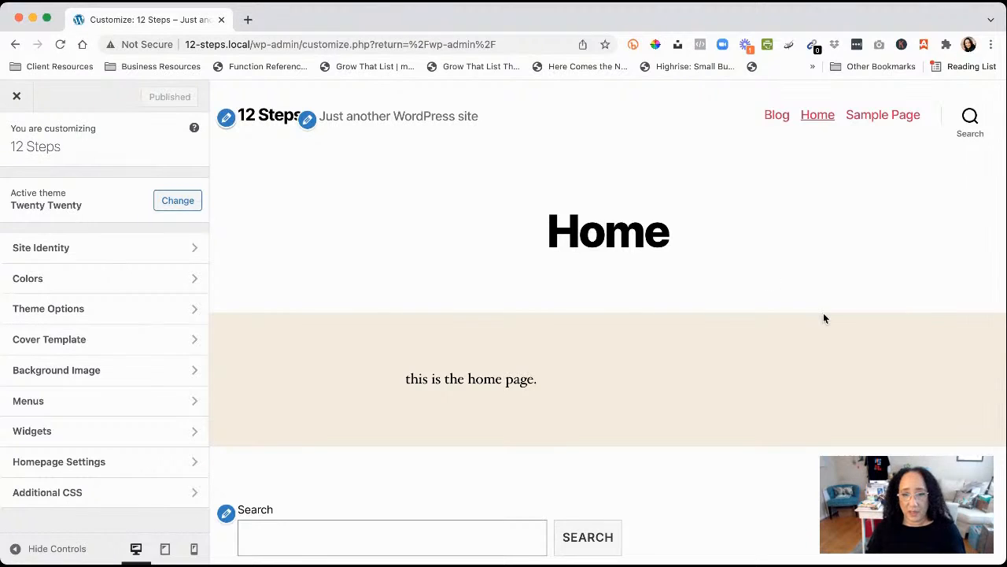
pyautogui.scroll(-10, 710, 365)
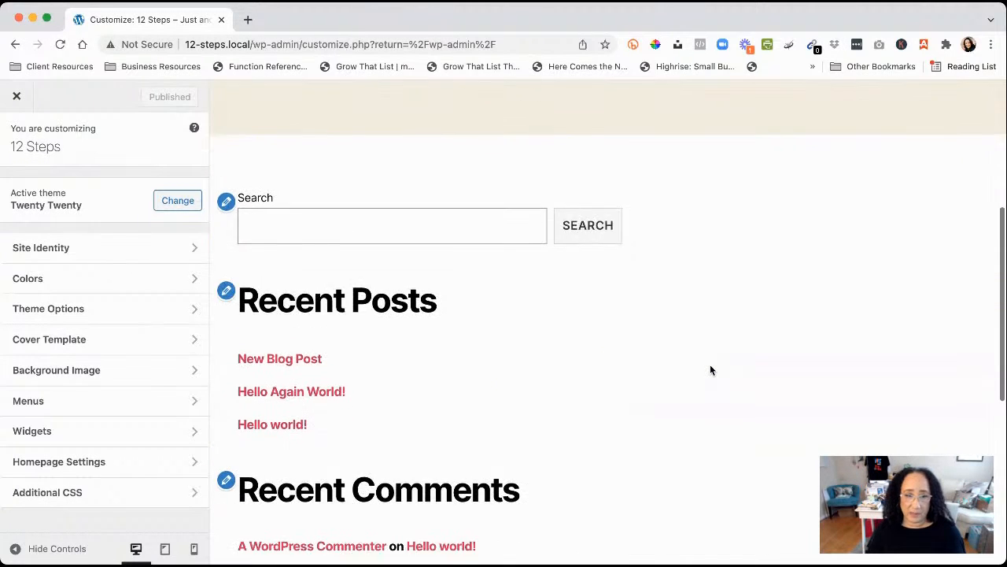
pyautogui.scroll(10, 710, 370)
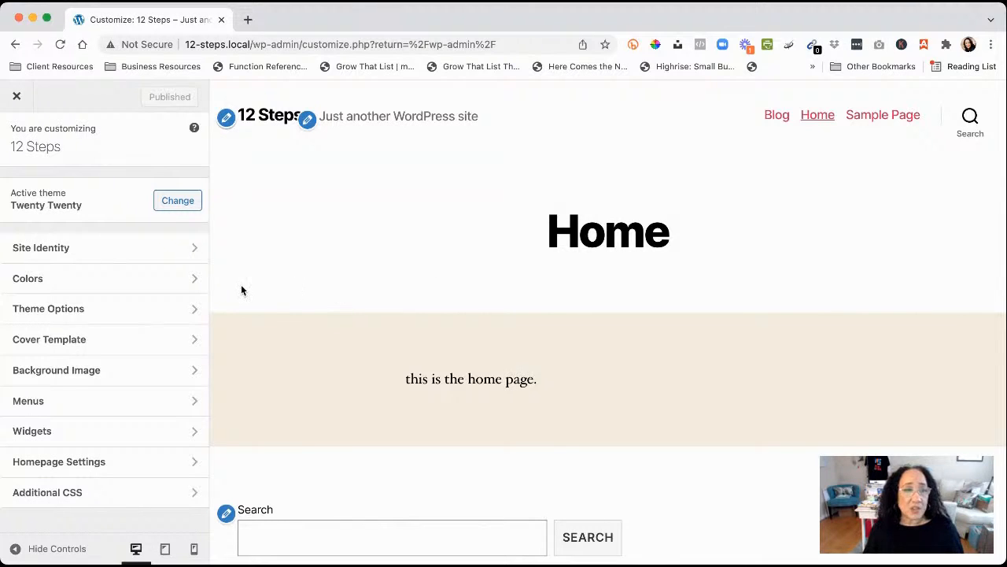
# Upload the charcoal butterfly wordmark image and set it as the site logo in Site Identity
pyautogui.click(137, 255)
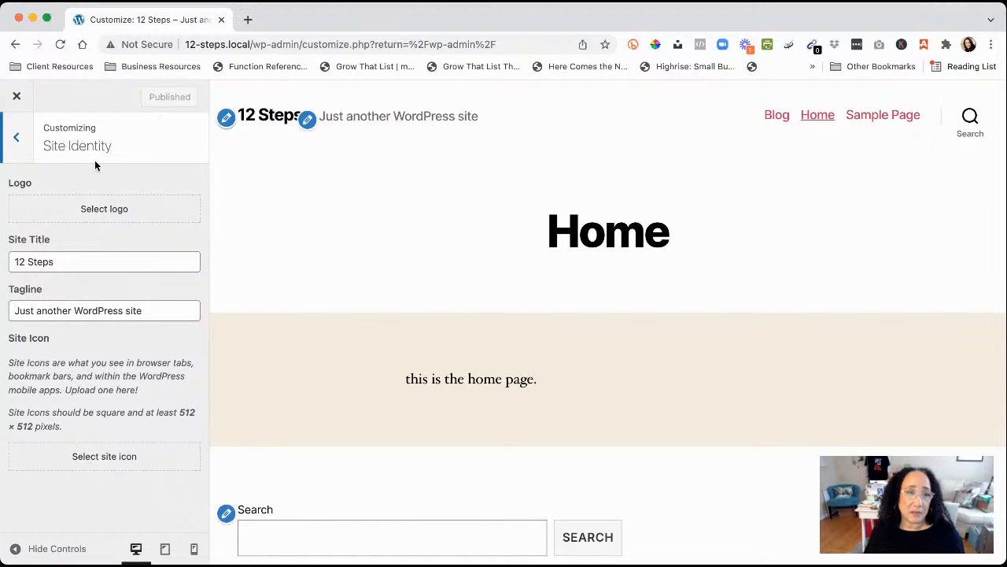
pyautogui.click(105, 215)
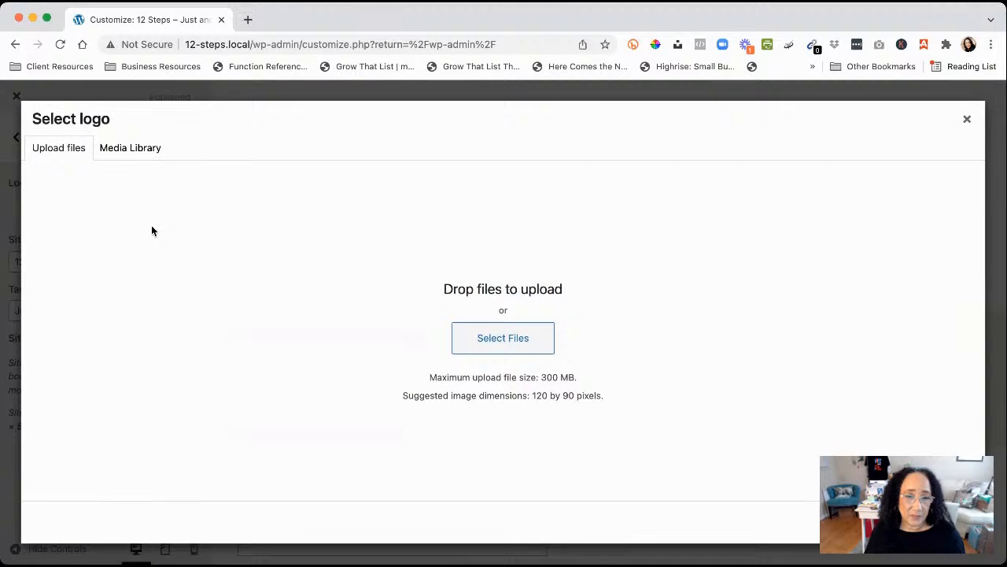
pyautogui.click(509, 343)
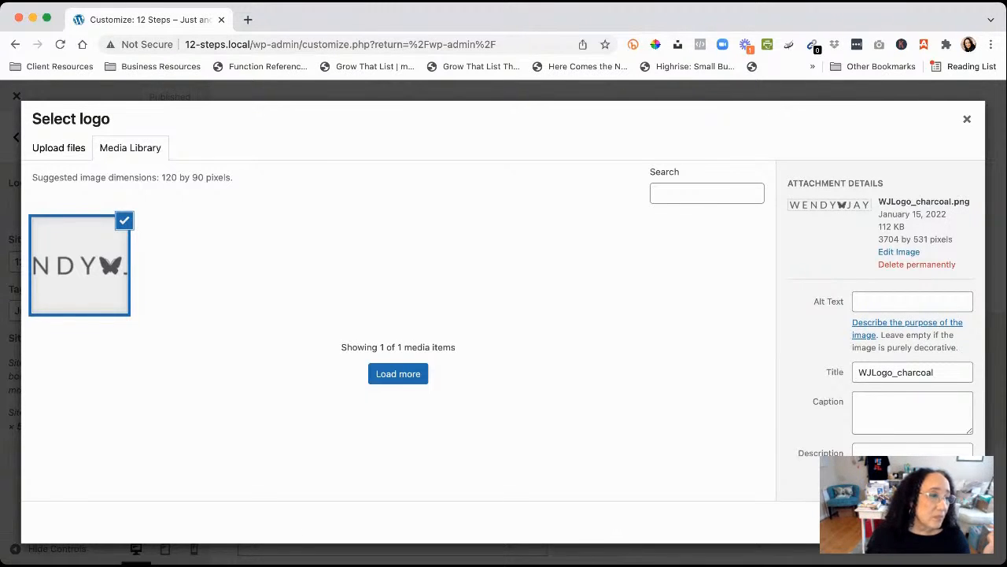
pyautogui.click(951, 522)
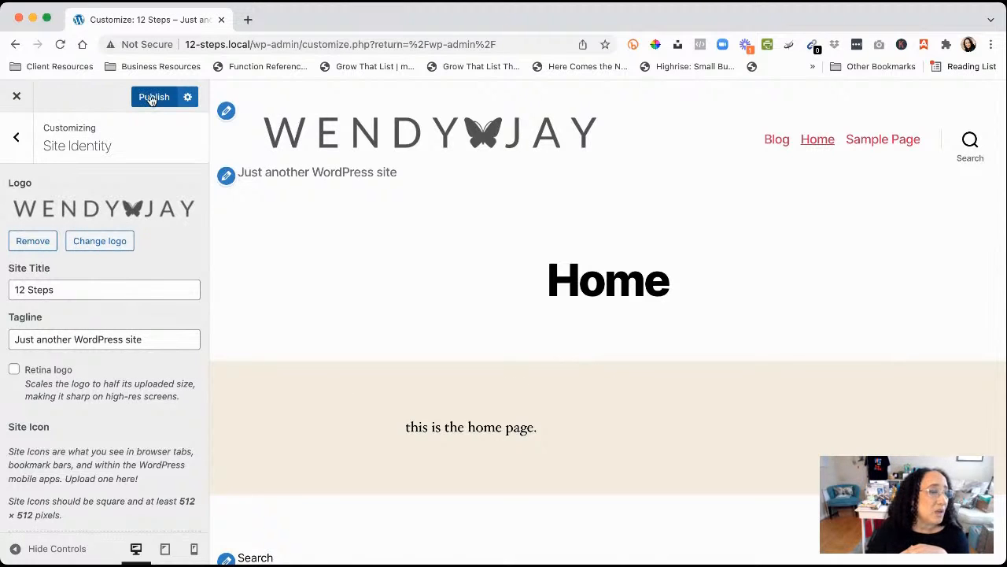
# Return to Site Identity and start choosing an image for the site icon
pyautogui.click(17, 140)
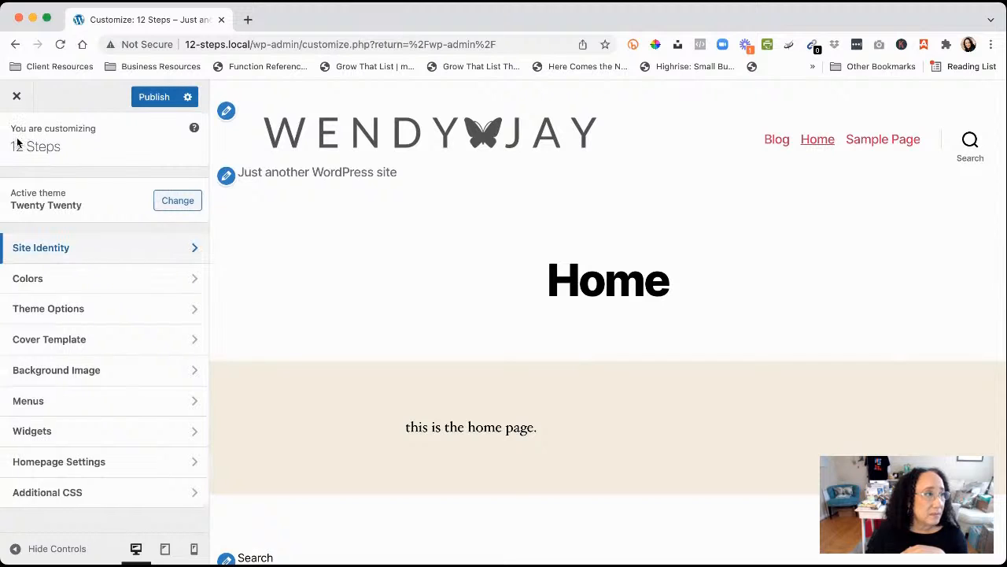
pyautogui.click(109, 249)
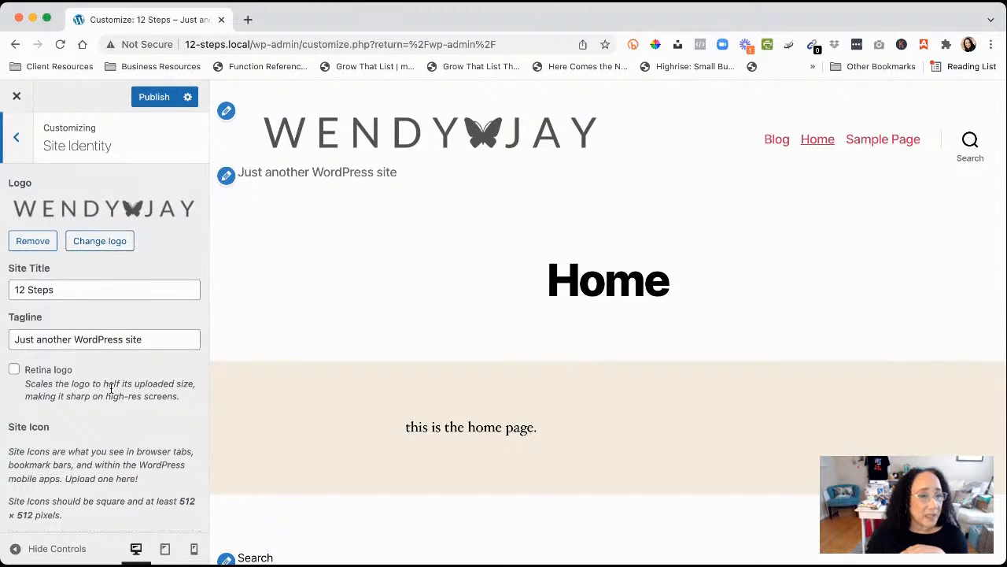
pyautogui.scroll(-1, 110, 386)
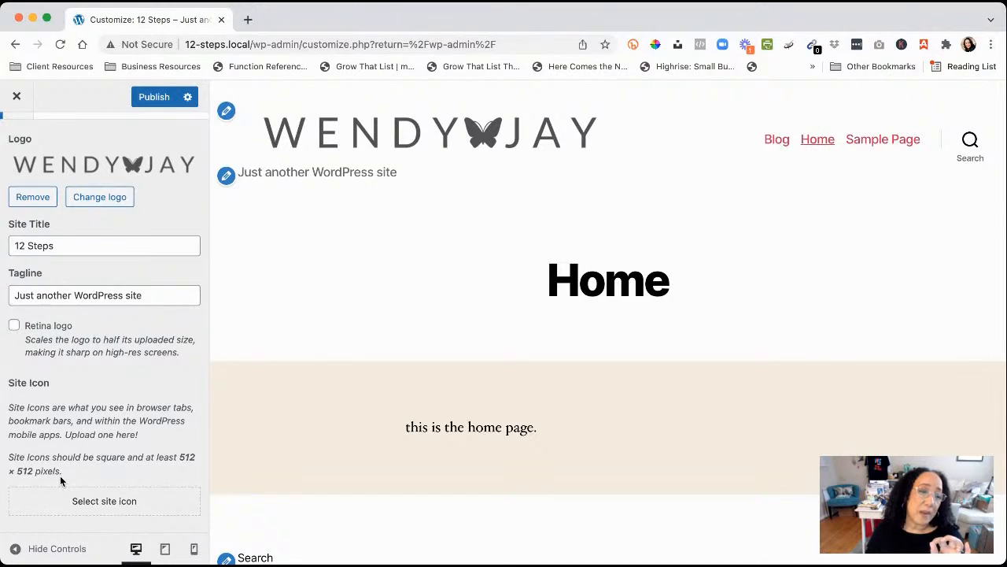
pyautogui.click(93, 502)
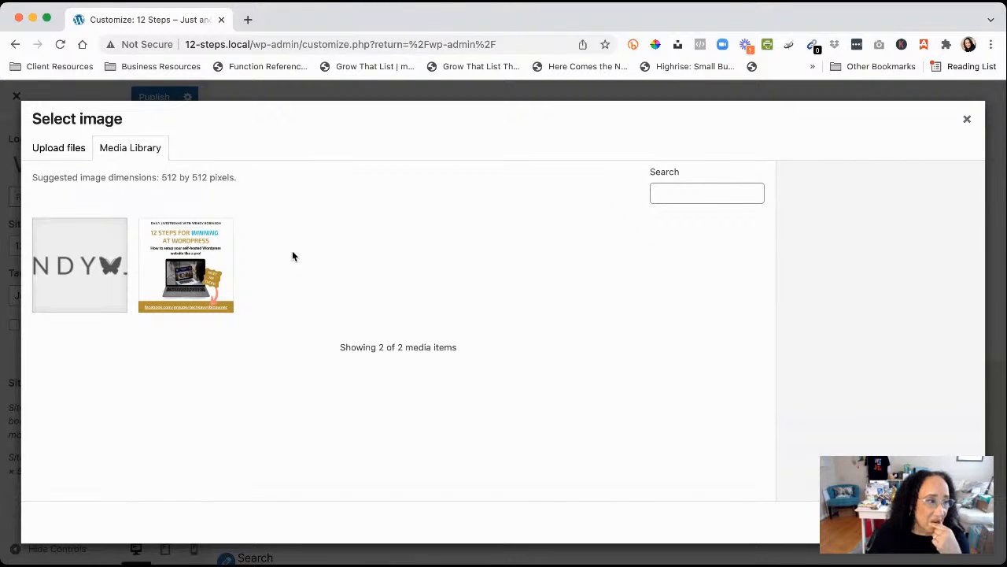
# Upload WJLogo_sub3_blue_512x512.png and set it as the site icon
pyautogui.click(55, 152)
pyautogui.click(483, 344)
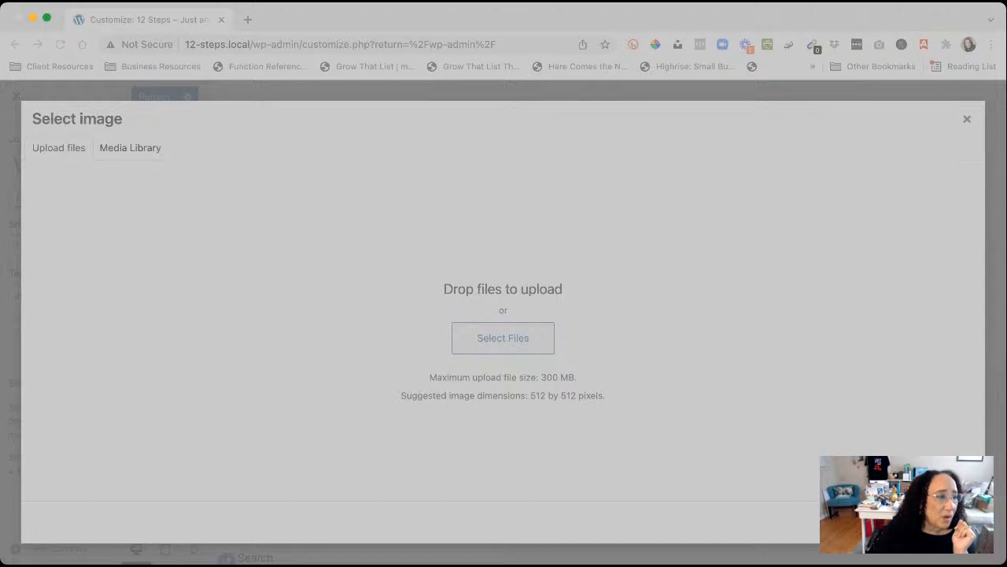
pyautogui.moveTo(632, 512); pyautogui.dragTo(632, 512)
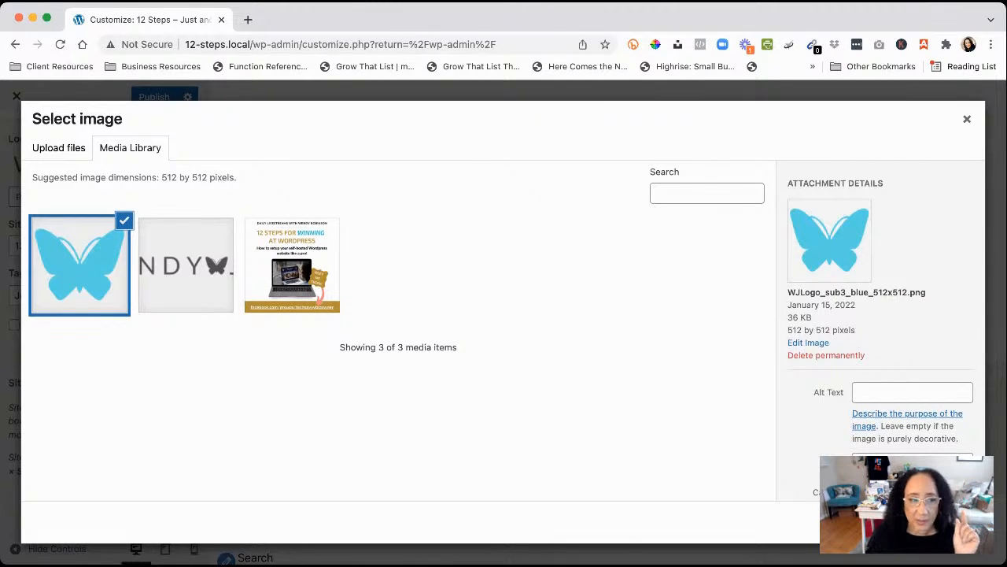
pyautogui.click(948, 521)
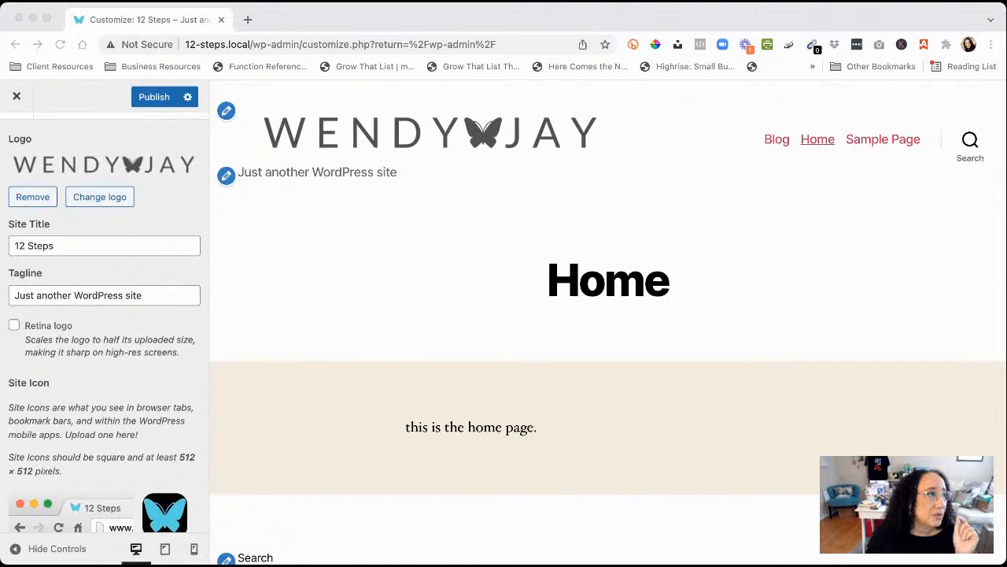
# Publish the new logo and site icon, then close the Customizer back to the Dashboard
pyautogui.click(150, 98)
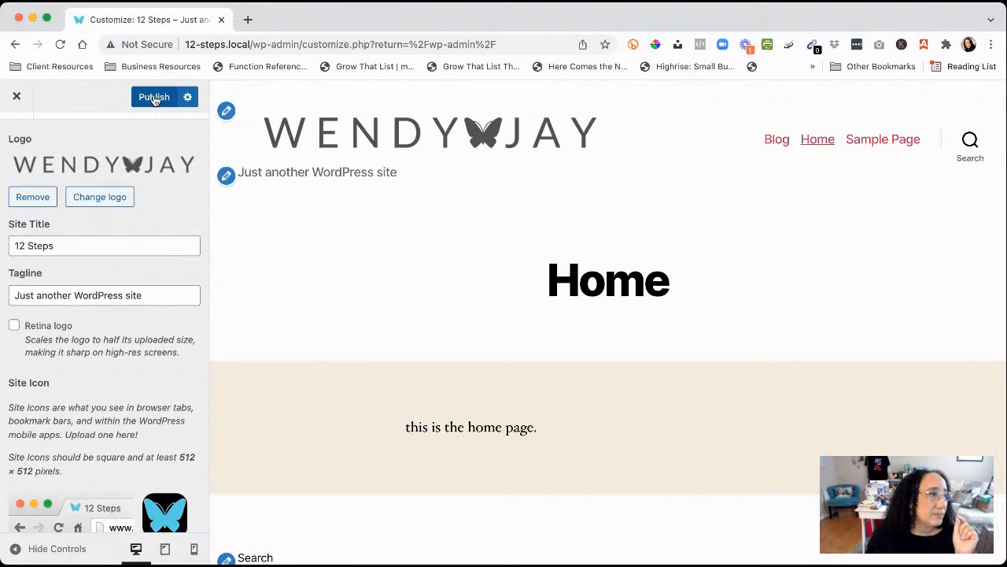
pyautogui.click(155, 98)
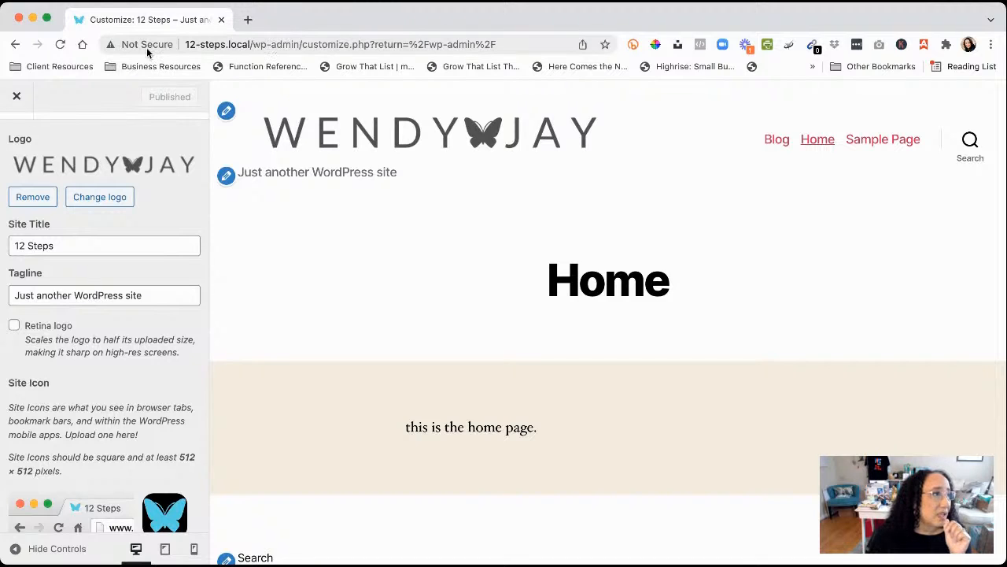
pyautogui.click(17, 100)
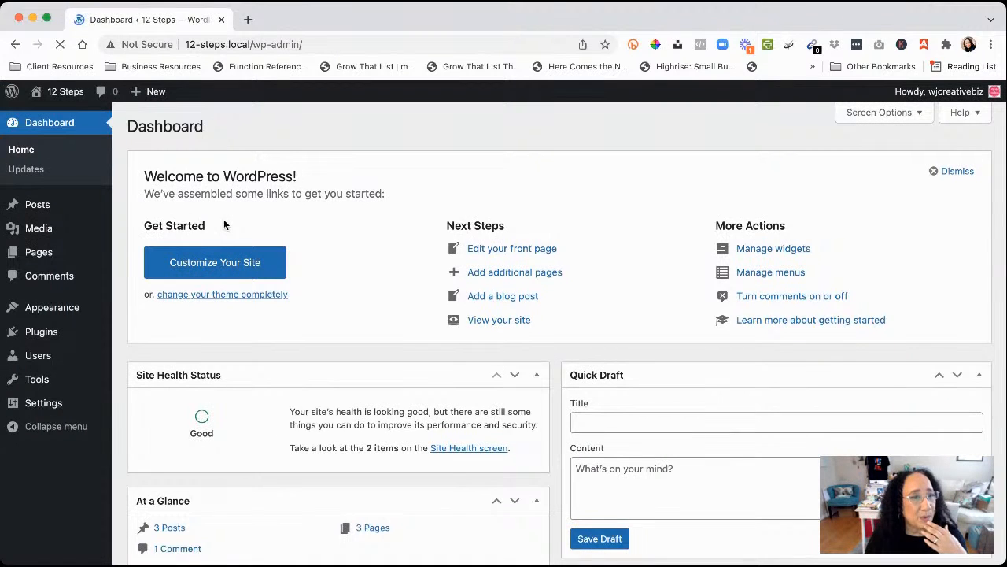
# View the live 12 Steps Home page in a new browser tab
pyautogui.moveTo(63, 92)
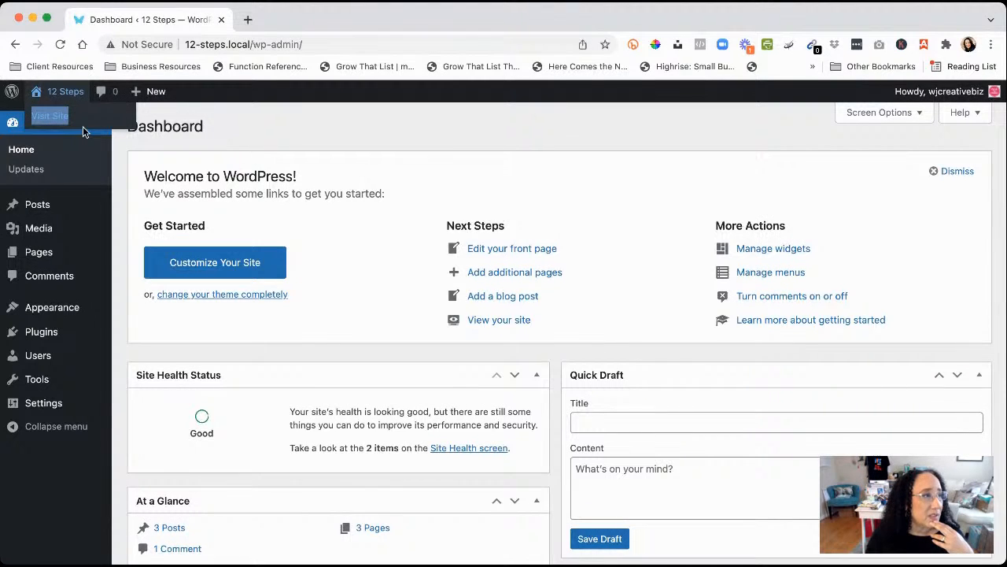
pyautogui.keyDown('super'); pyautogui.click(82, 126); pyautogui.keyUp('super')
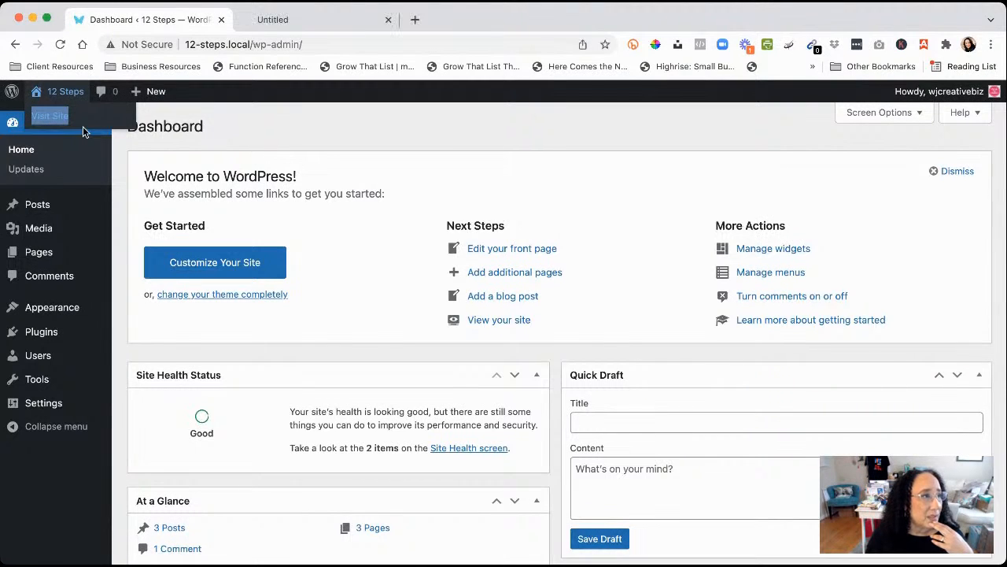
pyautogui.click(306, 19)
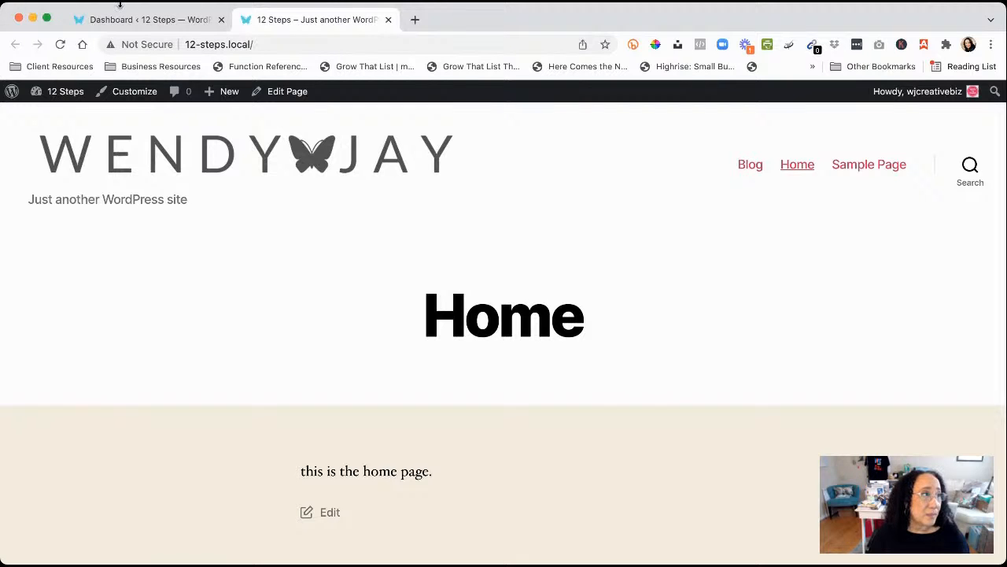
# Switch back to the admin Dashboard tab and reveal the Pages submenu
pyautogui.click(144, 20)
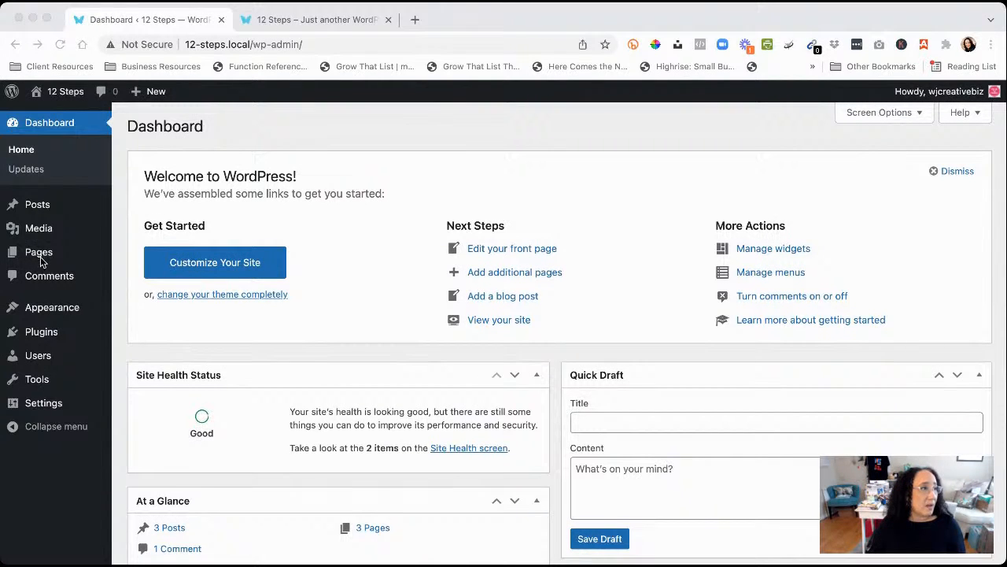
pyautogui.moveTo(40, 261)
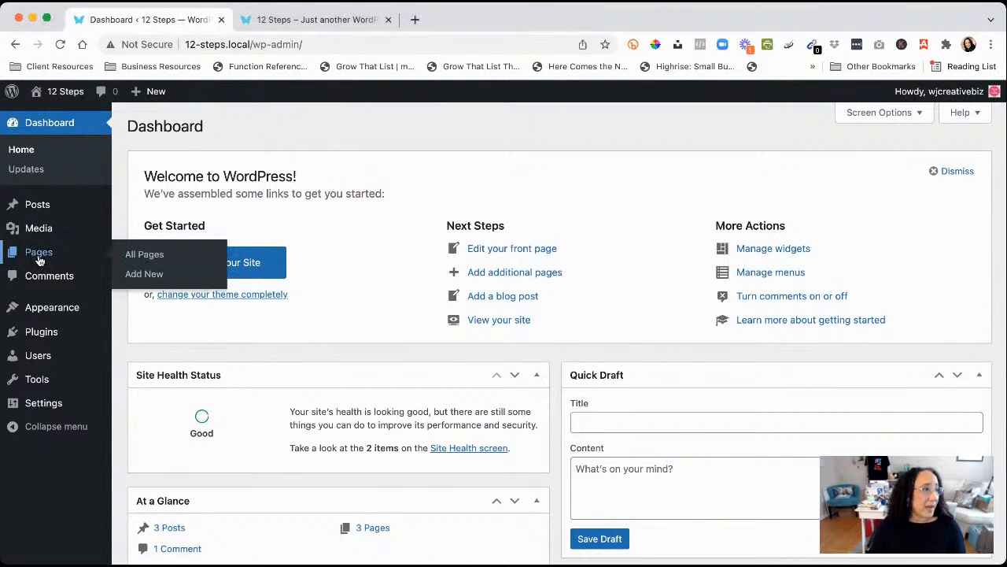
# Trash the Sample Page, delete it permanently, then list only published pages
pyautogui.click(153, 261)
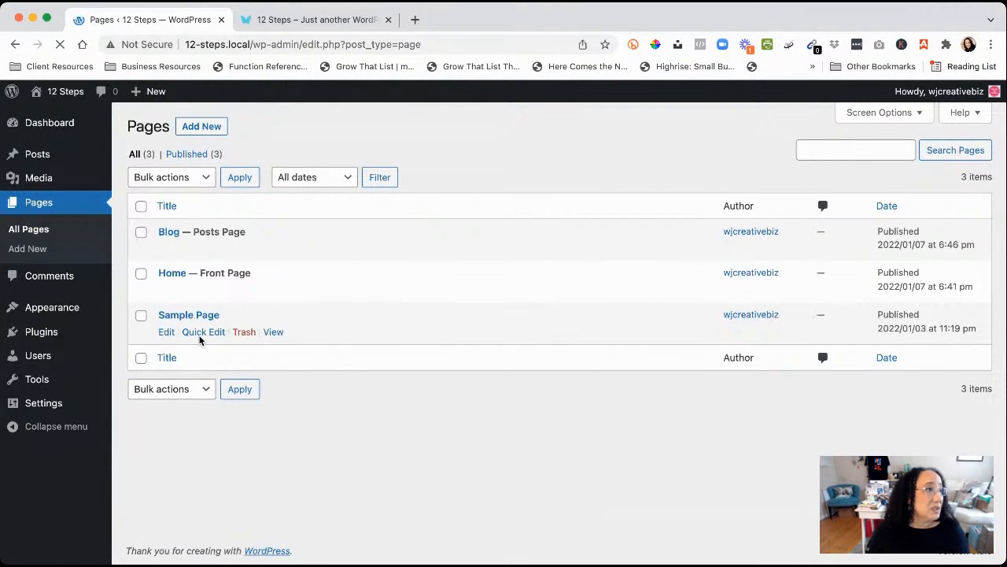
pyautogui.click(244, 332)
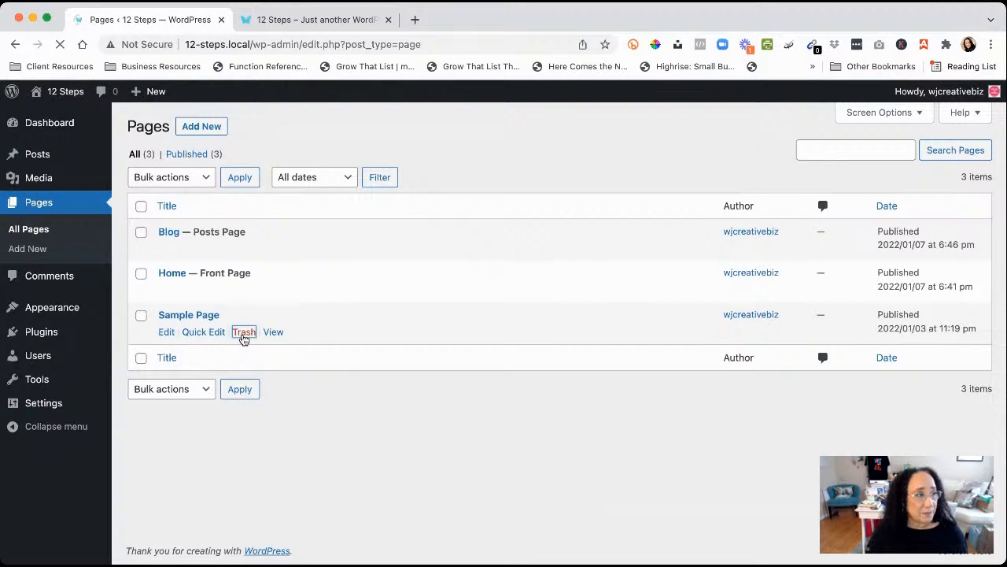
pyautogui.click(245, 197)
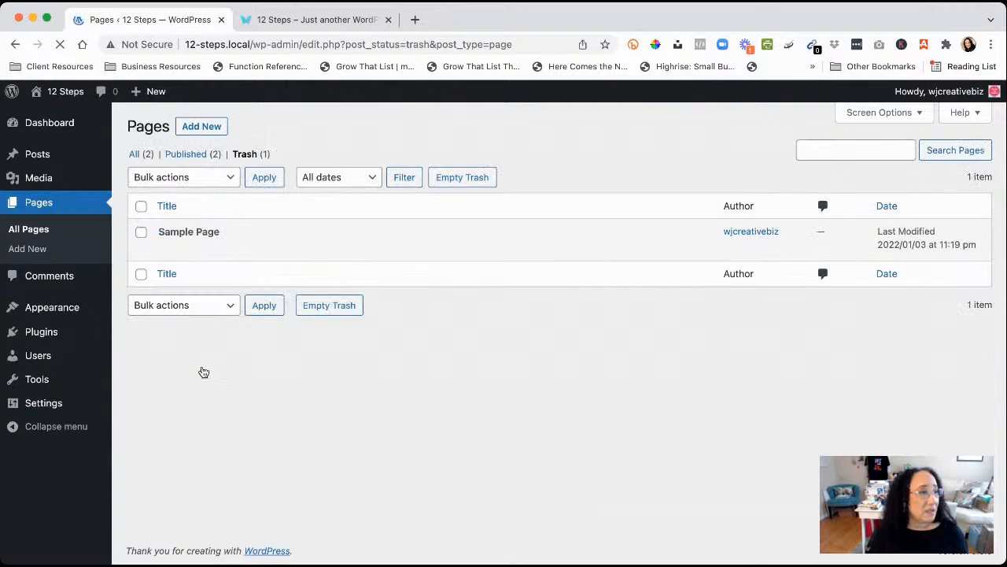
pyautogui.click(242, 252)
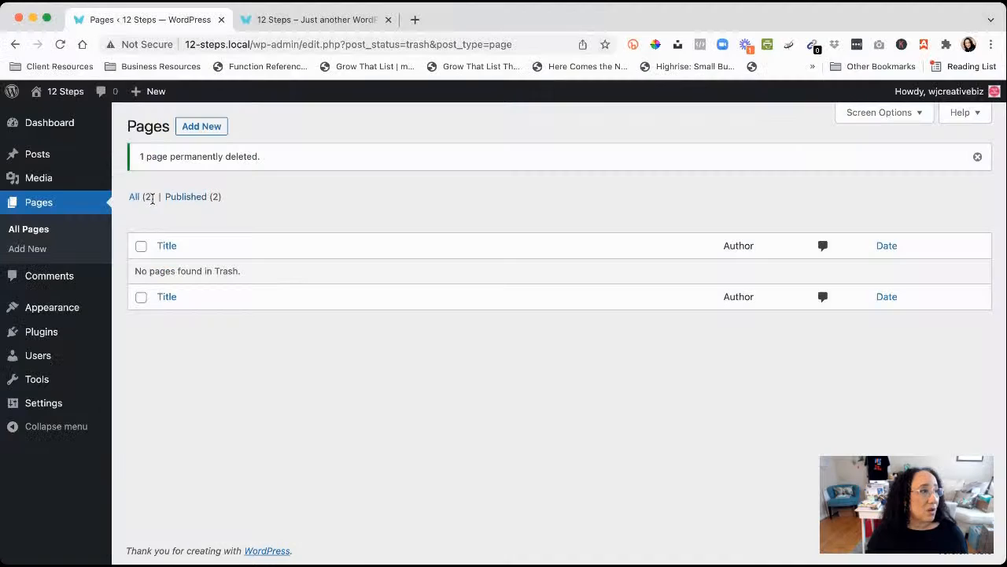
pyautogui.click(188, 198)
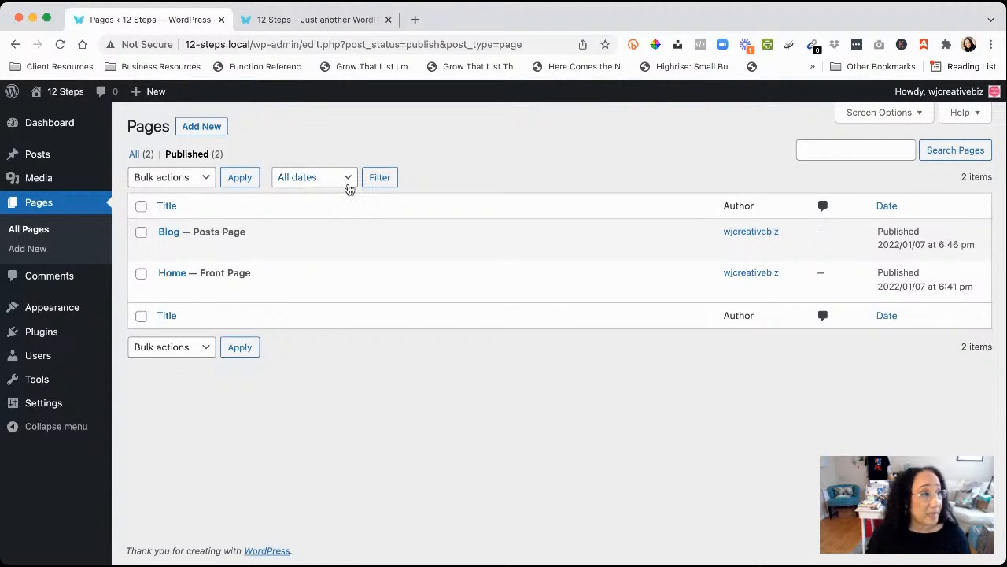
# Publish a new empty page titled 'About' and return to the Pages list
pyautogui.click(195, 128)
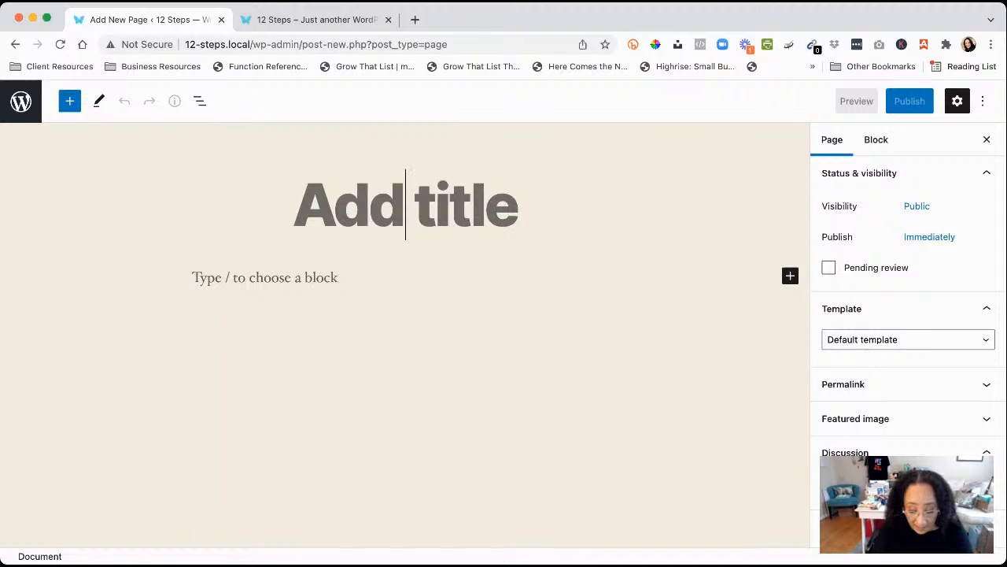
pyautogui.write('About')
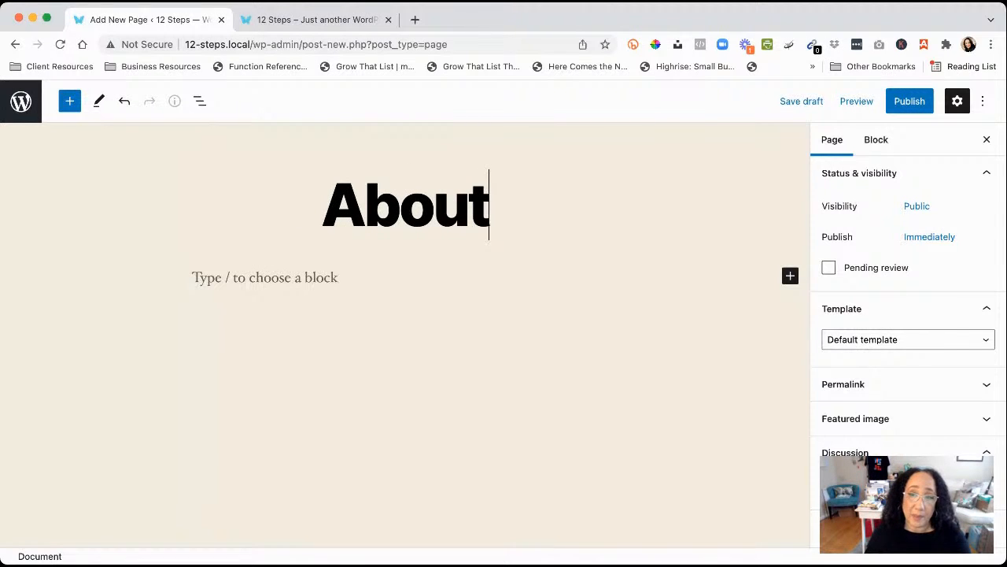
pyautogui.press('super+Tab')
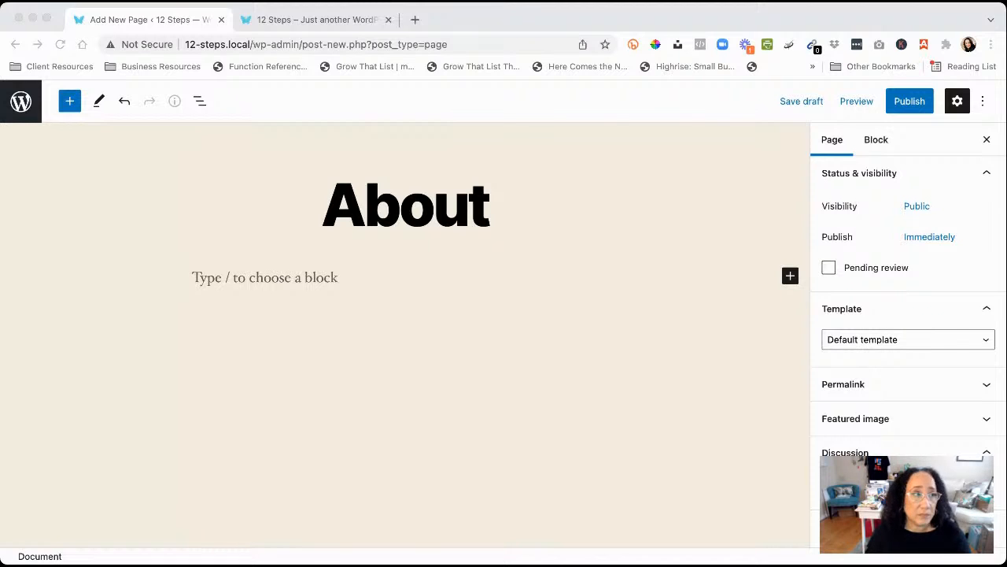
pyautogui.press('super+Tab')
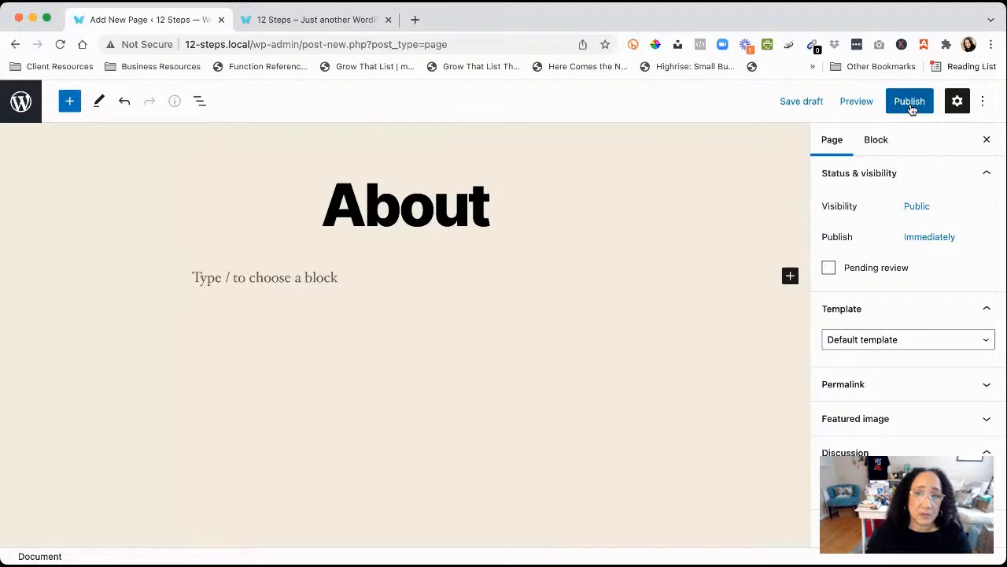
pyautogui.click(911, 108)
pyautogui.click(870, 104)
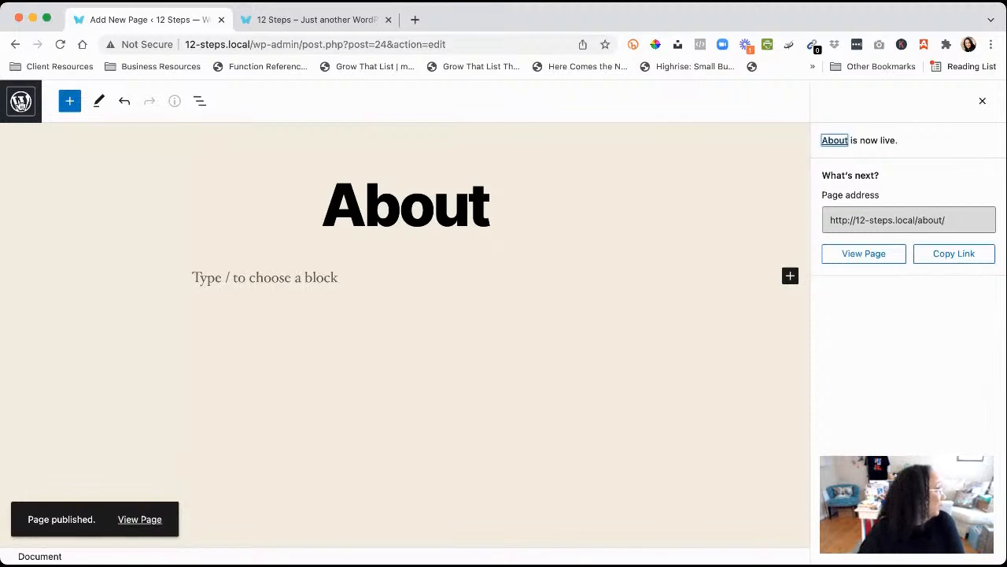
pyautogui.click(21, 102)
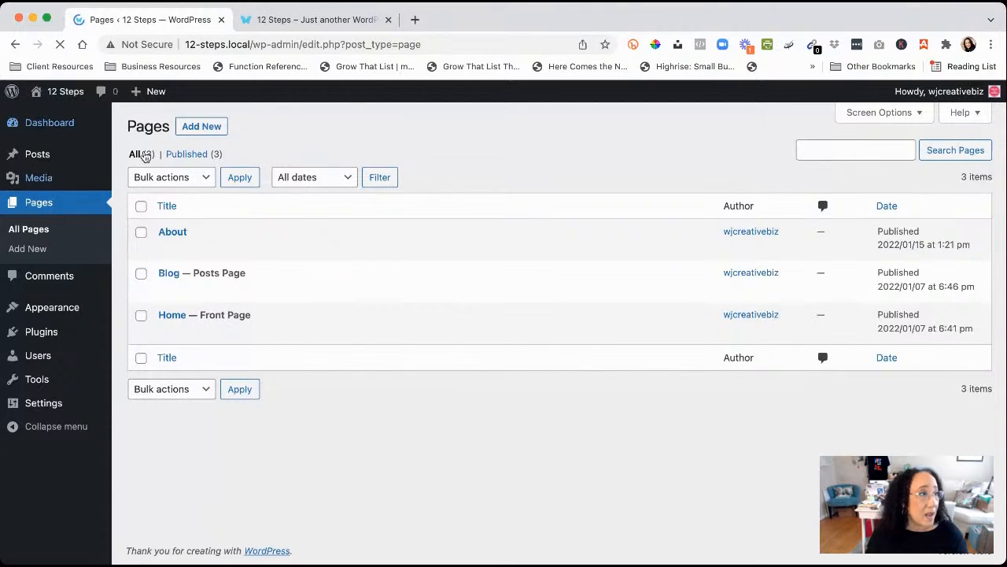
# Publish a new empty page titled 'Services' and return to the Pages list
pyautogui.click(201, 129)
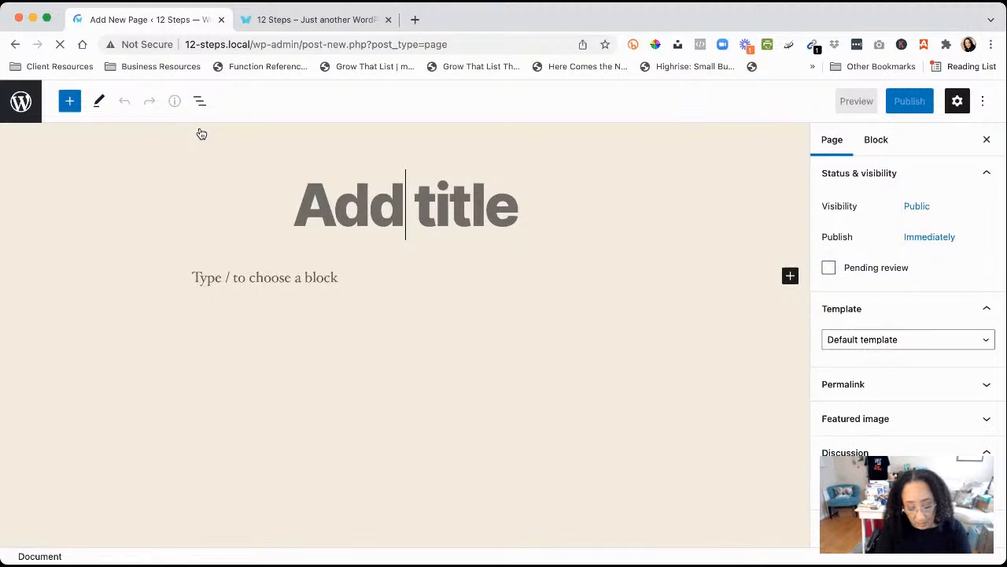
pyautogui.write('Services')
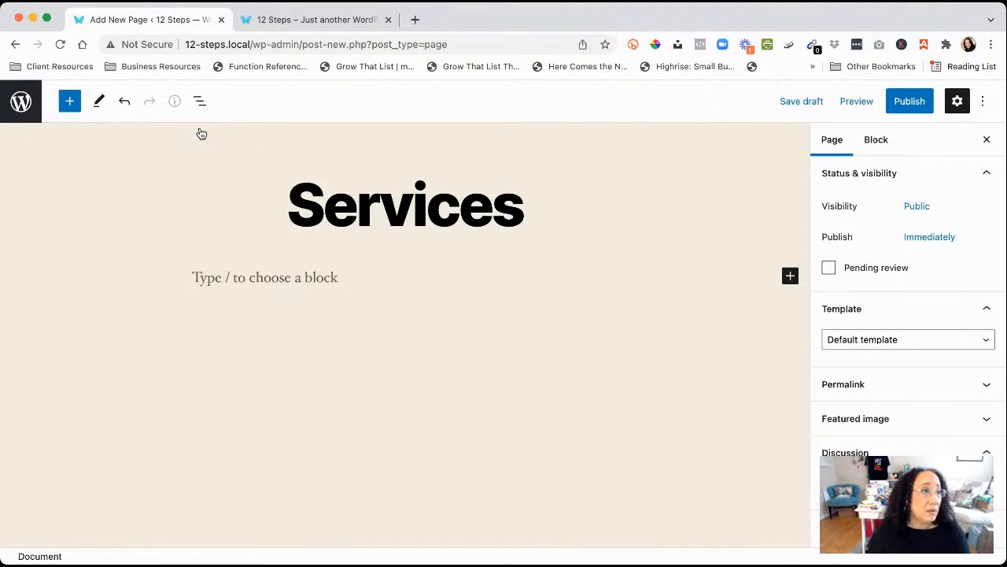
pyautogui.click(897, 103)
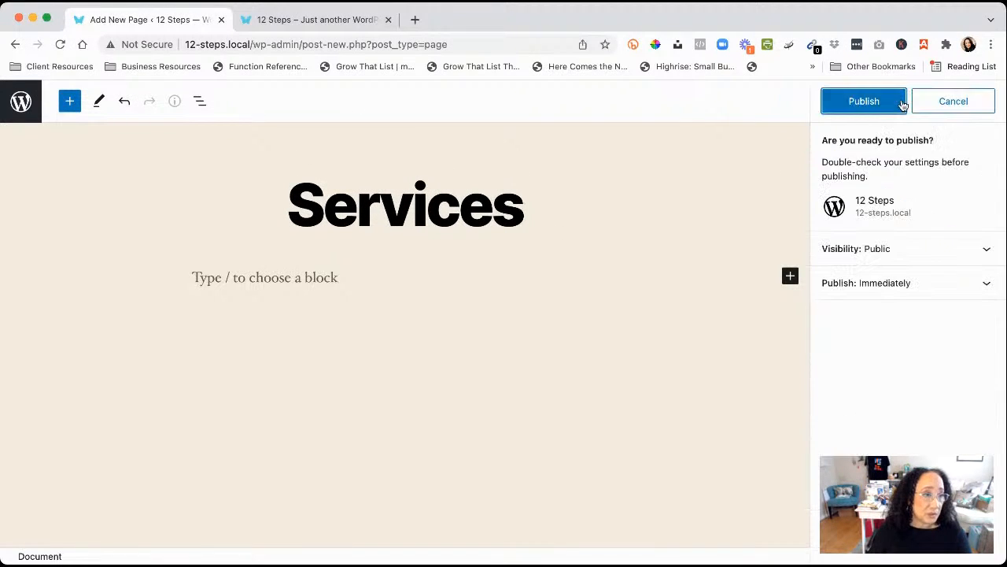
pyautogui.click(875, 105)
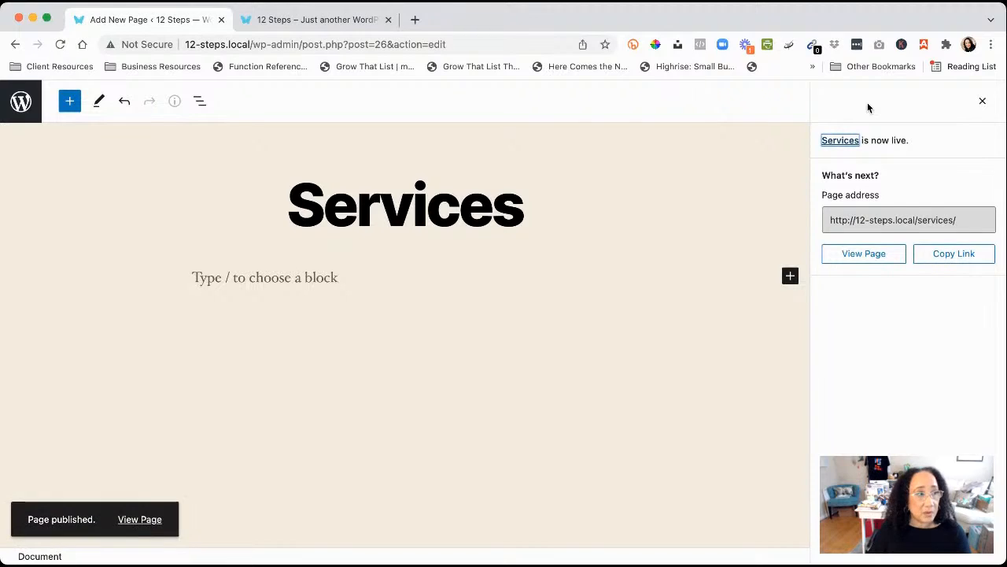
pyautogui.click(23, 105)
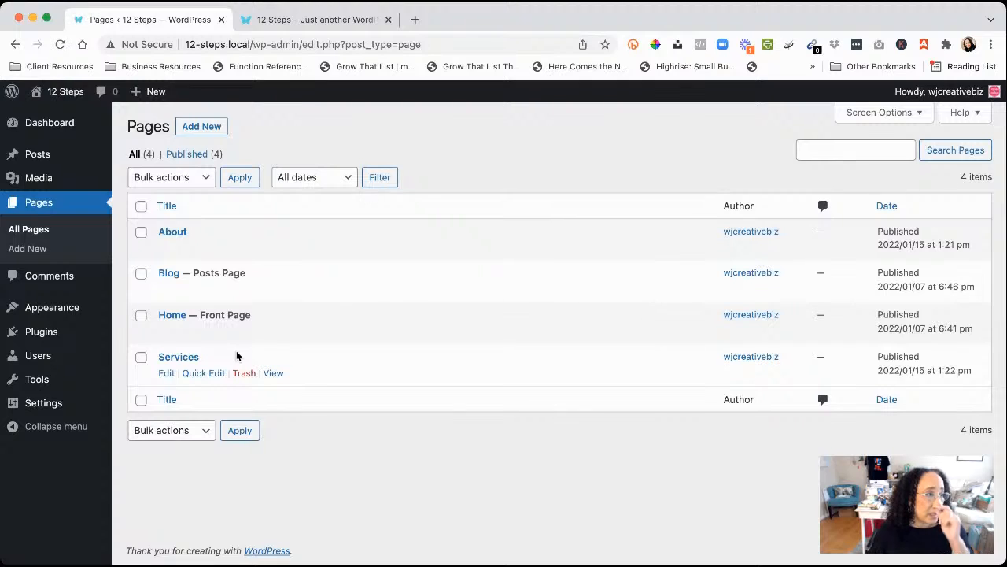
# Publish a new empty page titled 'Contact Me' and return to the pages list
pyautogui.click(216, 129)
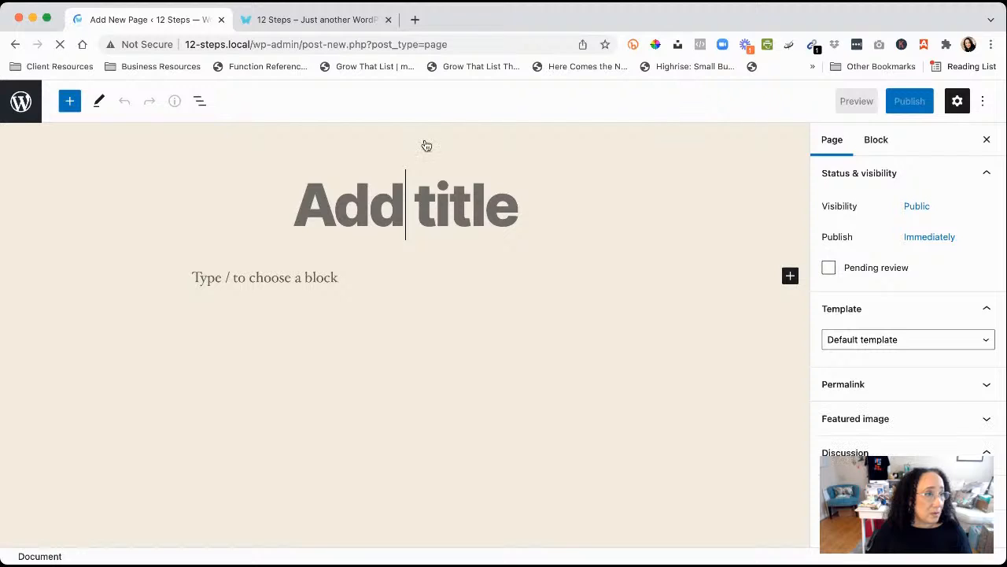
pyautogui.write('Co')
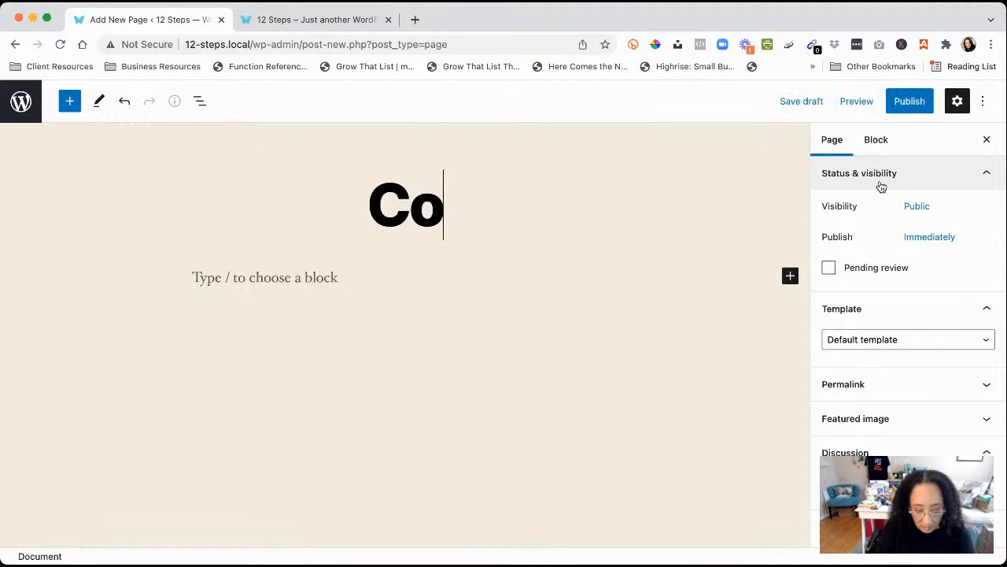
pyautogui.write('ntact')
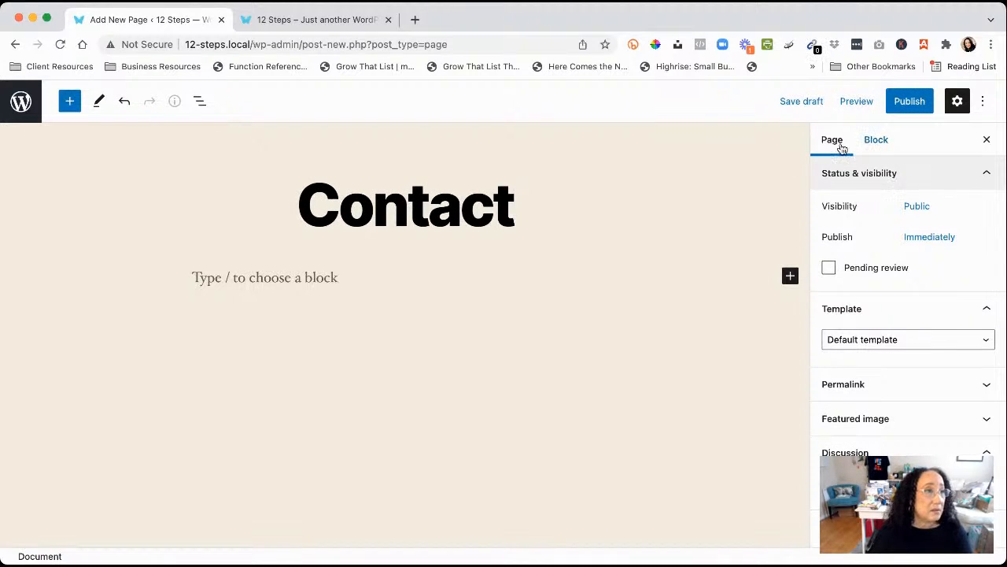
pyautogui.write(' Me')
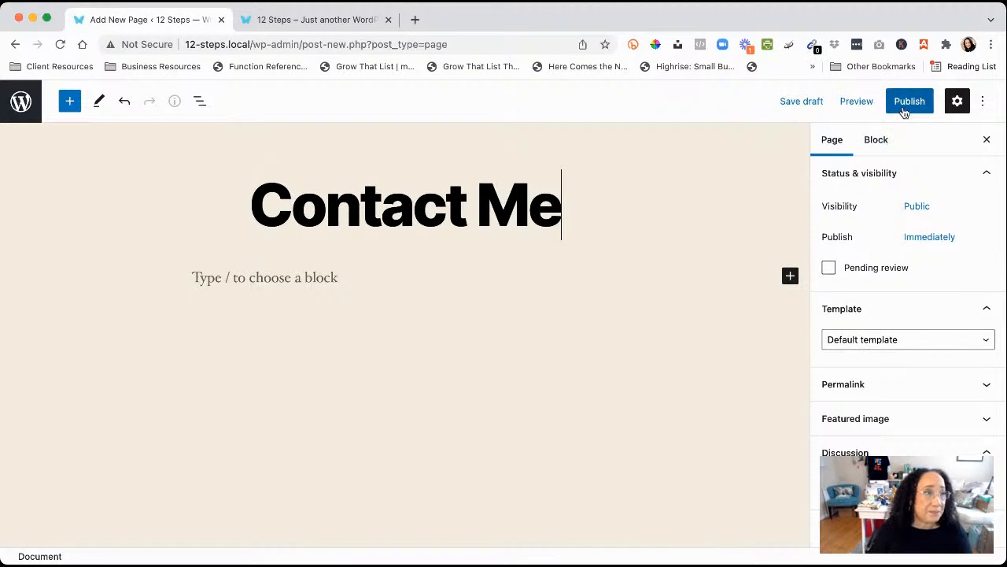
pyautogui.click(910, 101)
pyautogui.click(864, 103)
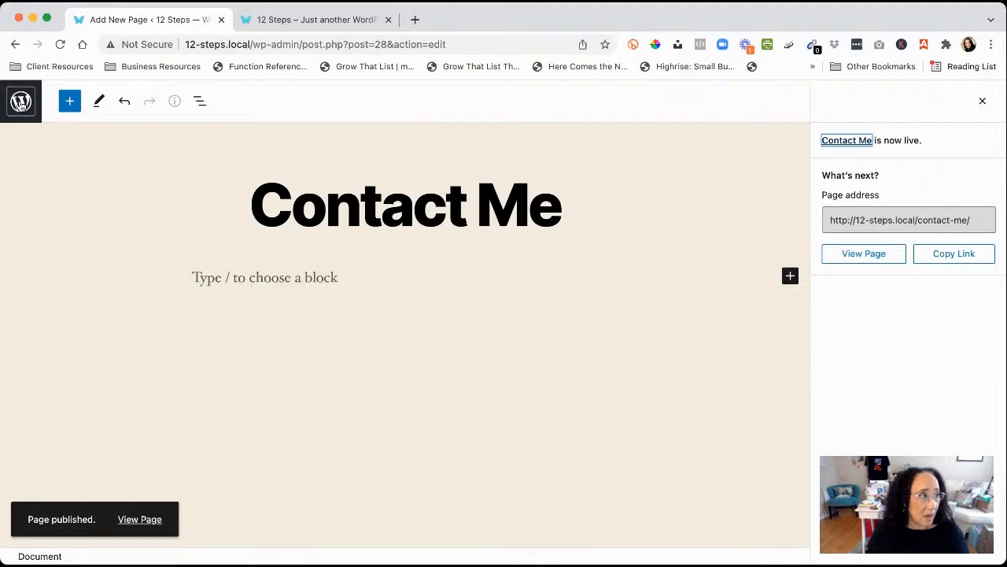
pyautogui.click(20, 101)
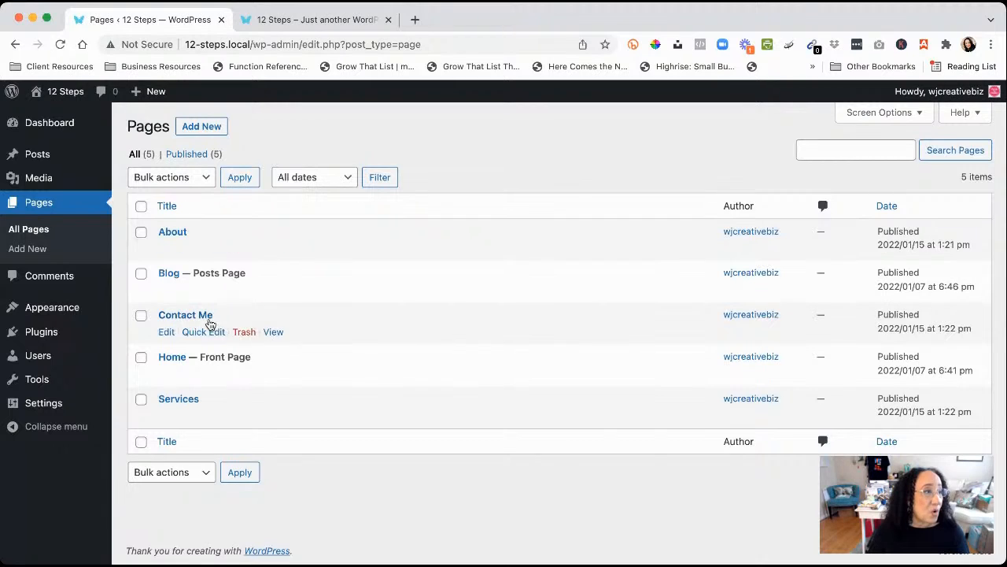
# Create a new menu named 'Main Menu' under Appearance > Menus
pyautogui.moveTo(55, 317)
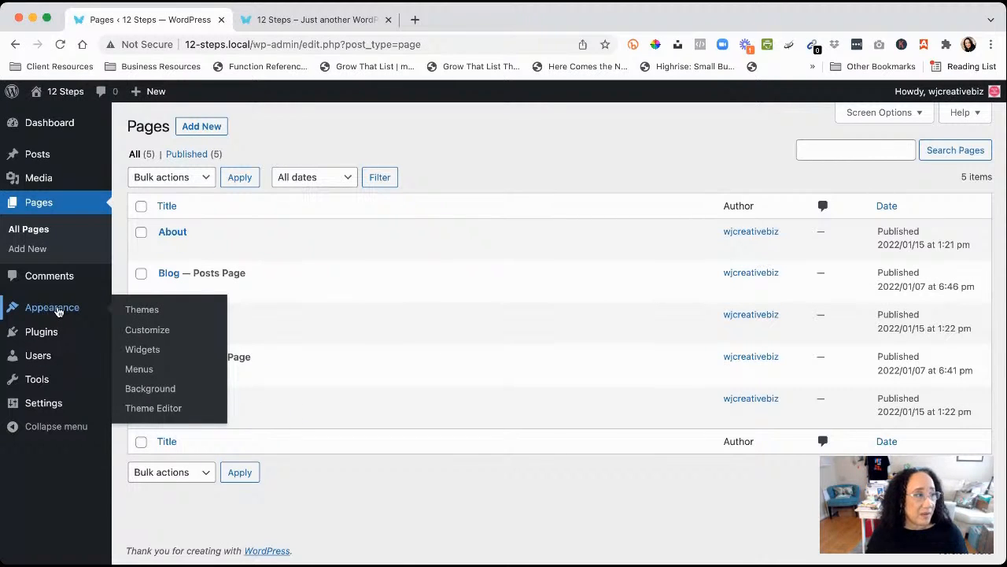
pyautogui.click(142, 371)
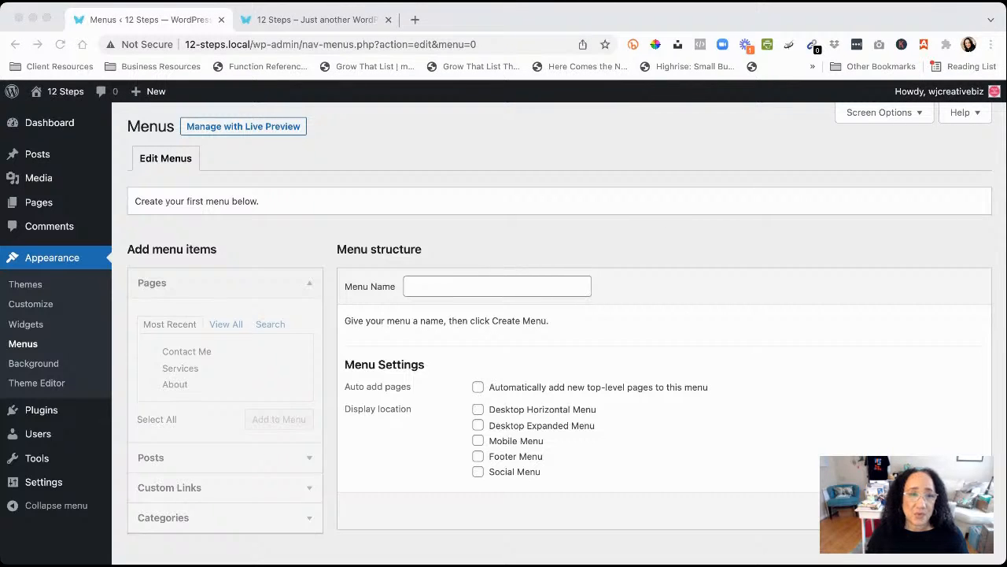
pyautogui.click(424, 286)
pyautogui.click(451, 340)
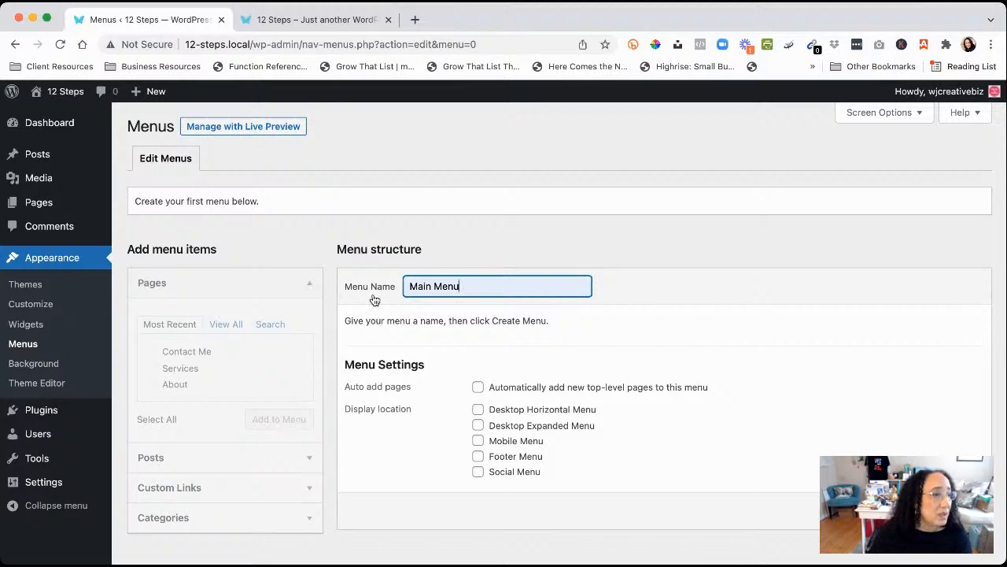
pyautogui.press('Return')
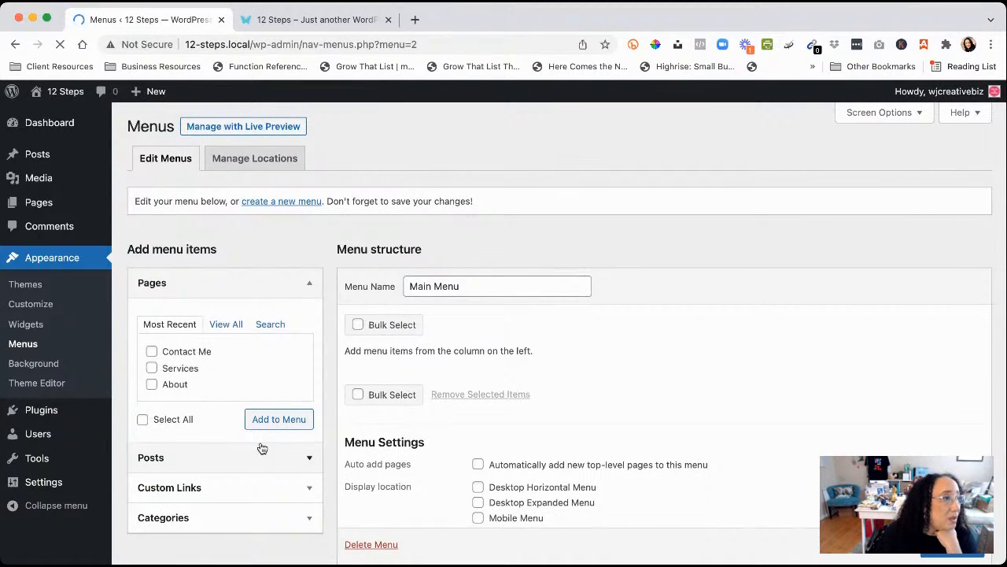
# Add the Home, Blog, About, Contact Me and Services pages to Main Menu
pyautogui.click(222, 329)
pyautogui.click(151, 351)
pyautogui.click(151, 368)
pyautogui.click(151, 384)
pyautogui.click(152, 401)
pyautogui.click(151, 417)
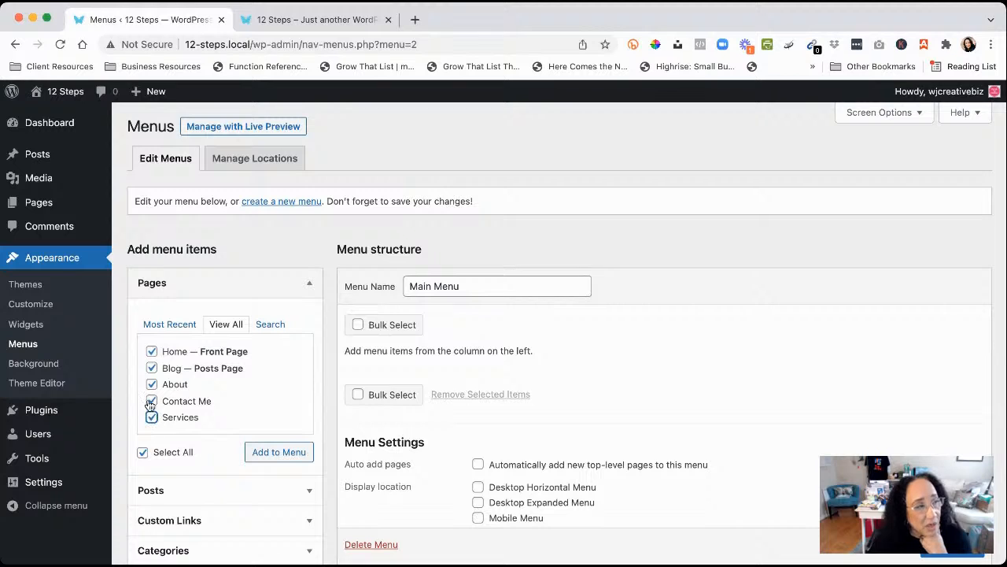
pyautogui.click(274, 454)
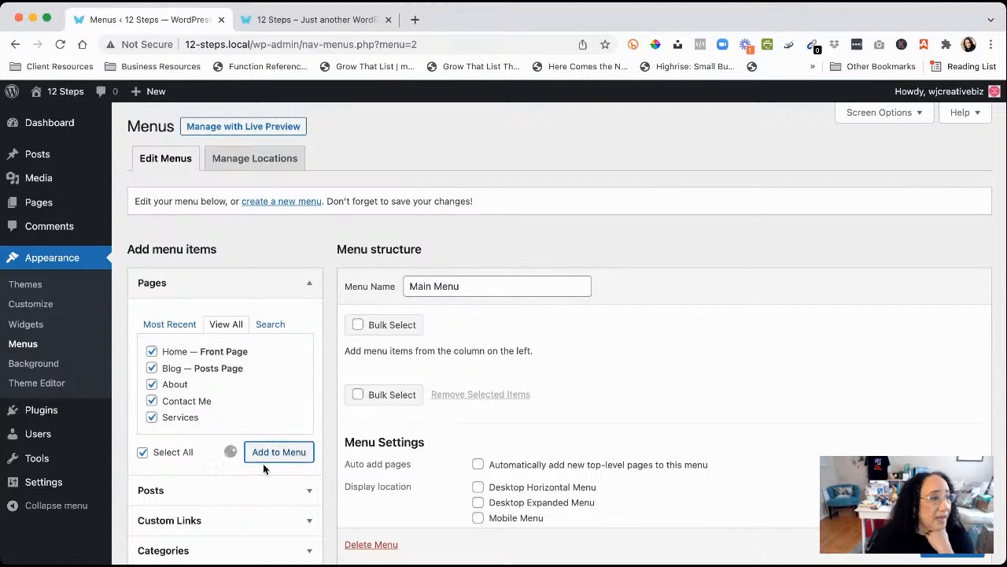
# Reorder the menu to Home, About, Services, Blog, Contact Me and save it
pyautogui.scroll(-2, 711, 450)
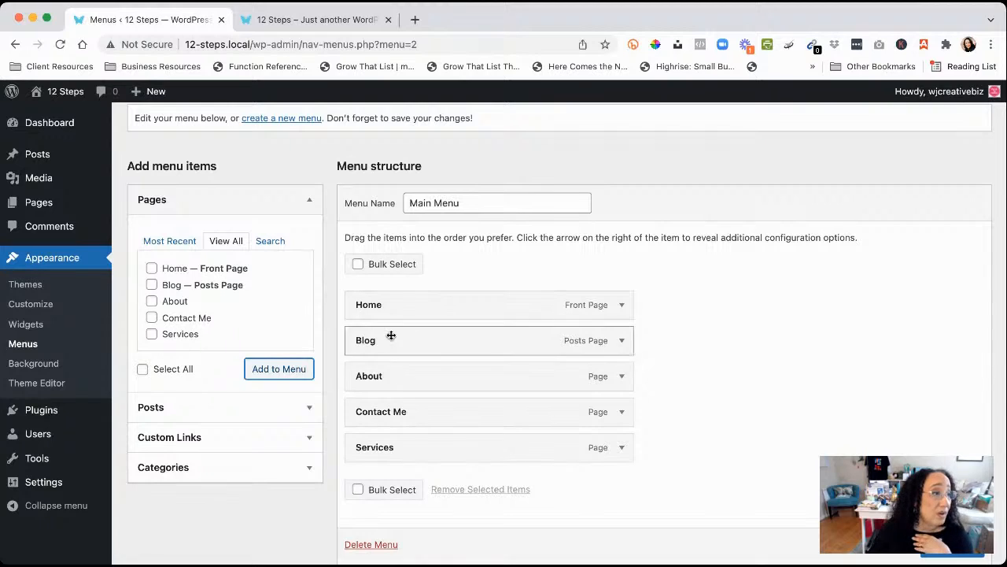
pyautogui.moveTo(391, 384); pyautogui.dragTo(388, 348)
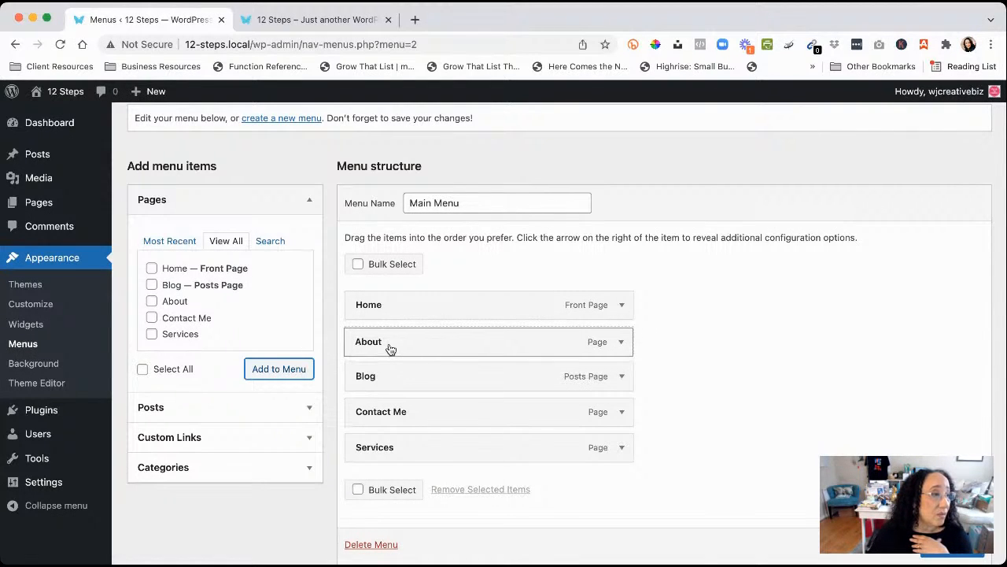
pyautogui.moveTo(392, 455); pyautogui.dragTo(387, 382)
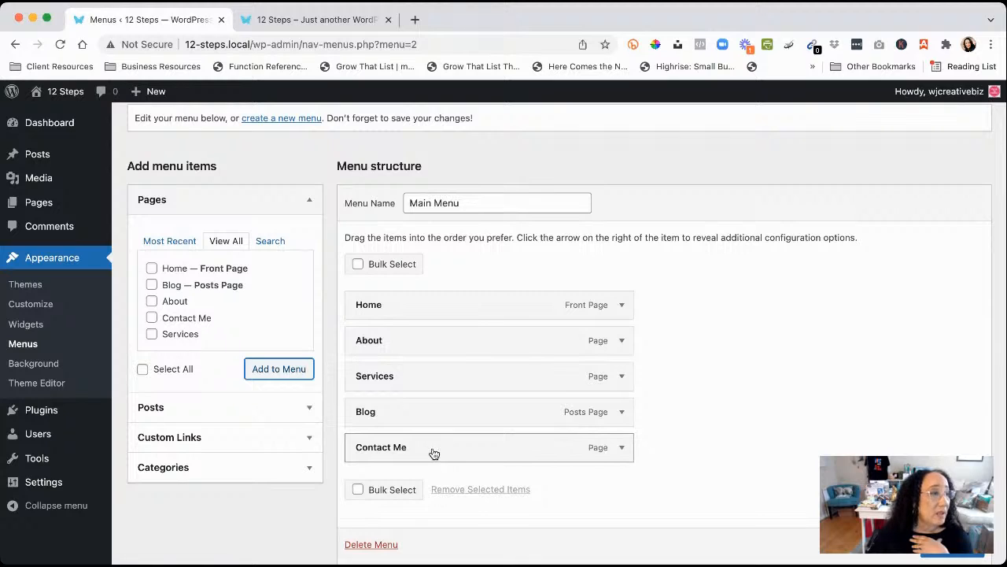
pyautogui.scroll(-1, 950, 553)
pyautogui.click(950, 553)
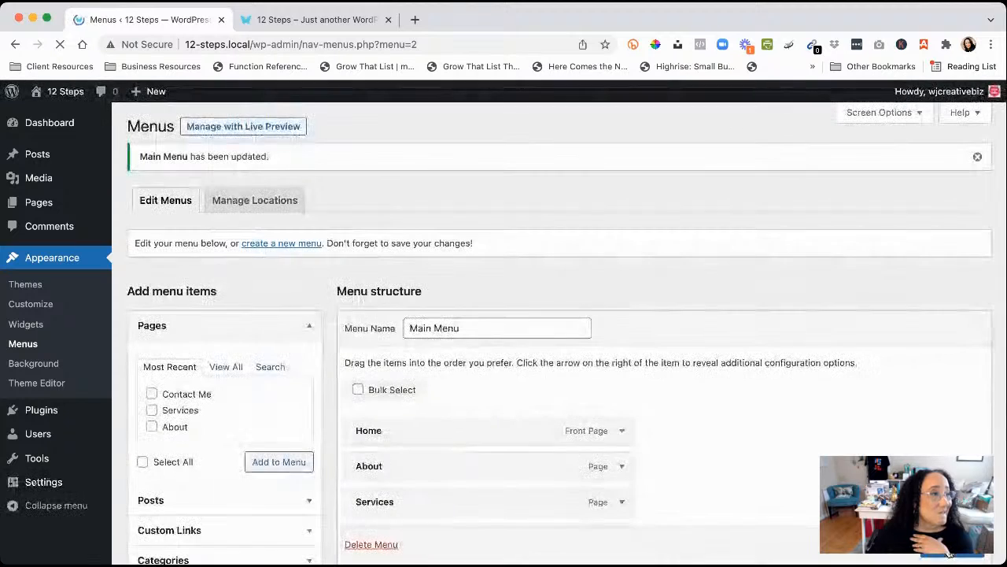
pyautogui.click(341, 22)
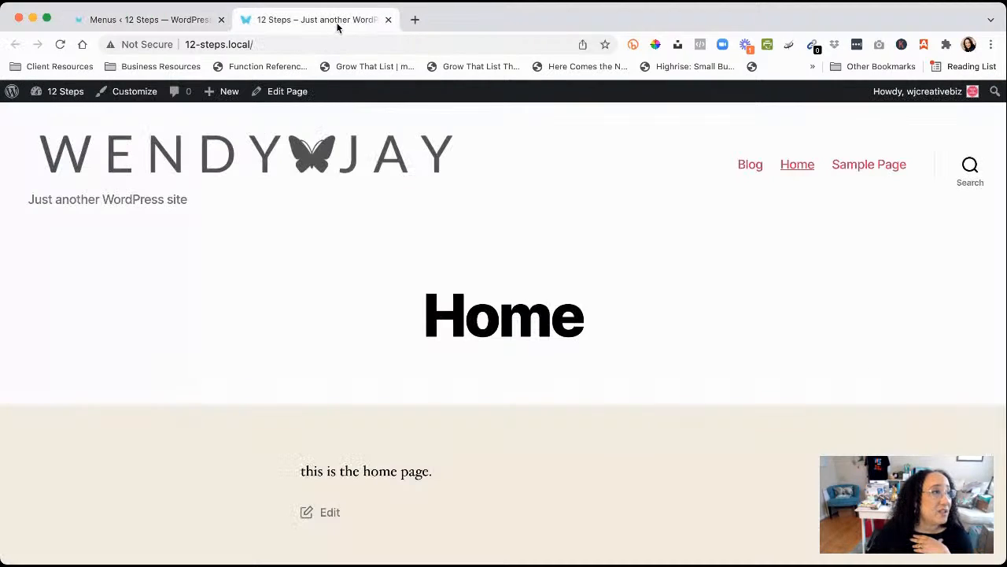
pyautogui.click(60, 45)
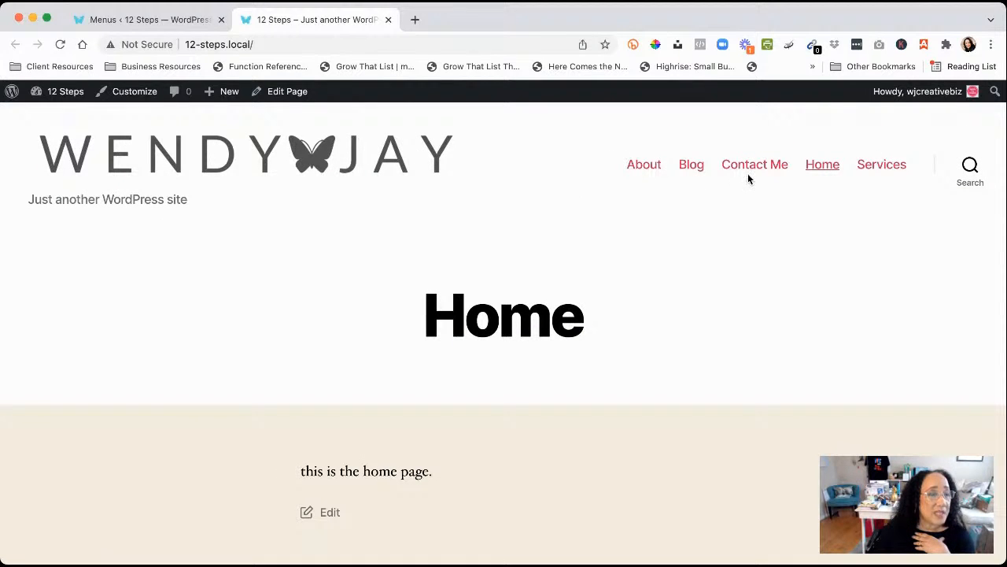
pyautogui.click(154, 21)
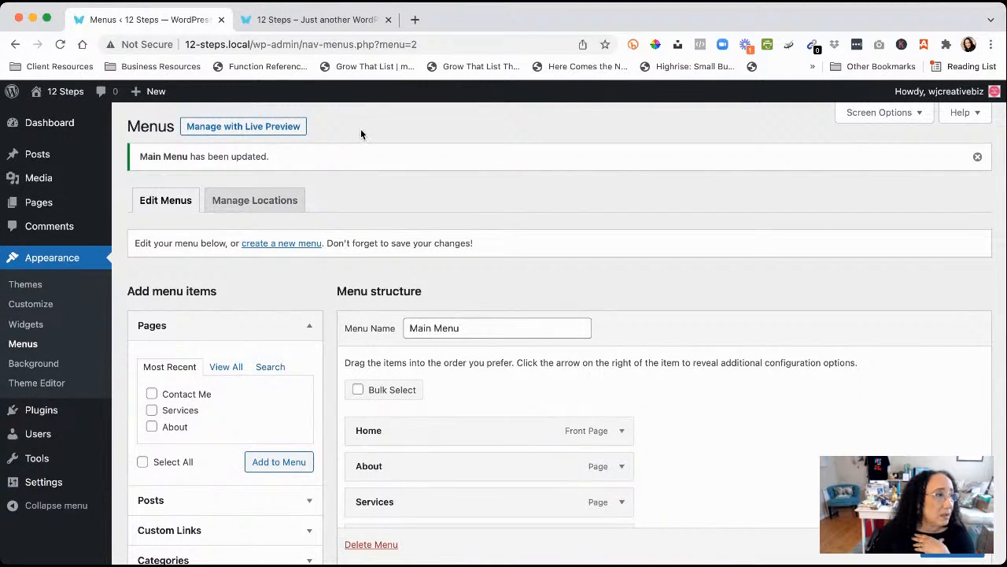
# Check the menu locations, then go to Appearance > Themes showing Twenty Twenty active
pyautogui.click(260, 202)
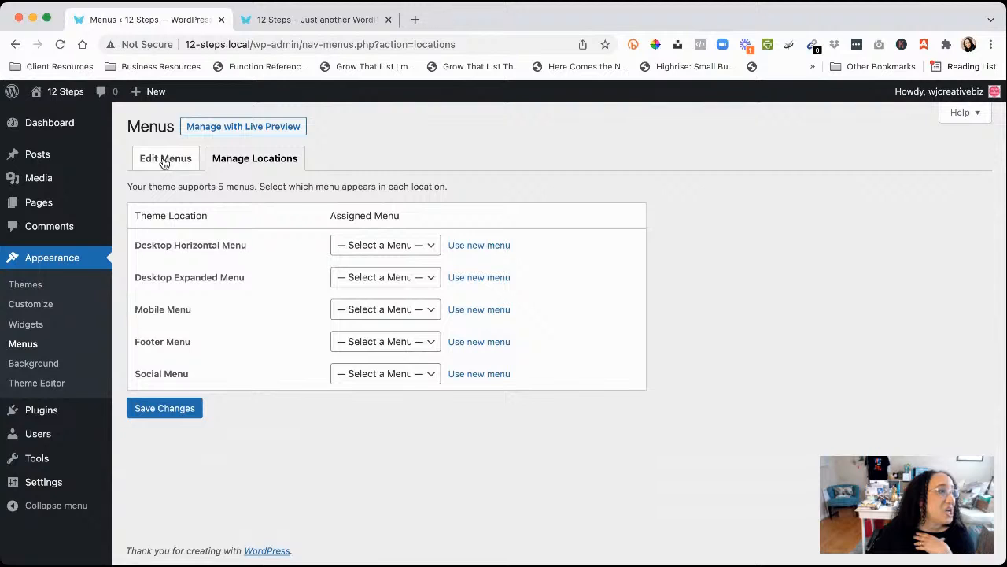
pyautogui.click(164, 160)
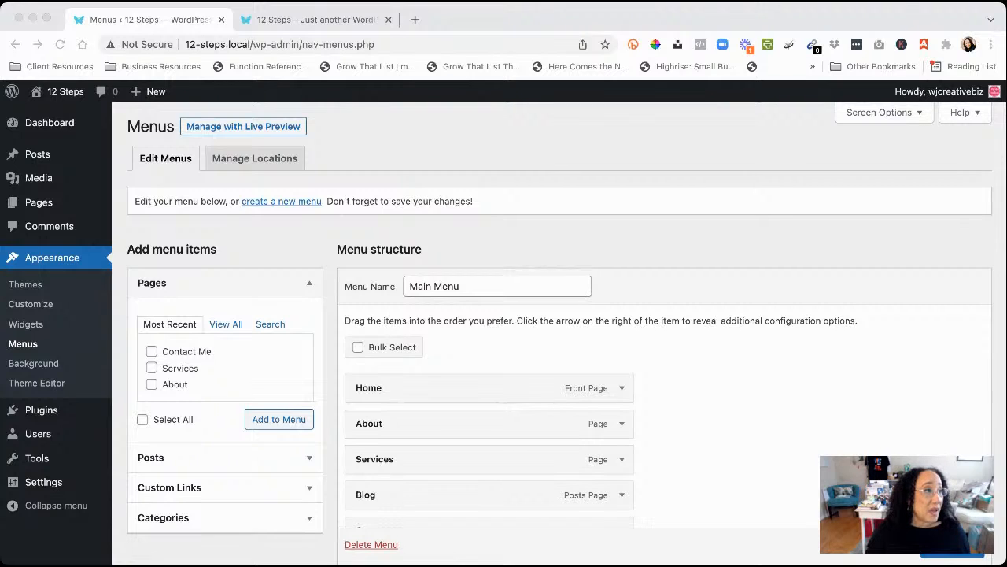
pyautogui.click(81, 291)
pyautogui.click(35, 291)
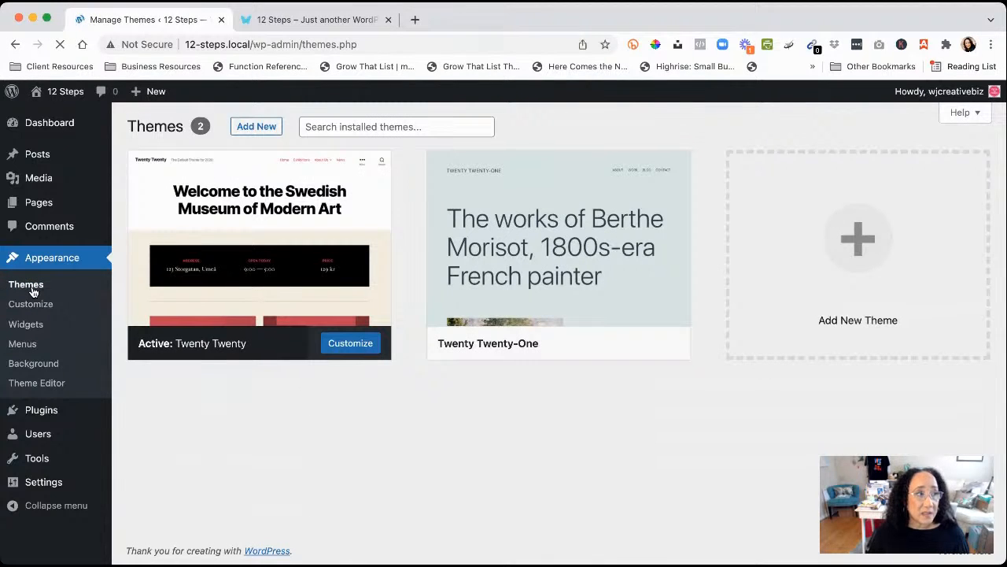
# Browse the popular themes directory, including Astra, Hello and OceanWP
pyautogui.click(257, 127)
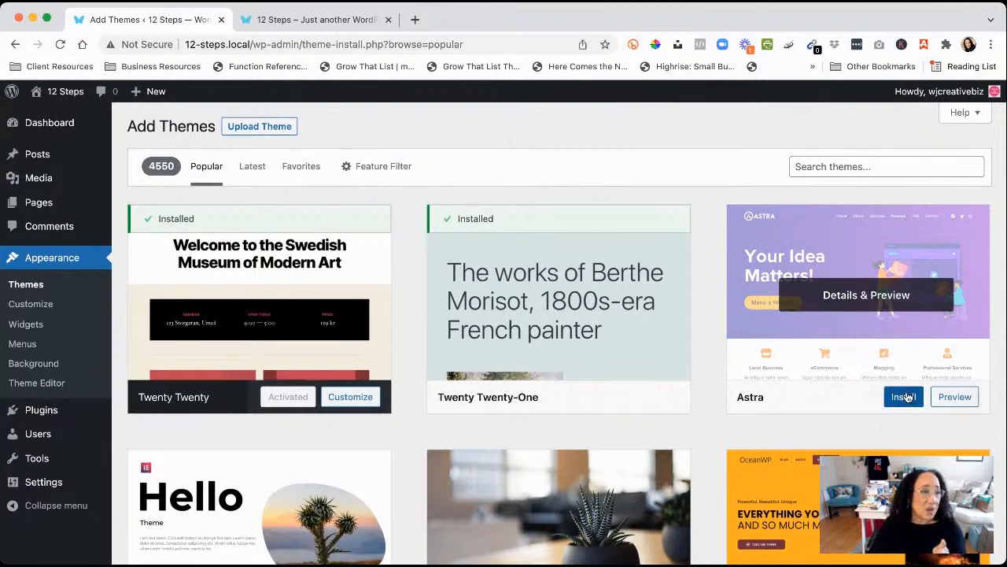
# Install the Astra theme and activate it
pyautogui.click(901, 400)
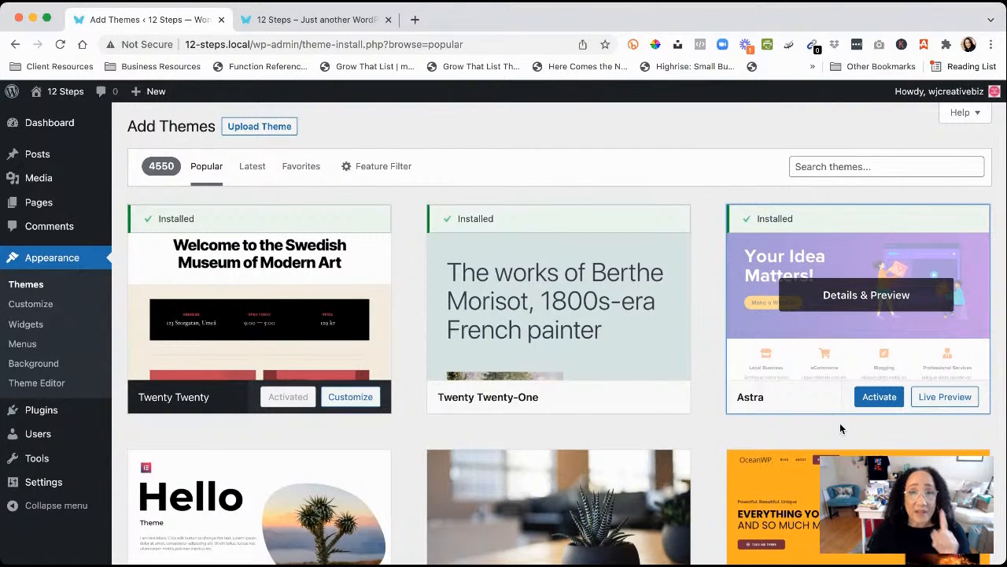
pyautogui.click(873, 399)
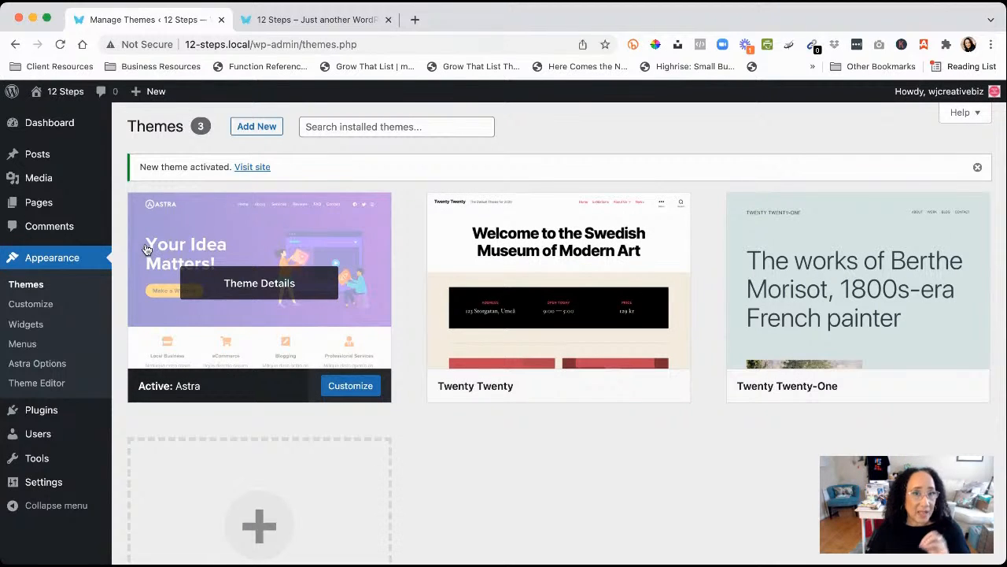
pyautogui.click(299, 22)
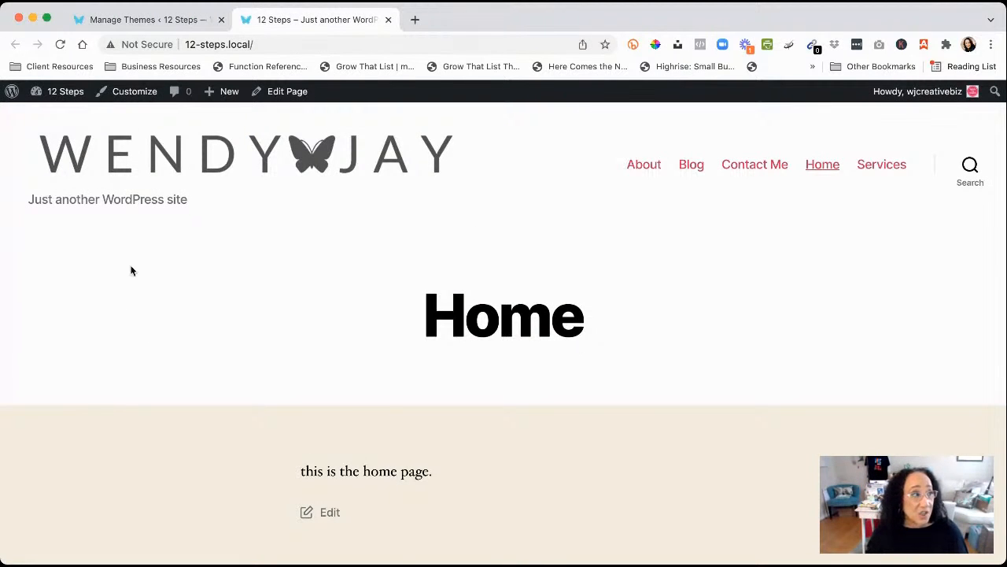
pyautogui.click(60, 46)
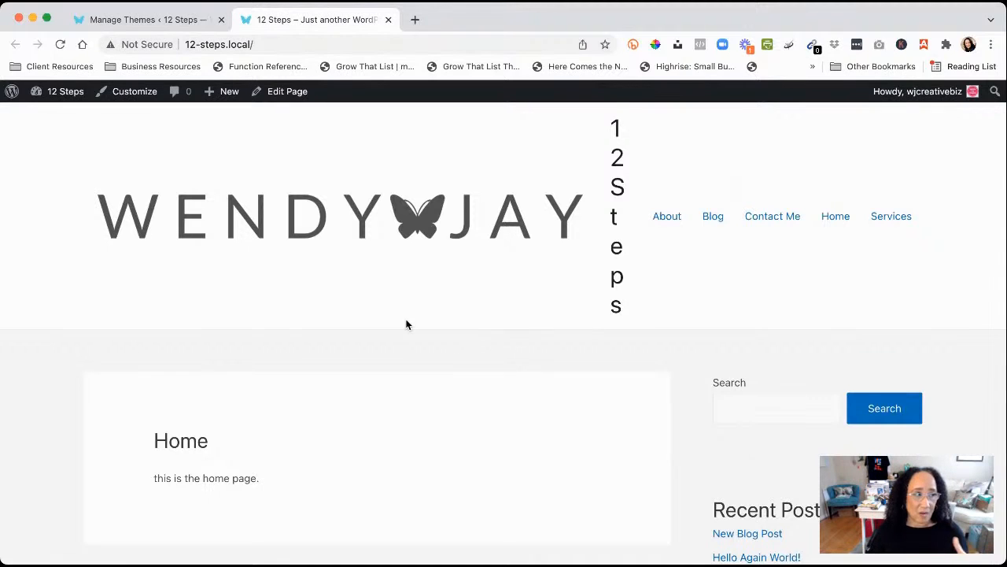
pyautogui.scroll(-10, 406, 324)
pyautogui.scroll(10, 407, 323)
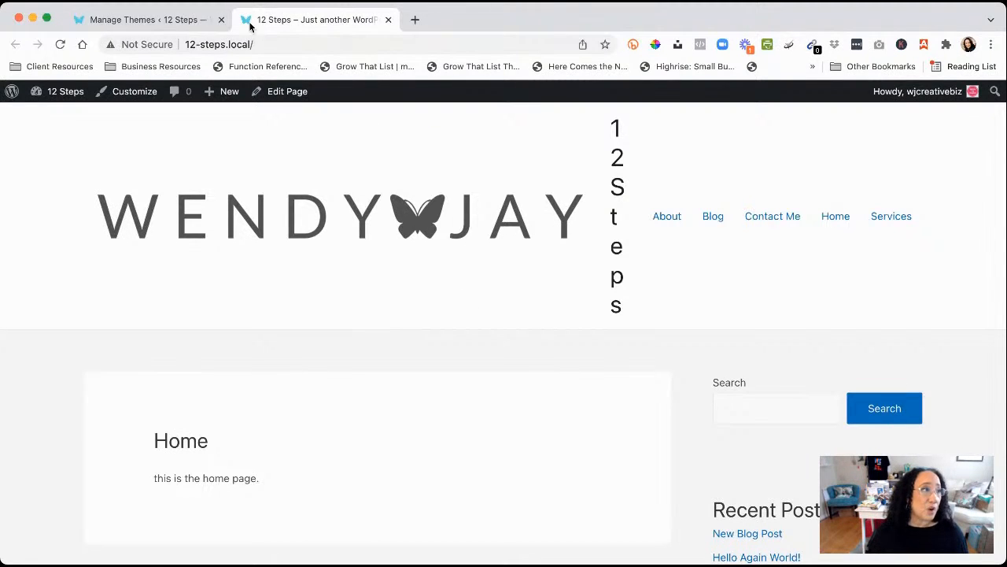
pyautogui.click(146, 24)
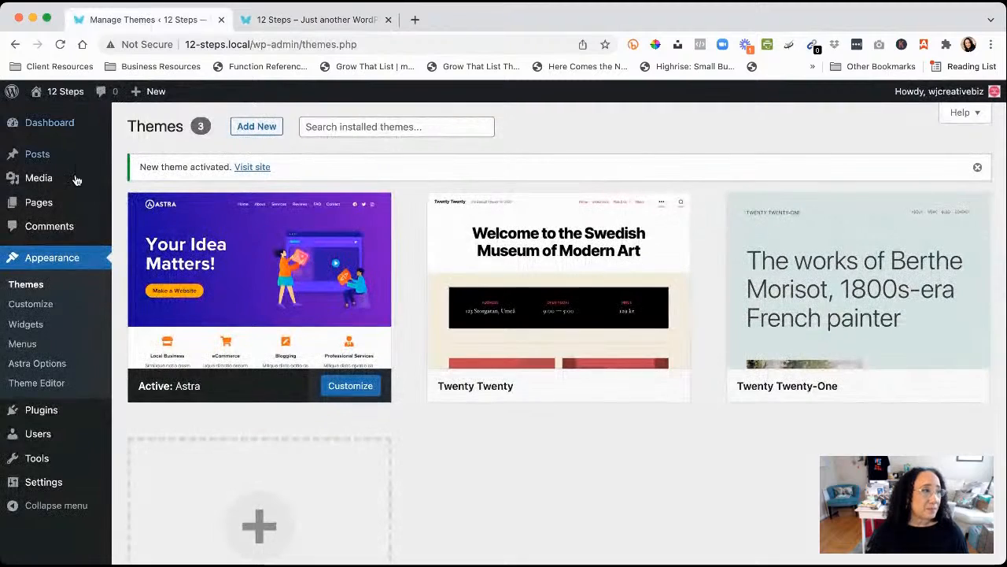
# In the Customizer, look at the Global settings, then go to Site Identity
pyautogui.click(31, 305)
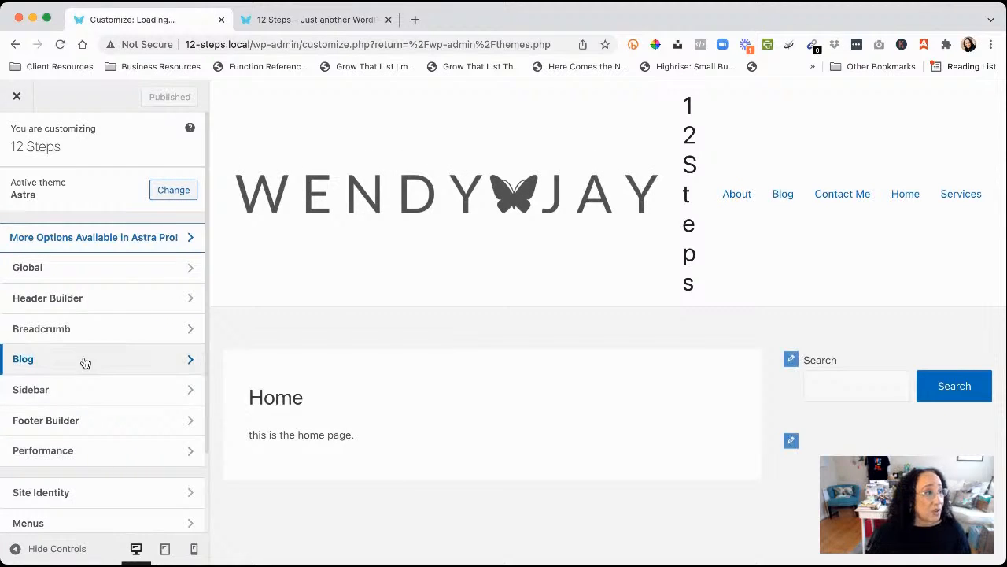
pyautogui.click(54, 273)
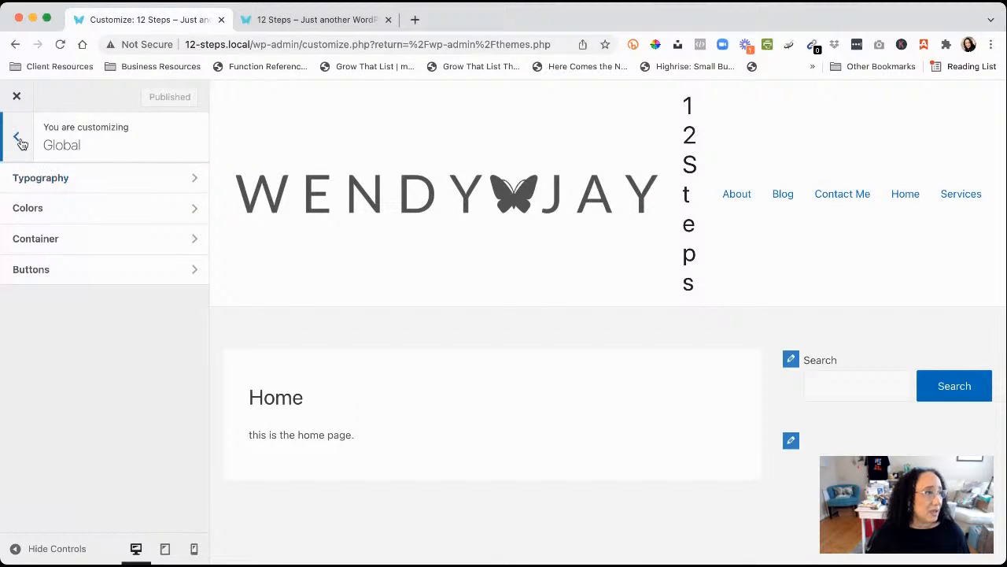
pyautogui.click(17, 139)
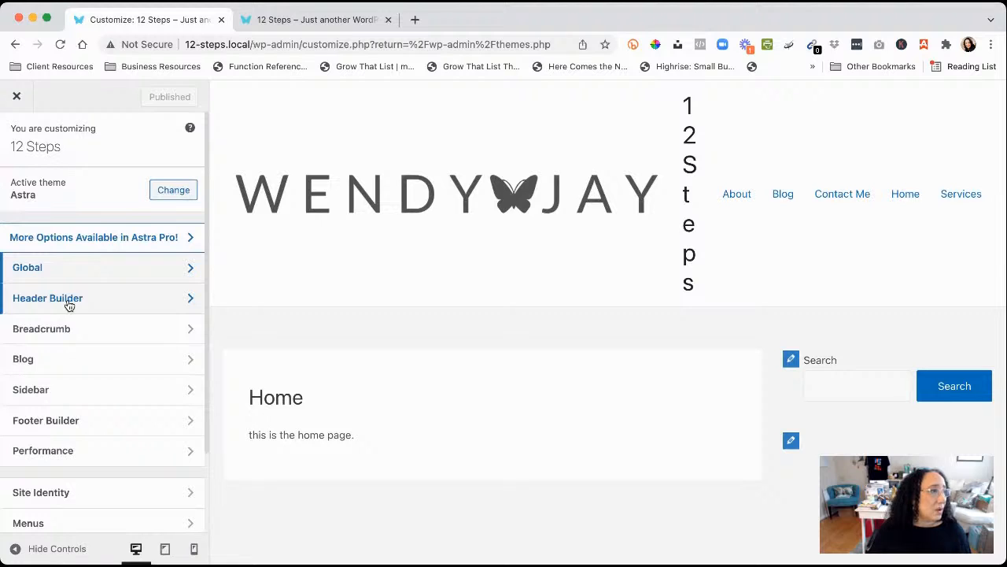
pyautogui.click(76, 494)
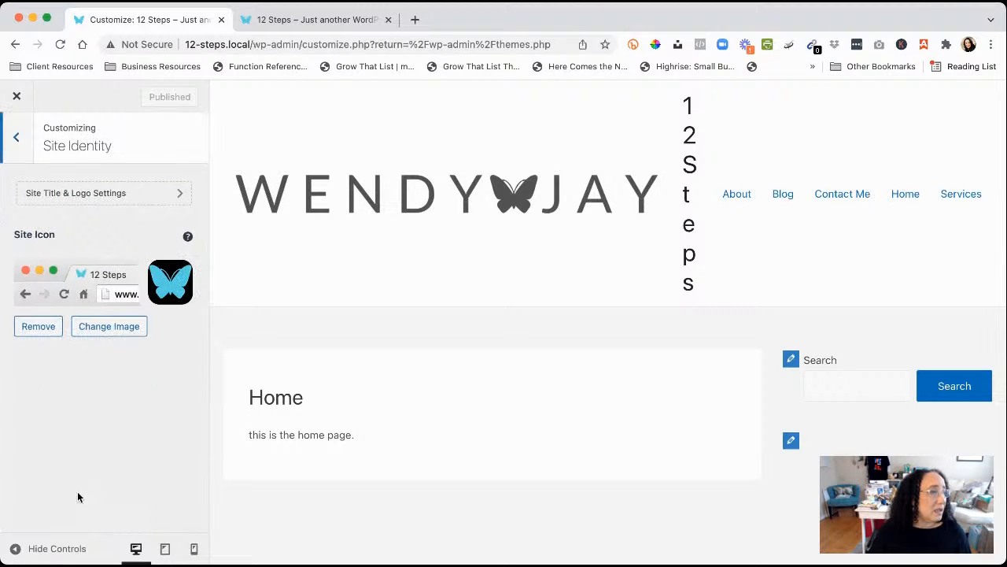
pyautogui.click(166, 198)
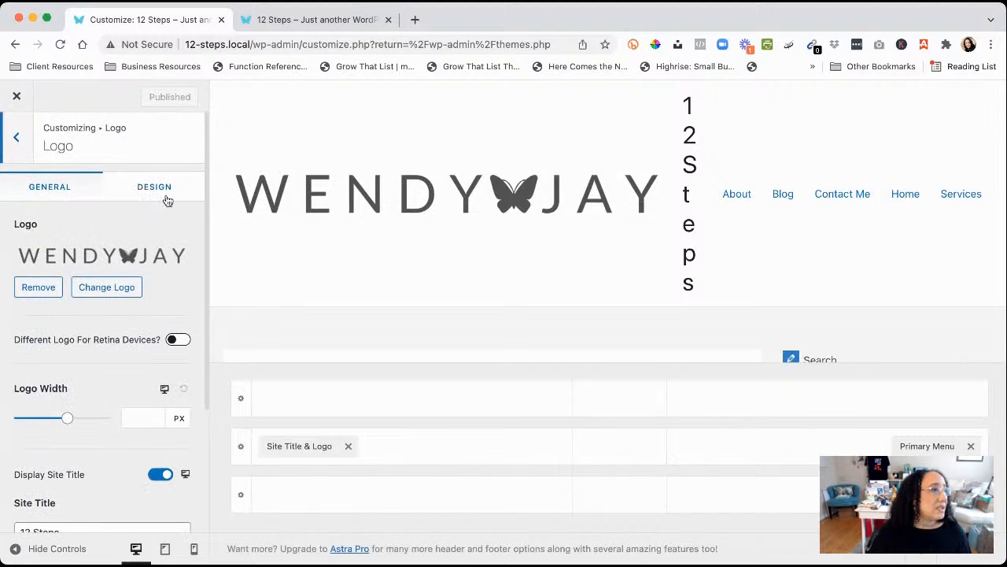
pyautogui.scroll(-2, 86, 393)
pyautogui.moveTo(76, 449); pyautogui.dragTo(2, 449)
pyautogui.press('BackSpace')
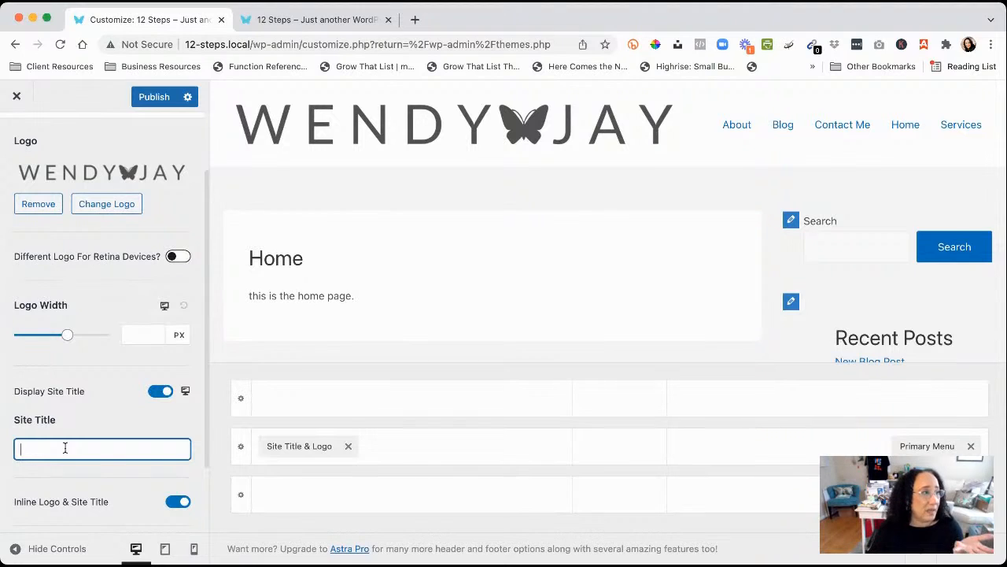
pyautogui.write('12 ')
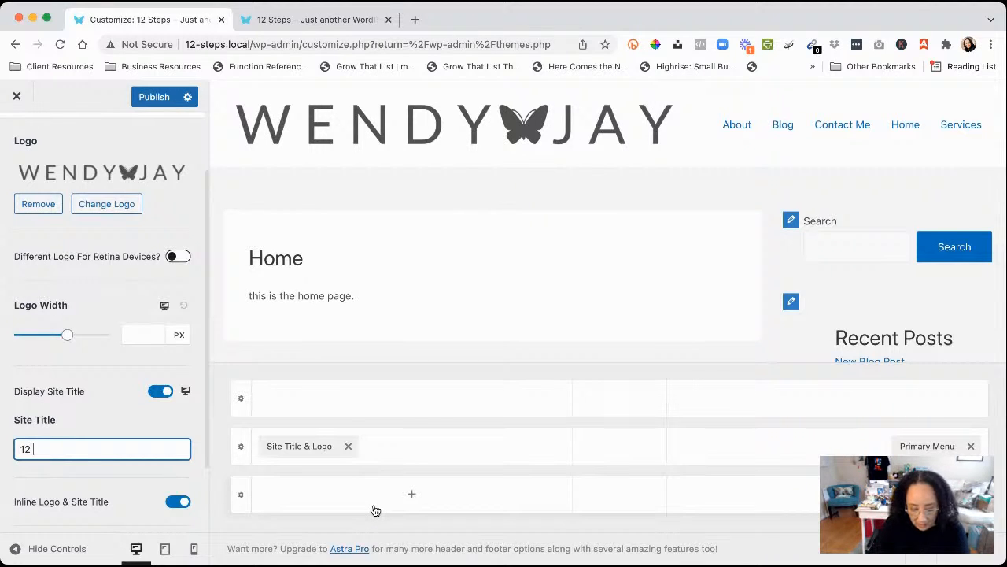
pyautogui.write('Steps')
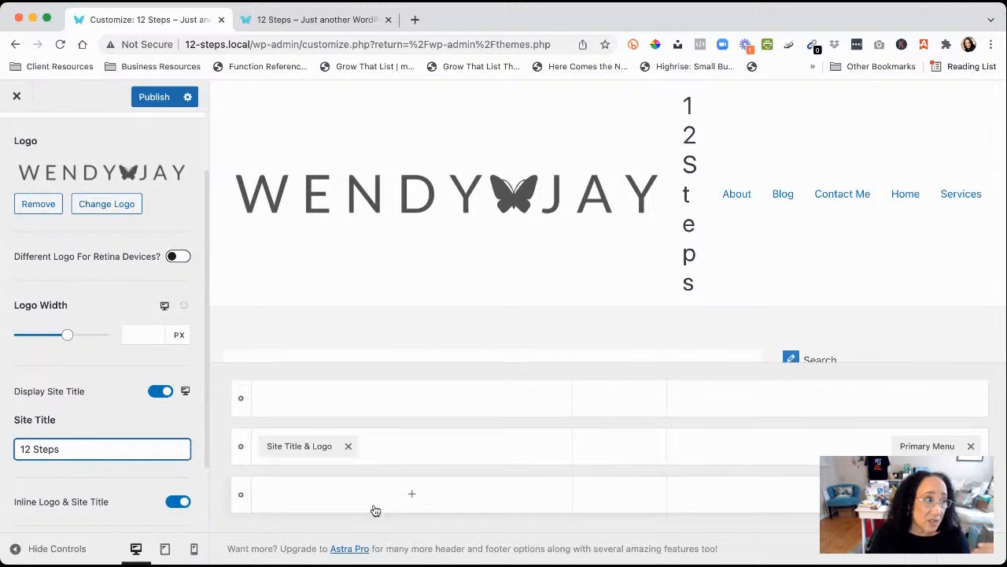
pyautogui.moveTo(100, 451); pyautogui.dragTo(1, 454)
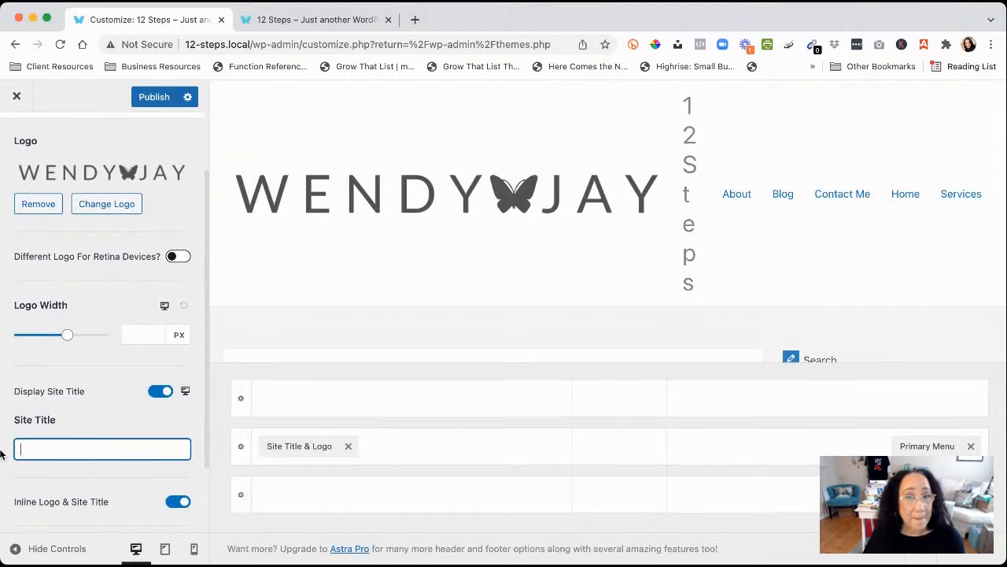
pyautogui.press('BackSpace')
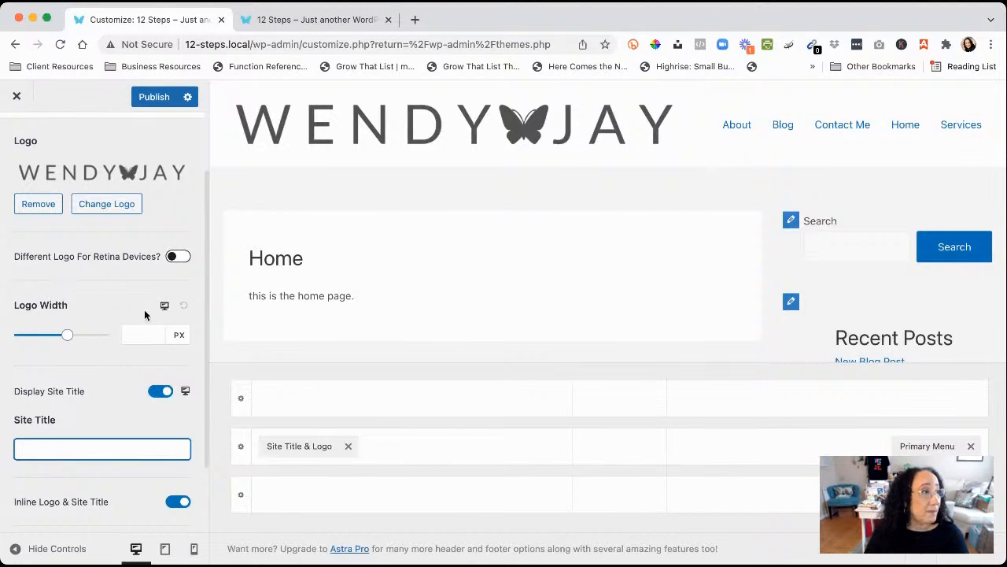
# Reduce the Logo Width to 300 px in Site Identity
pyautogui.click(71, 335)
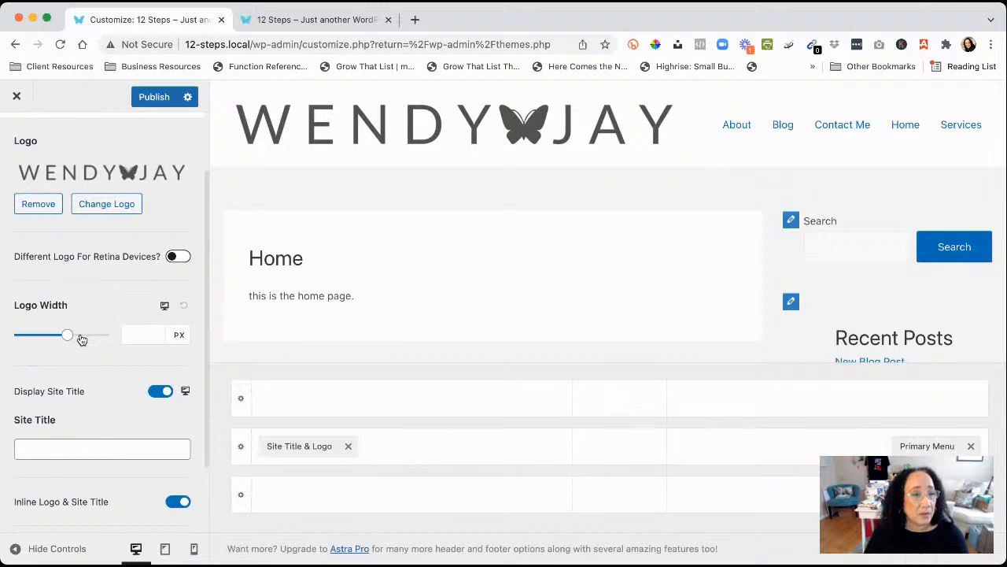
pyautogui.moveTo(69, 337)
pyautogui.mouseDown()
pyautogui.moveTo(90, 335)
pyautogui.moveTo(49, 337)
pyautogui.moveTo(96, 340)
pyautogui.moveTo(63, 342)
pyautogui.mouseUp()
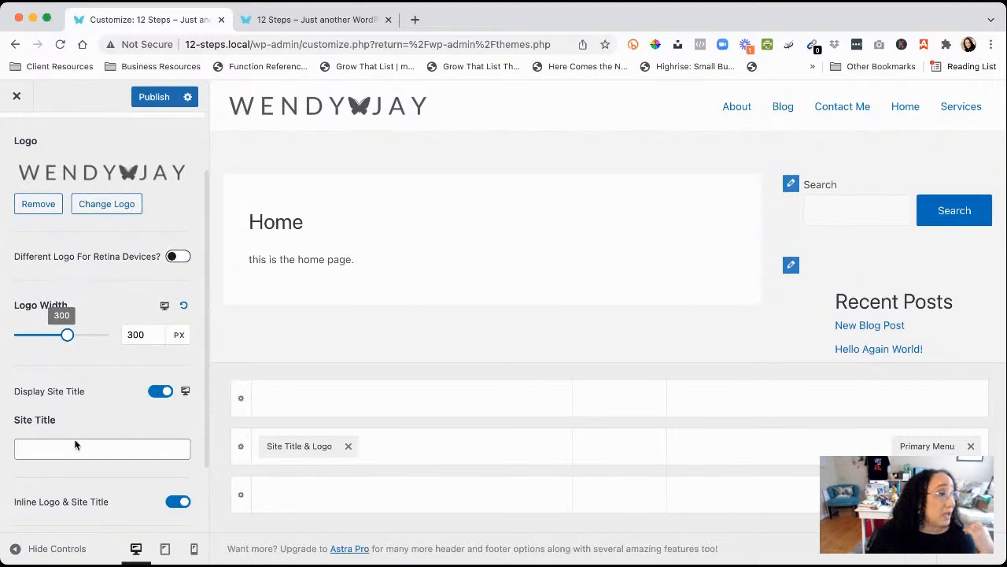
pyautogui.scroll(-3, 85, 432)
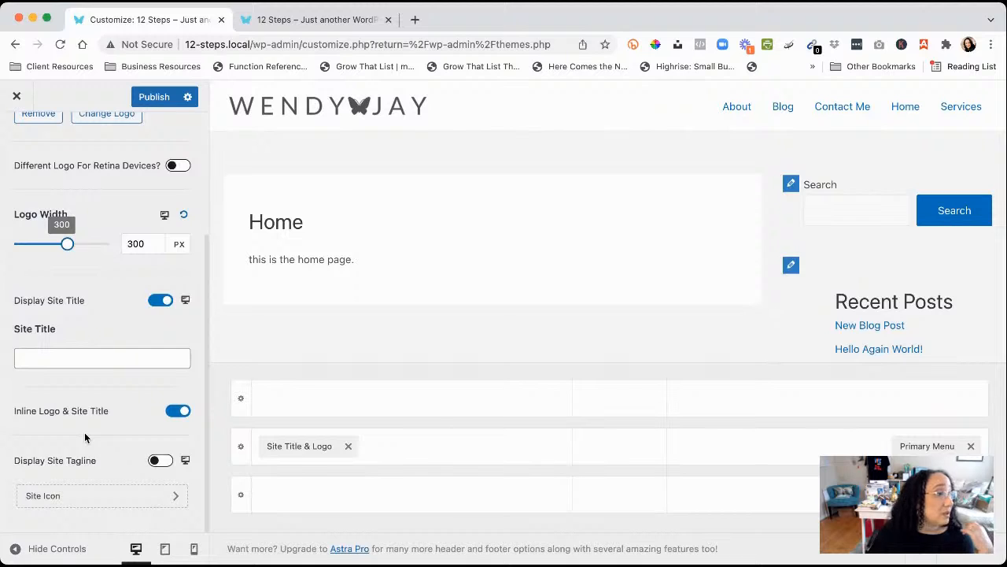
pyautogui.scroll(3, 85, 432)
pyautogui.scroll(-3, 85, 432)
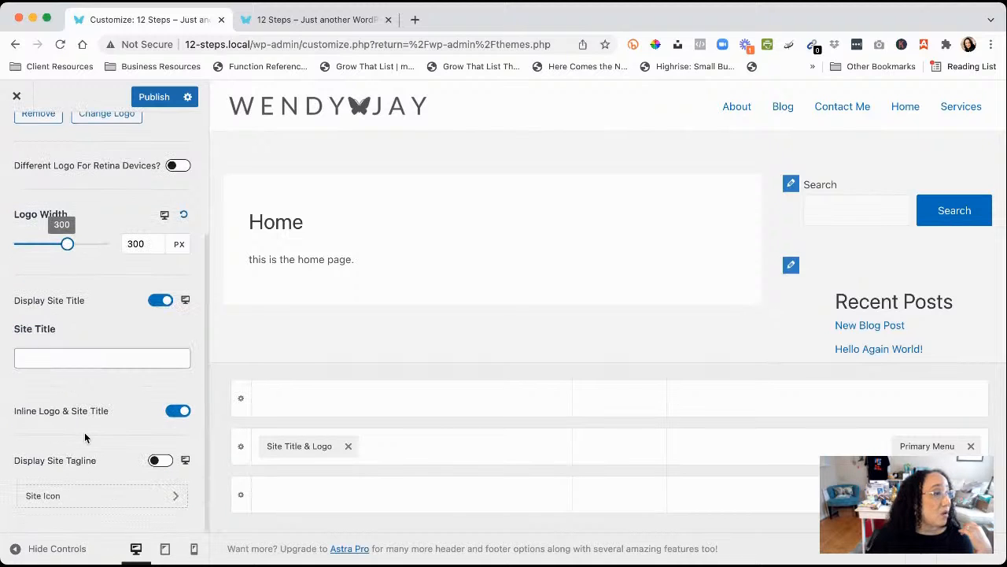
# Turn on Display Site Tagline and set it to 'Teaching Entrepreneurs how to tackle the tech!'
pyautogui.click(156, 460)
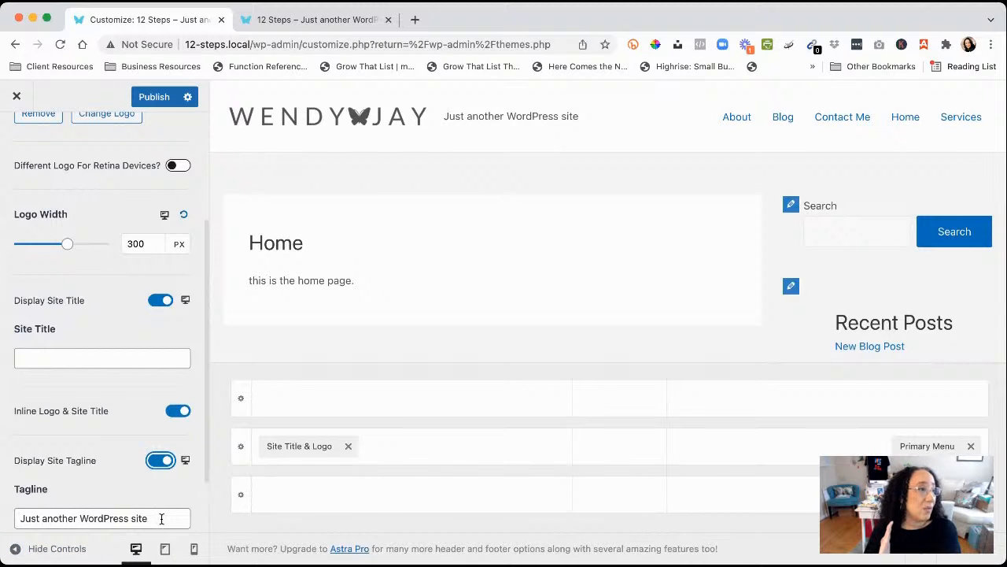
pyautogui.moveTo(162, 519); pyautogui.dragTo(0, 517)
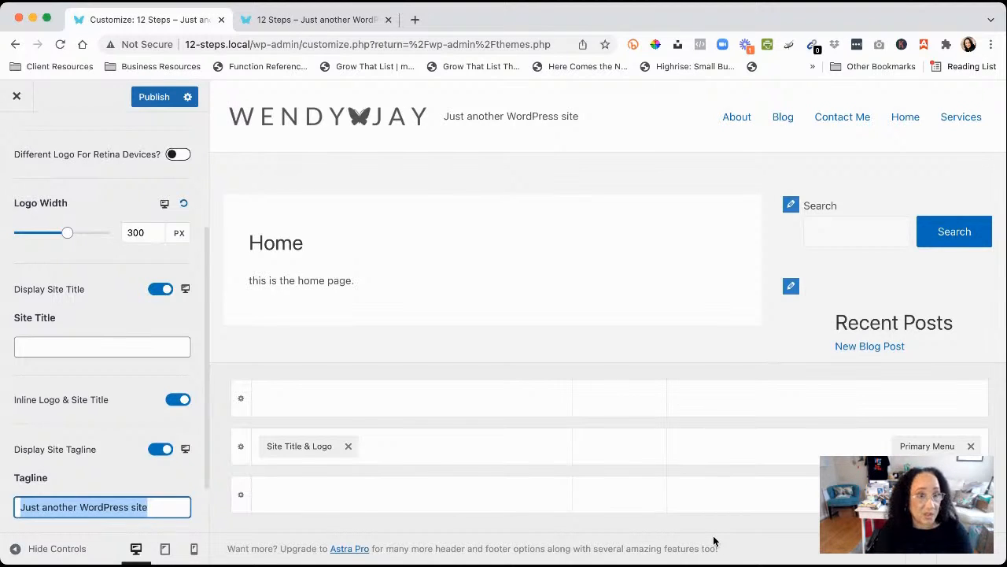
pyautogui.write('Teaching')
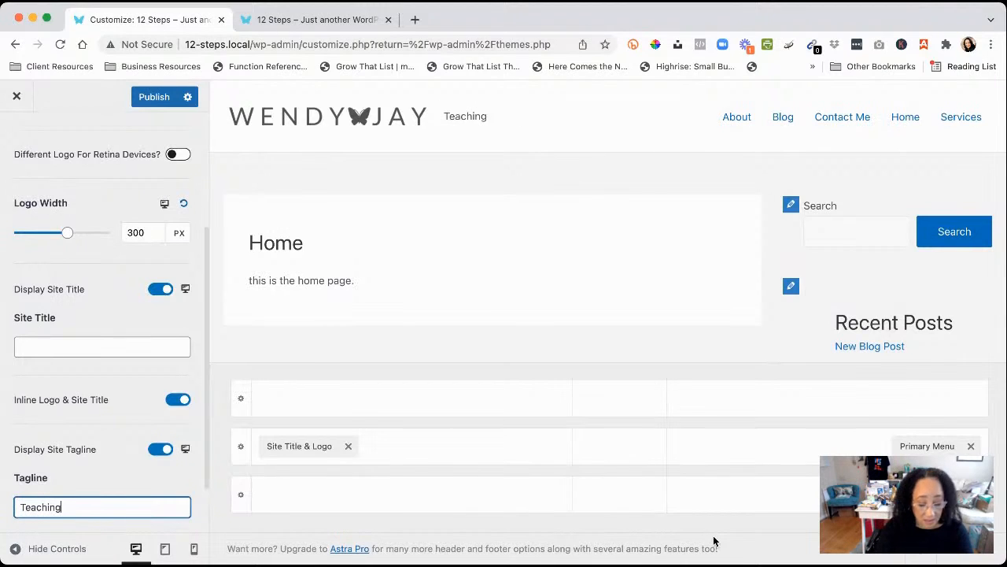
pyautogui.write(' Entrepreneurs how to ta')
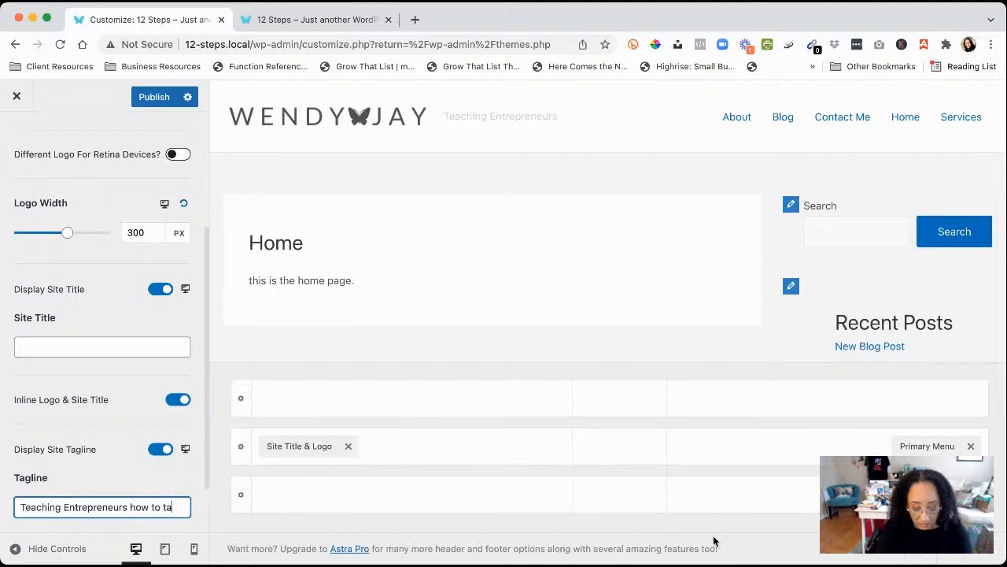
pyautogui.write('ckle the tech')
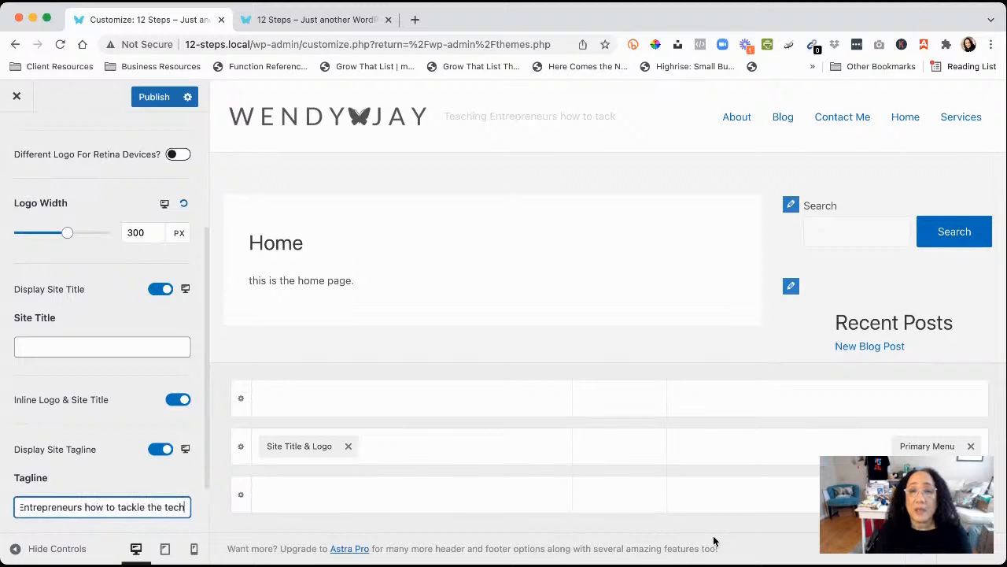
pyautogui.write('!')
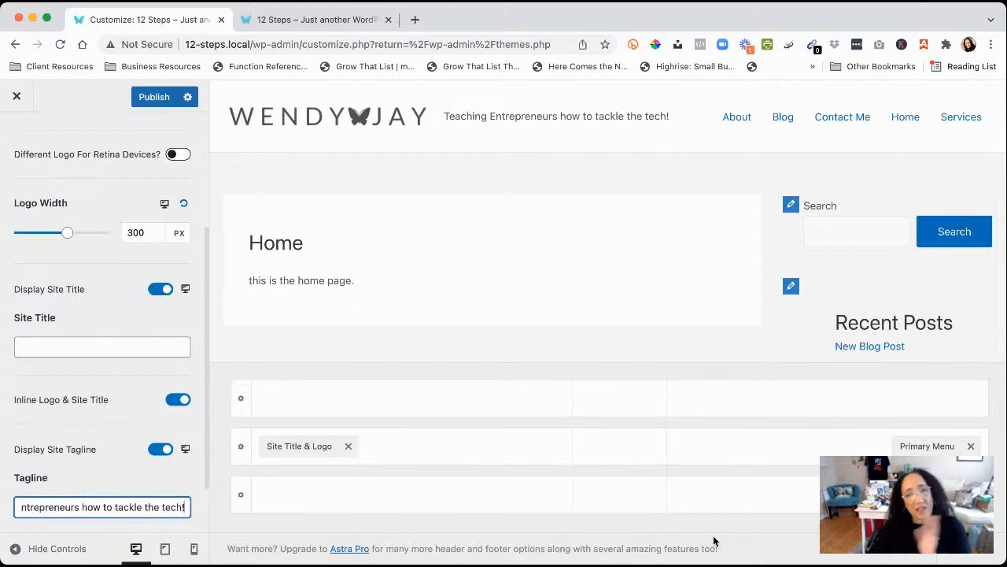
# Publish the Customizer changes for the 300 px logo and new tagline
pyautogui.click(147, 98)
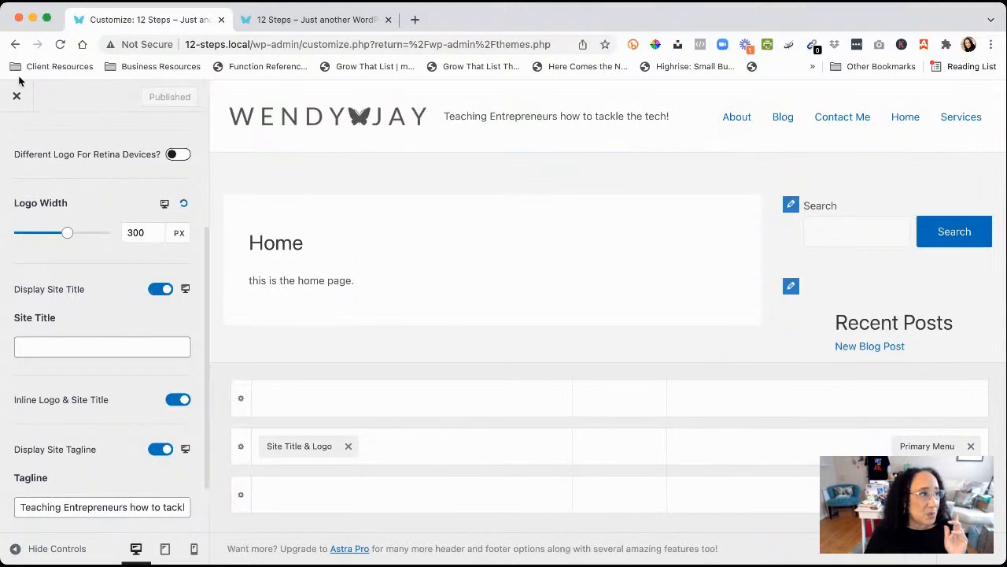
# Open the Customizer's Sidebar settings and set Default Layout to No Sidebar
pyautogui.scroll(5, 118, 150)
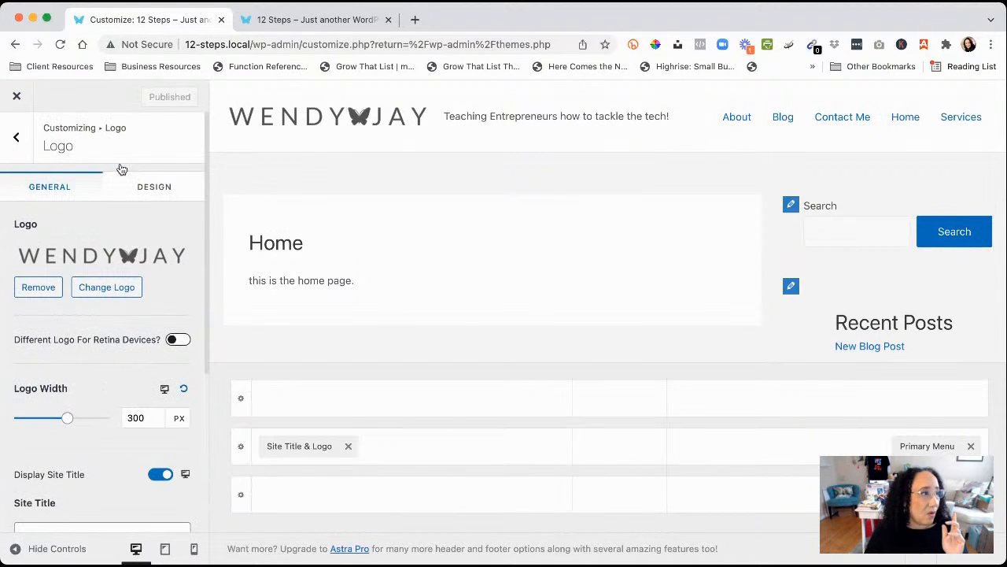
pyautogui.click(17, 139)
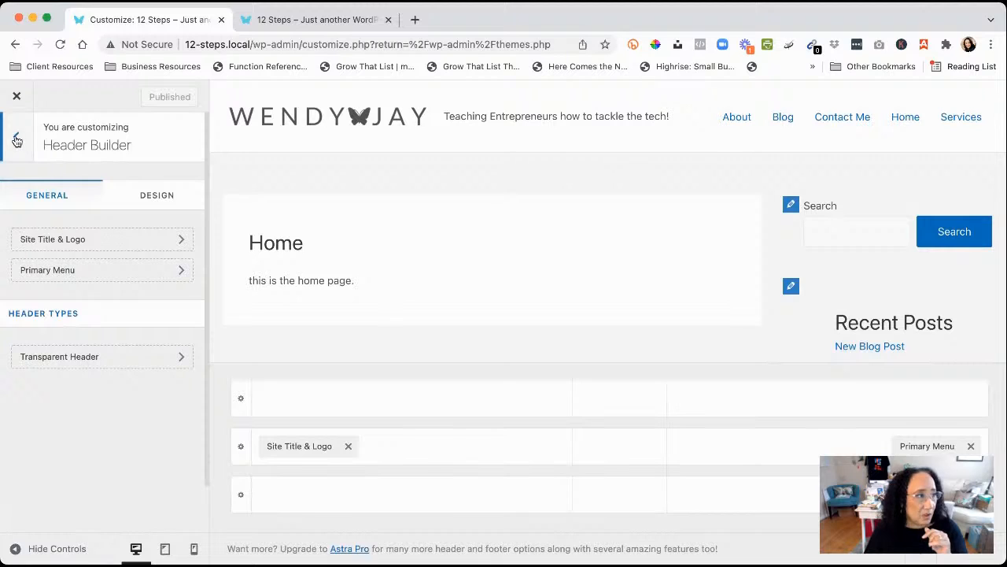
pyautogui.click(16, 140)
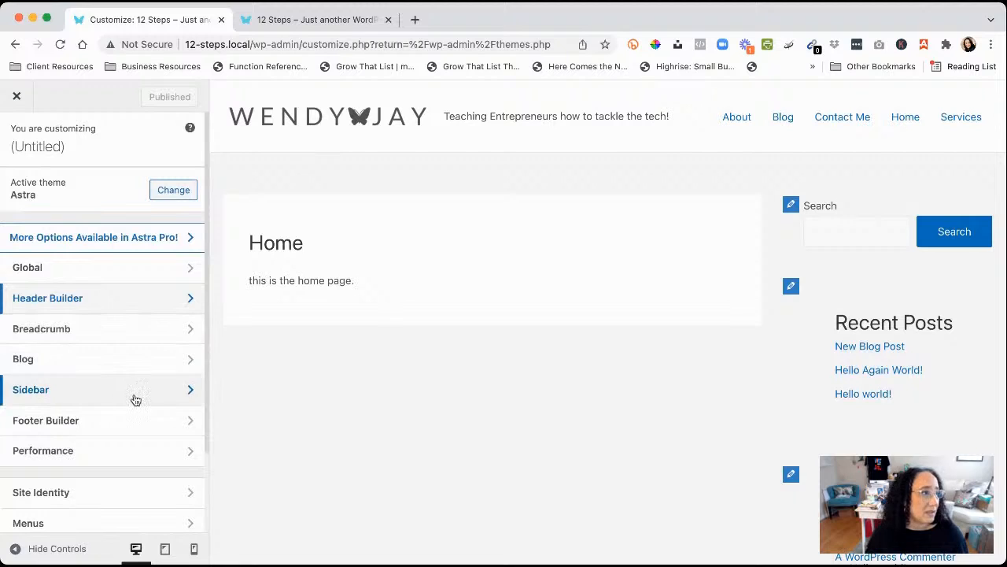
pyautogui.click(88, 396)
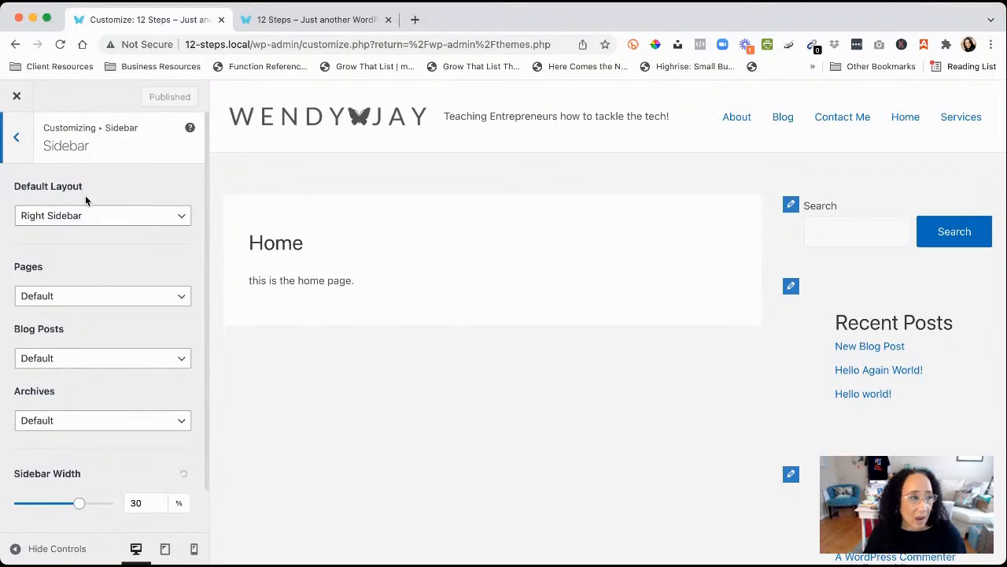
pyautogui.click(180, 222)
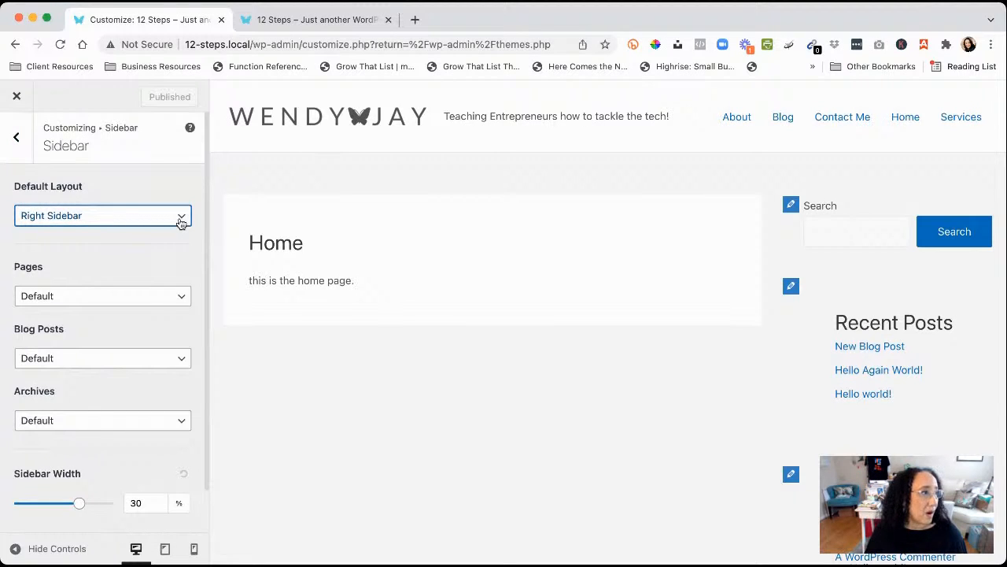
pyautogui.click(76, 188)
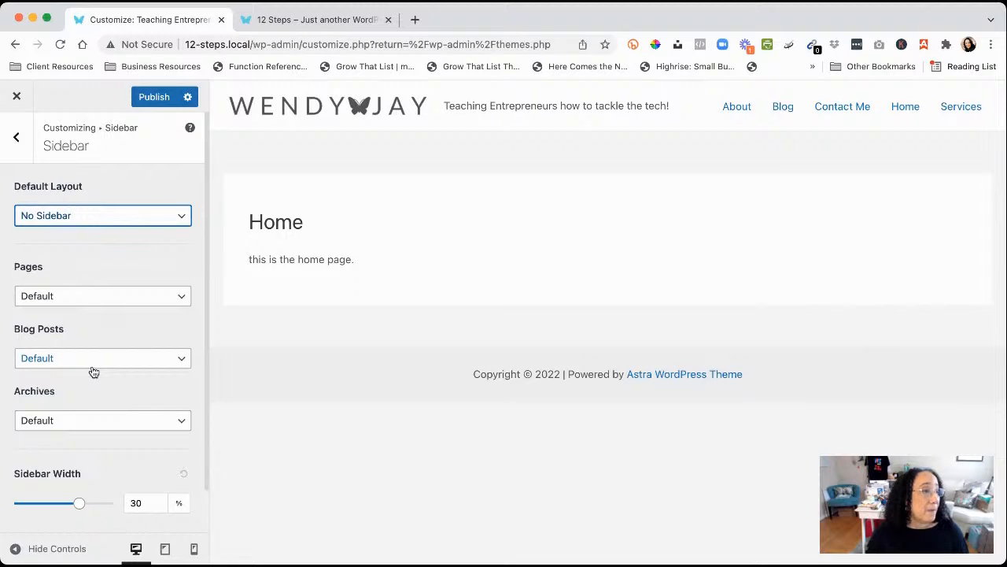
# Set Blog Posts to Right Sidebar and Pages to No Sidebar
pyautogui.click(178, 363)
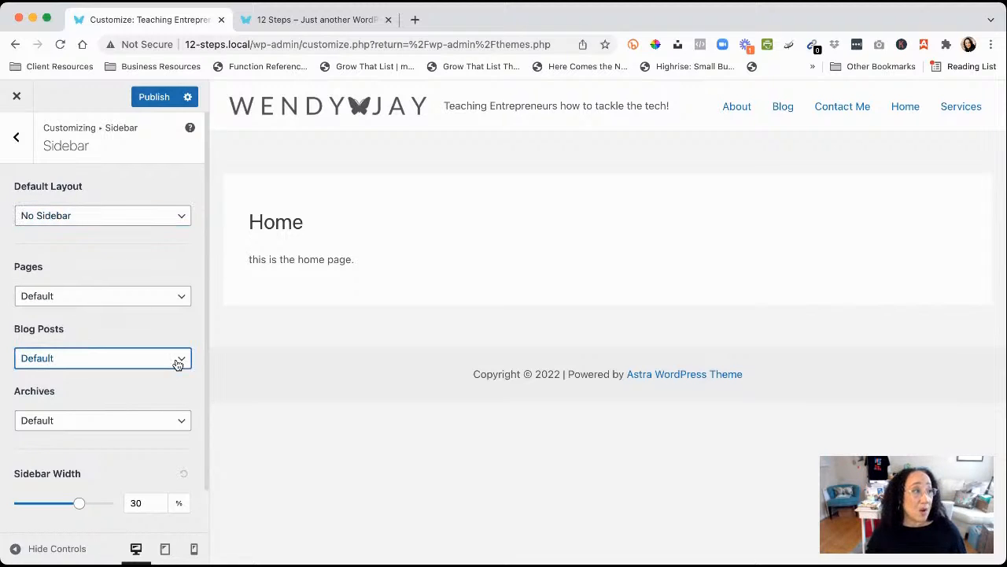
pyautogui.click(102, 410)
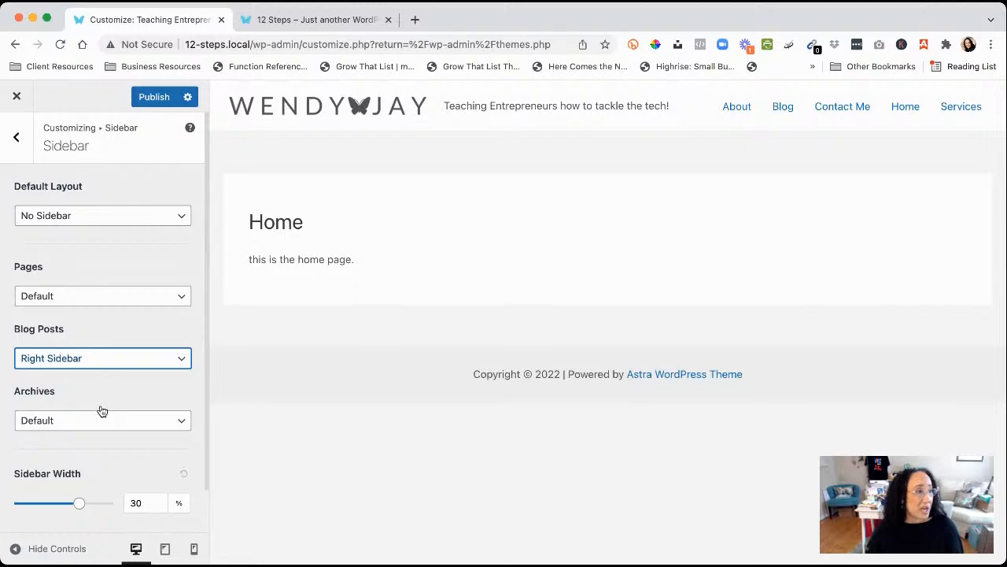
pyautogui.click(180, 295)
pyautogui.click(134, 315)
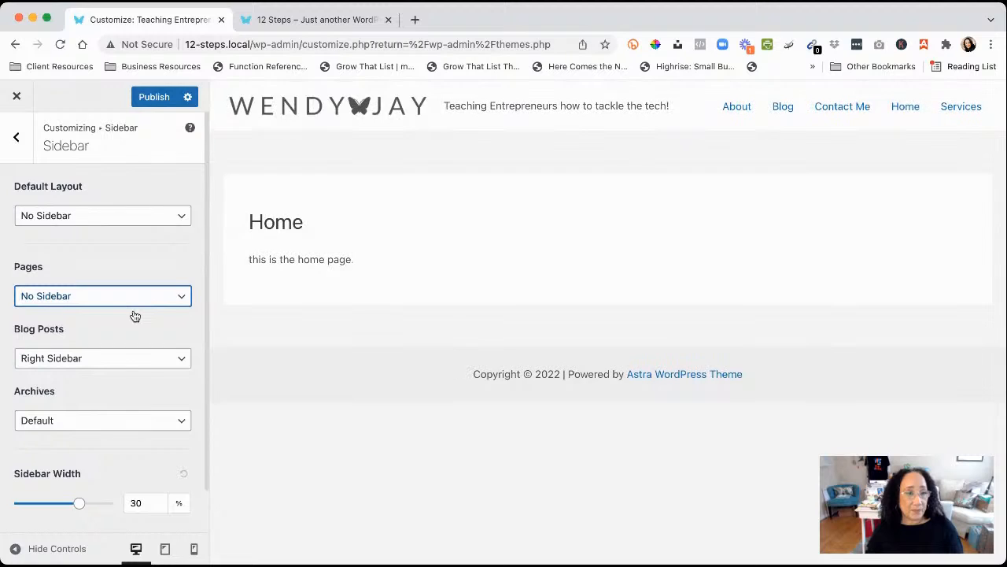
pyautogui.scroll(-1, 135, 316)
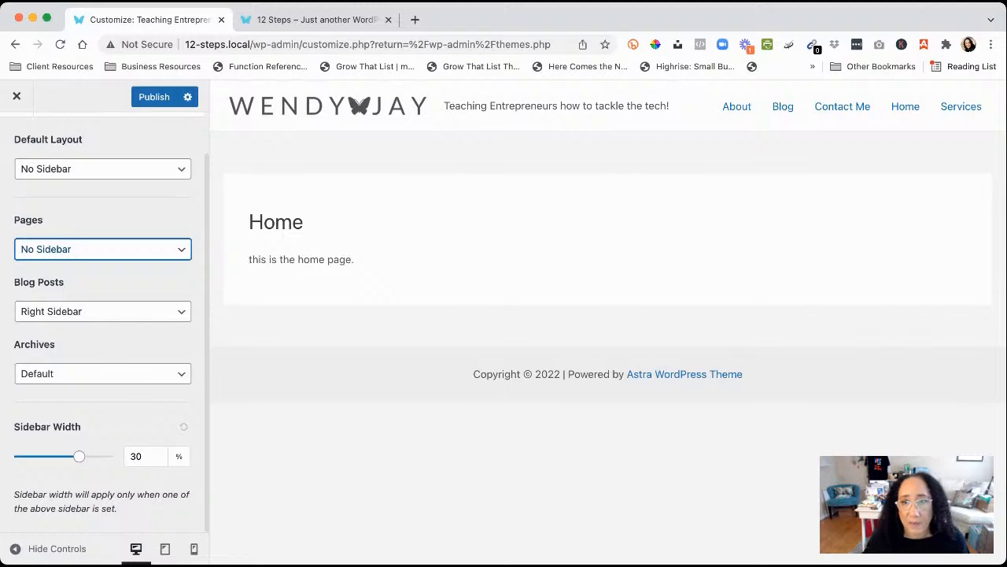
# Preview the New Blog Post single page from the Blog page
pyautogui.click(785, 113)
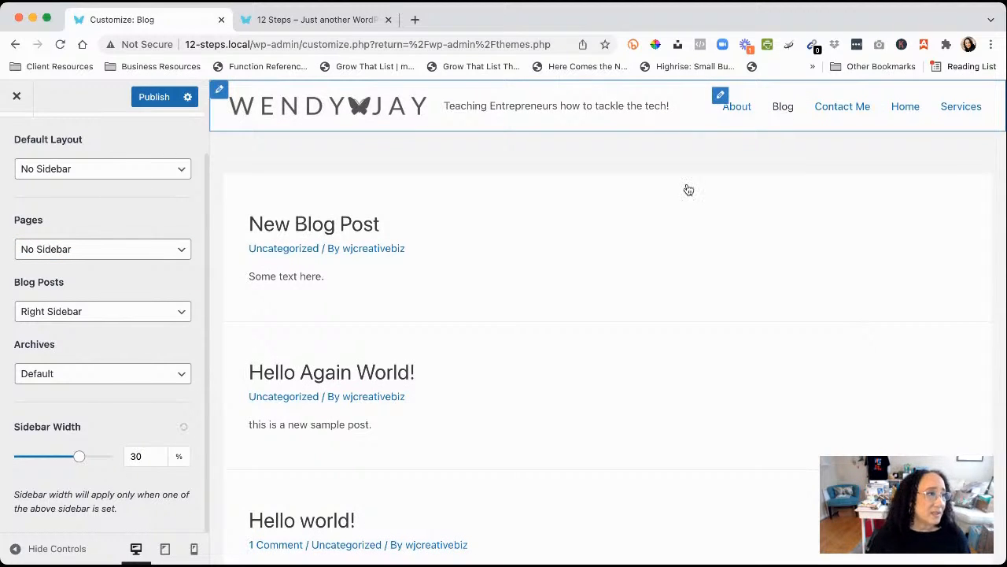
pyautogui.scroll(-3, 620, 285)
pyautogui.scroll(3, 620, 285)
pyautogui.scroll(-1, 620, 285)
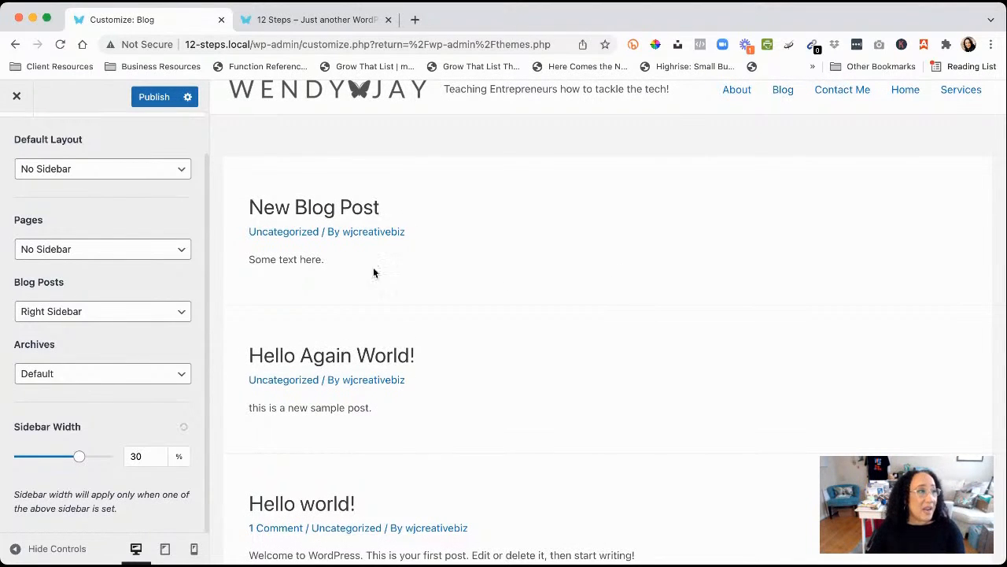
pyautogui.scroll(1, 415, 283)
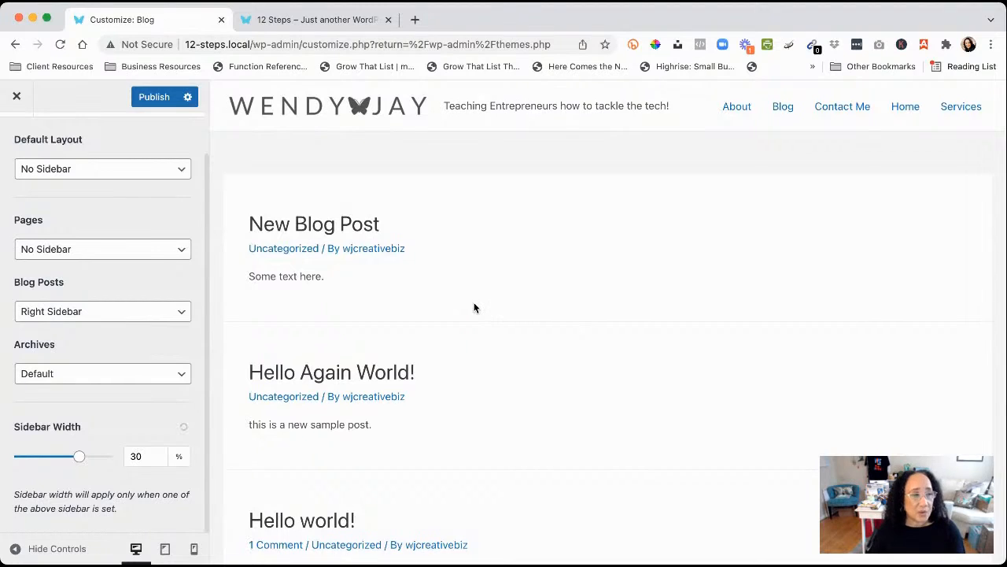
pyautogui.click(308, 229)
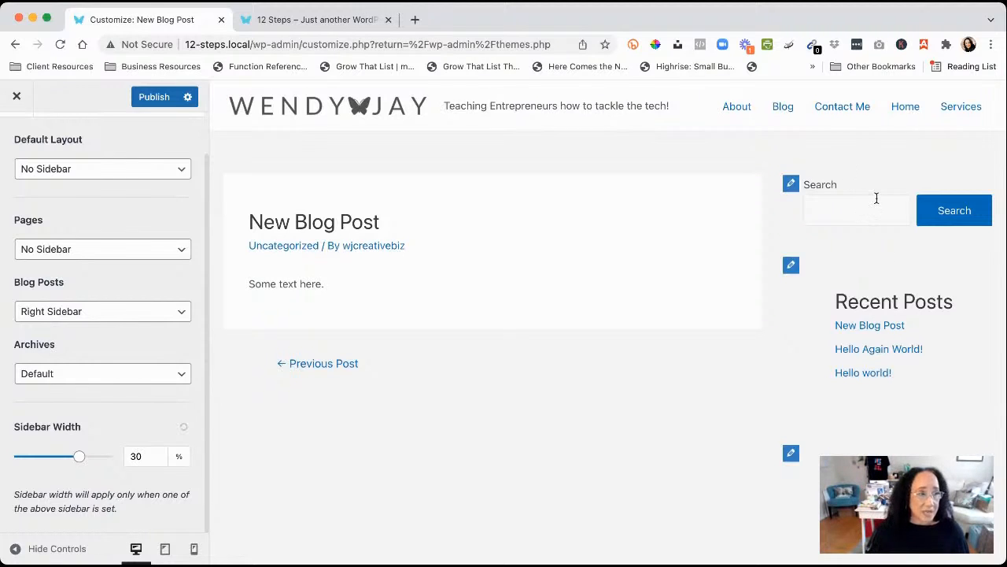
# Try Left Sidebar for Blog Posts, revert to Right Sidebar, and publish
pyautogui.click(182, 315)
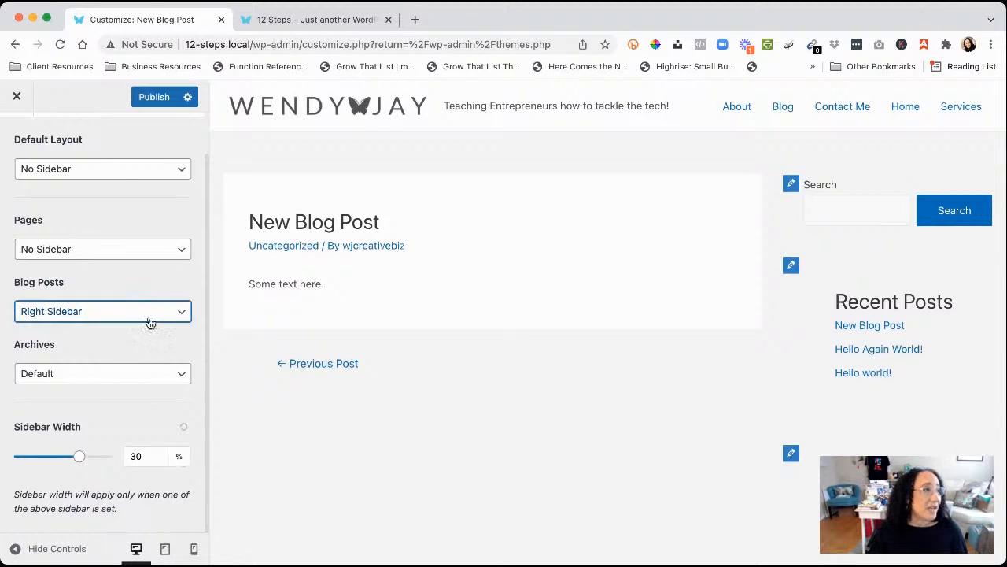
pyautogui.click(66, 302)
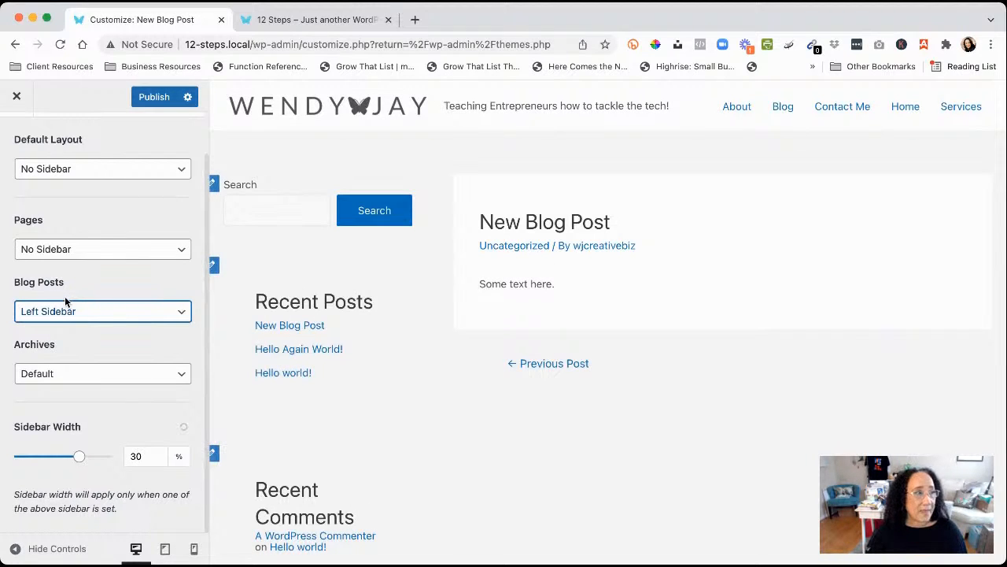
pyautogui.click(182, 318)
pyautogui.click(119, 335)
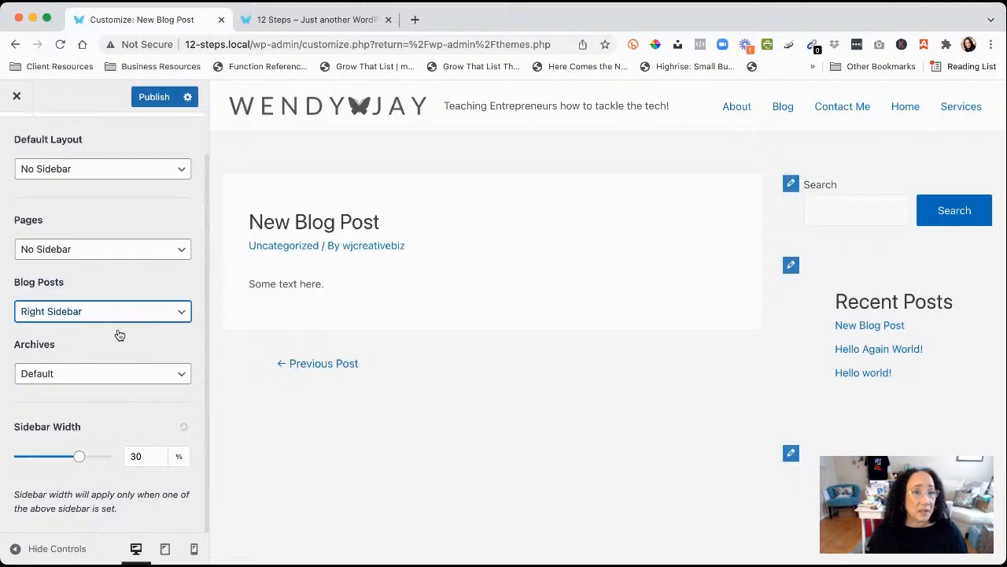
pyautogui.click(154, 97)
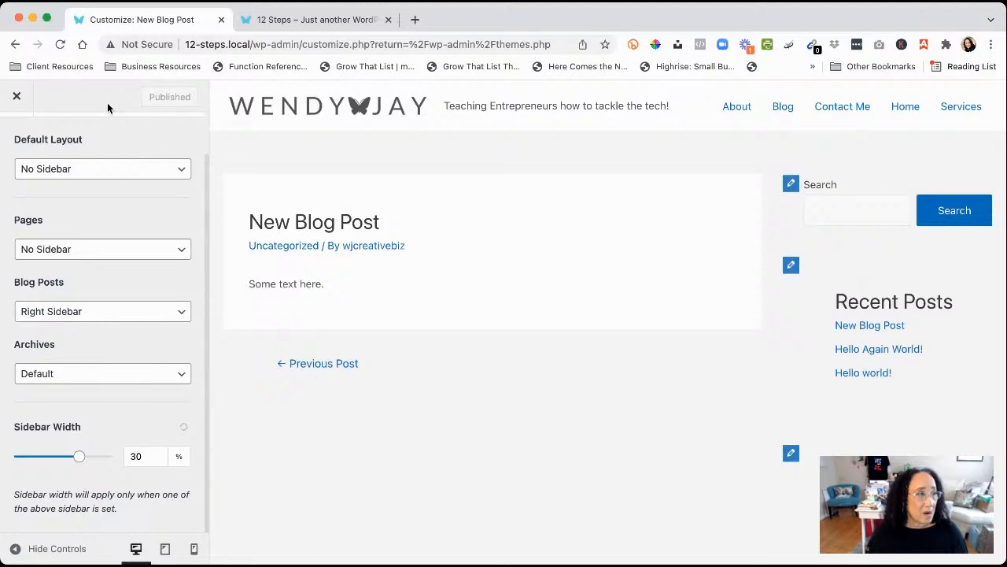
# Exit the Customizer and go to Plugins > Installed Plugins
pyautogui.click(16, 98)
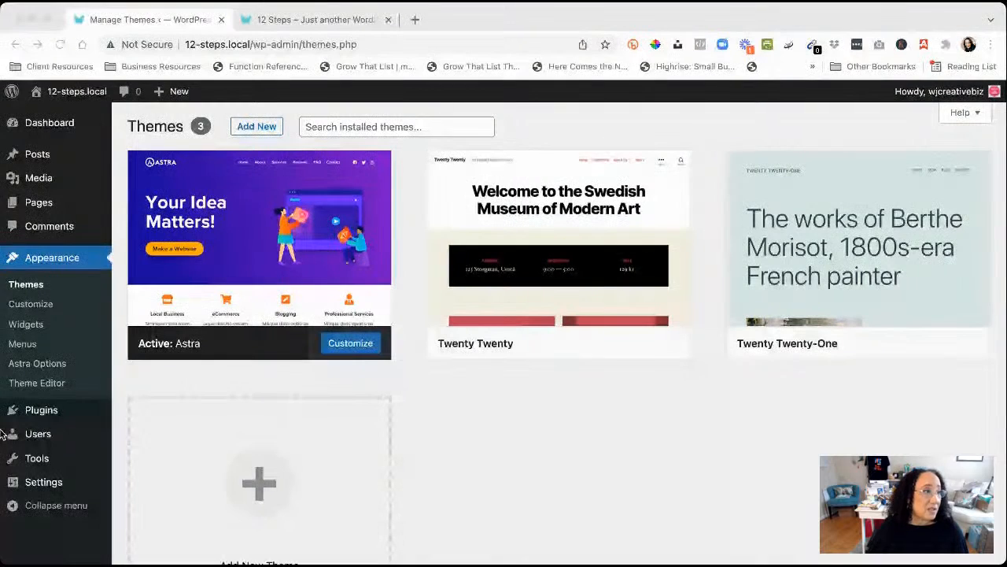
pyautogui.moveTo(16, 411)
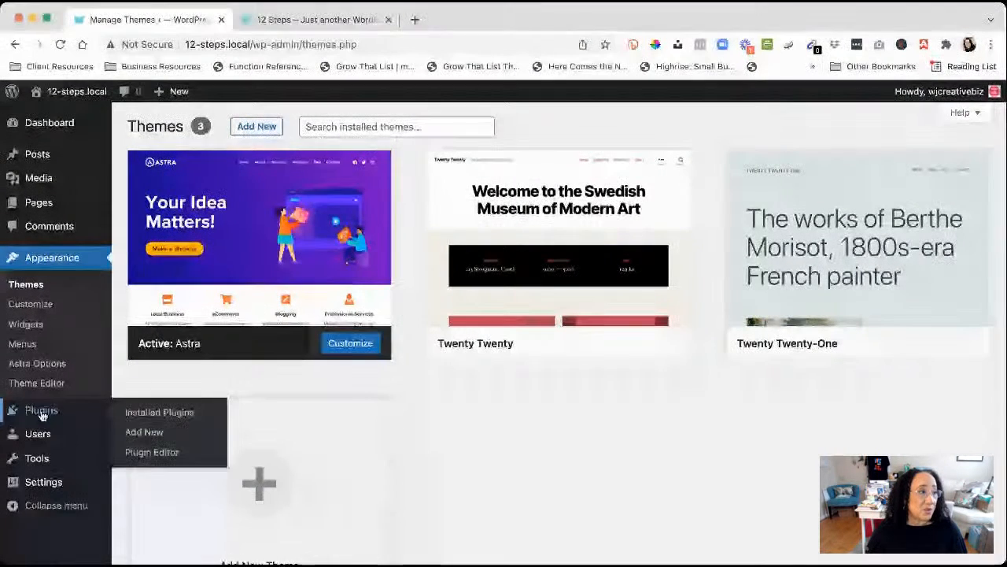
pyautogui.click(153, 418)
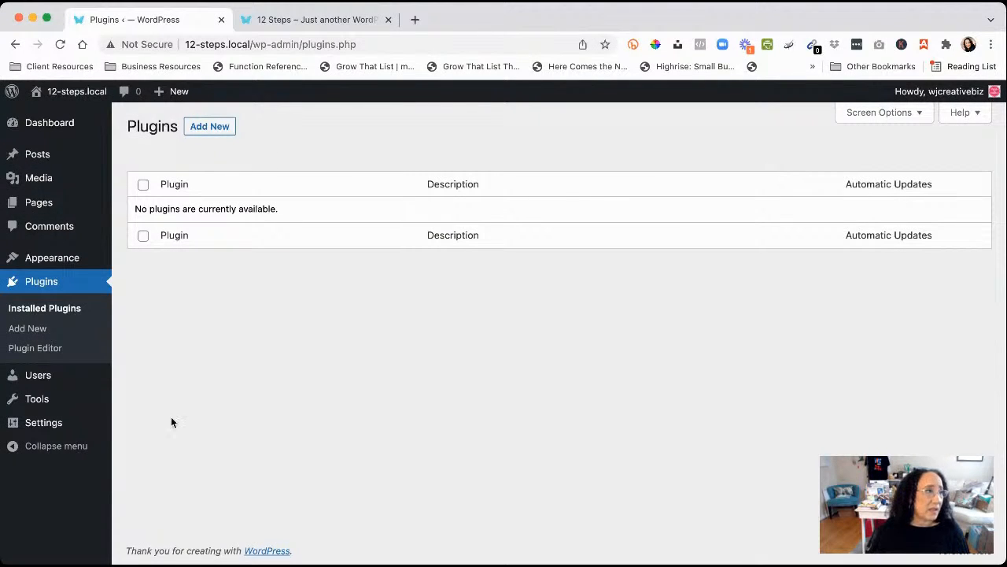
# On Add New plugins, search the directory for 'starter'
pyautogui.click(209, 127)
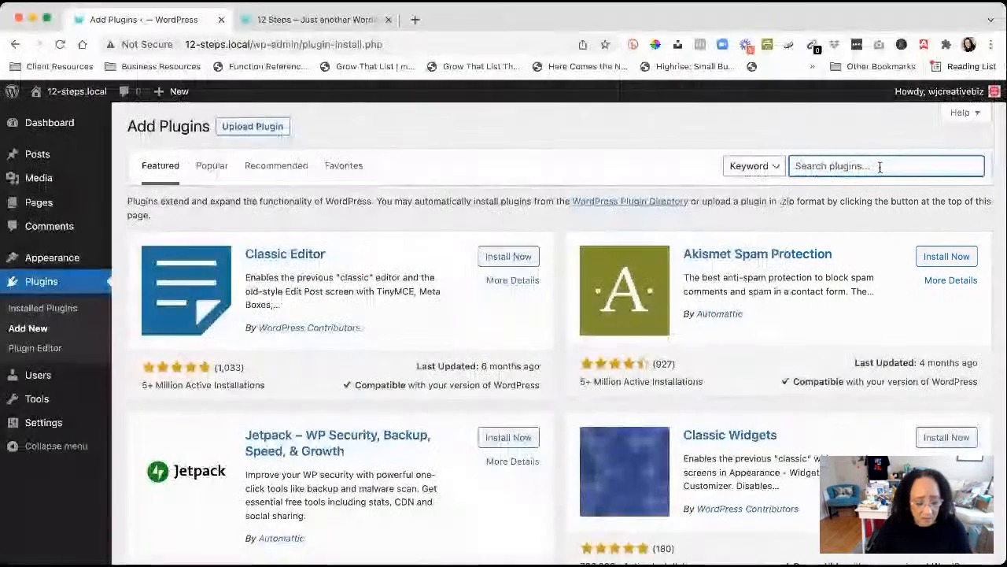
pyautogui.click(880, 167)
pyautogui.write('starter')
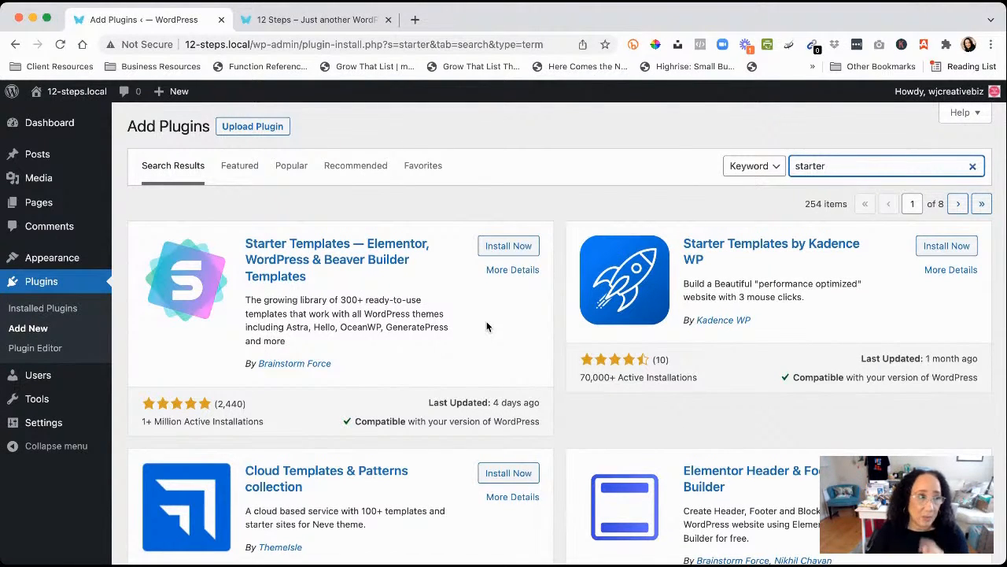
# Install and activate Starter Templates, then open its library with See Library
pyautogui.click(497, 249)
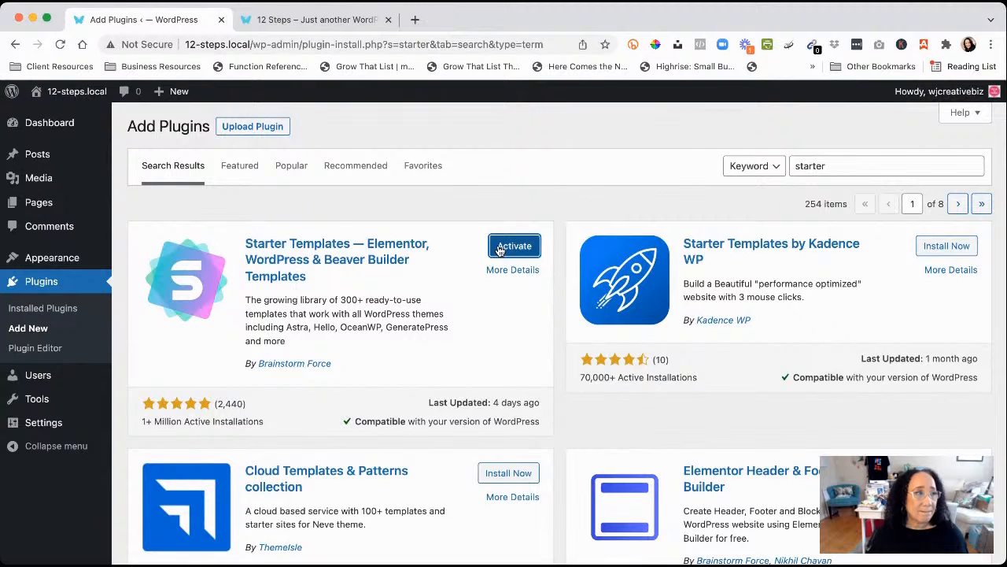
pyautogui.click(510, 248)
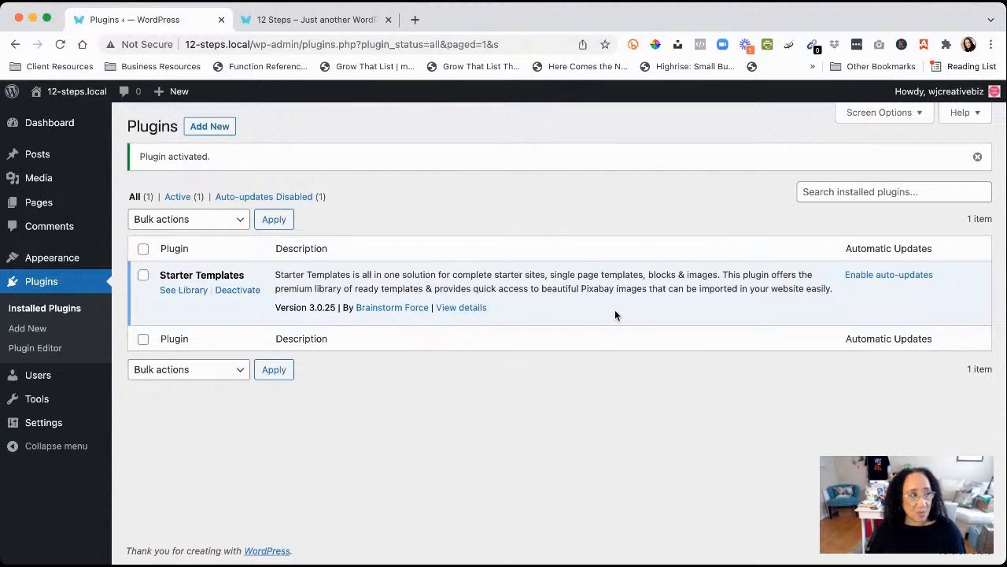
pyautogui.click(182, 292)
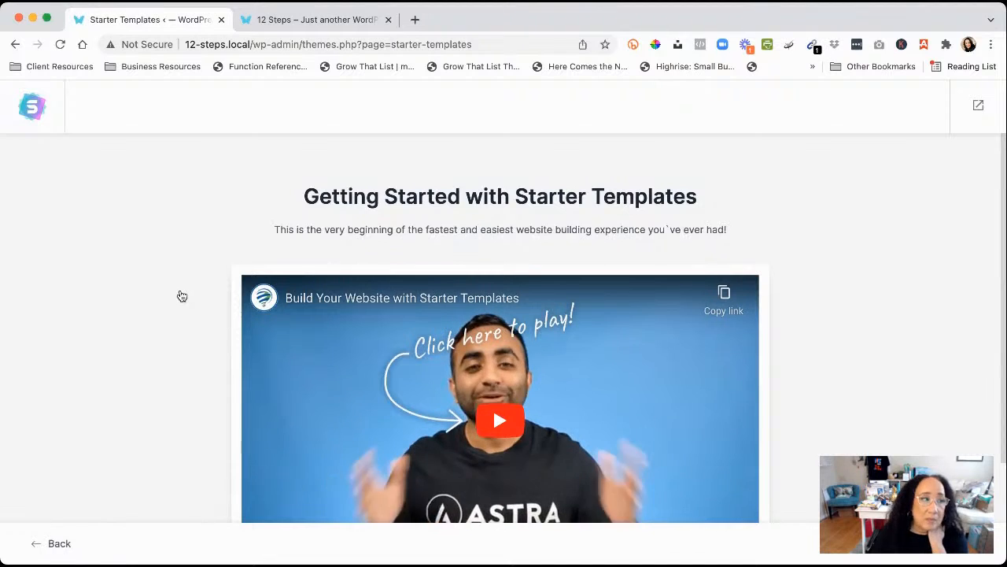
# Launch the Starter Templates wizard with Build Your Website Now
pyautogui.scroll(-5, 182, 296)
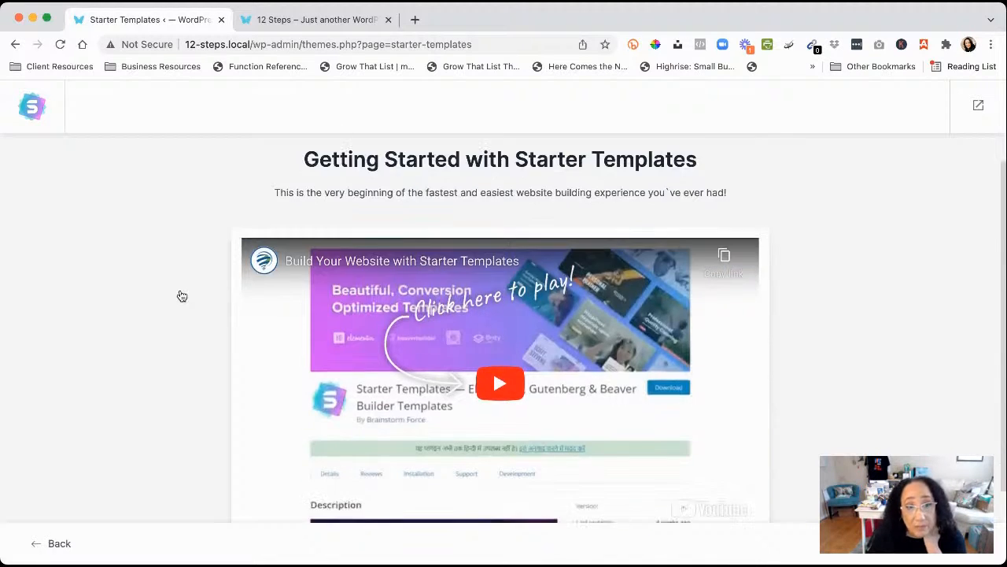
pyautogui.scroll(5, 182, 296)
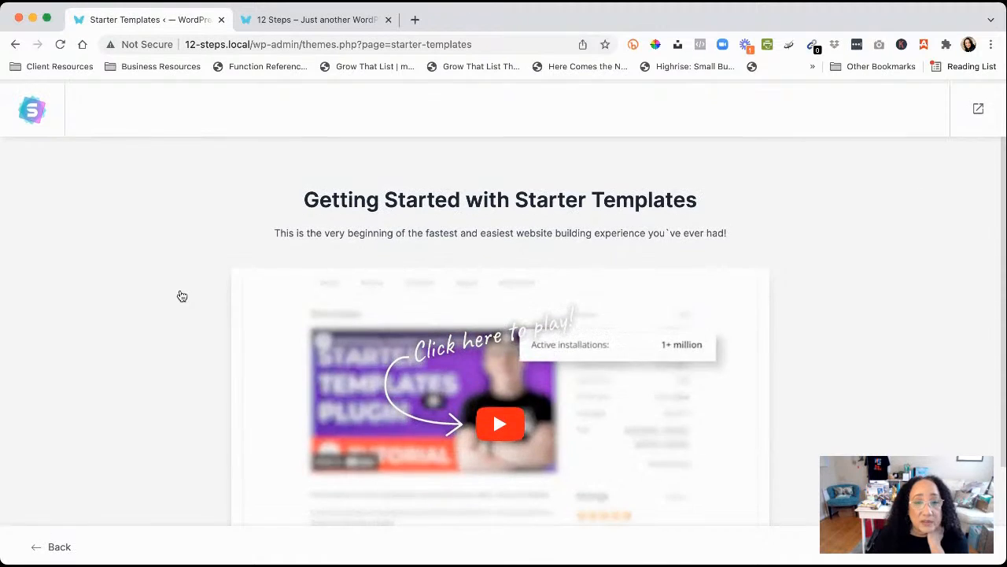
pyautogui.scroll(-5, 182, 296)
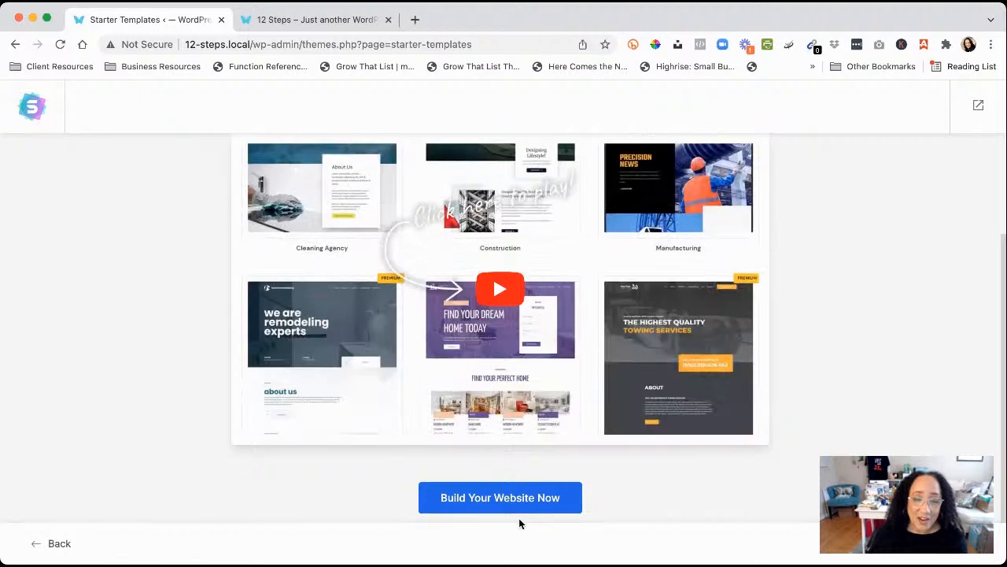
pyautogui.click(482, 502)
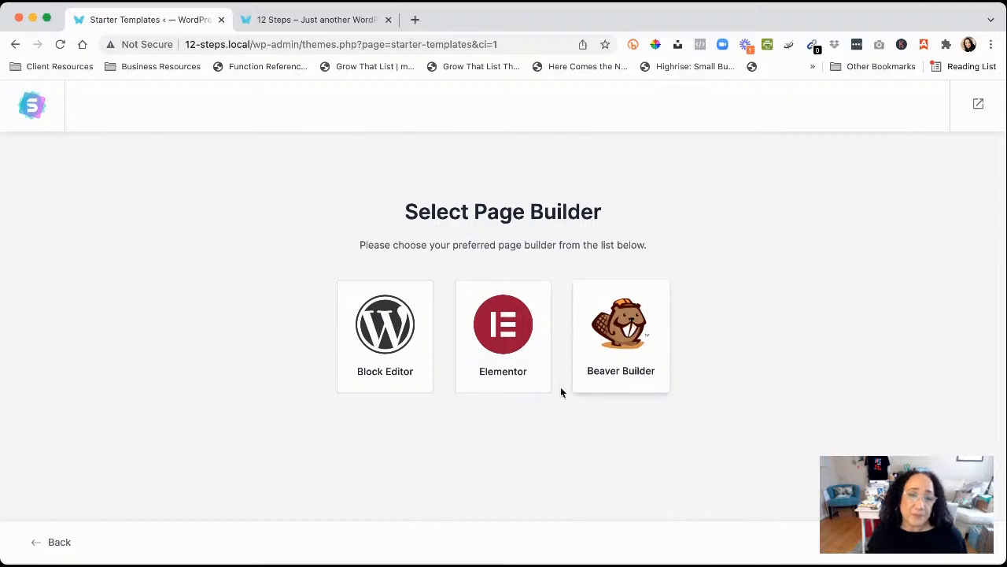
# Select the Elementor card on the Select Page Builder step
pyautogui.click(505, 356)
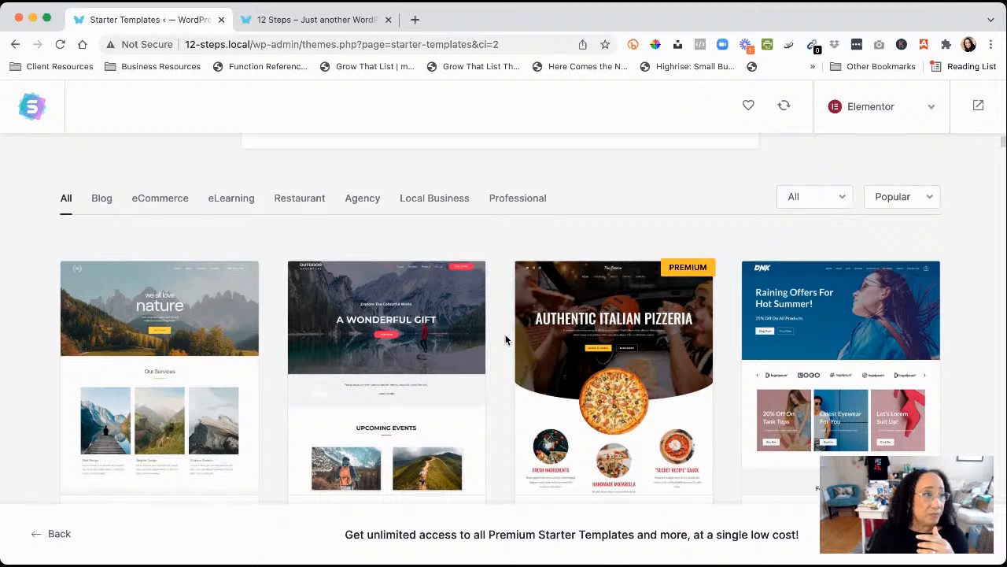
pyautogui.scroll(-3, 506, 339)
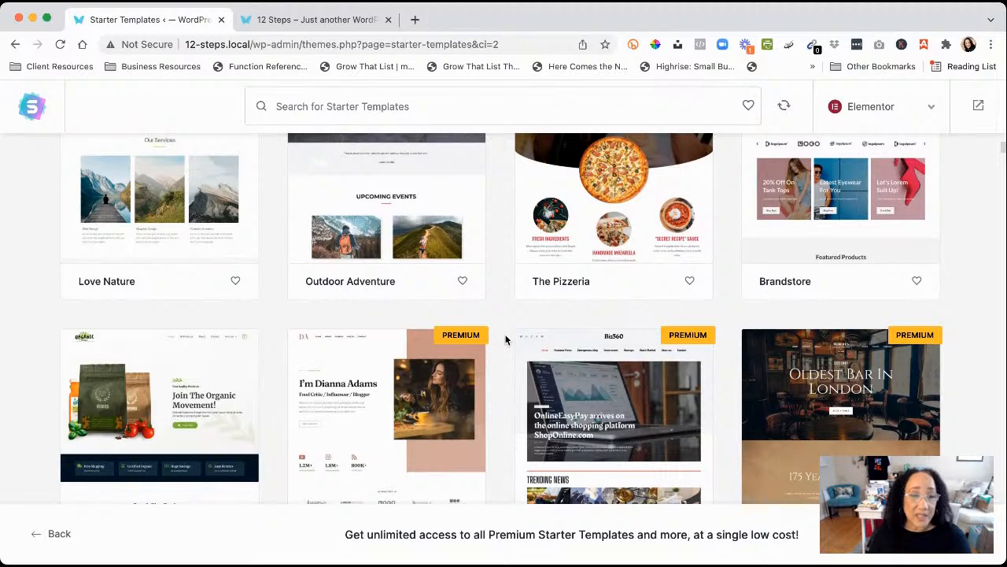
pyautogui.scroll(4, 505, 339)
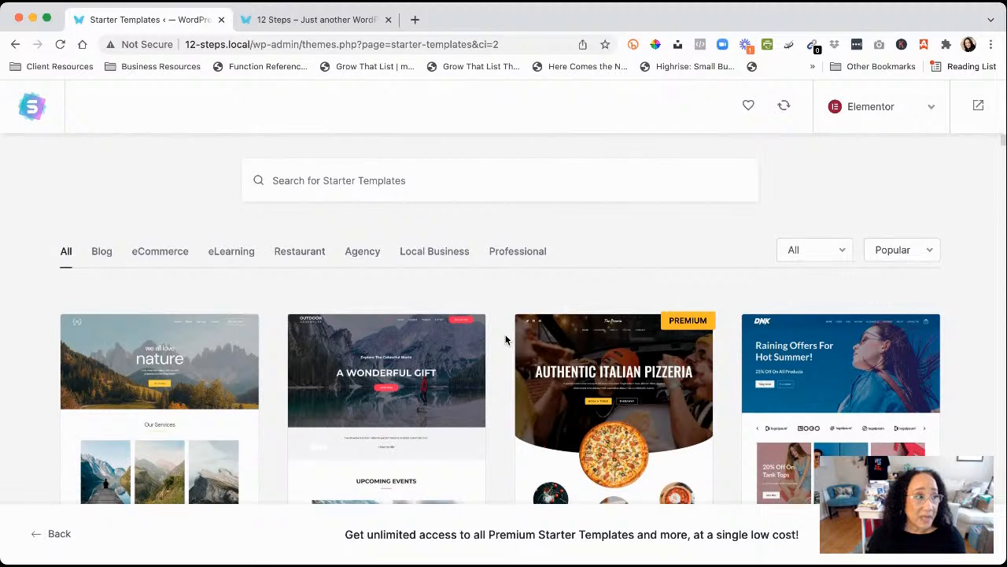
pyautogui.scroll(-5, 505, 339)
pyautogui.scroll(-3, 505, 339)
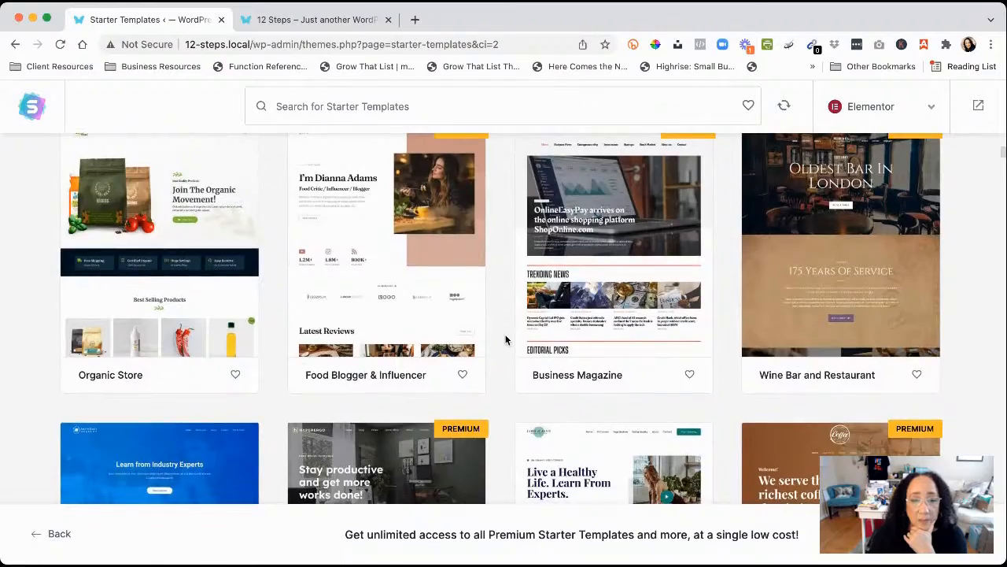
pyautogui.scroll(-6, 505, 339)
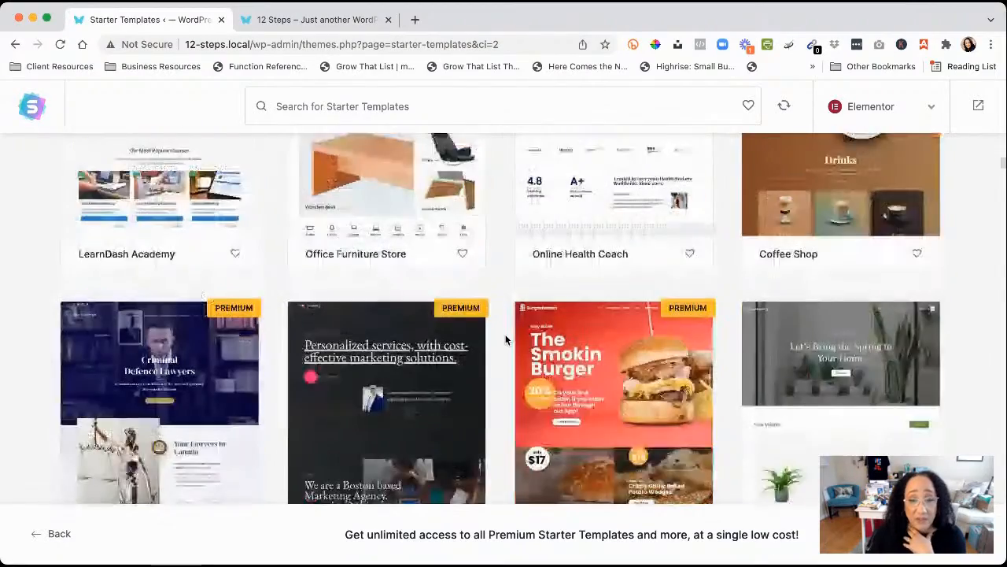
pyautogui.scroll(-3, 505, 339)
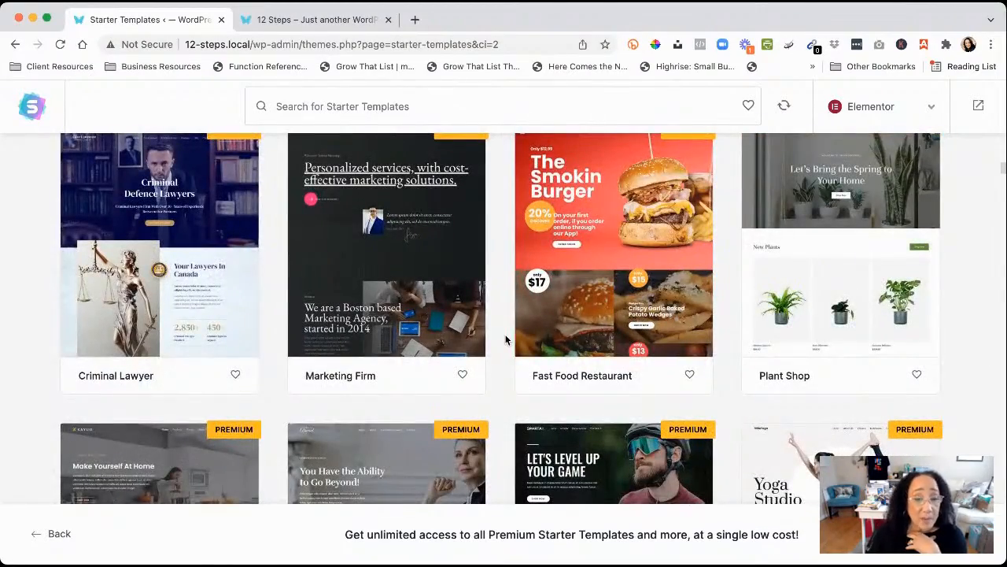
pyautogui.scroll(-4, 506, 339)
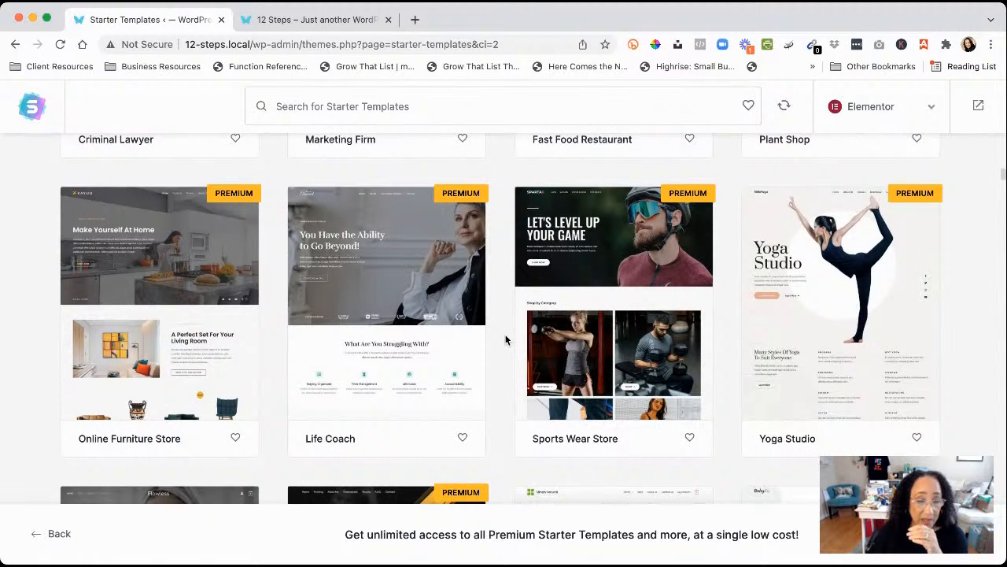
pyautogui.scroll(-2, 505, 339)
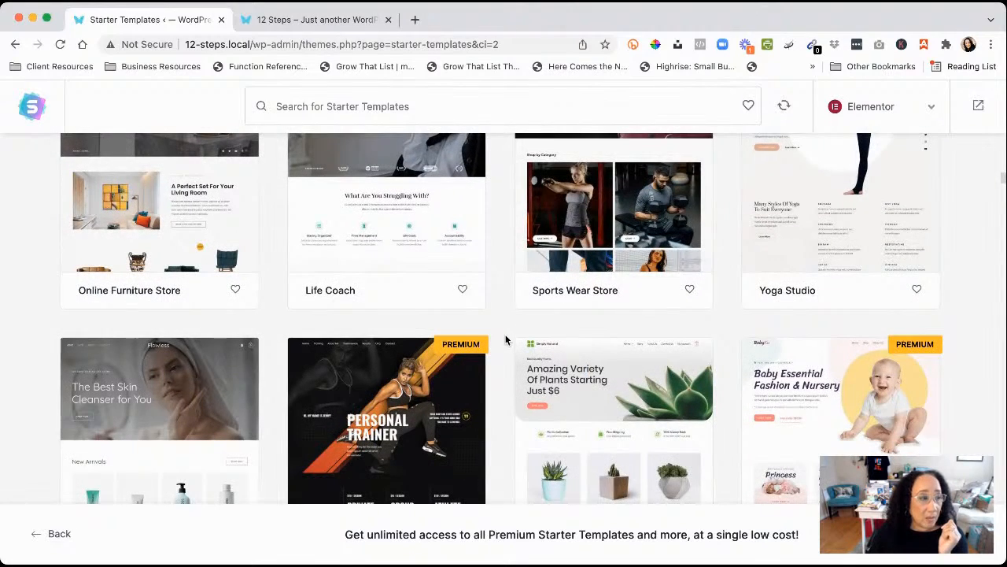
pyautogui.scroll(-2, 505, 339)
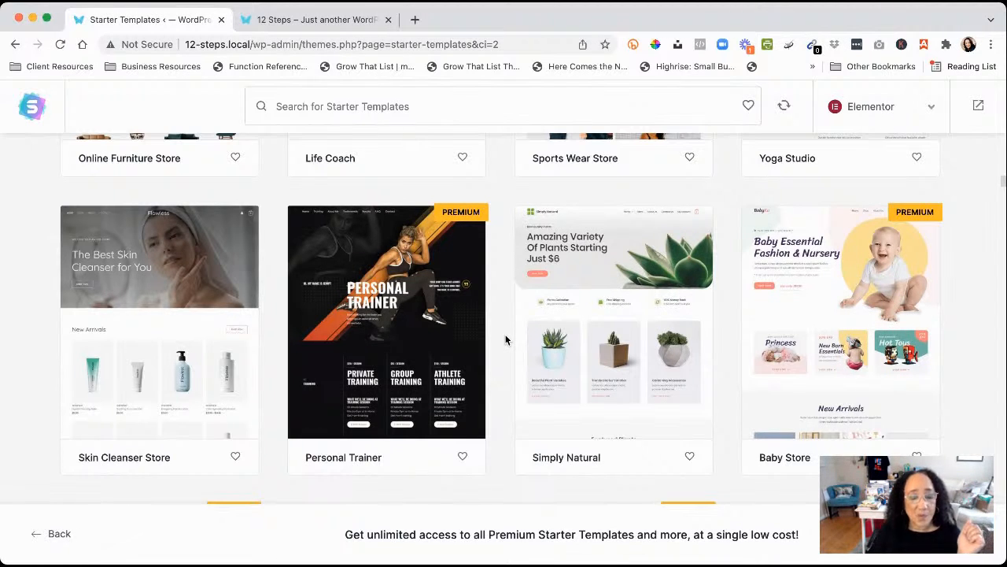
# Find Organic Store in the template grid and select it
pyautogui.scroll(-3, 506, 340)
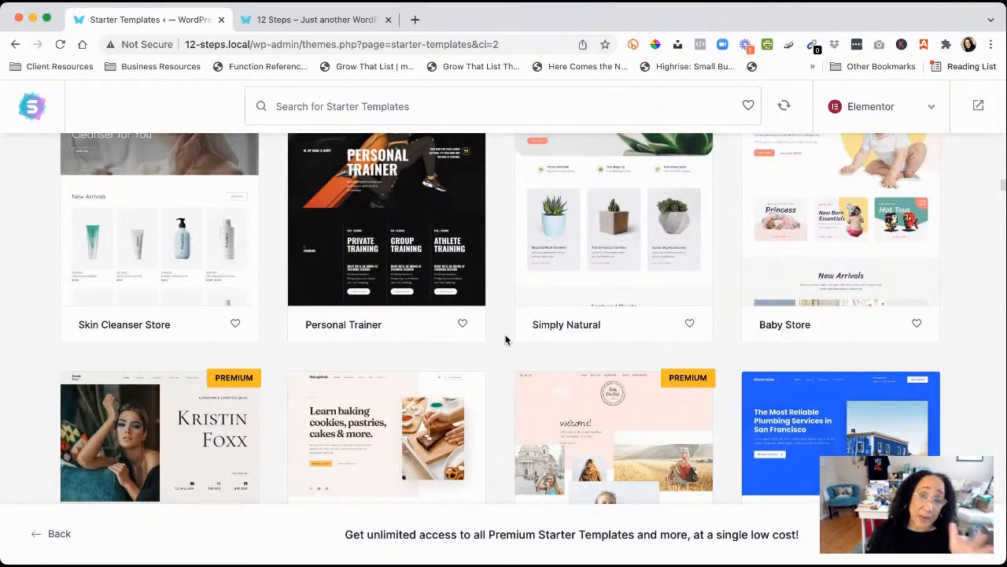
pyautogui.scroll(-5, 506, 340)
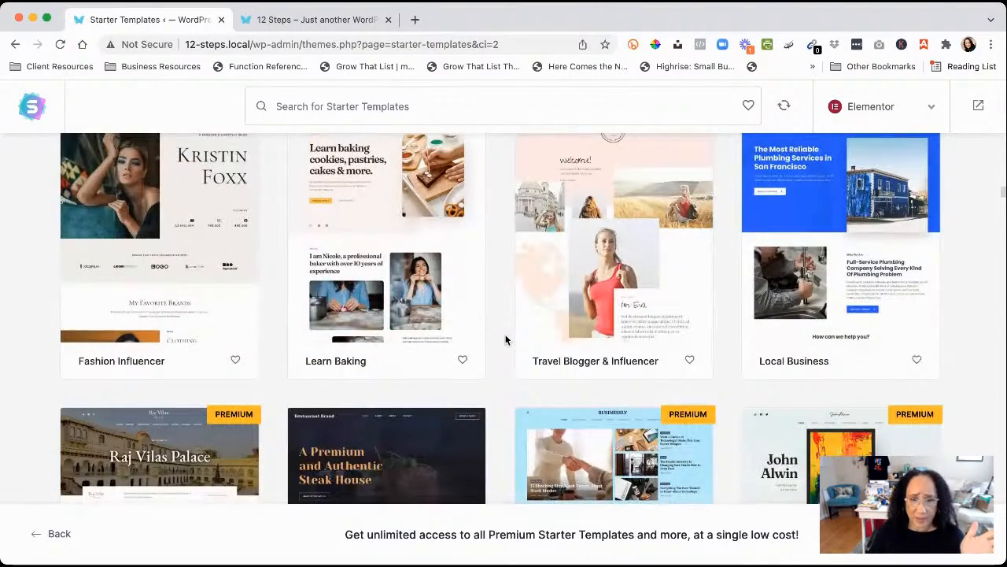
pyautogui.scroll(-4, 506, 340)
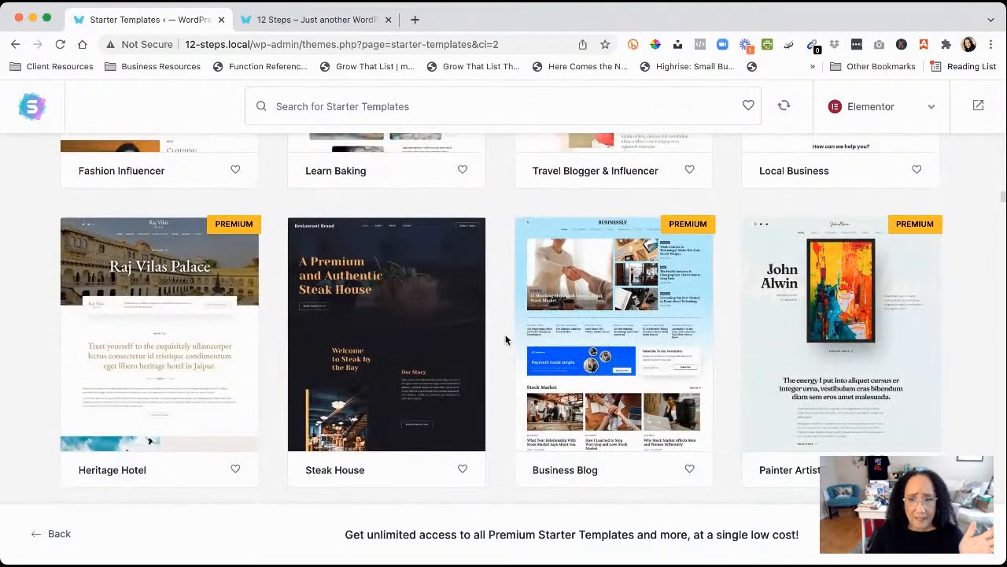
pyautogui.scroll(-5, 505, 340)
pyautogui.scroll(4, 505, 340)
pyautogui.scroll(12, 506, 340)
pyautogui.scroll(2, 506, 340)
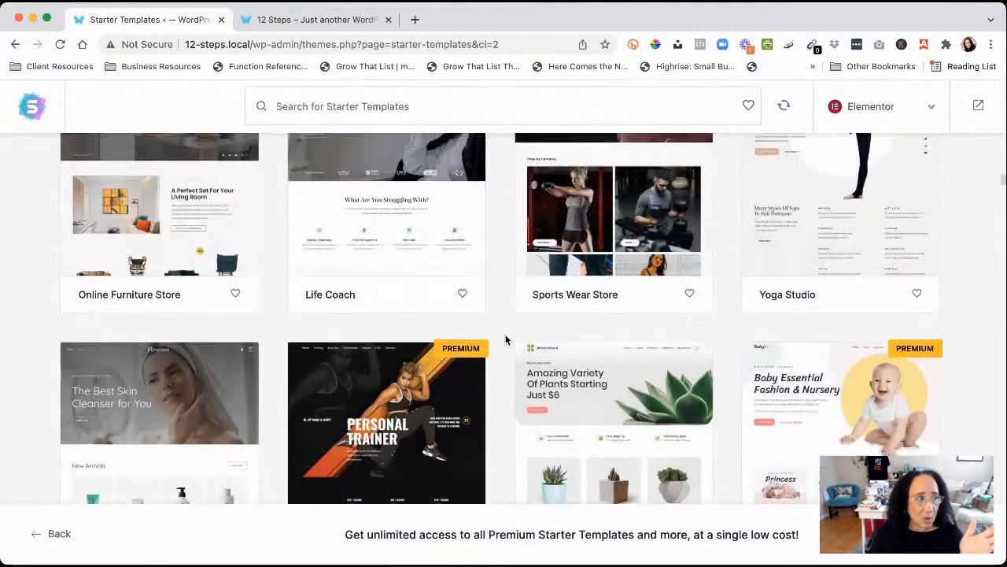
pyautogui.scroll(-4, 506, 340)
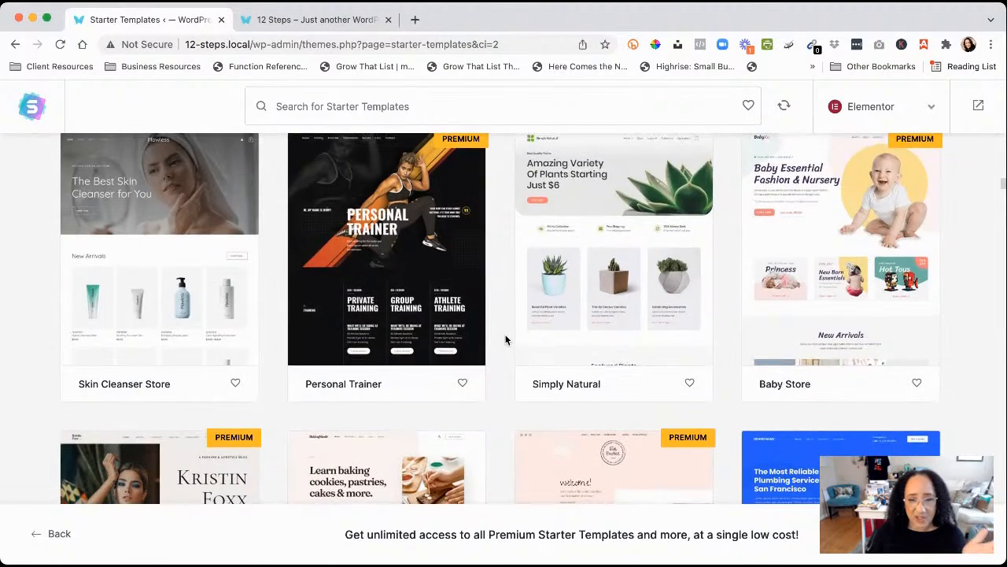
pyautogui.scroll(-13, 506, 340)
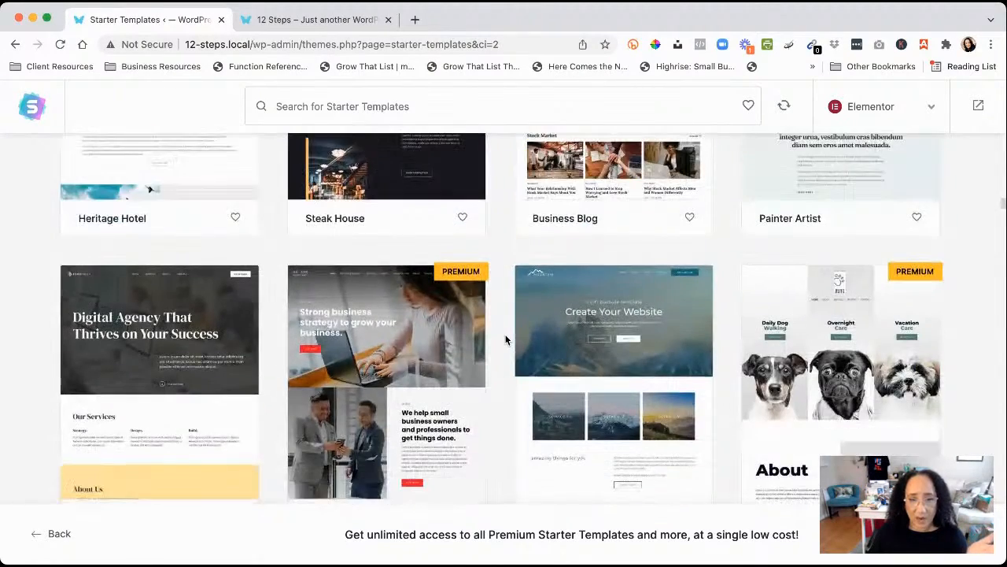
pyautogui.scroll(-7, 506, 340)
pyautogui.scroll(-4, 506, 340)
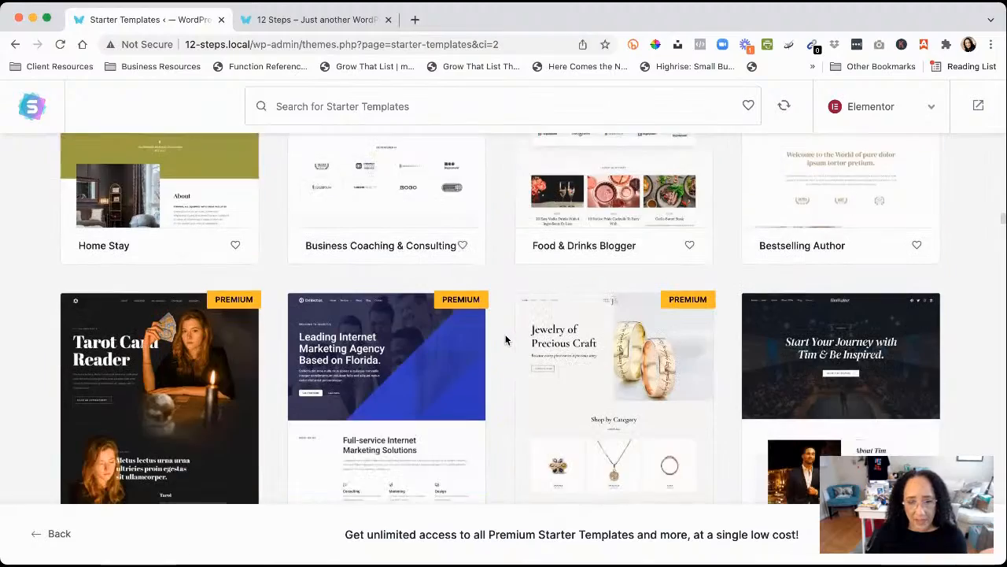
pyautogui.scroll(-5, 506, 340)
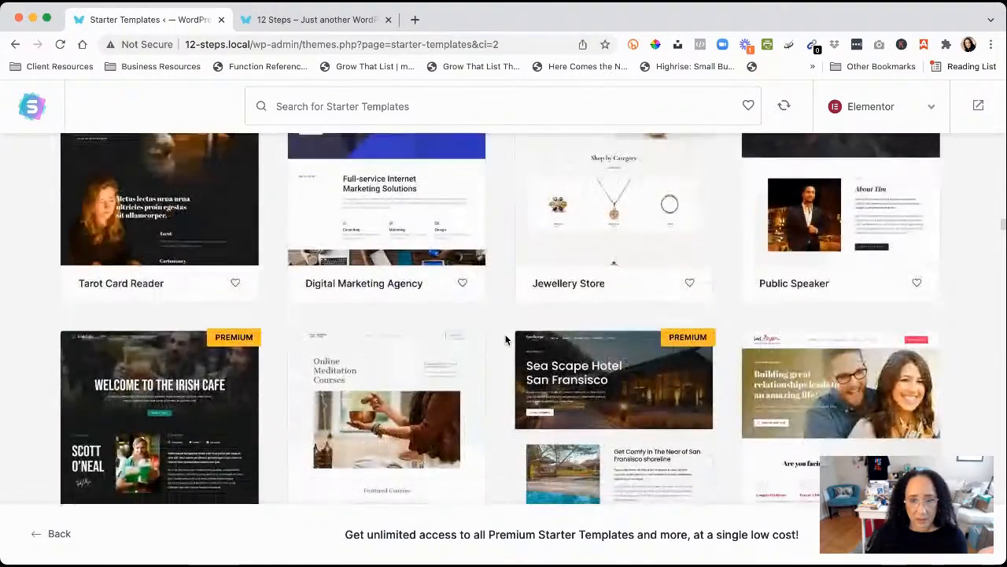
pyautogui.scroll(-3, 506, 340)
pyautogui.scroll(20, 506, 340)
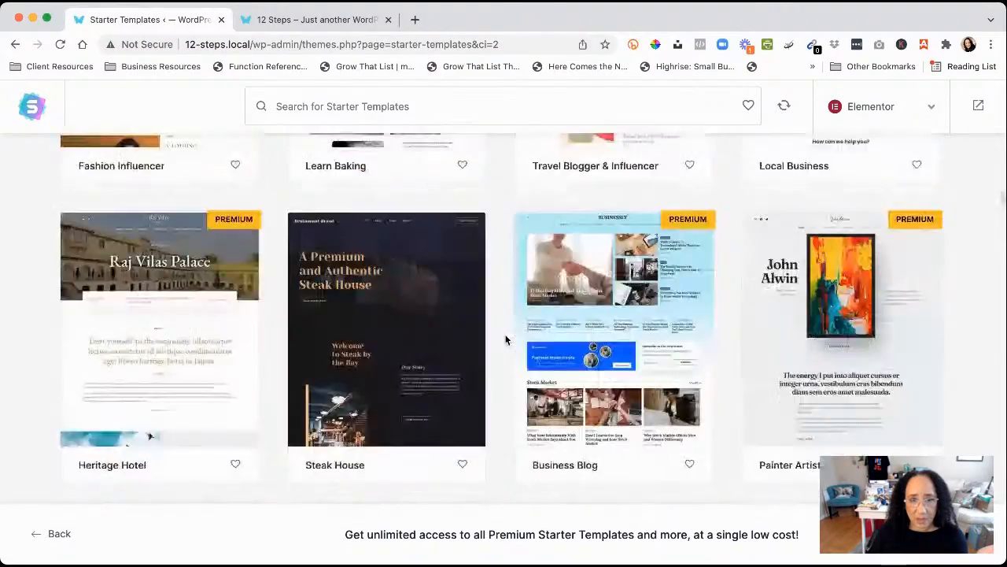
pyautogui.scroll(8, 506, 339)
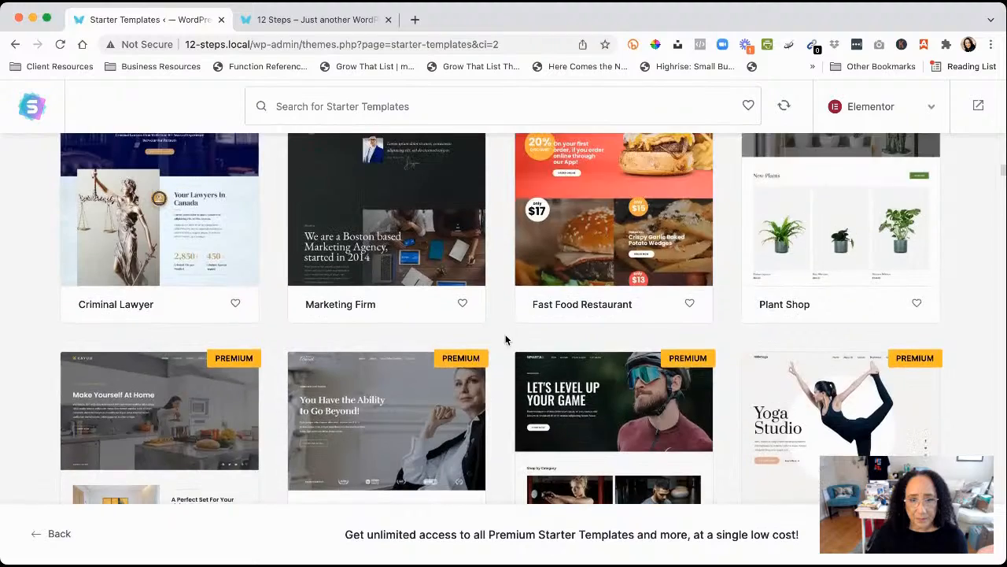
pyautogui.scroll(10, 506, 340)
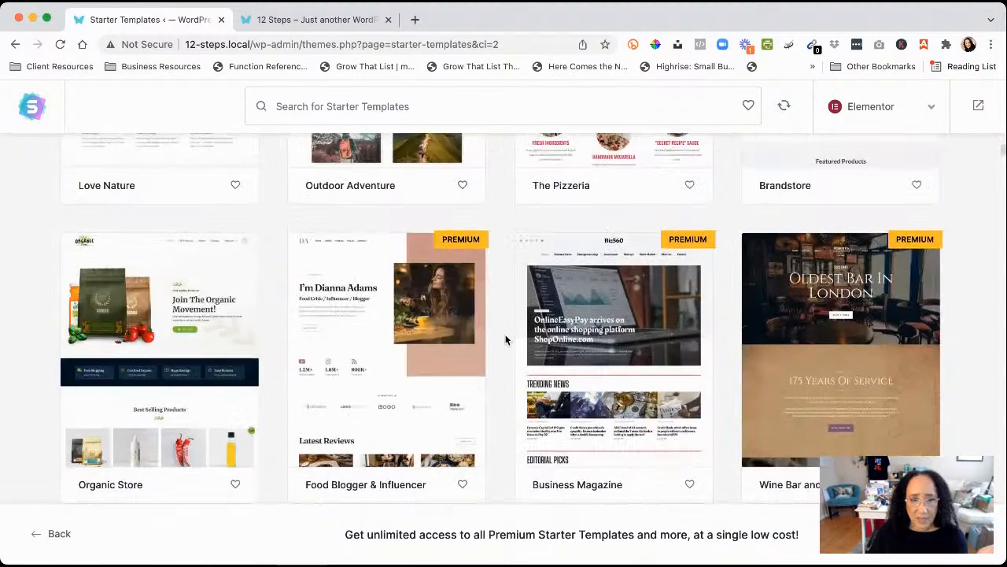
pyautogui.scroll(1, 505, 340)
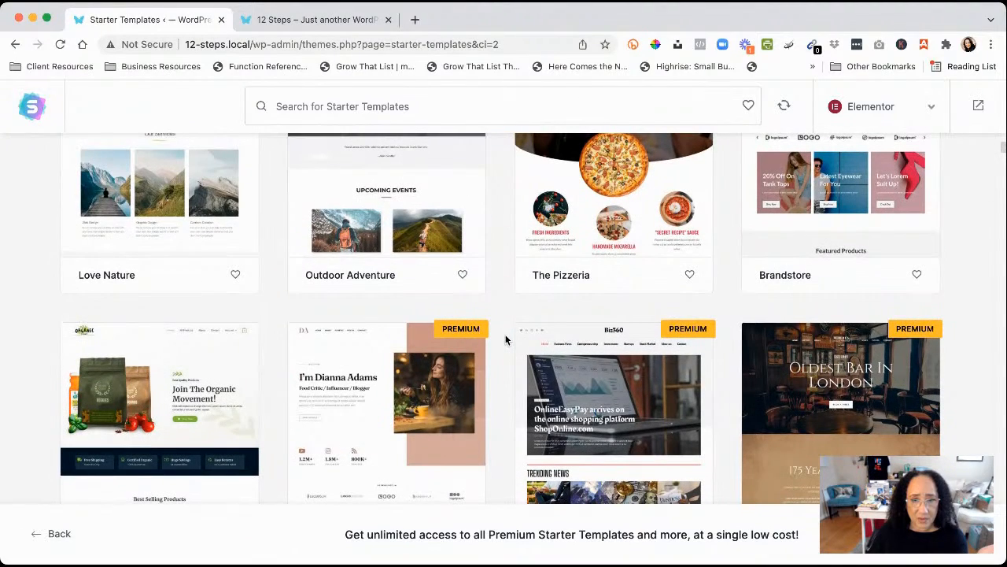
pyautogui.scroll(-1, 506, 340)
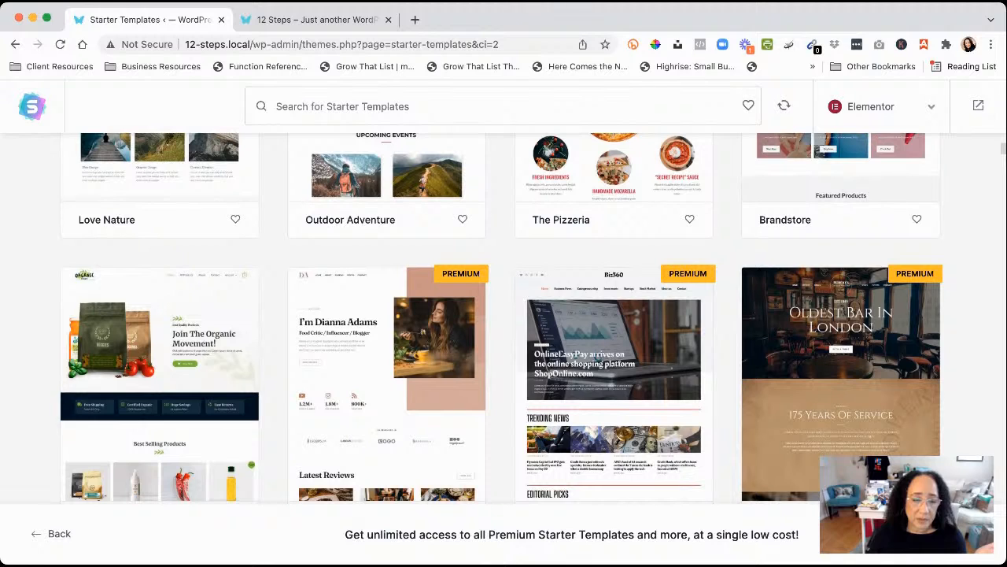
pyautogui.scroll(-1, 277, 373)
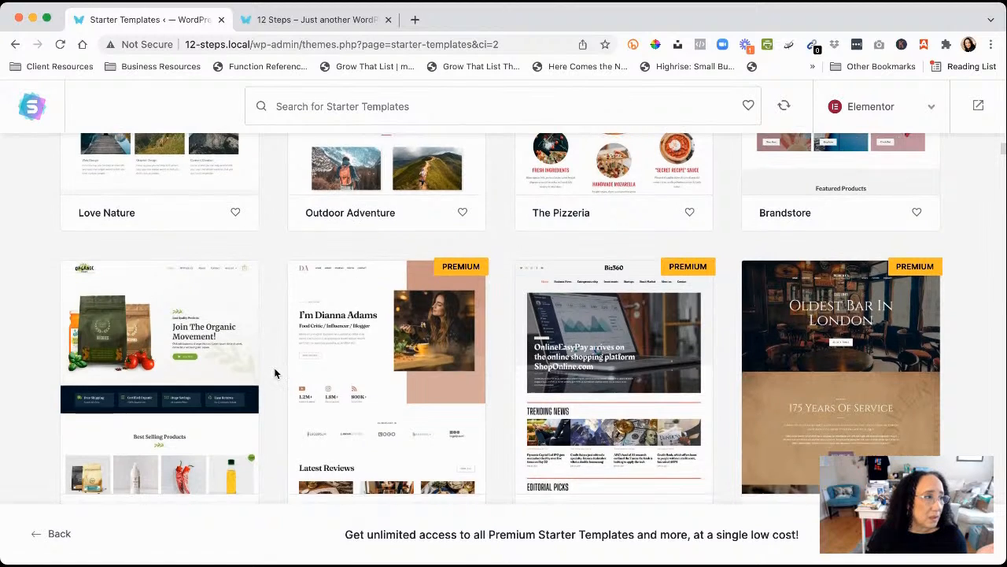
pyautogui.scroll(-4, 275, 373)
pyautogui.scroll(4, 268, 331)
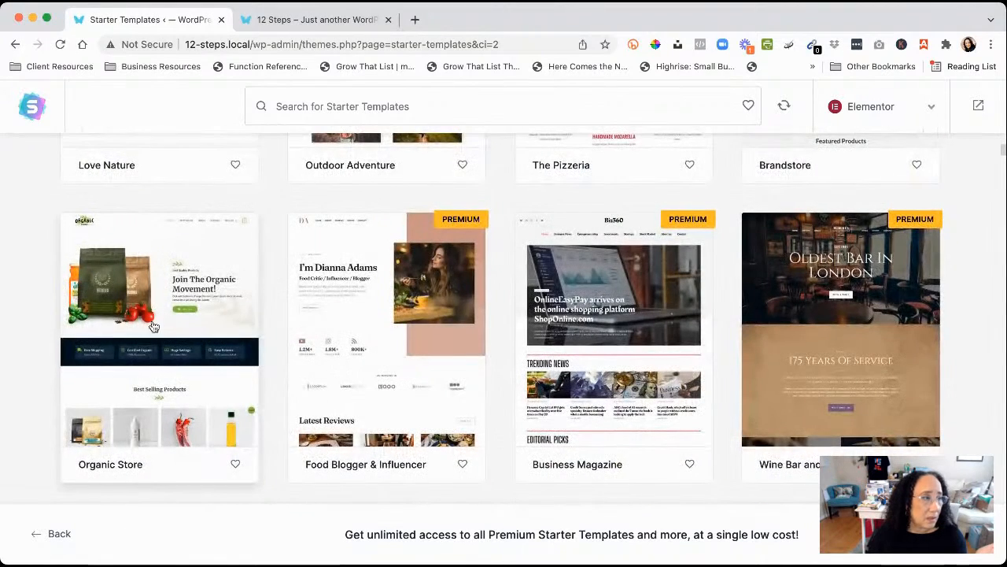
pyautogui.click(165, 327)
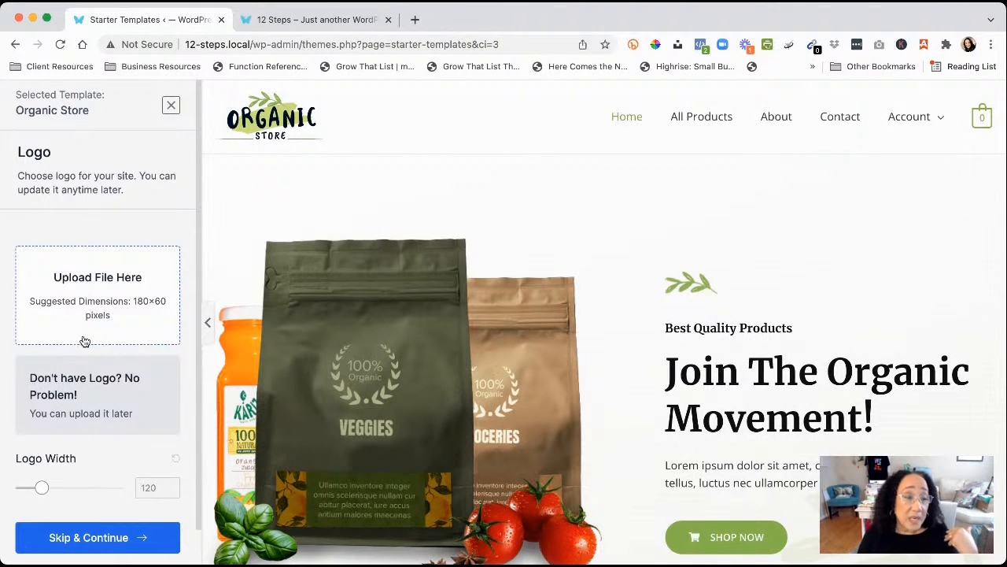
pyautogui.scroll(-1, 84, 340)
pyautogui.scroll(1, 84, 340)
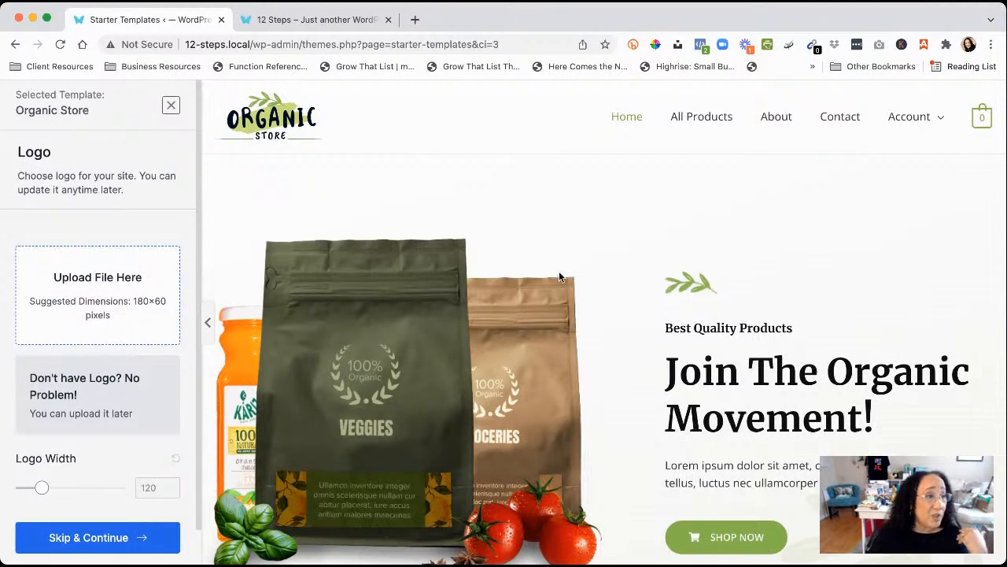
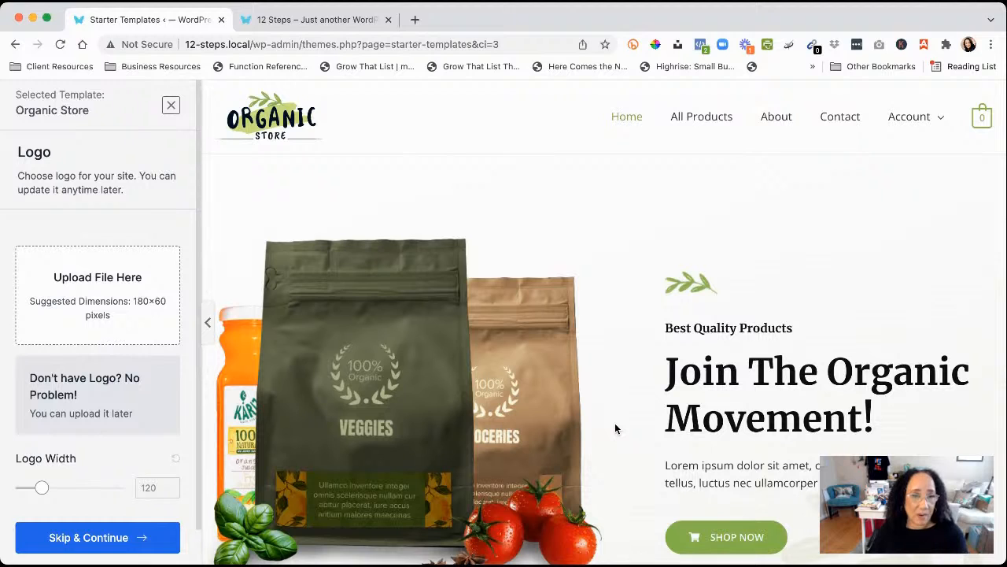
# Close the Organic Store template preview and return to the template grid
pyautogui.scroll(-5, 615, 422)
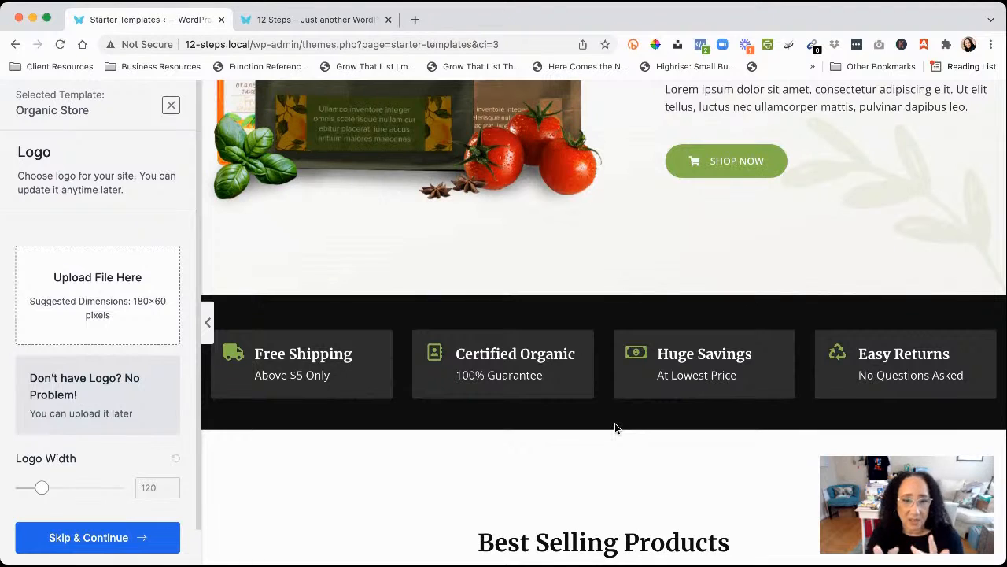
pyautogui.scroll(5, 615, 423)
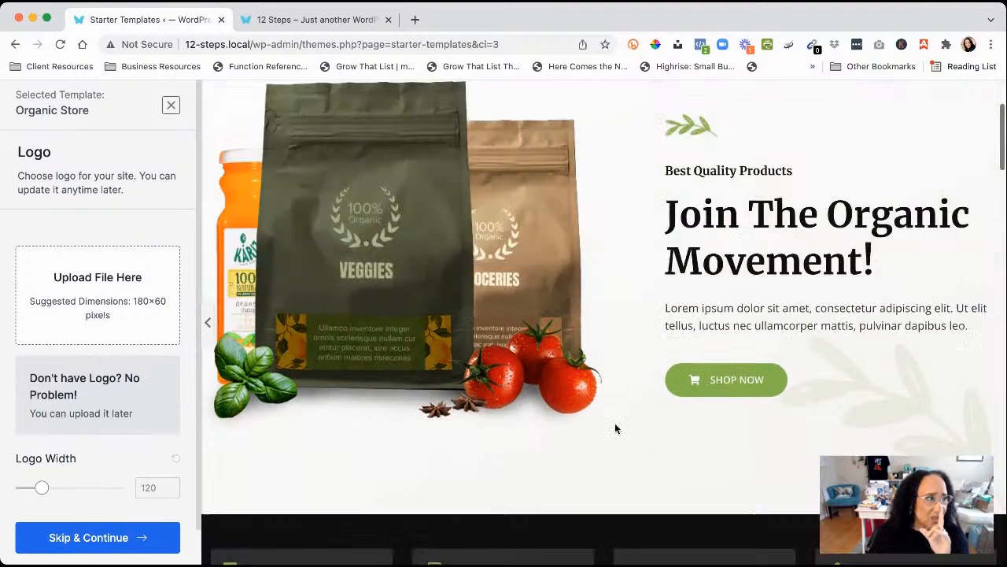
pyautogui.click(171, 106)
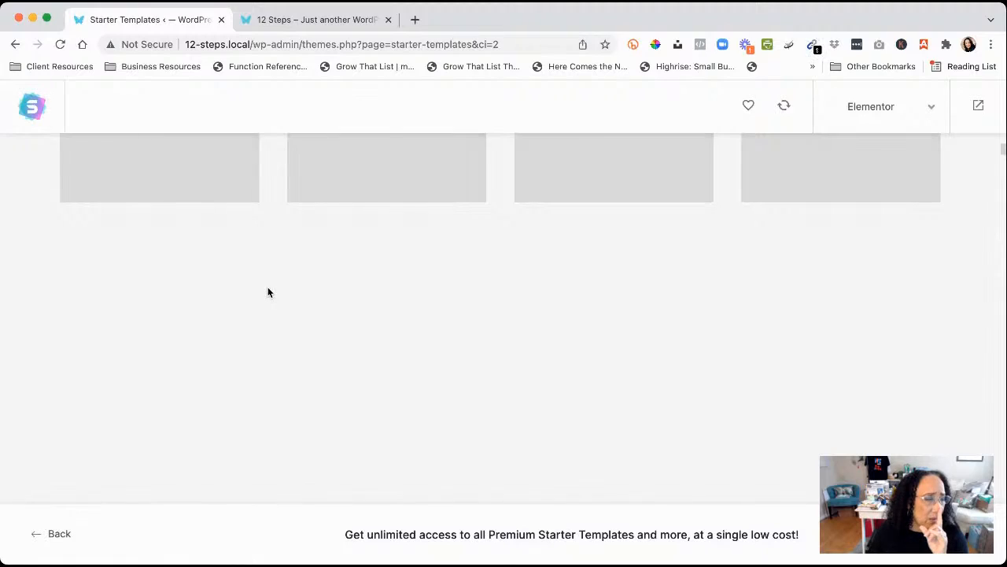
pyautogui.scroll(-10, 270, 297)
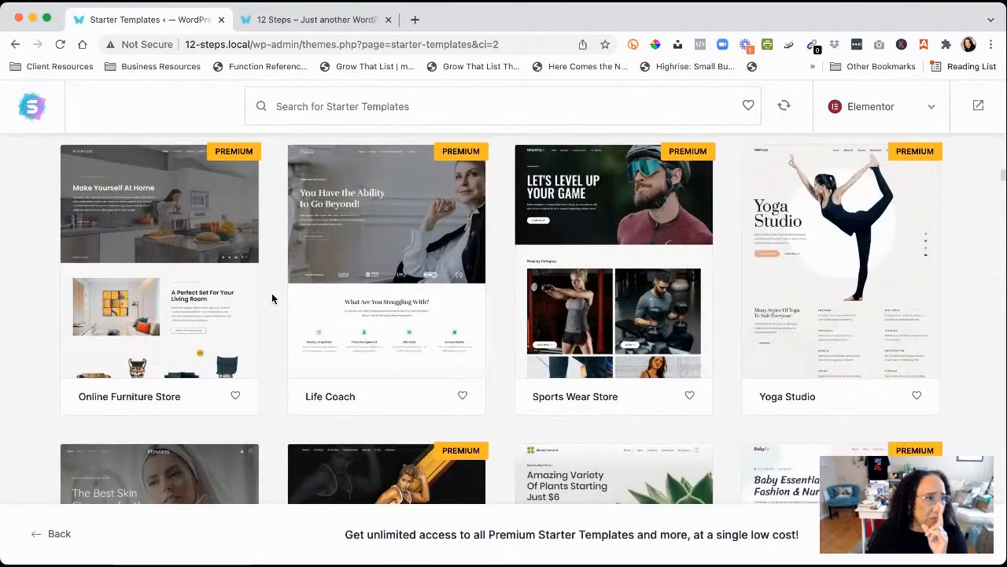
pyautogui.scroll(-6, 271, 298)
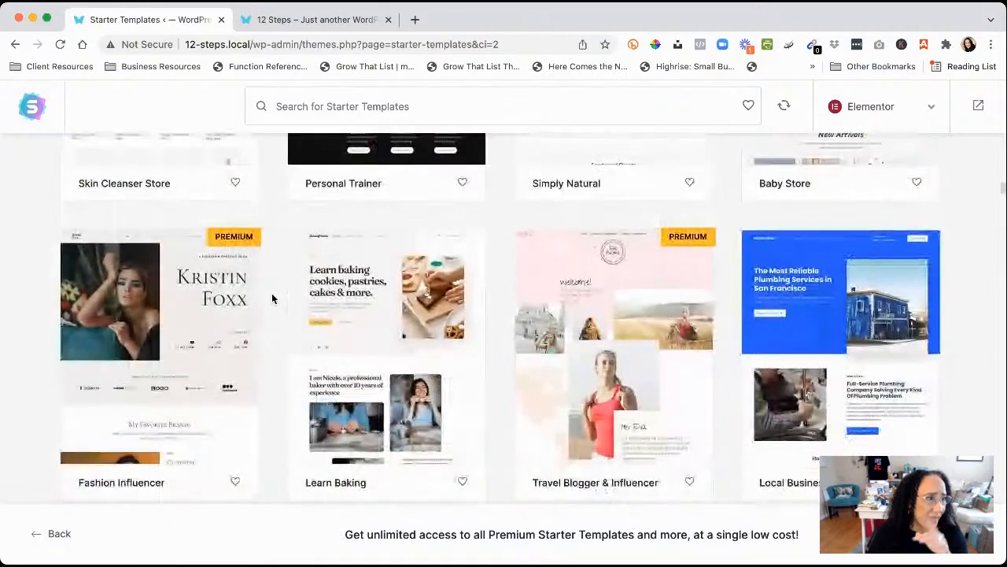
pyautogui.scroll(-5, 271, 298)
pyautogui.scroll(-5, 272, 298)
pyautogui.scroll(2, 271, 298)
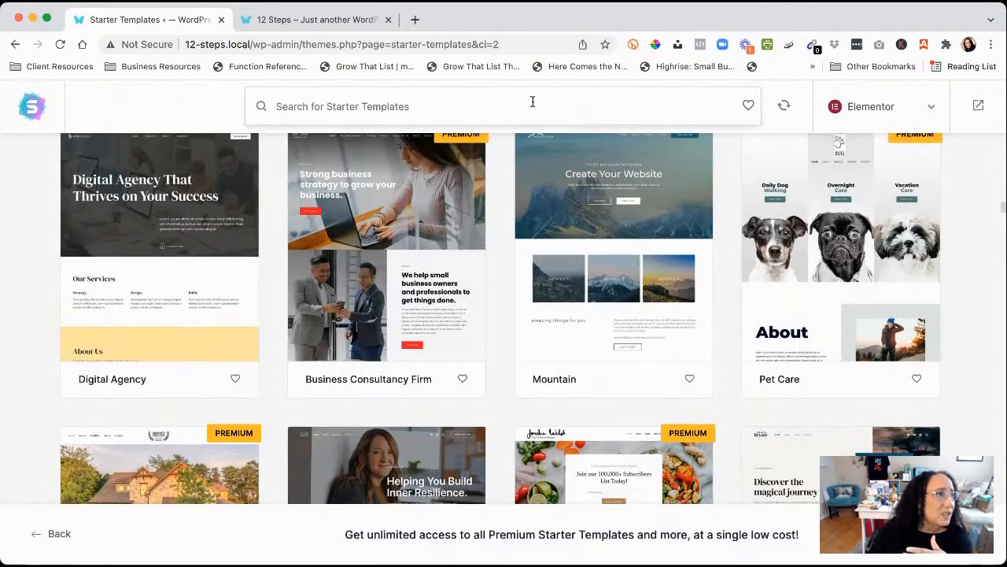
# Search the starter templates for 'coaching' and select the Coach template
pyautogui.click(629, 123)
pyautogui.write('coac')
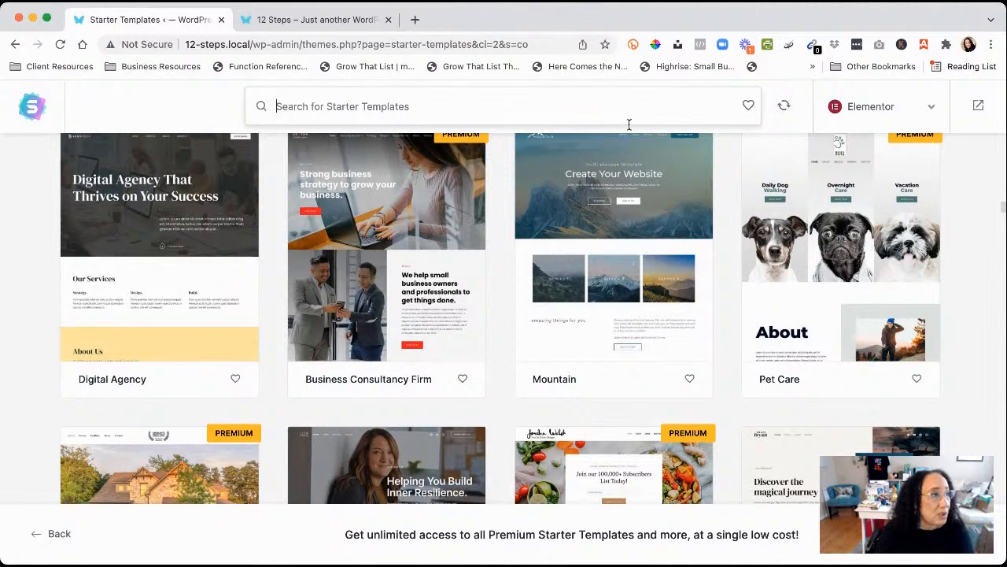
pyautogui.write('hing')
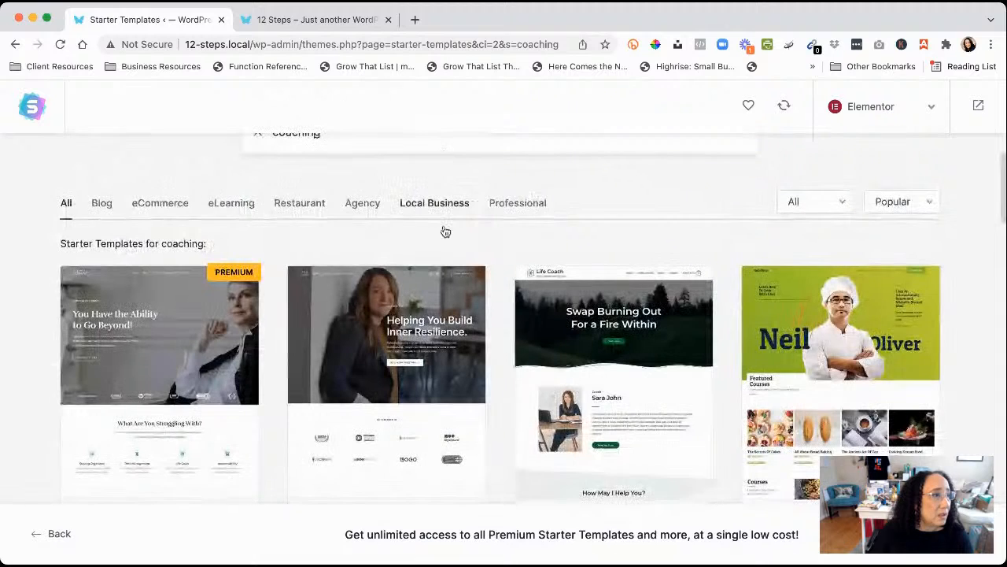
pyautogui.scroll(-4, 304, 262)
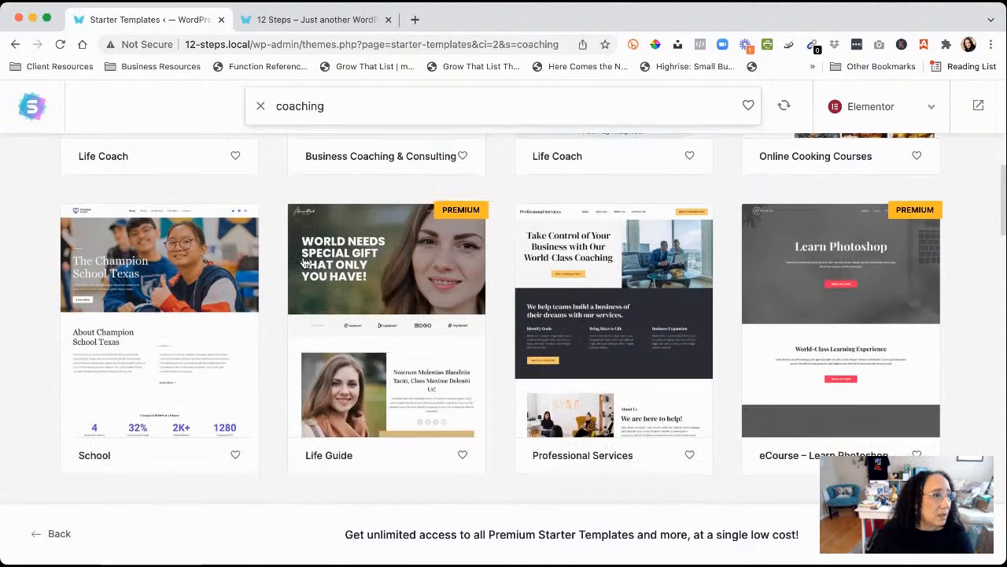
pyautogui.scroll(5, 303, 259)
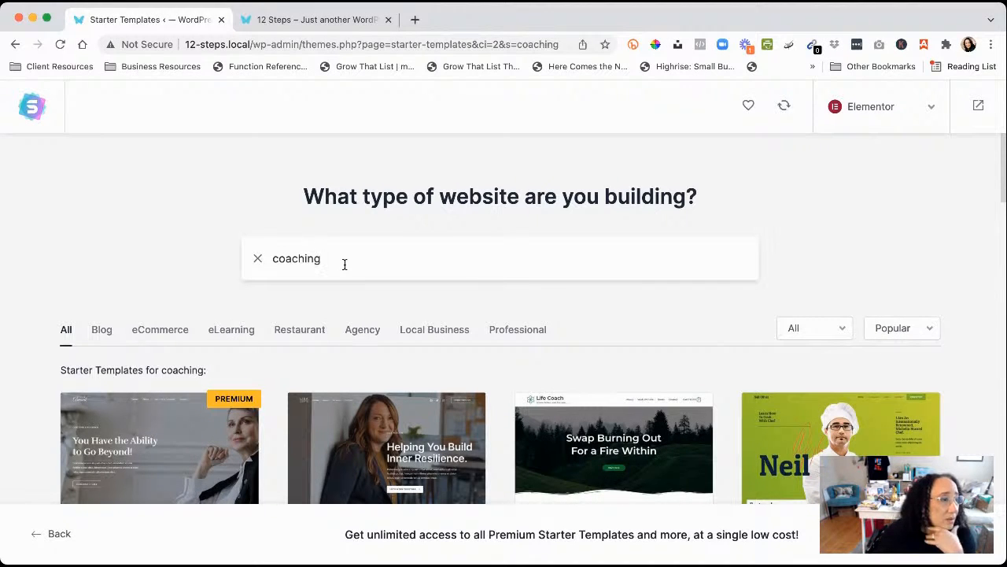
pyautogui.scroll(-3, 275, 371)
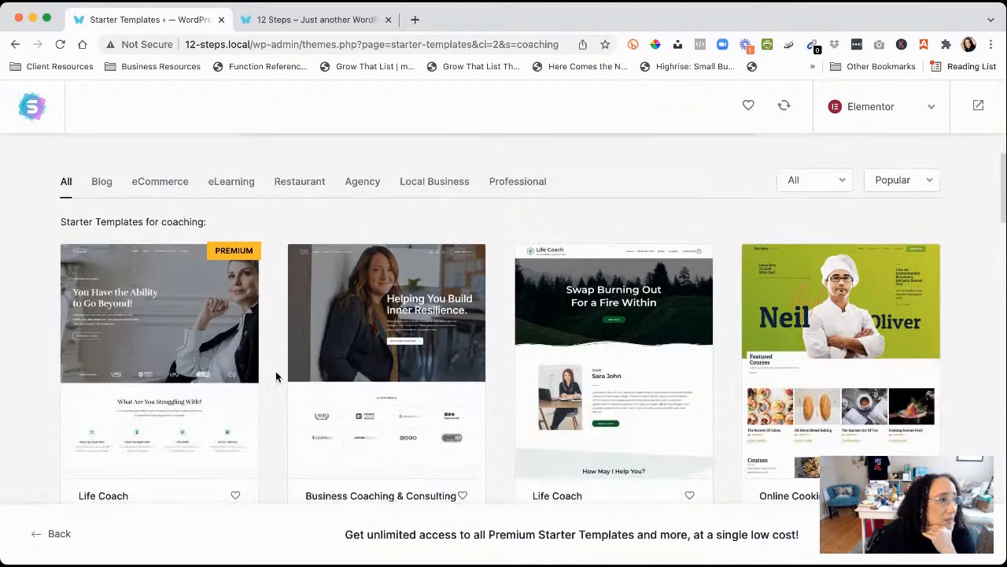
pyautogui.scroll(-7, 276, 373)
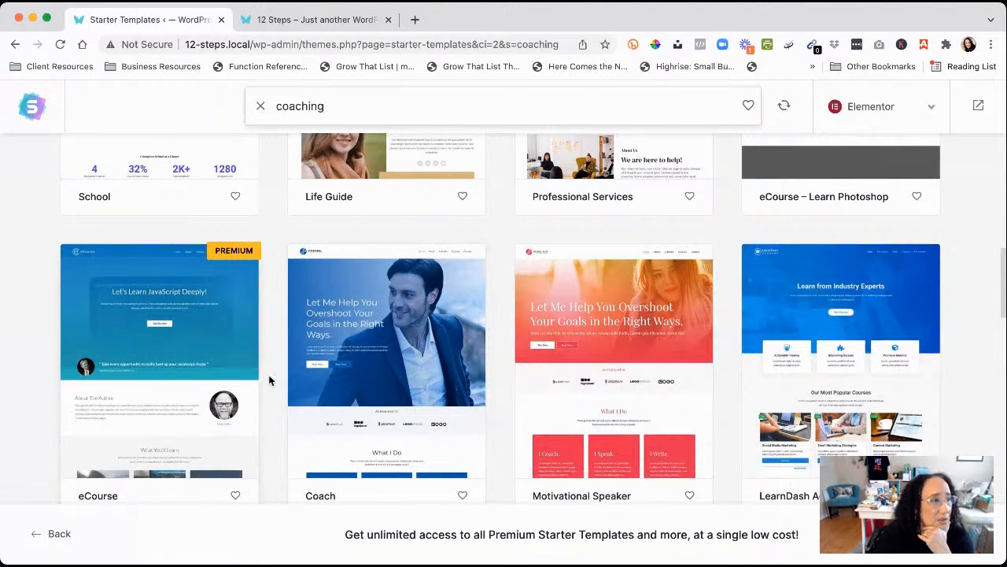
pyautogui.scroll(-1, 269, 380)
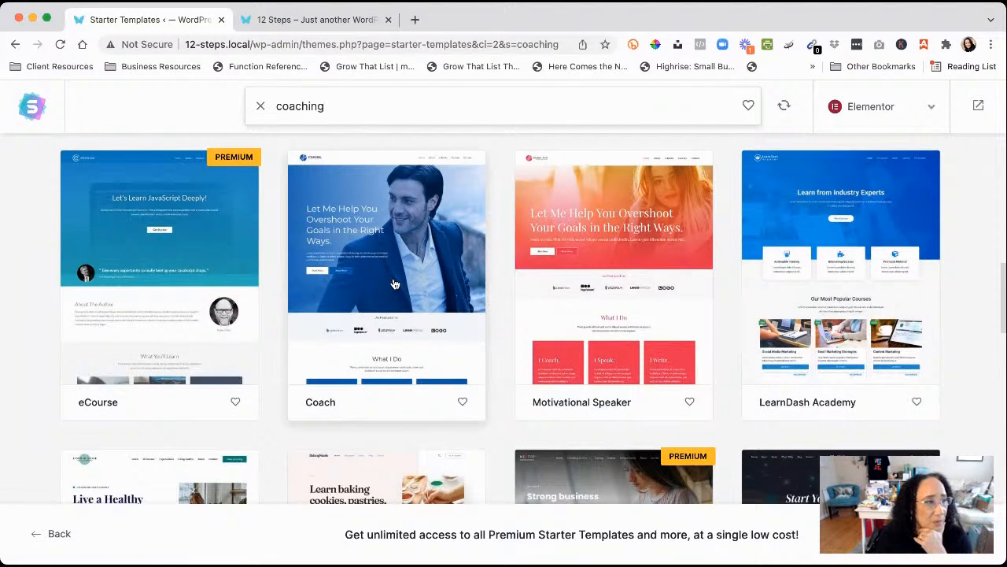
pyautogui.click(395, 283)
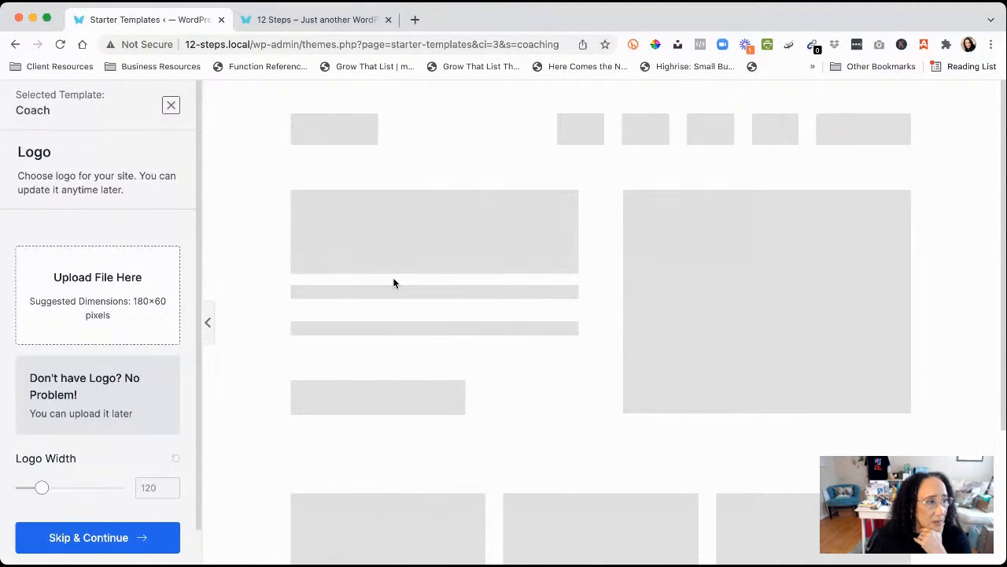
# Scroll through the Coach preview, then skip the Logo step without adding a logo
pyautogui.scroll(-10, 344, 310)
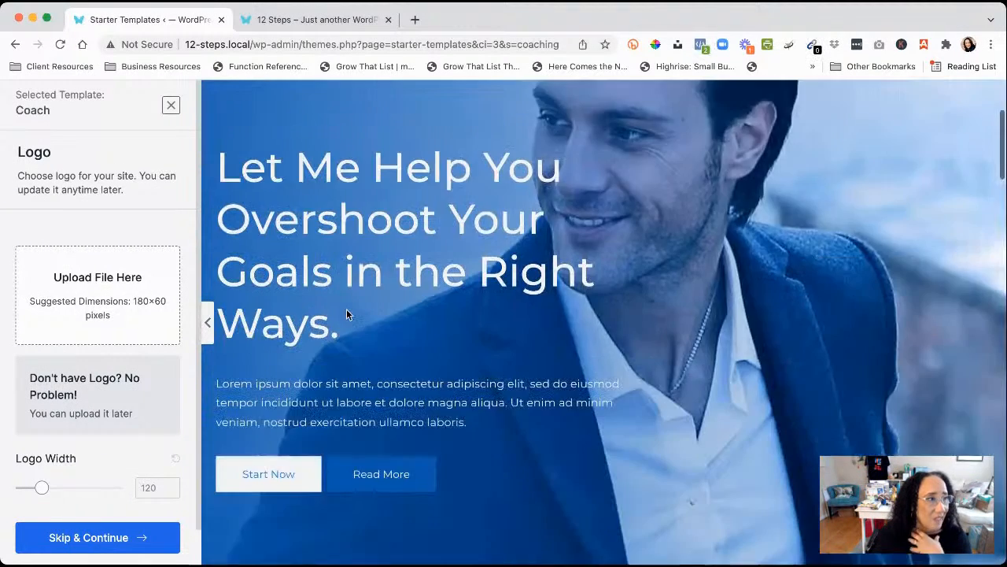
pyautogui.scroll(-15, 347, 315)
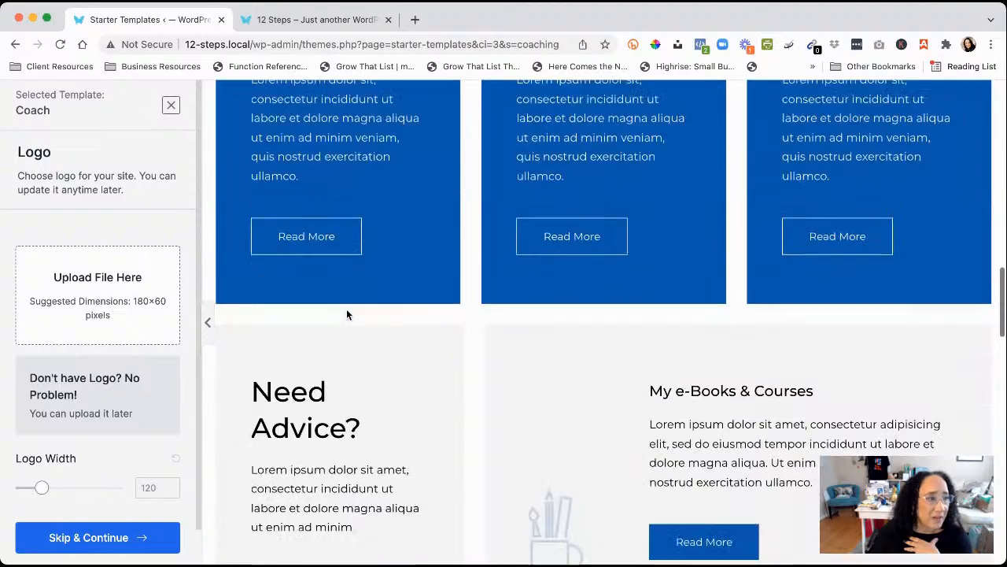
pyautogui.scroll(-15, 346, 315)
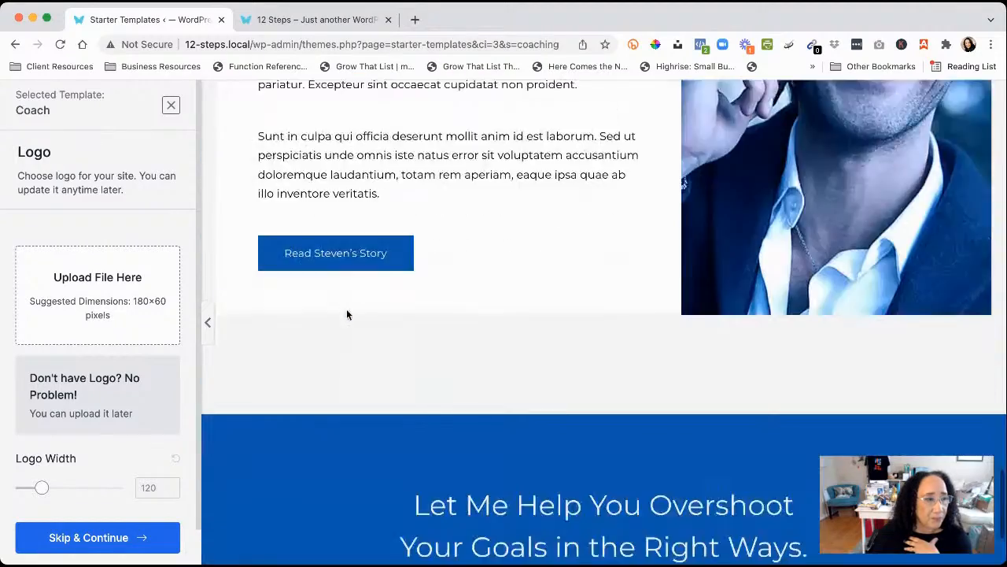
pyautogui.scroll(20, 346, 314)
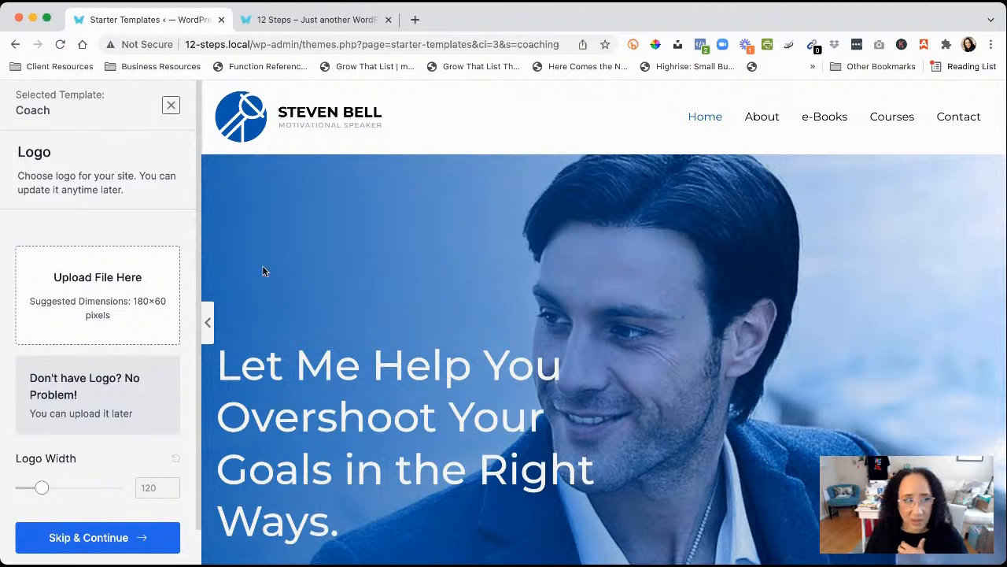
pyautogui.click(97, 542)
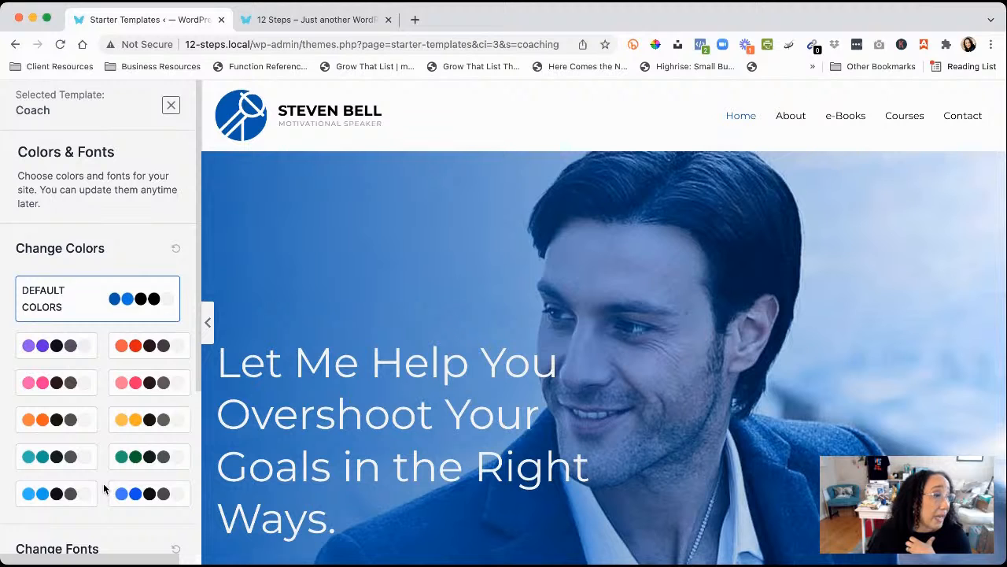
# Choose the yellow colour palette and the Montserrat/Lato font pair, then continue
pyautogui.click(142, 423)
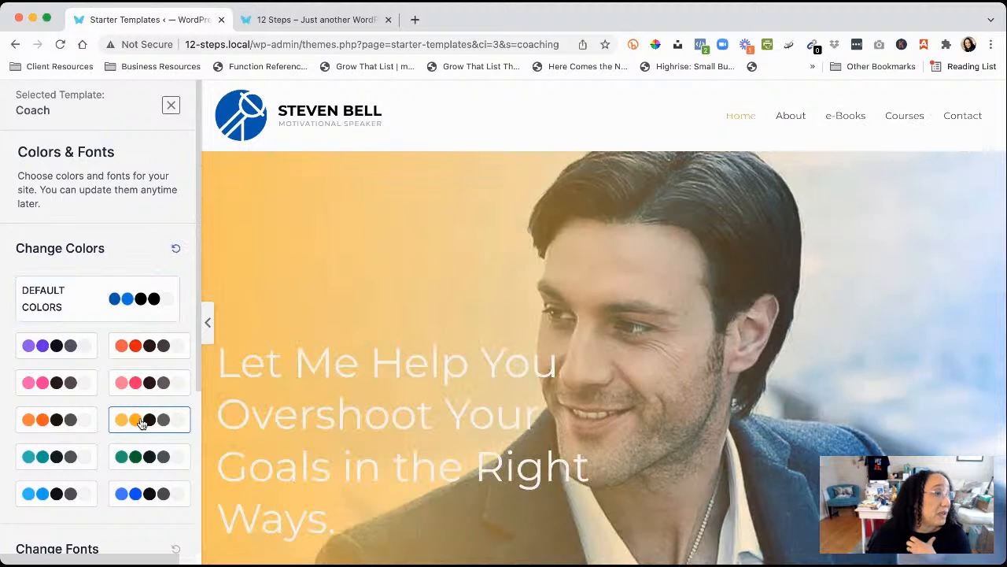
pyautogui.click(70, 420)
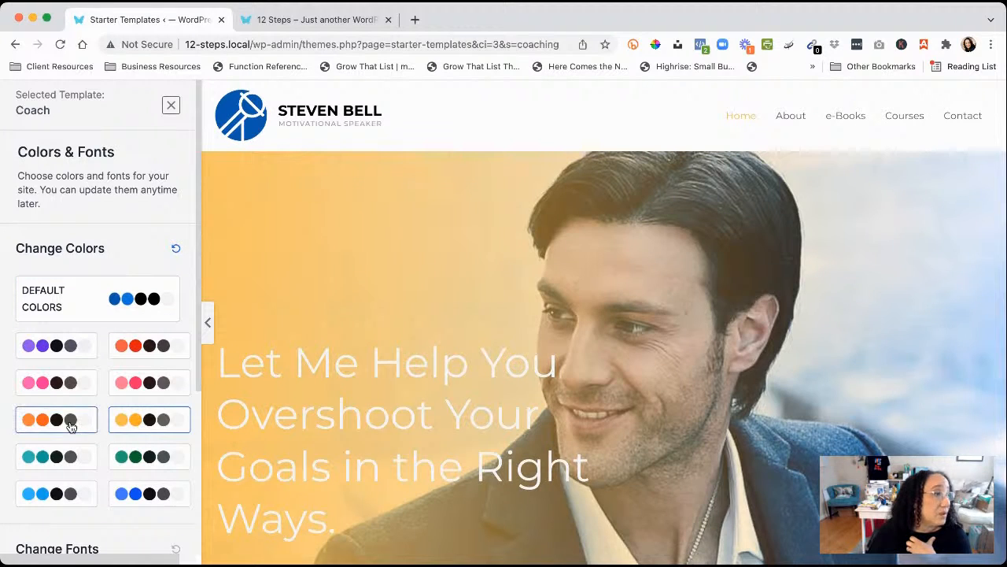
pyautogui.click(149, 426)
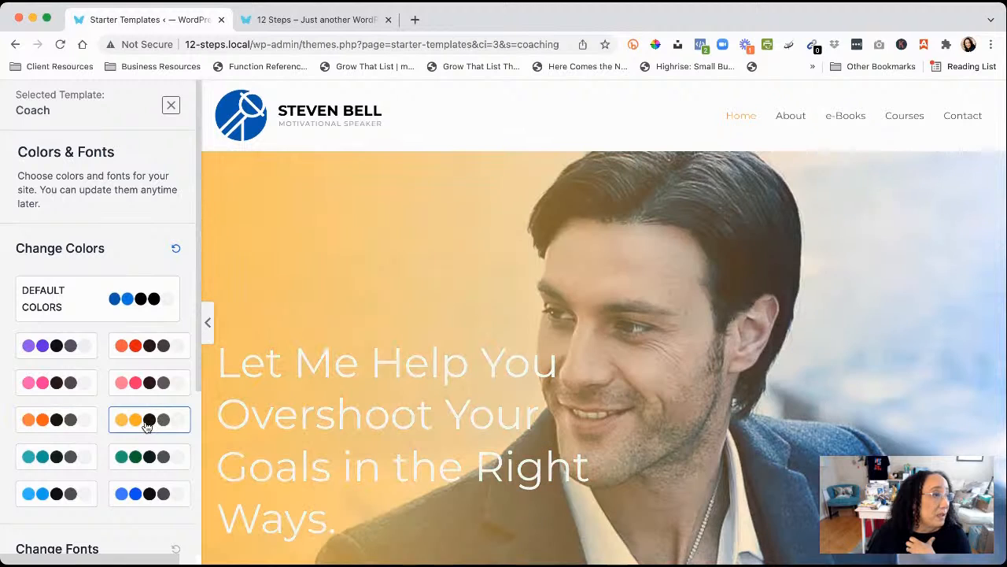
pyautogui.scroll(-5, 106, 434)
pyautogui.scroll(-1, 107, 439)
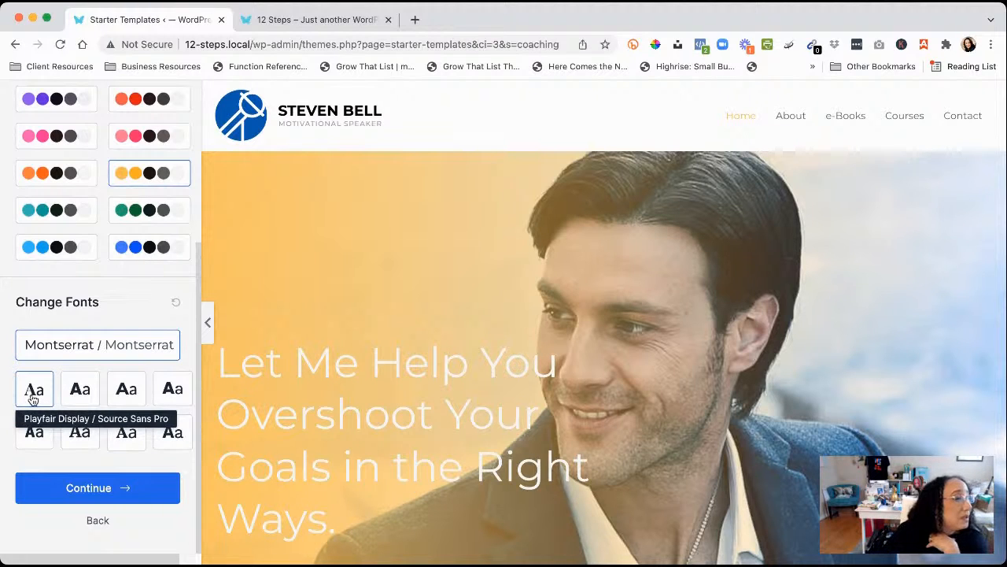
pyautogui.click(127, 391)
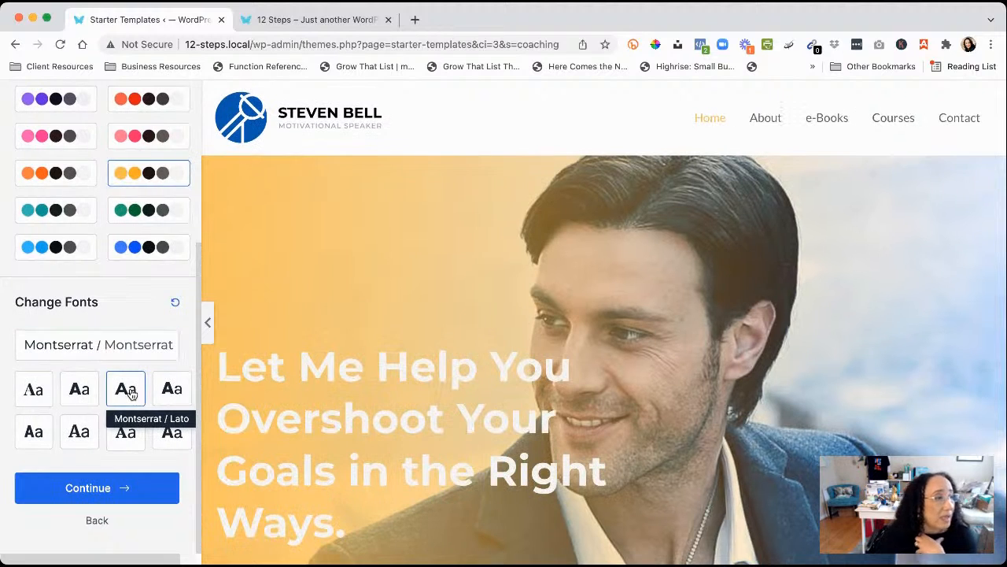
pyautogui.click(87, 489)
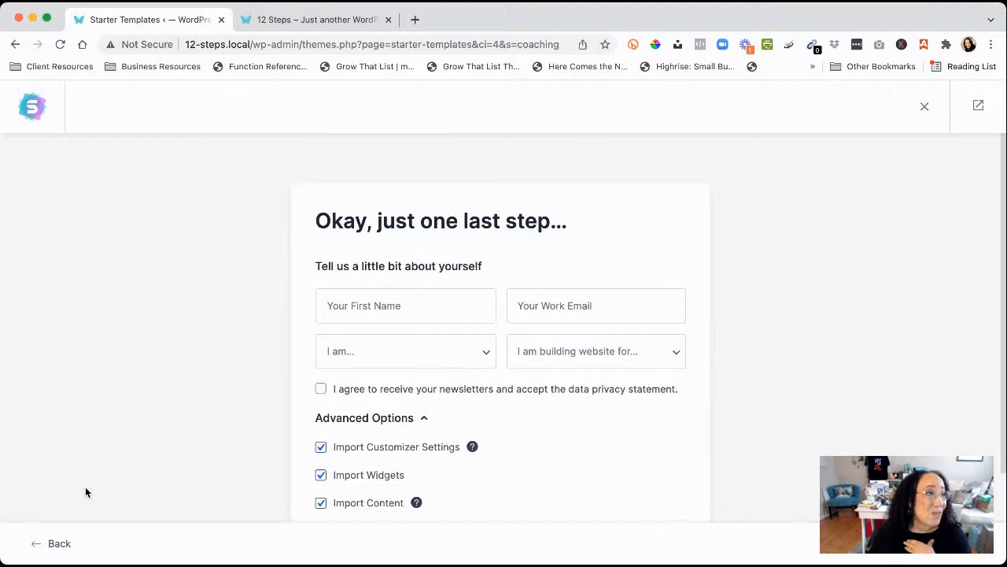
# Enter the user's first name and work e-mail in the details form
pyautogui.click(398, 312)
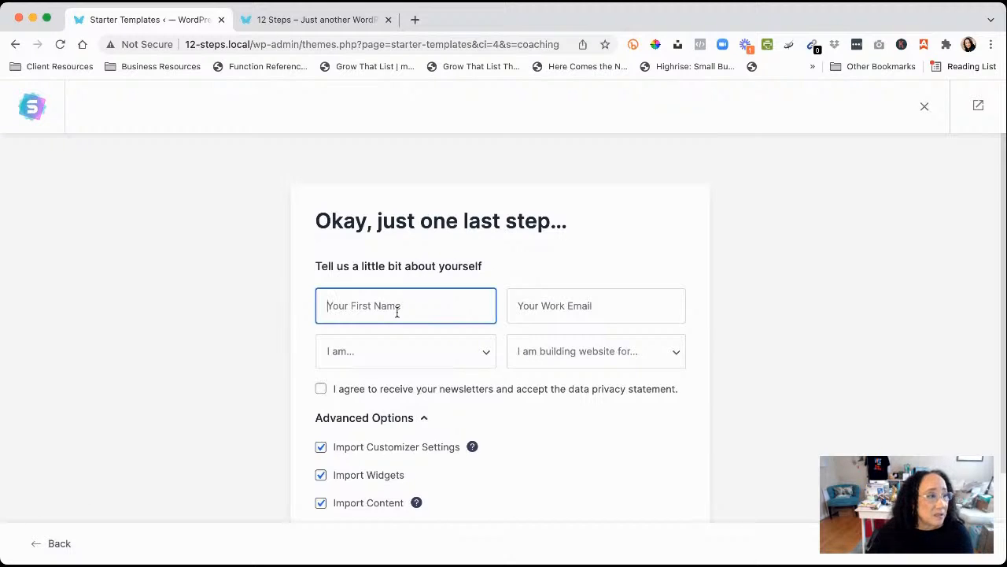
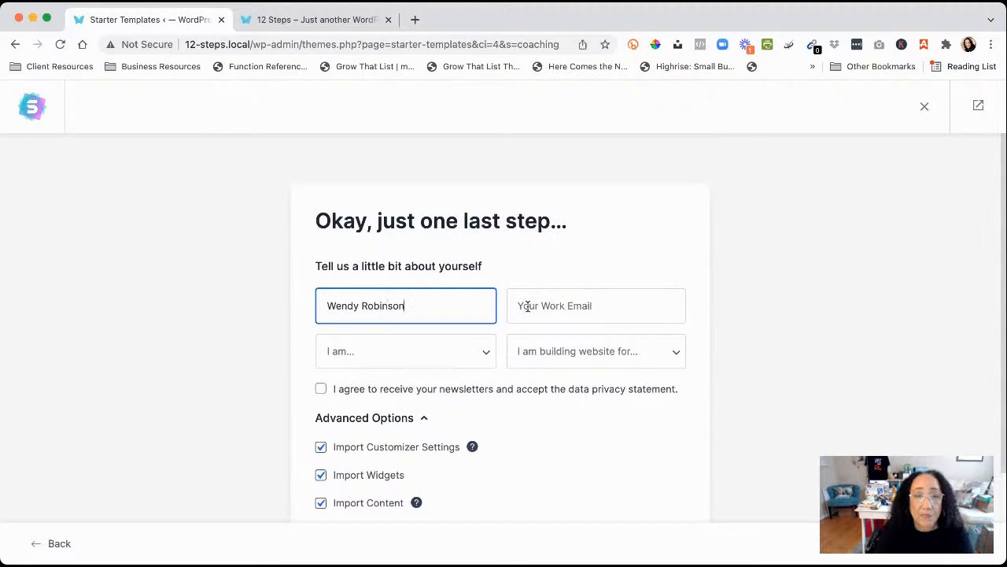
pyautogui.click(527, 307)
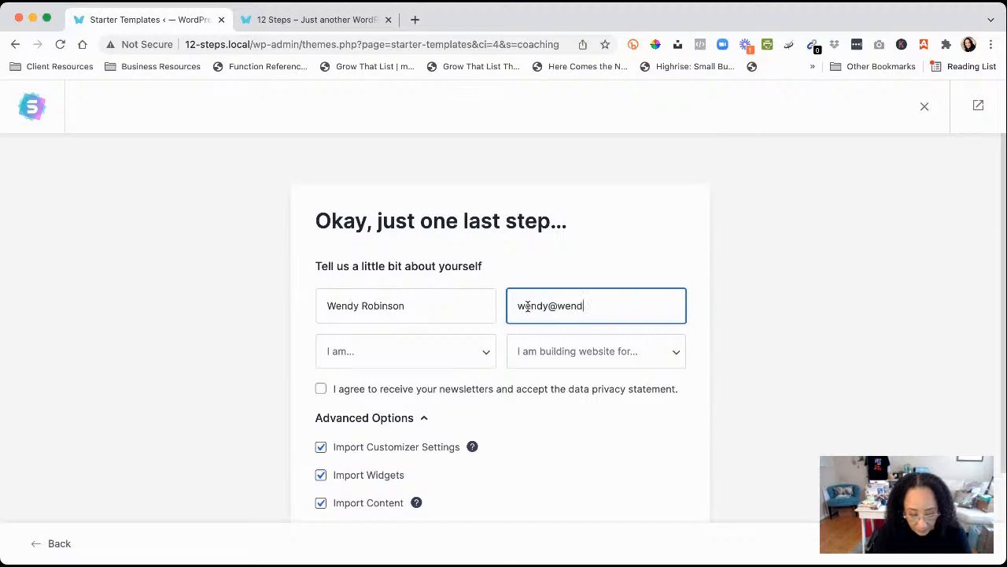
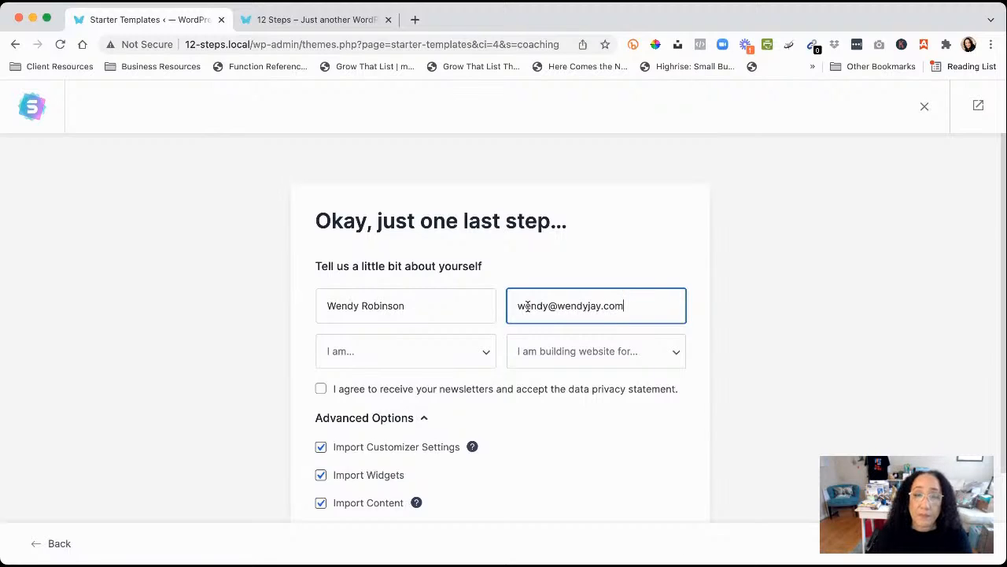
# Set 'I am' to Expert and 'building website for' to My Client
pyautogui.click(477, 363)
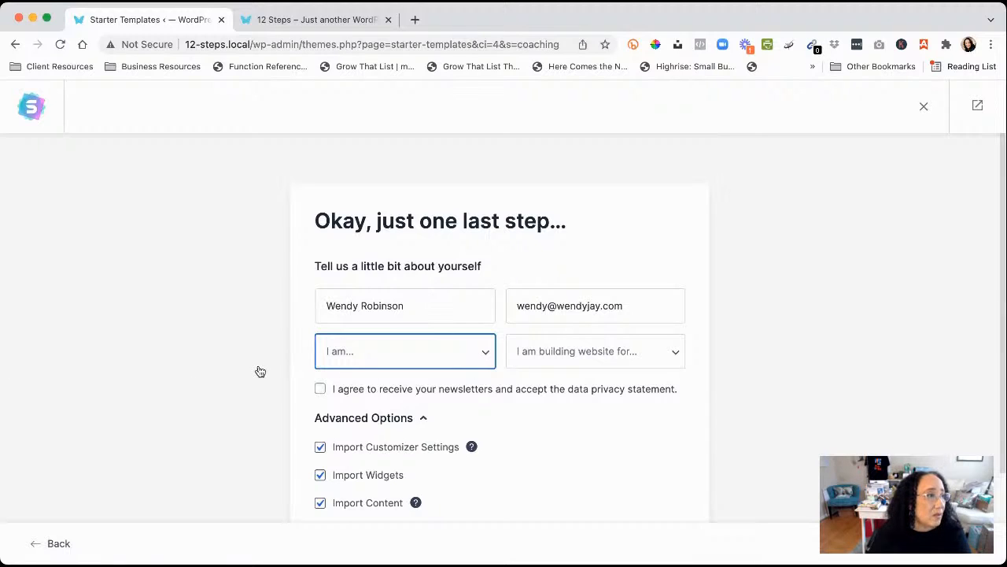
pyautogui.scroll(-3, 259, 371)
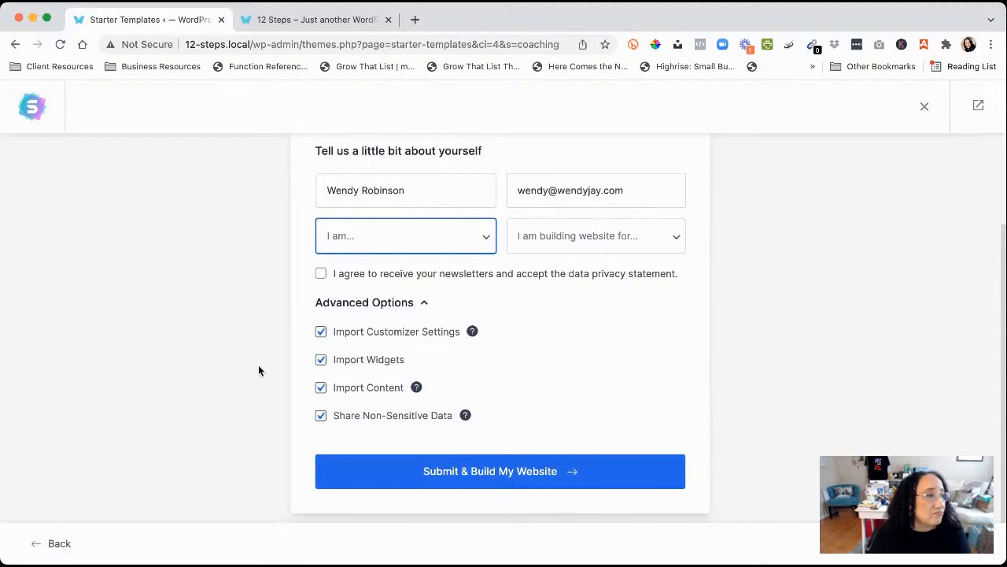
pyautogui.scroll(3, 259, 371)
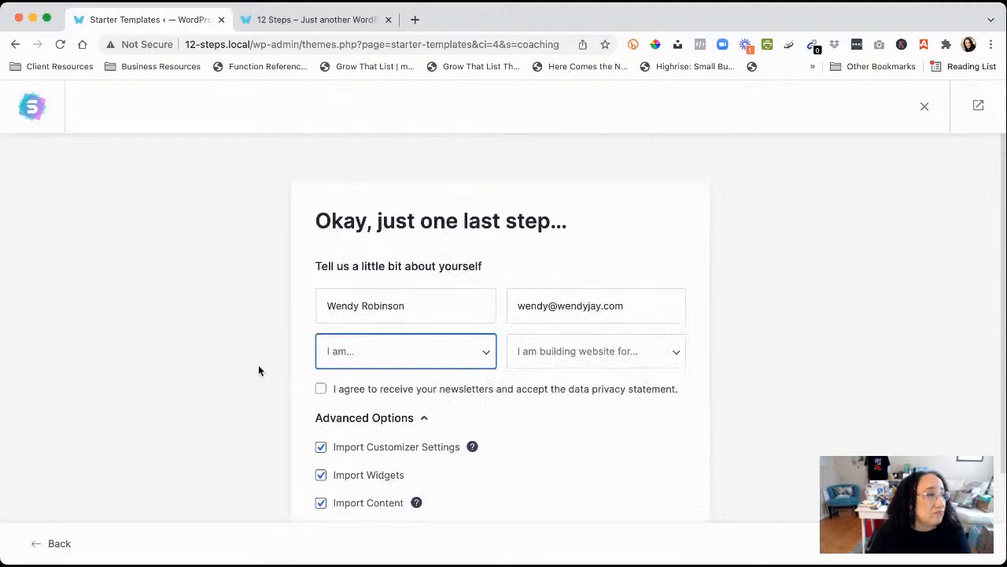
pyautogui.click(480, 361)
pyautogui.click(366, 403)
pyautogui.click(654, 359)
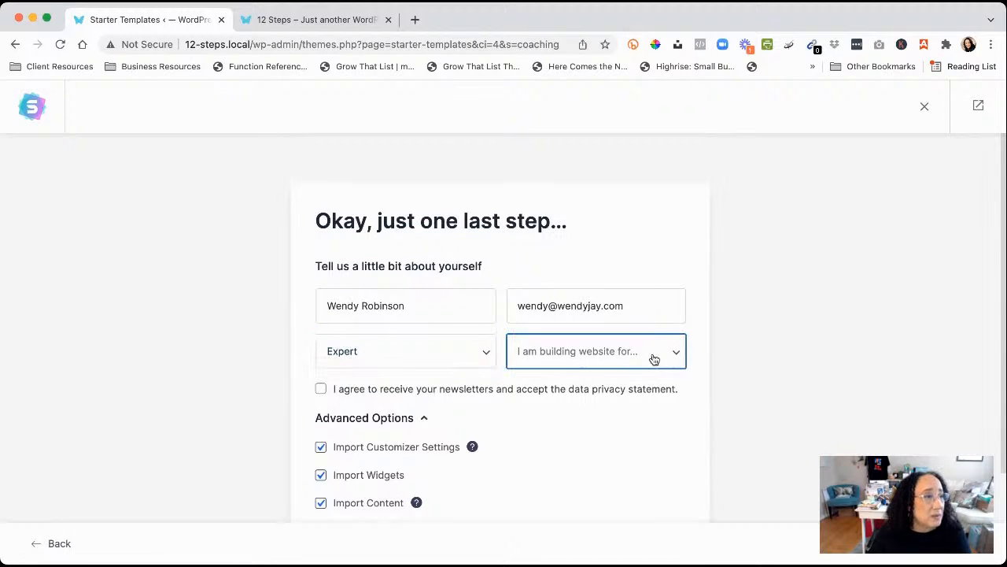
pyautogui.click(558, 391)
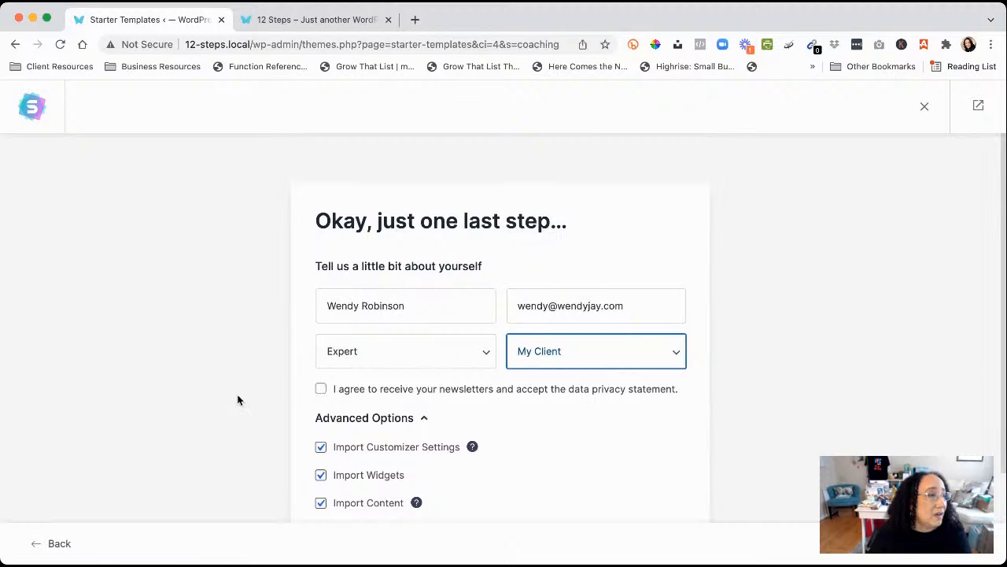
pyautogui.scroll(-3, 291, 405)
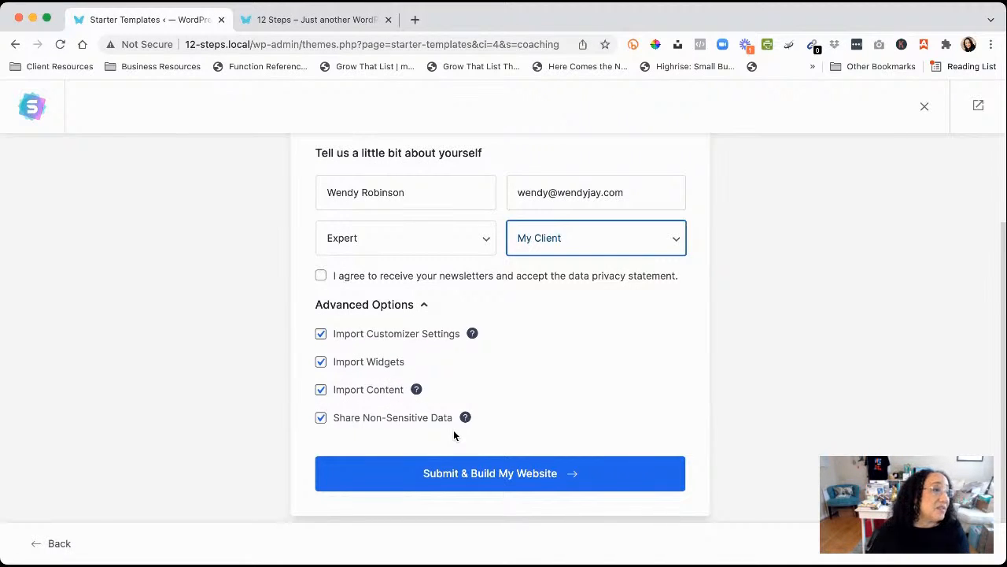
pyautogui.moveTo(466, 419)
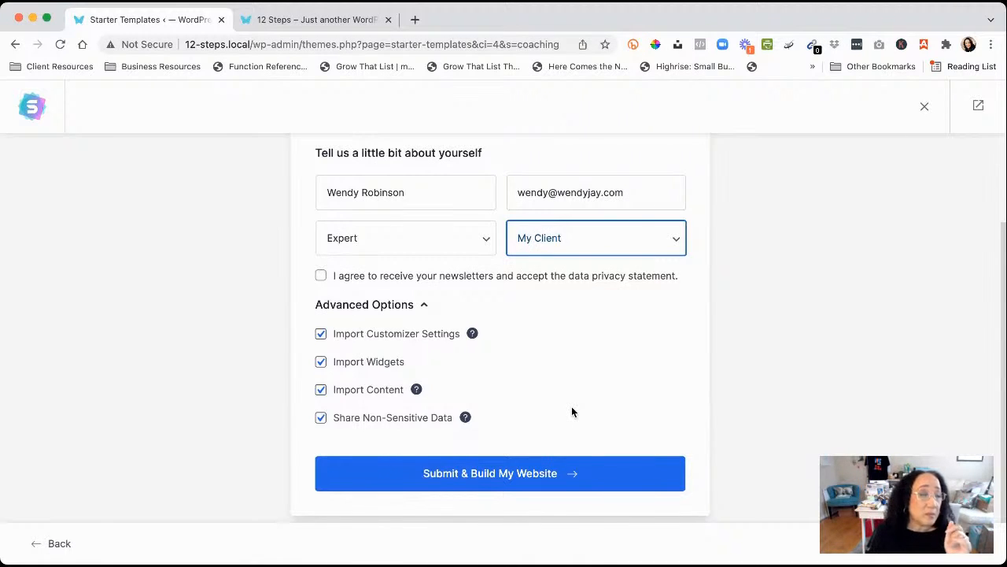
# Submit the details and wait until the Coach site import reaches the Congratulations screen
pyautogui.click(488, 479)
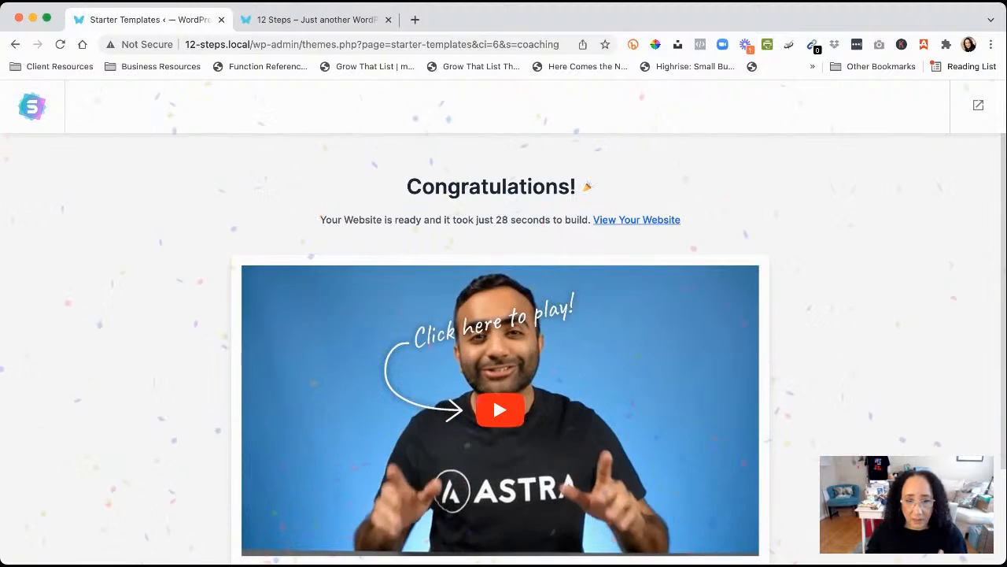
pyautogui.scroll(-4, 500, 346)
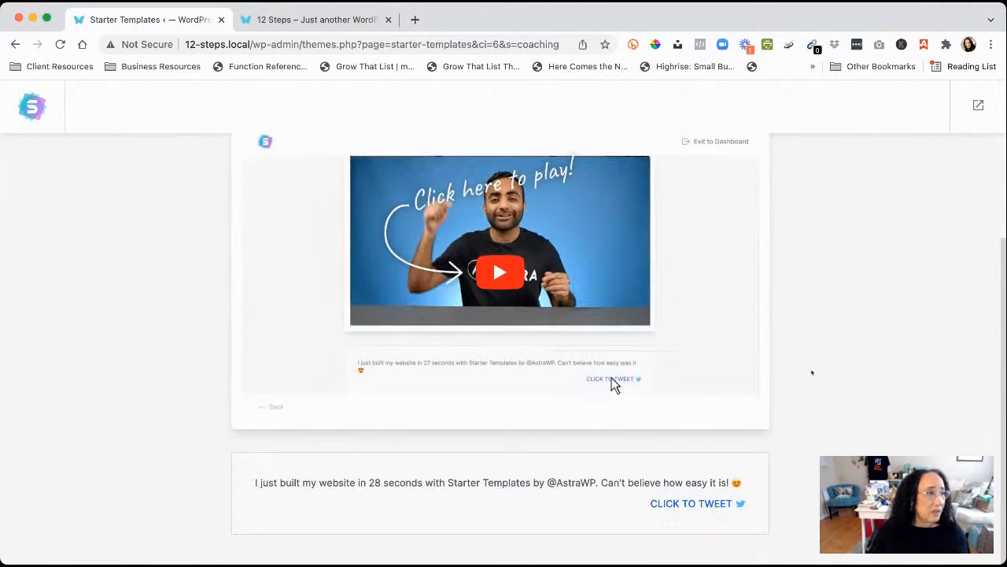
pyautogui.scroll(4, 553, 415)
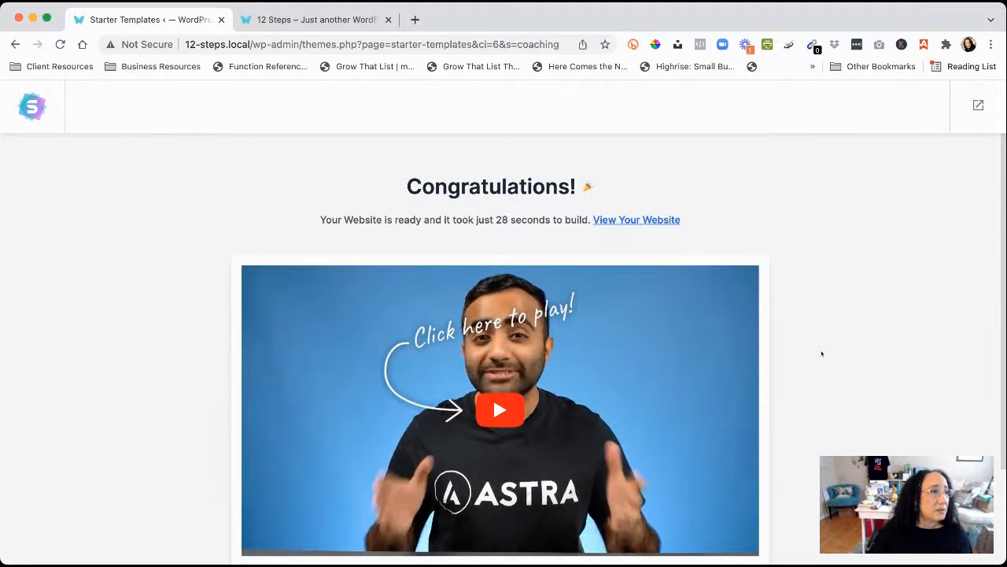
# Open the new Coach site in a new tab, scroll its homepage, then return to Congratulations
pyautogui.click(649, 223)
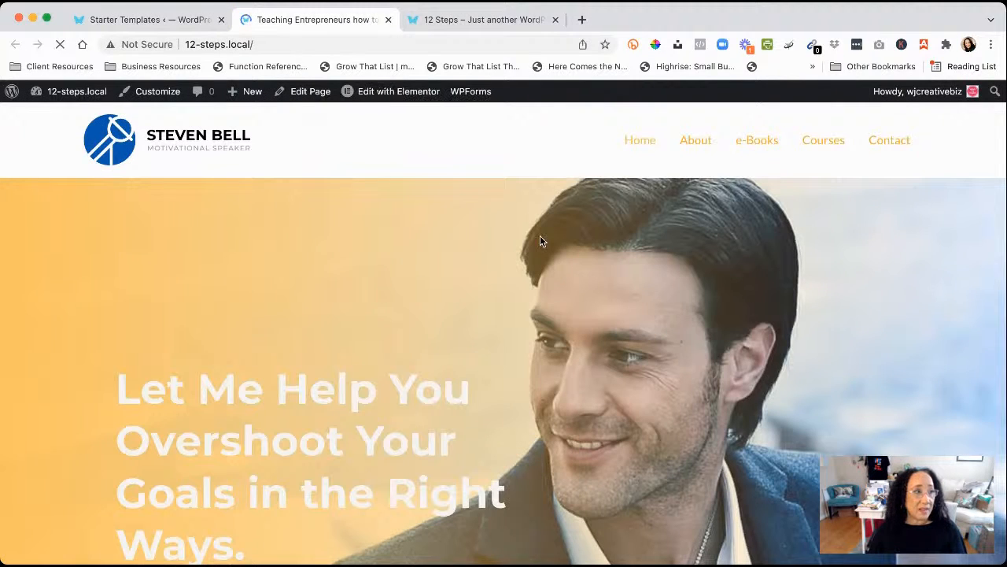
pyautogui.scroll(-1, 380, 328)
pyautogui.scroll(-7, 380, 327)
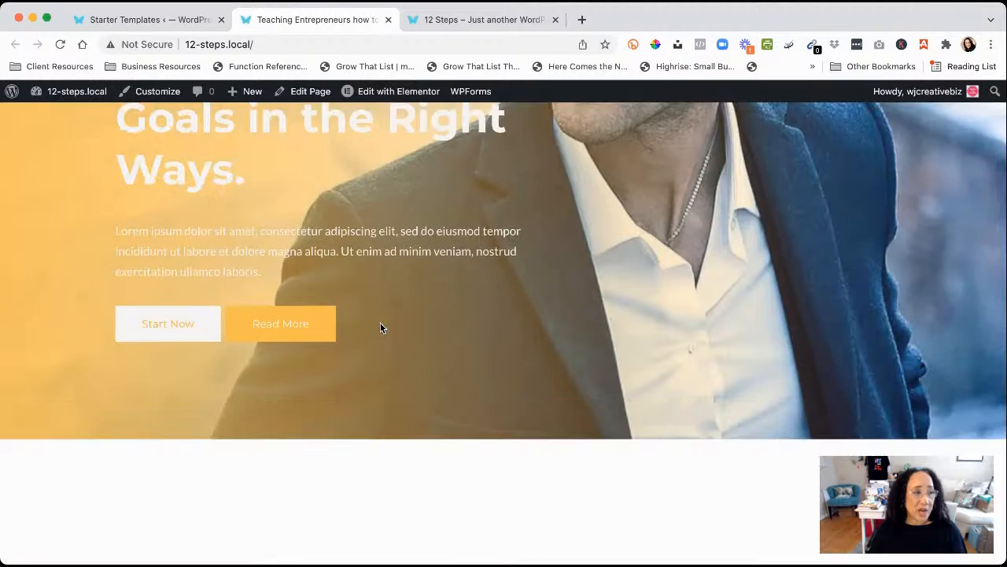
pyautogui.scroll(-6, 380, 327)
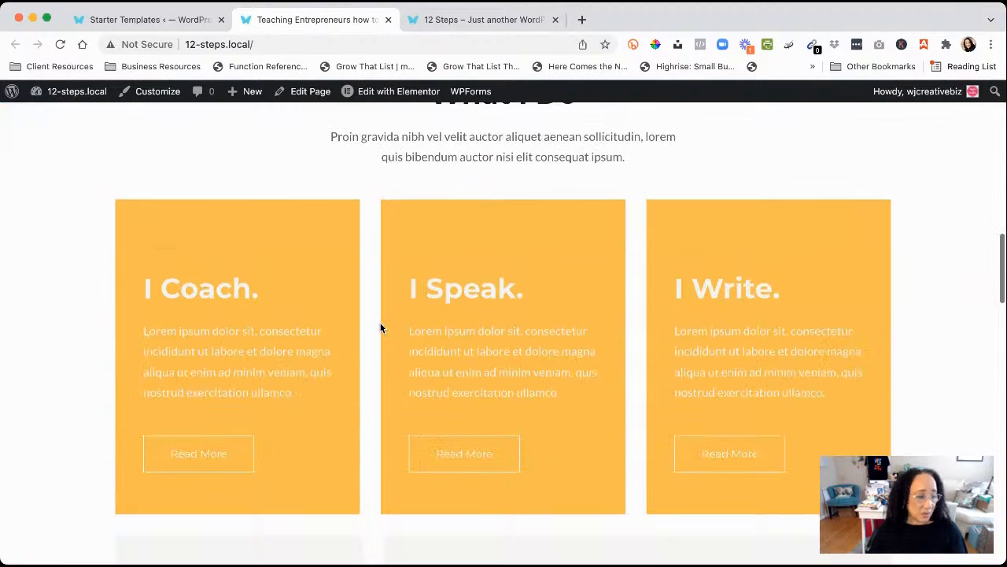
pyautogui.scroll(-8, 380, 327)
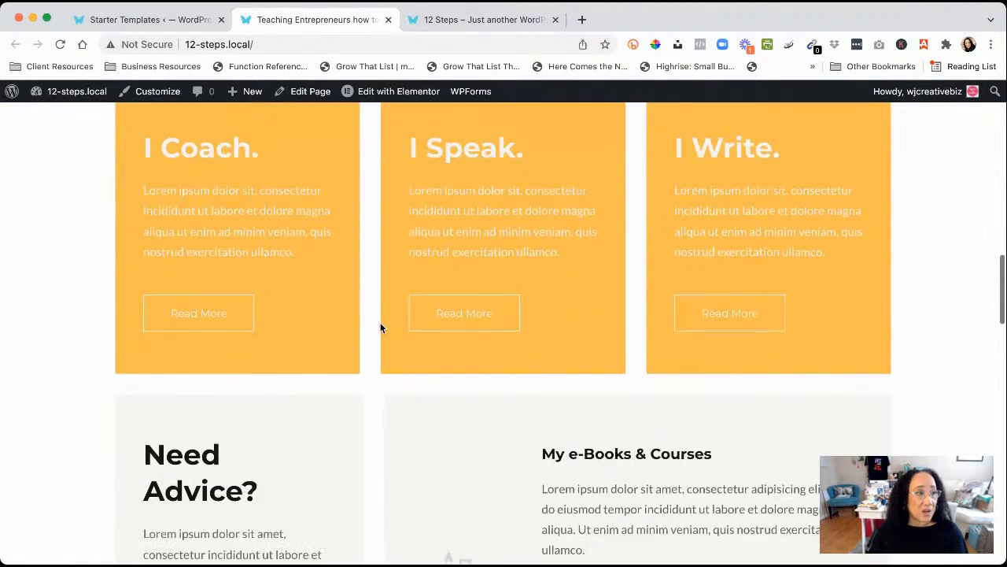
pyautogui.scroll(-13, 380, 327)
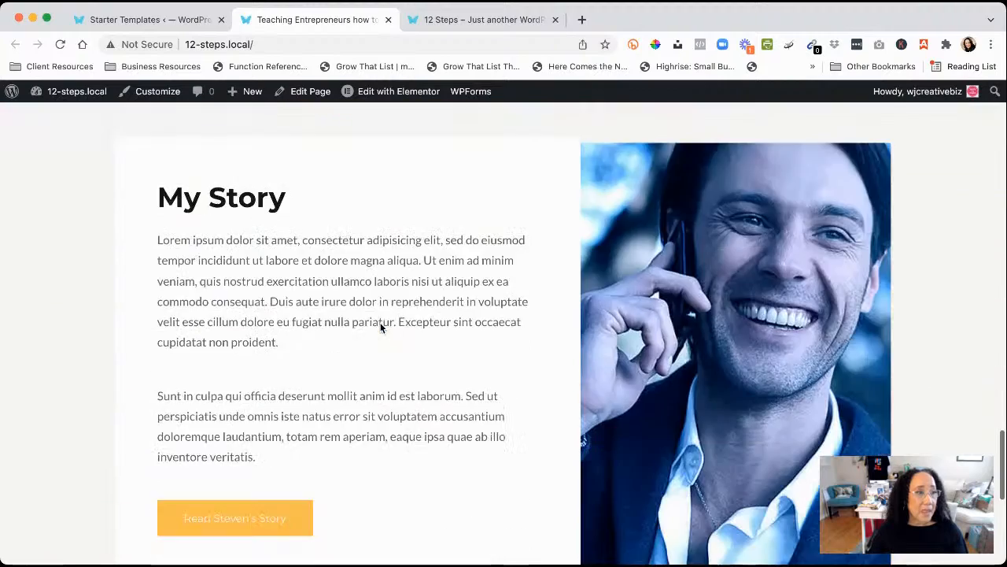
pyautogui.scroll(15, 380, 324)
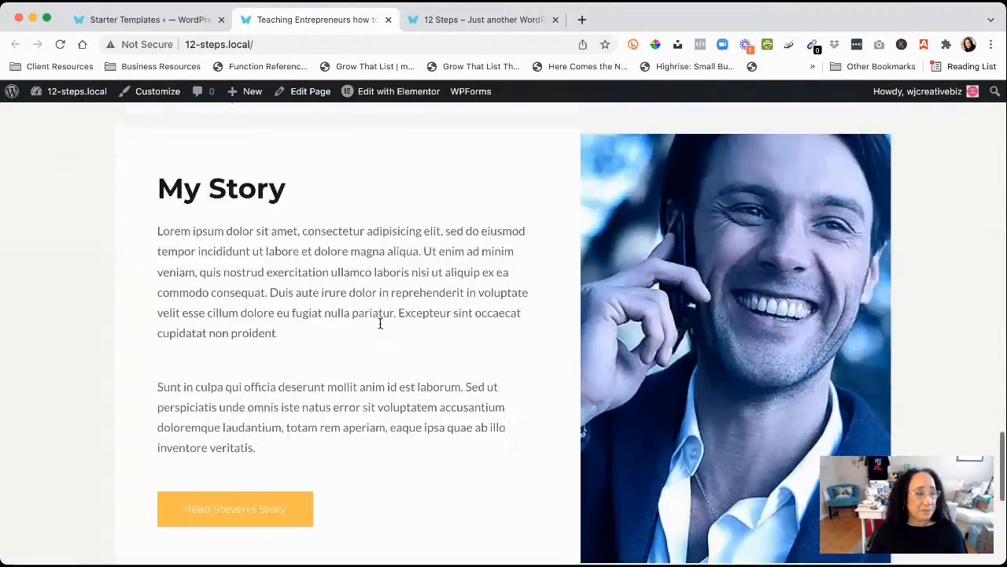
pyautogui.scroll(10, 380, 328)
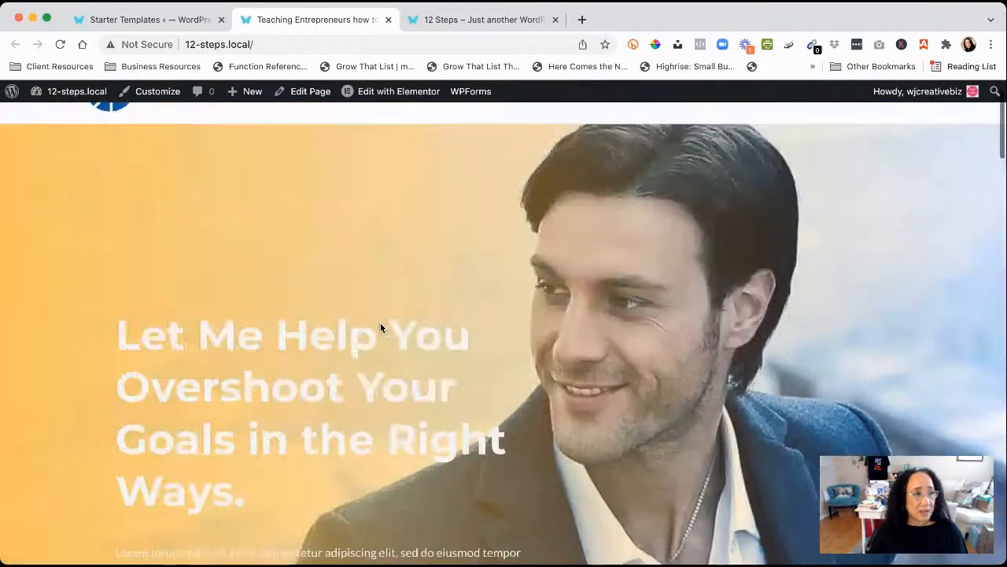
pyautogui.scroll(-12, 405, 329)
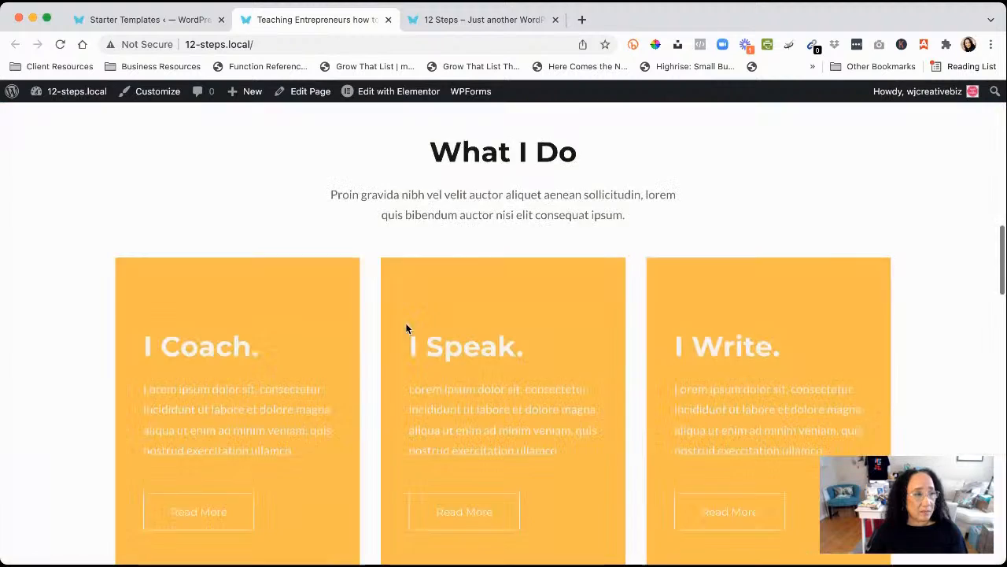
pyautogui.scroll(-8, 405, 329)
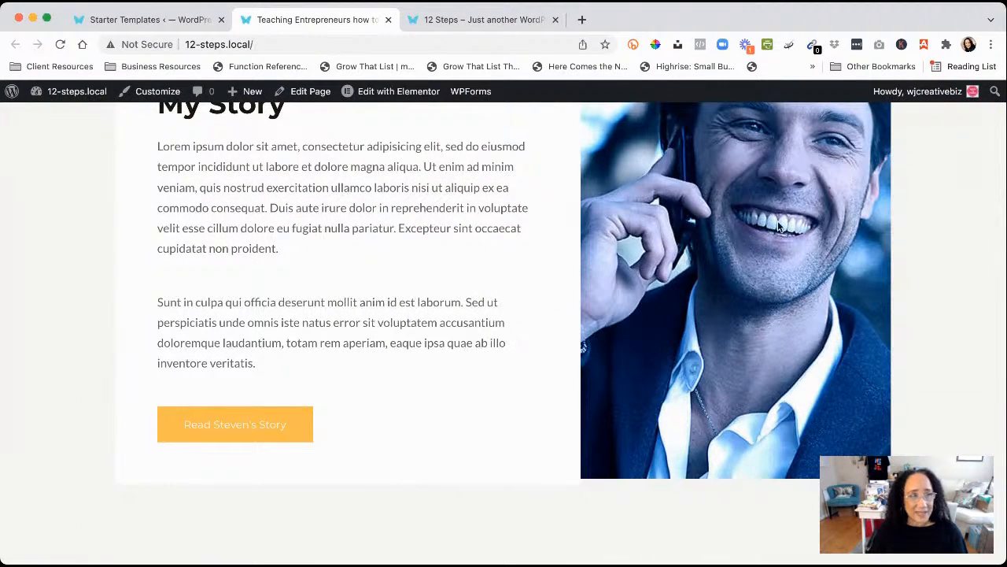
pyautogui.scroll(-5, 739, 299)
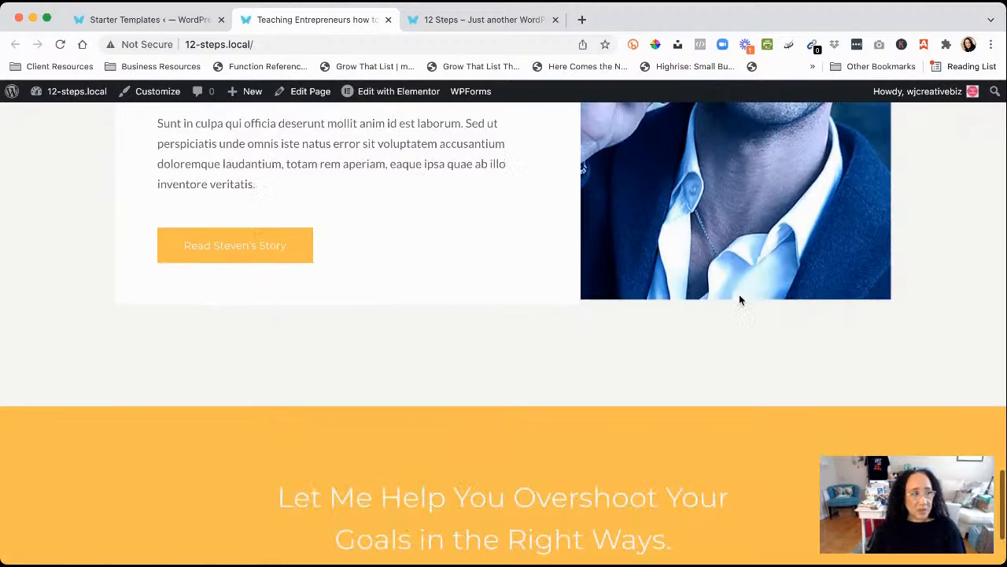
pyautogui.scroll(15, 739, 300)
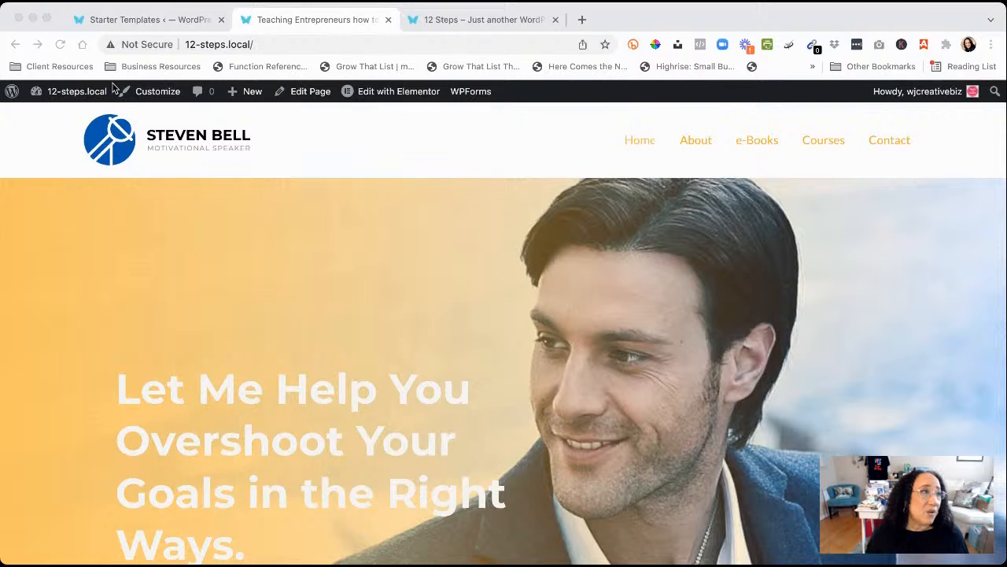
pyautogui.click(173, 20)
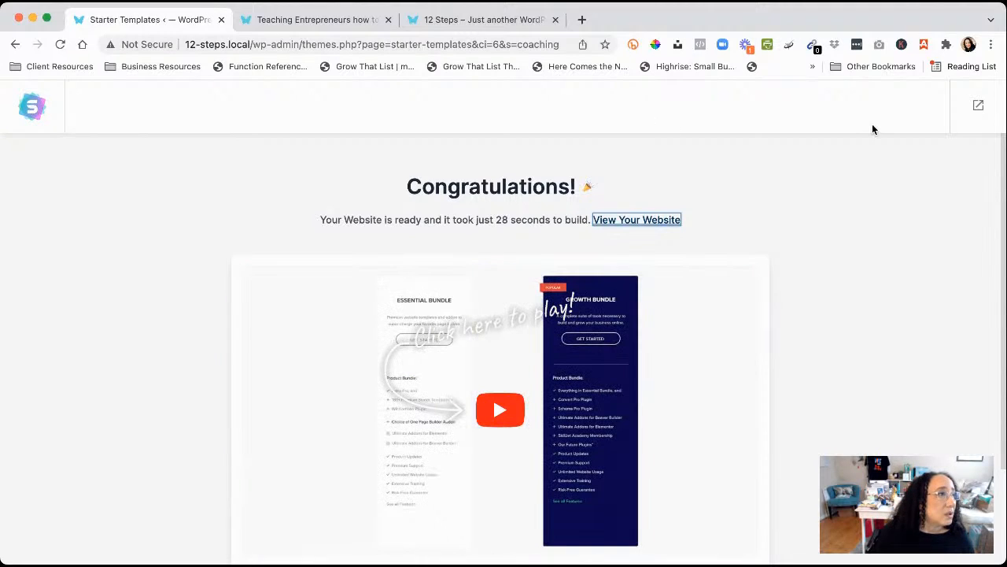
# Check the page-builder dropdown, then back out of Starter Templates to the admin Dashboard
pyautogui.click(32, 108)
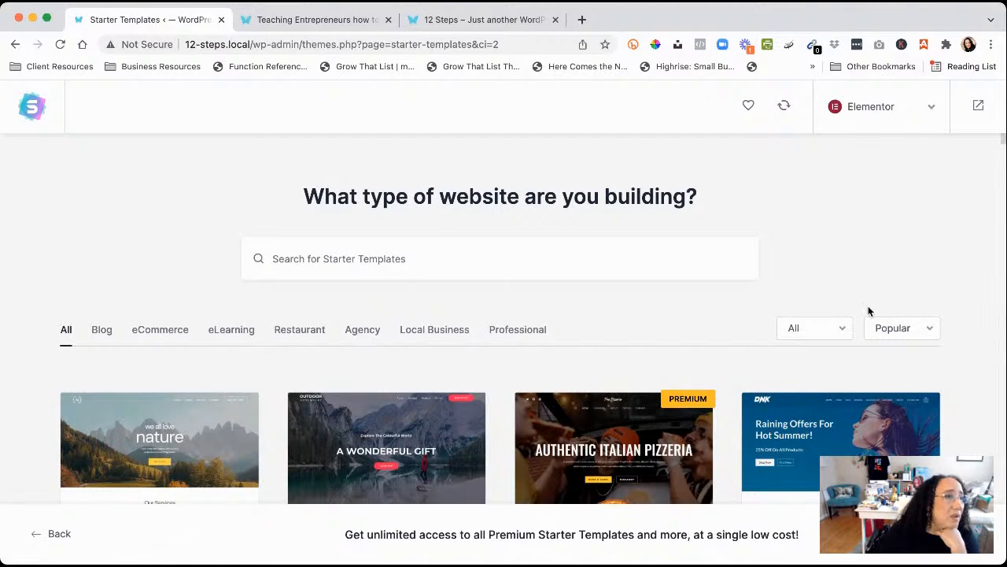
pyautogui.click(933, 110)
pyautogui.click(933, 111)
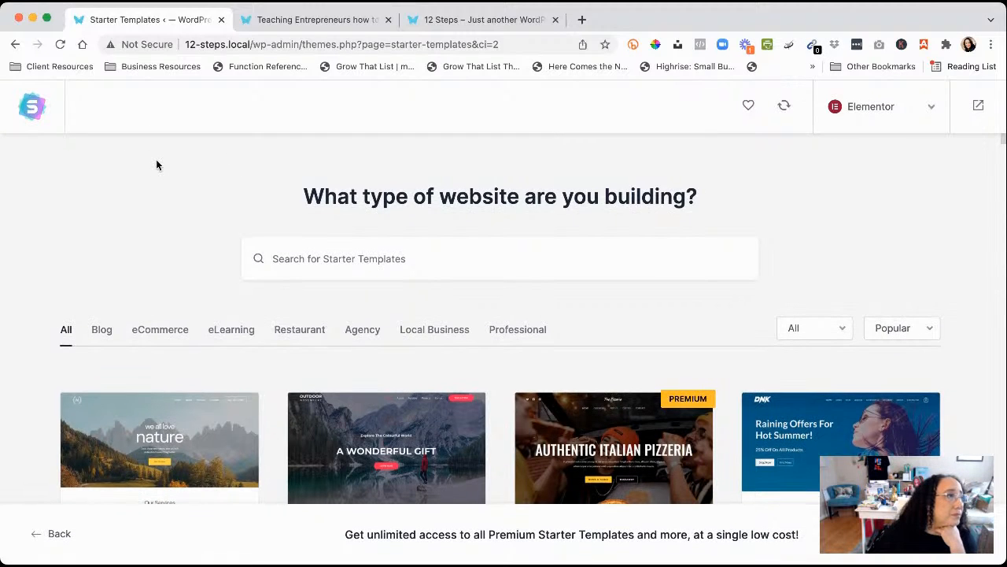
pyautogui.scroll(-5, 156, 164)
pyautogui.scroll(-12, 157, 165)
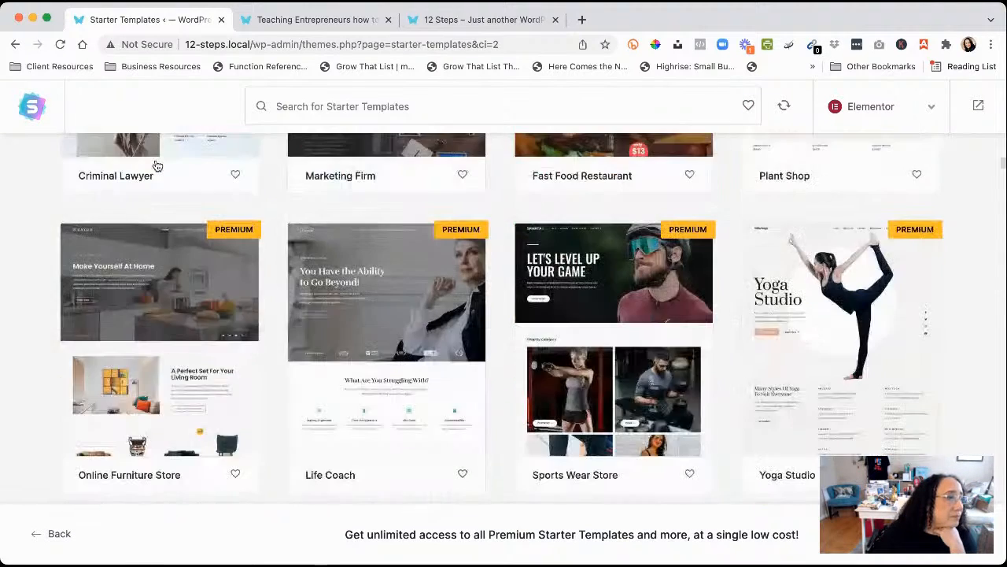
pyautogui.scroll(17, 156, 165)
pyautogui.click(48, 538)
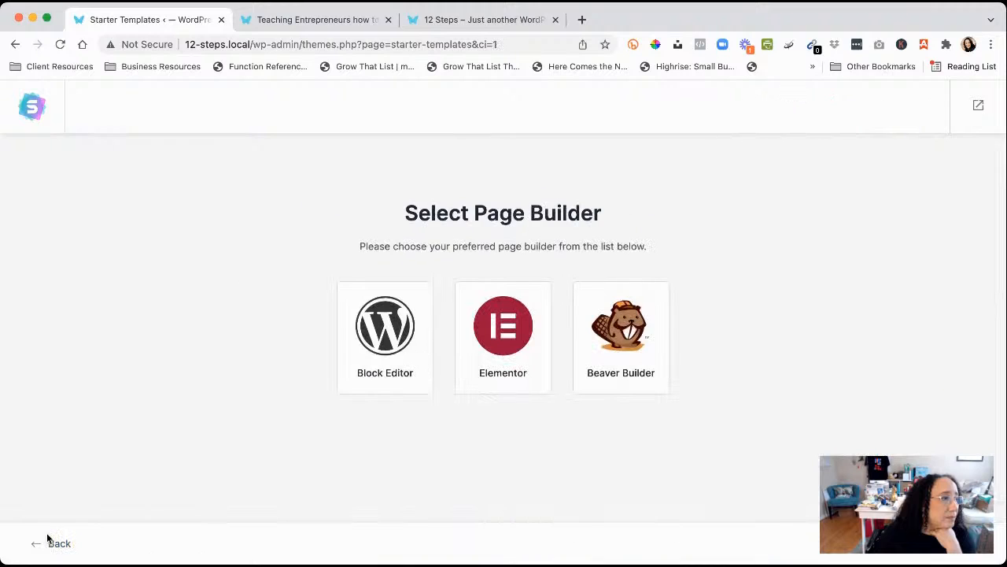
pyautogui.click(53, 547)
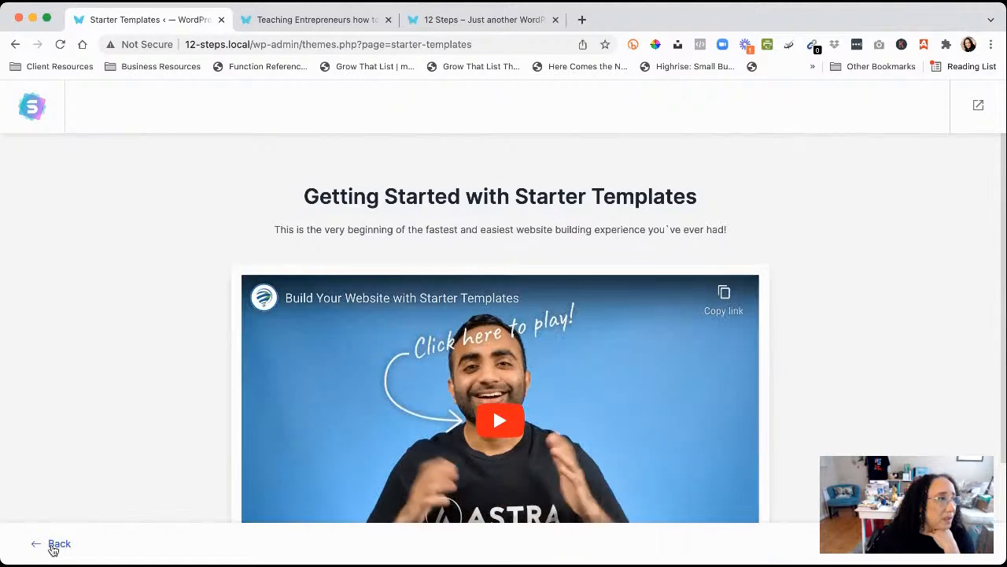
pyautogui.click(53, 549)
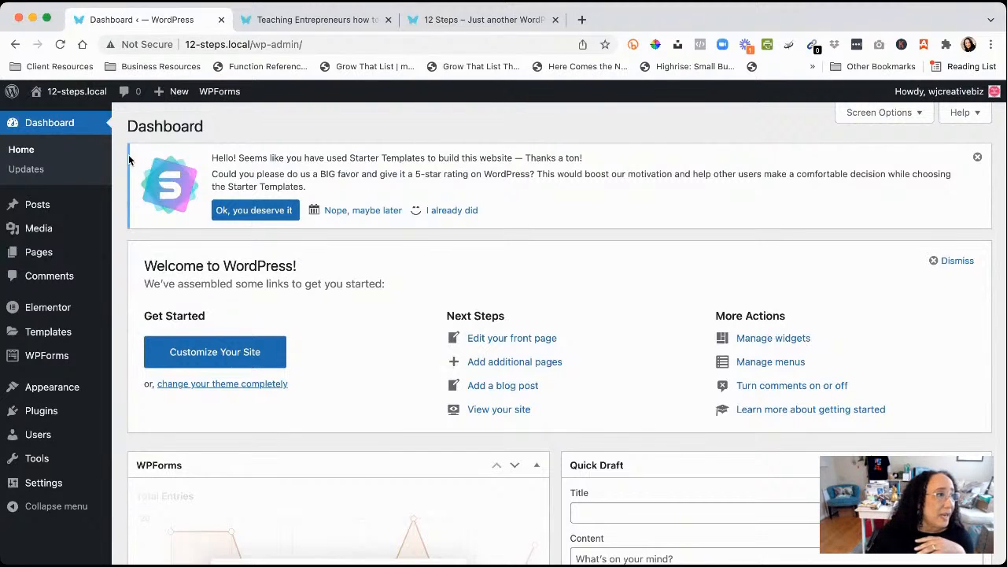
# Close the old '12 Steps' site tab and open the Pages list from the Dashboard
pyautogui.click(434, 22)
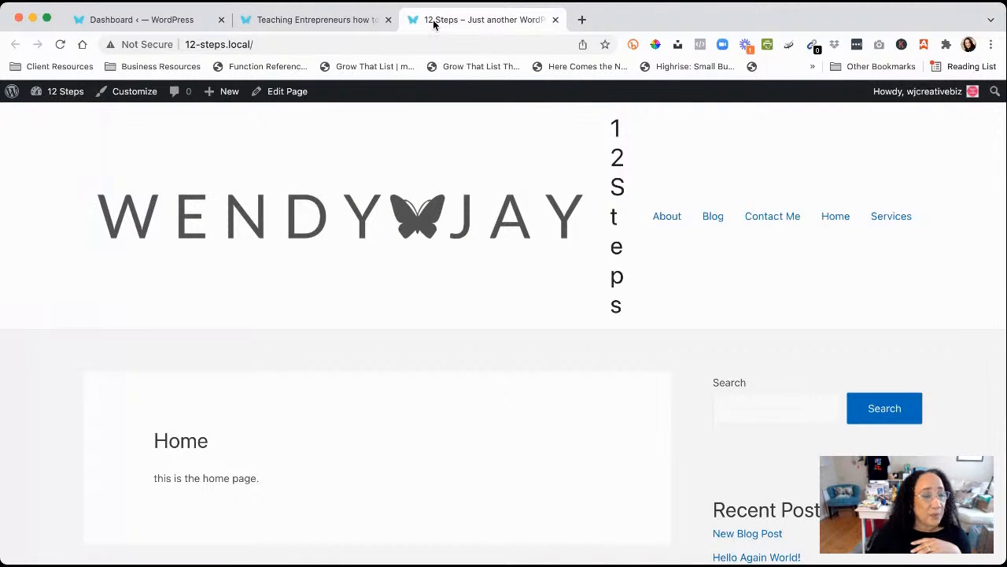
pyautogui.click(329, 20)
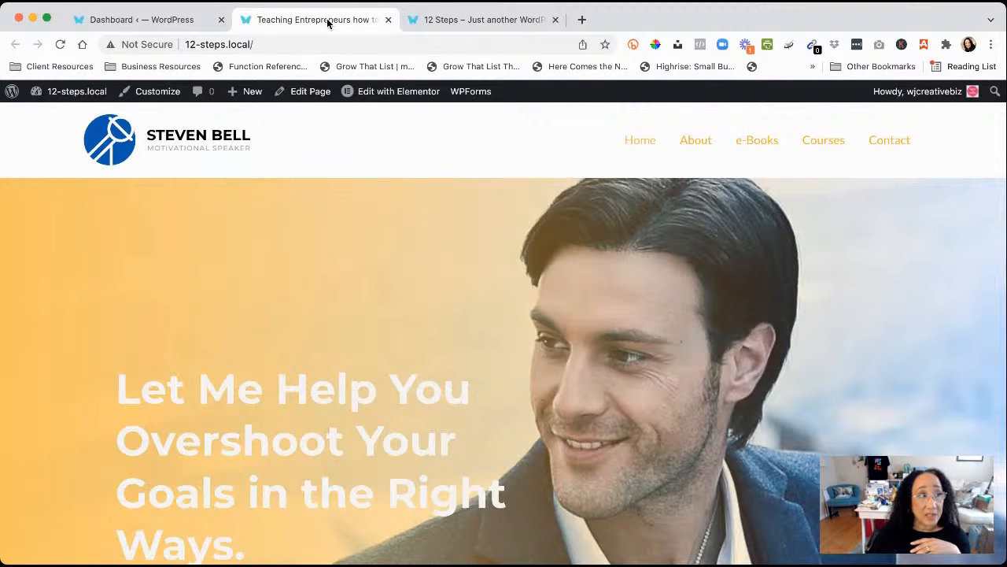
pyautogui.click(483, 21)
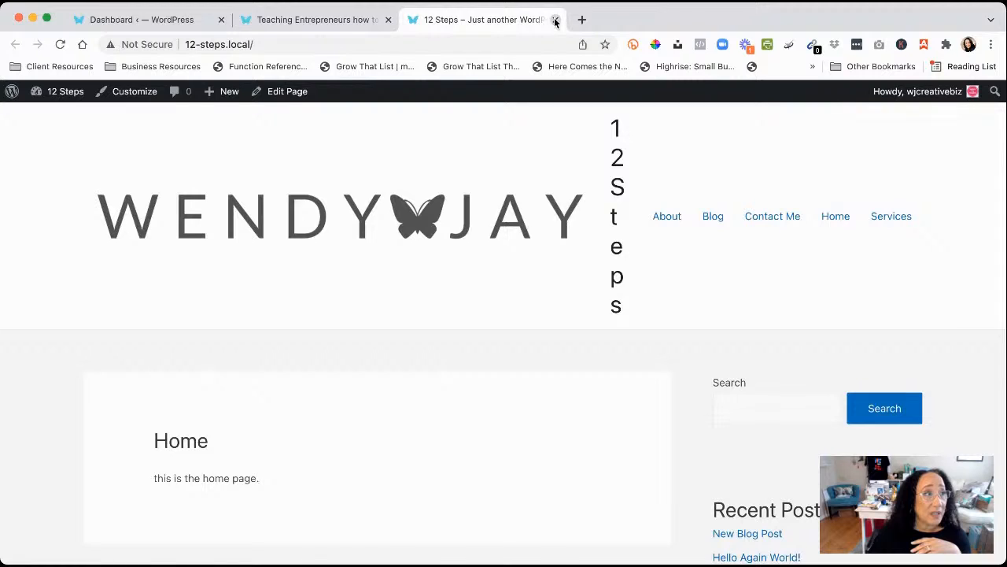
pyautogui.click(556, 20)
pyautogui.click(135, 20)
pyautogui.moveTo(86, 388)
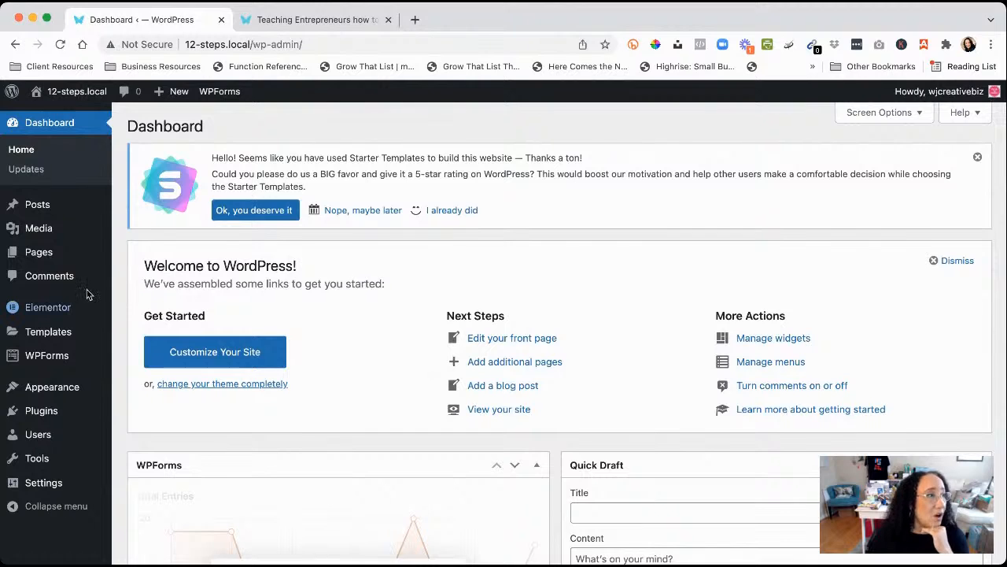
pyautogui.click(38, 257)
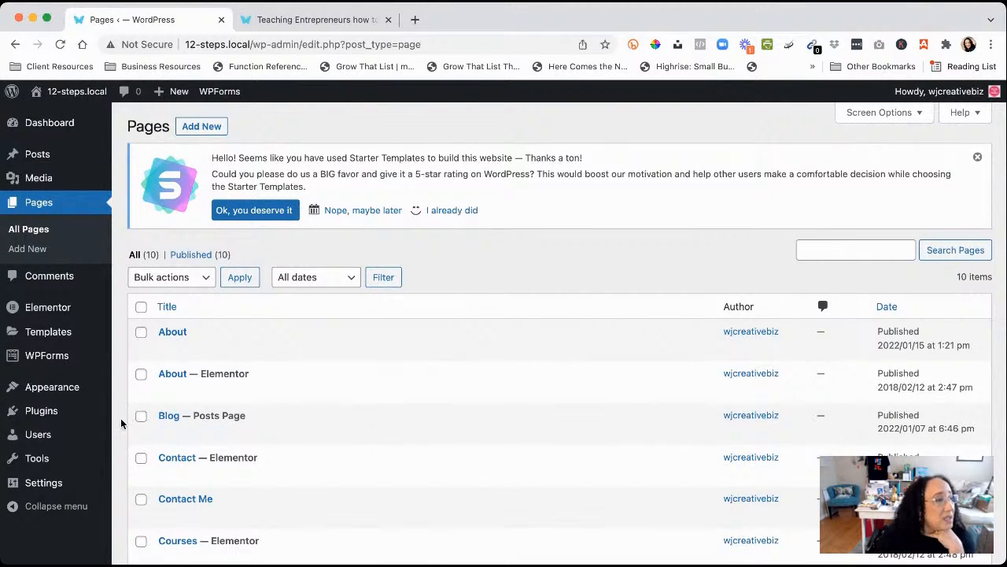
pyautogui.scroll(-5, 122, 439)
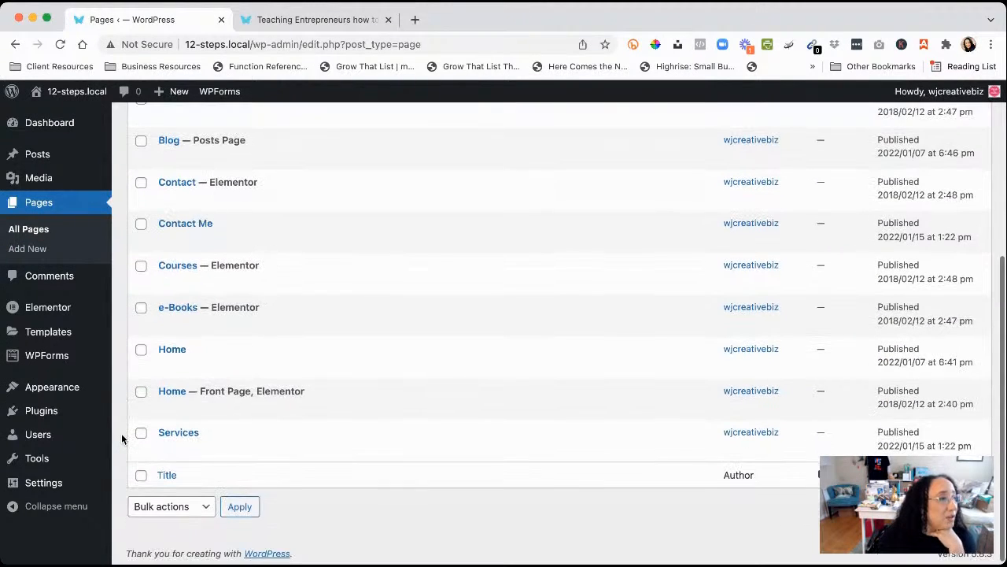
pyautogui.scroll(5, 122, 434)
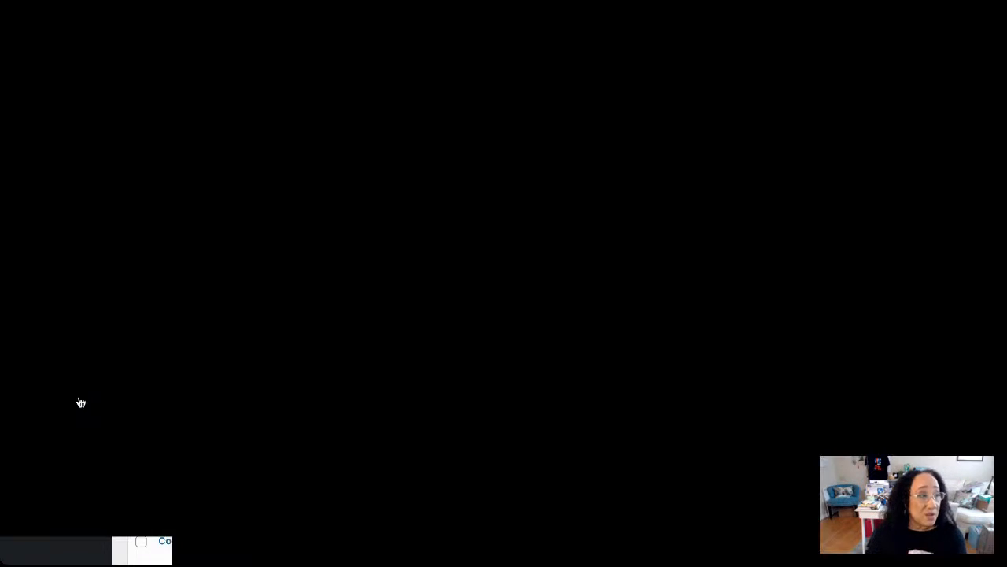
pyautogui.moveTo(225, 354)
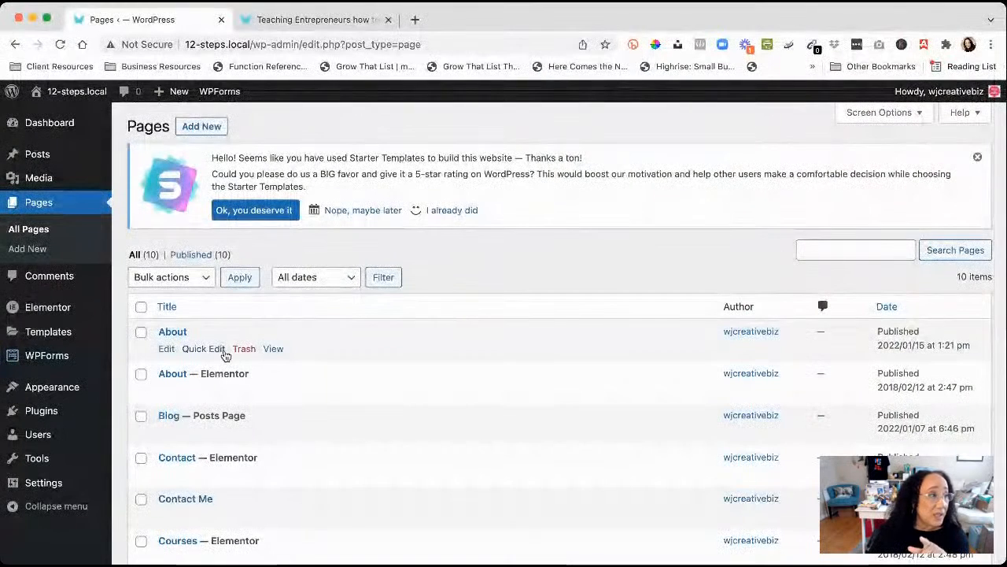
pyautogui.moveTo(226, 484)
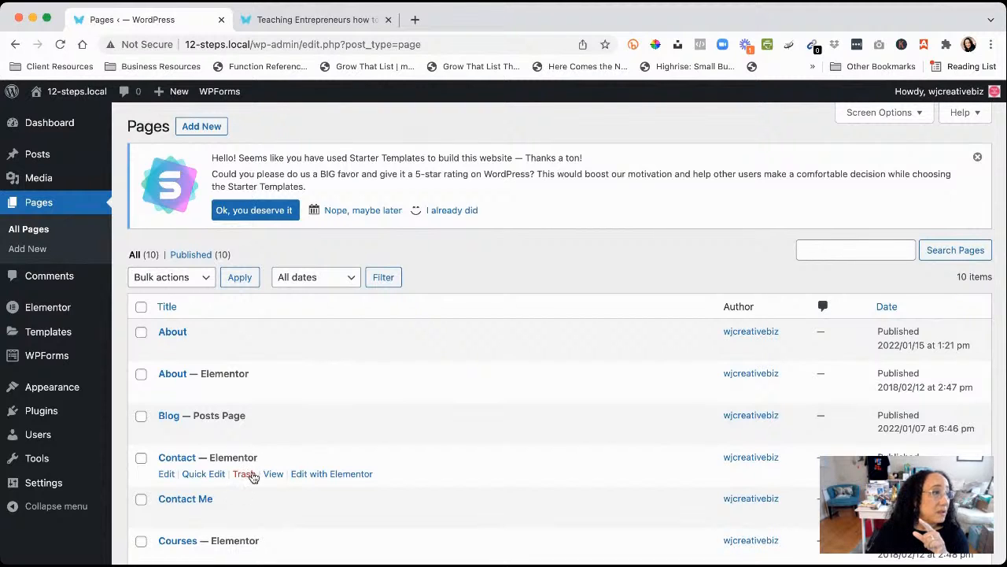
pyautogui.scroll(-5, 252, 472)
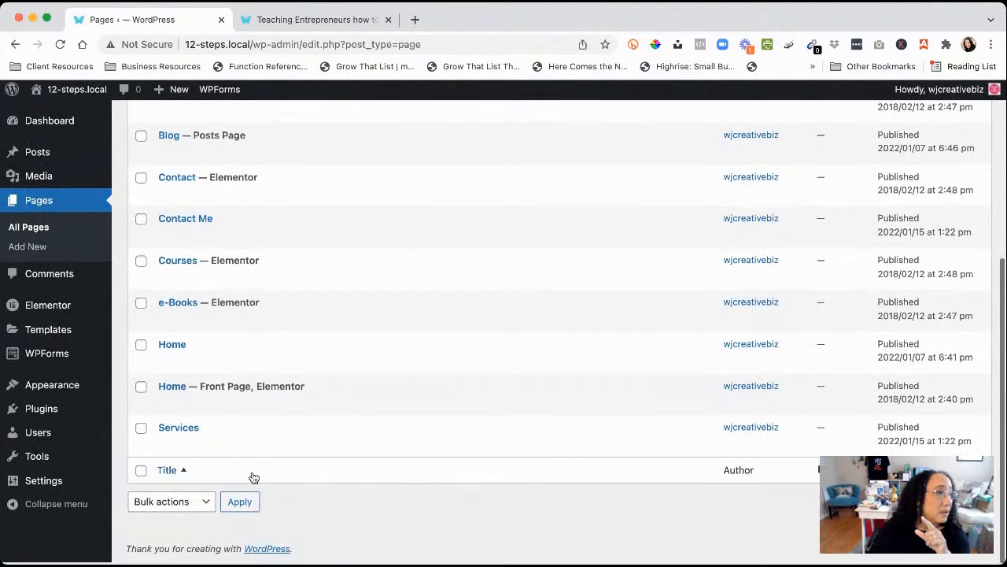
pyautogui.scroll(10, 252, 472)
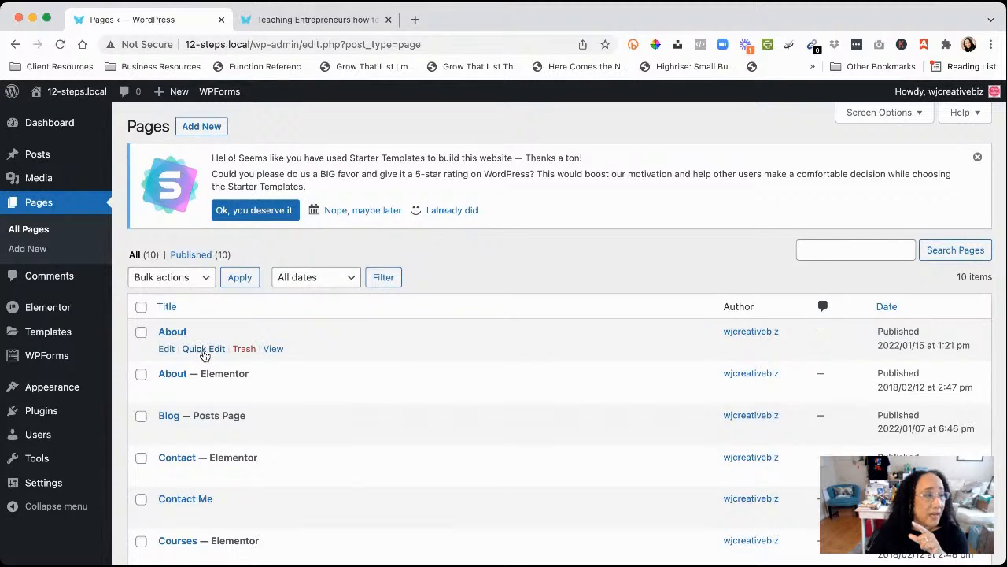
# Quick Edit the About page's status to Draft, then open Blog and return to Pages
pyautogui.click(203, 348)
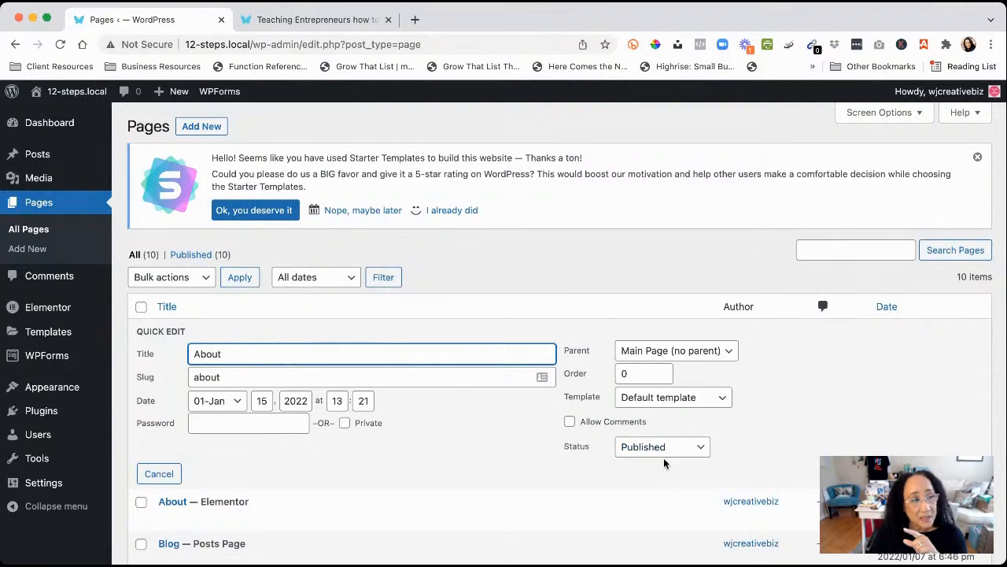
pyautogui.click(702, 449)
pyautogui.press('d')
pyautogui.press('Return')
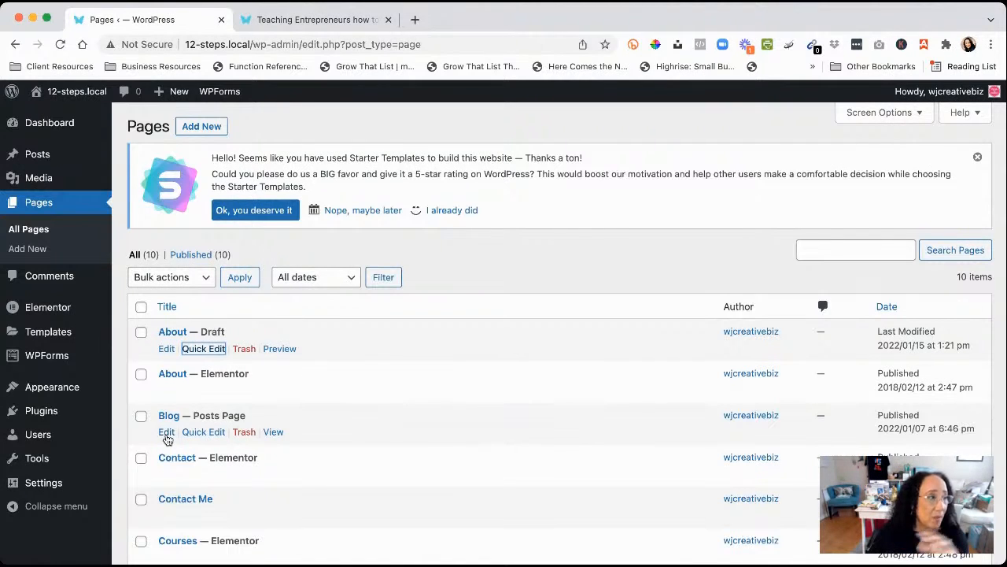
pyautogui.click(167, 436)
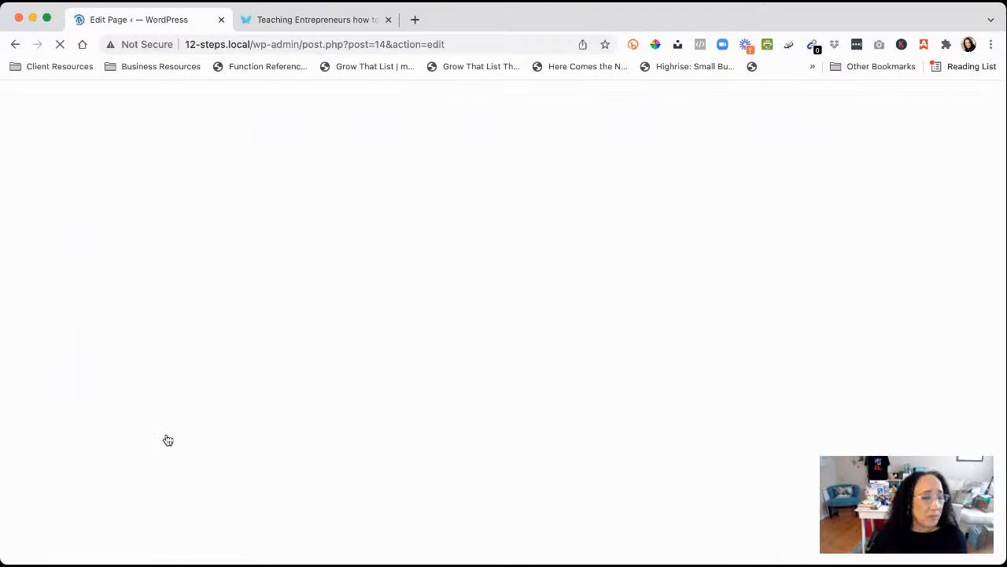
pyautogui.click(14, 45)
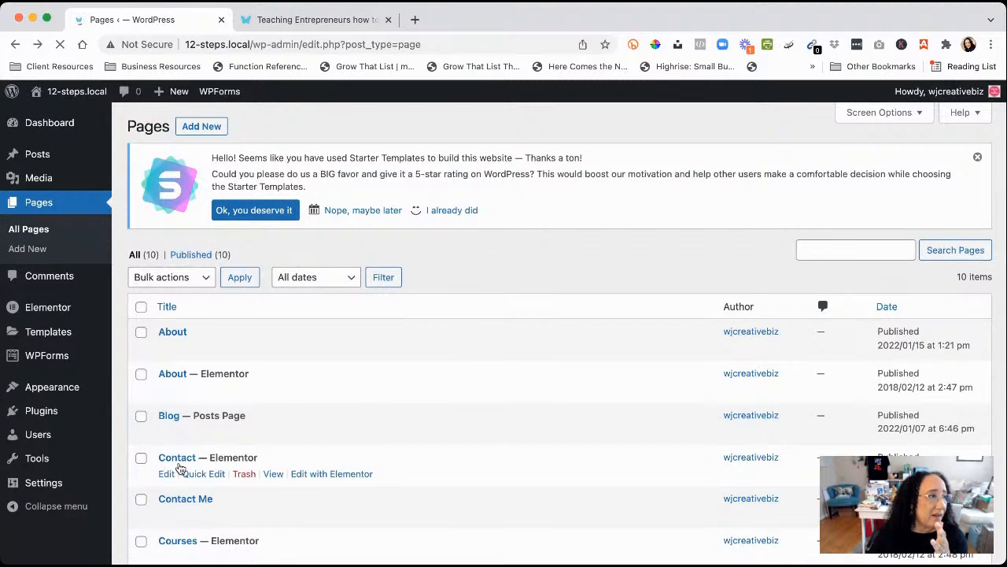
# Switch the Blog and Contact Me pages to Draft with Quick Edit
pyautogui.click(200, 432)
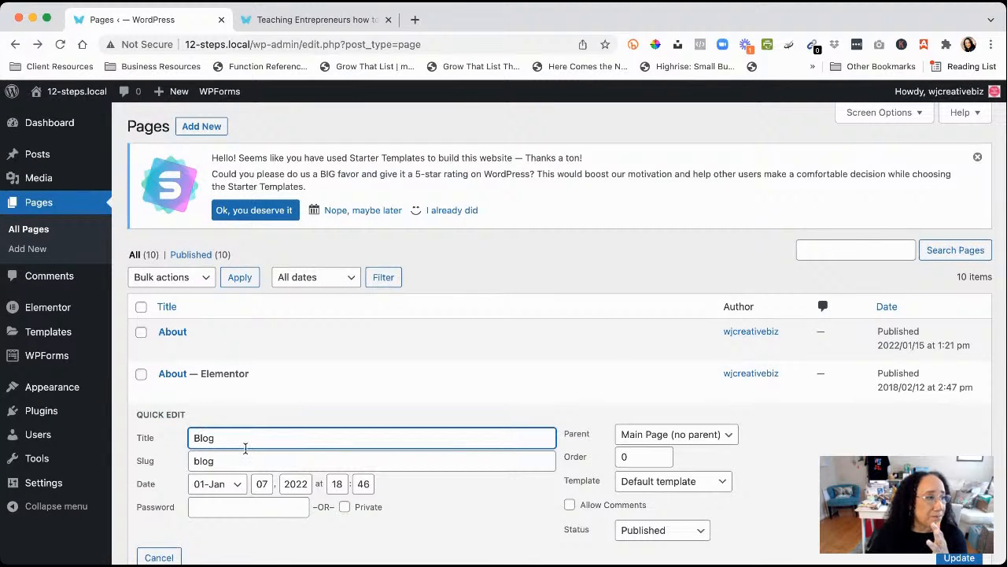
pyautogui.scroll(-3, 247, 450)
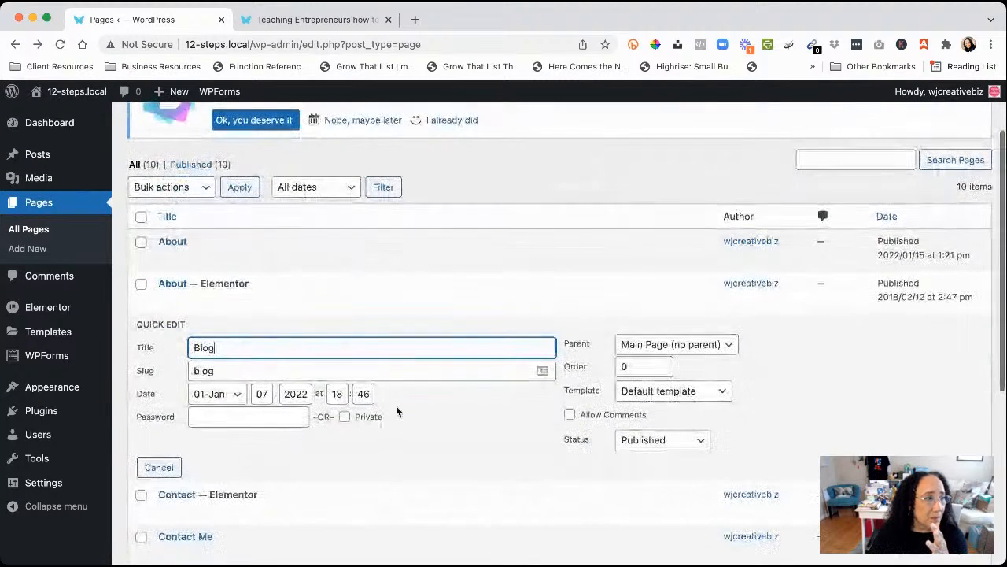
pyautogui.click(703, 445)
pyautogui.press('d')
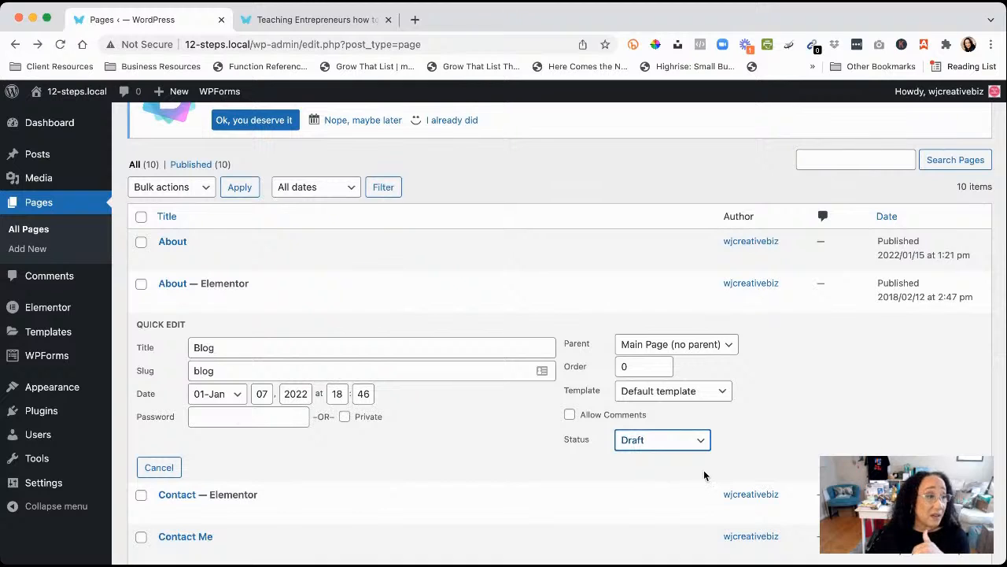
pyautogui.press('Return')
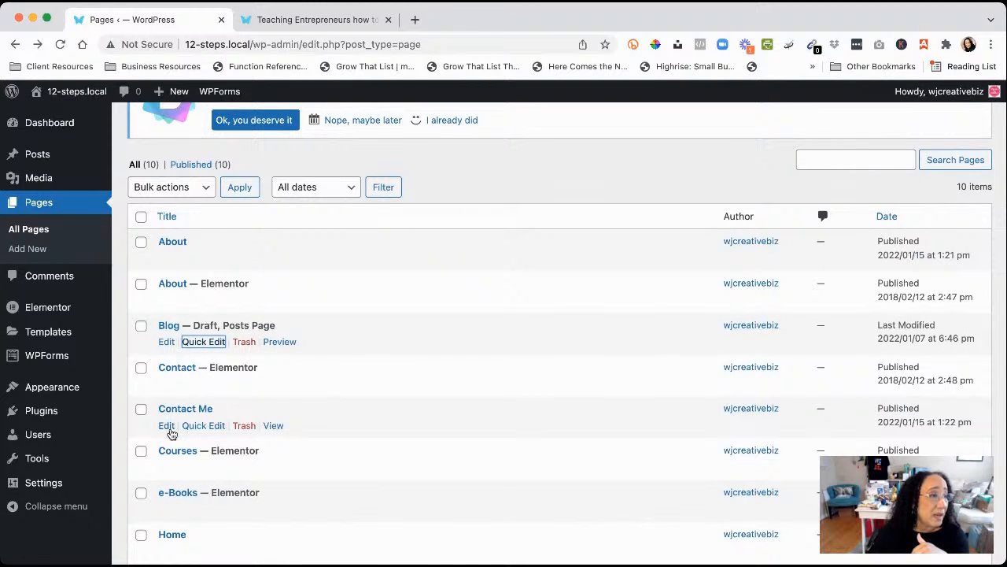
pyautogui.click(203, 425)
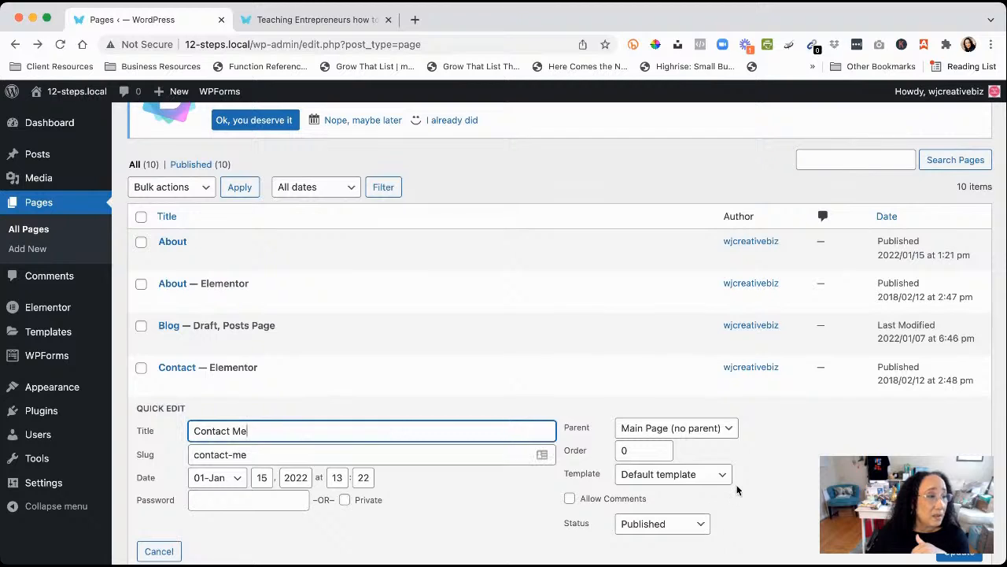
pyautogui.scroll(-2, 736, 489)
pyautogui.click(700, 434)
pyautogui.click(658, 472)
pyautogui.click(959, 455)
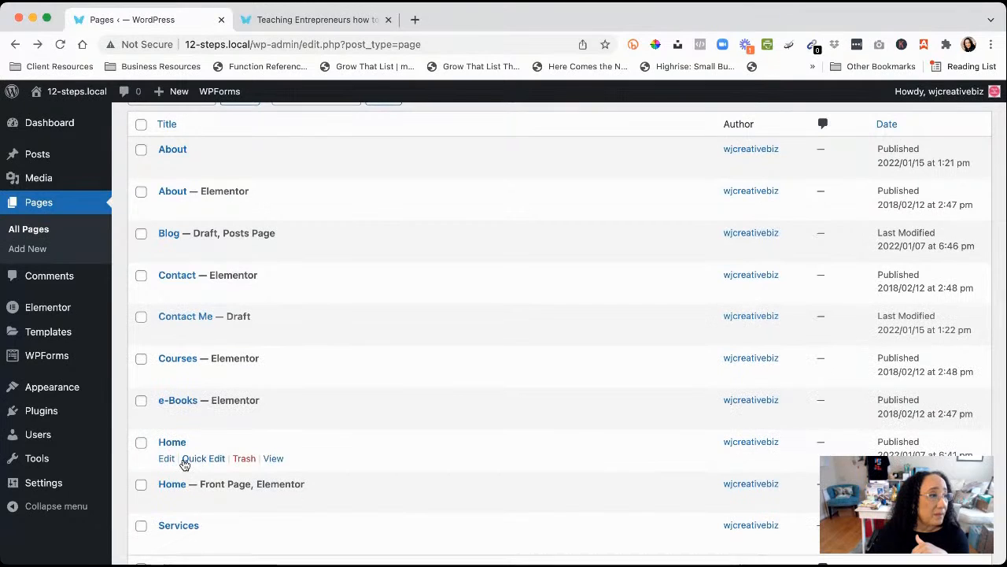
pyautogui.scroll(-2, 324, 465)
pyautogui.scroll(-1, 324, 471)
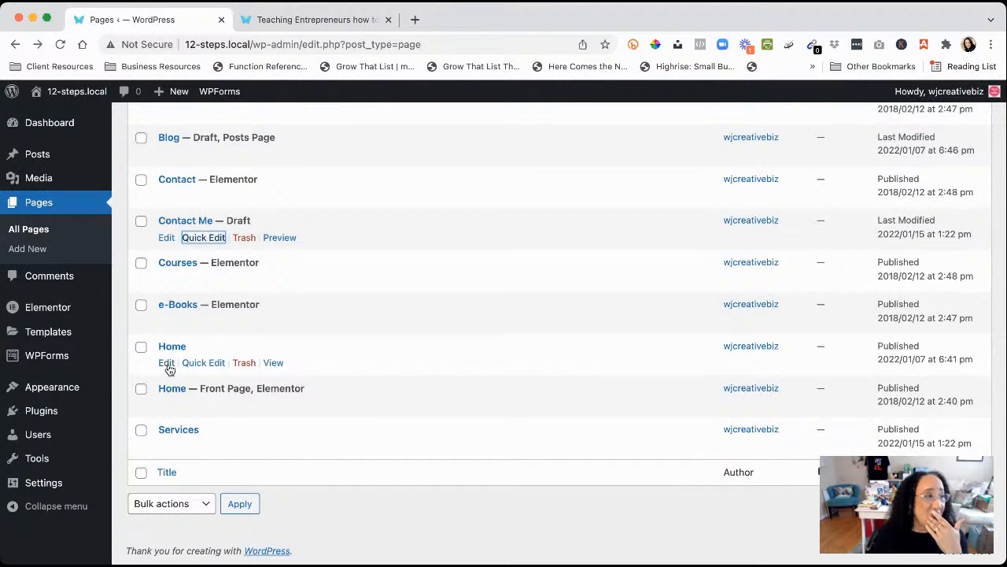
# Set the Home and Services pages to Draft, then filter to Published pages
pyautogui.click(203, 363)
pyautogui.click(689, 468)
pyautogui.press('d')
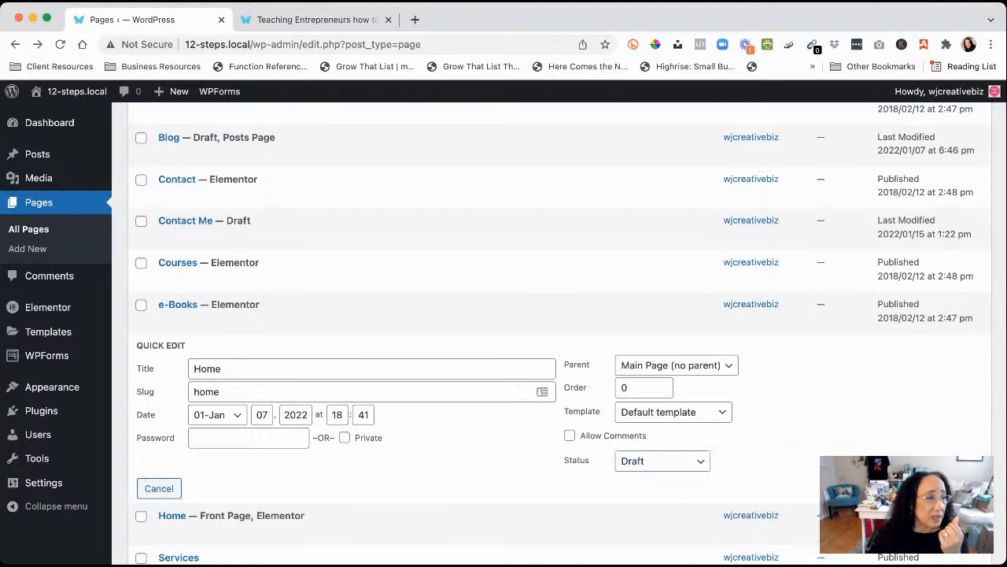
pyautogui.press('Return')
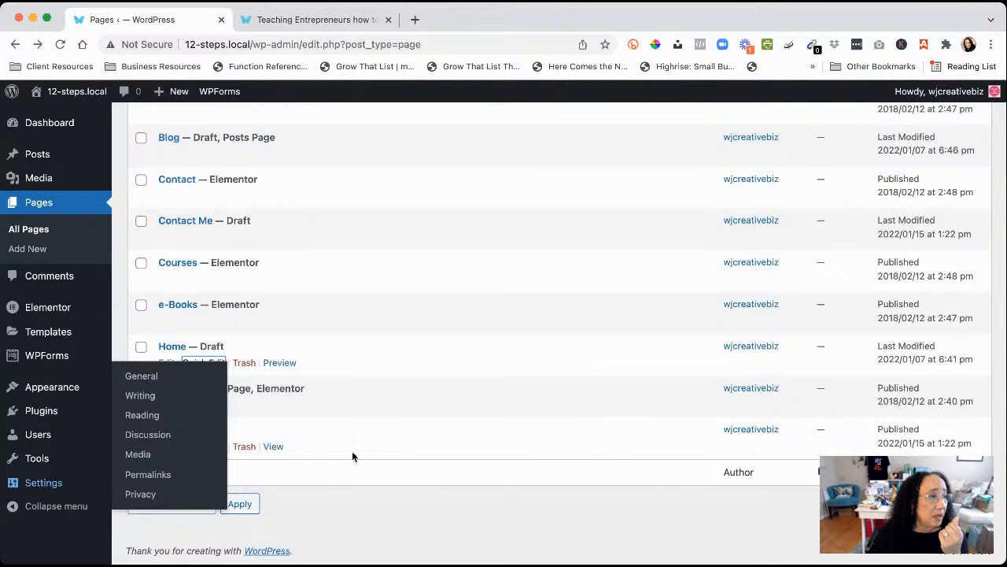
pyautogui.click(198, 446)
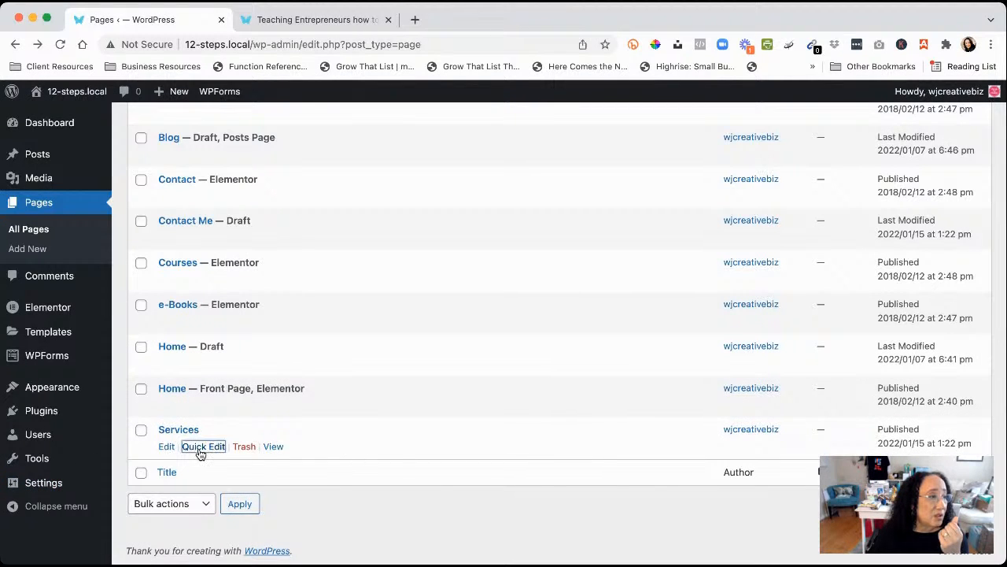
pyautogui.scroll(-3, 720, 496)
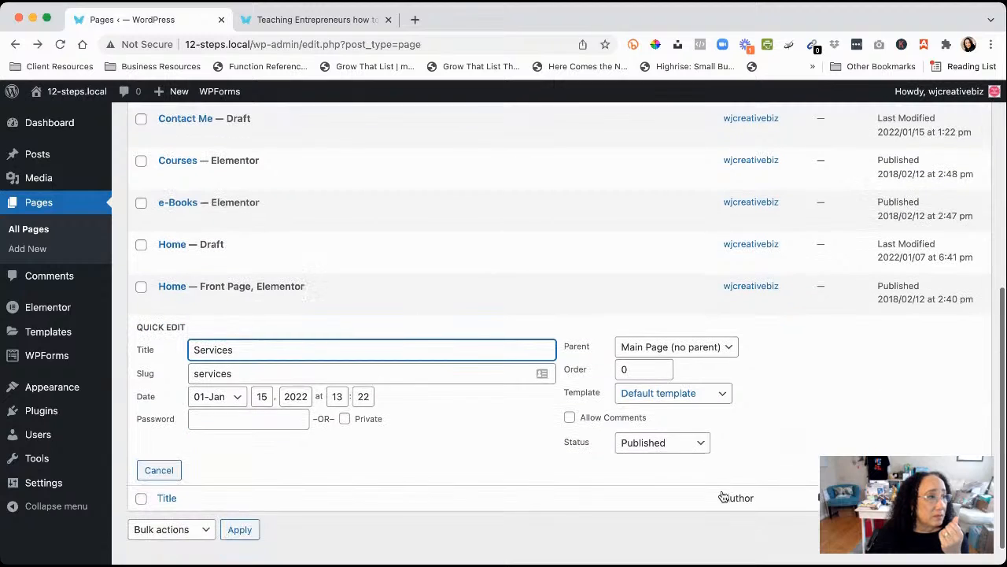
pyautogui.click(702, 447)
pyautogui.click(666, 477)
pyautogui.press('Return')
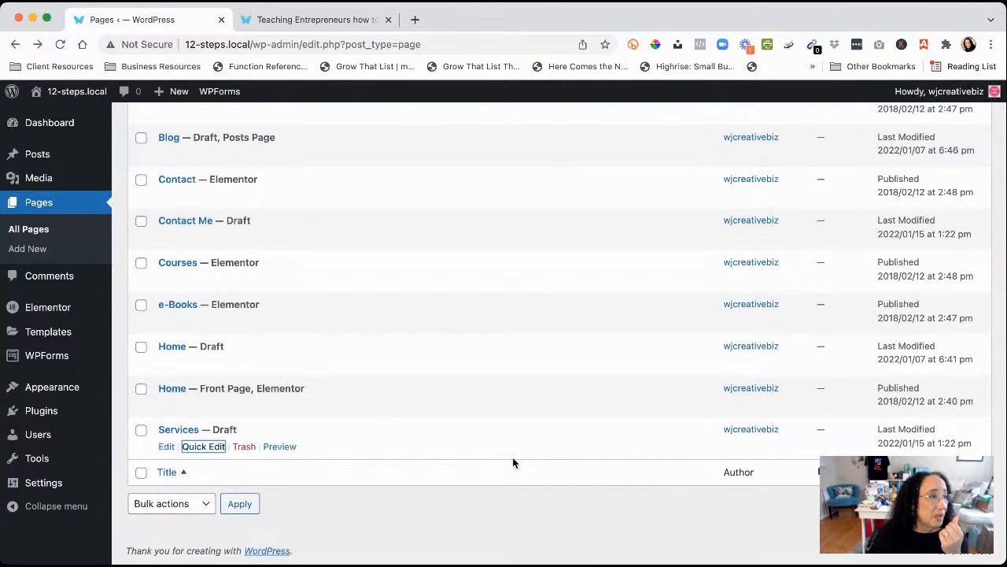
pyautogui.scroll(5, 513, 457)
pyautogui.click(194, 256)
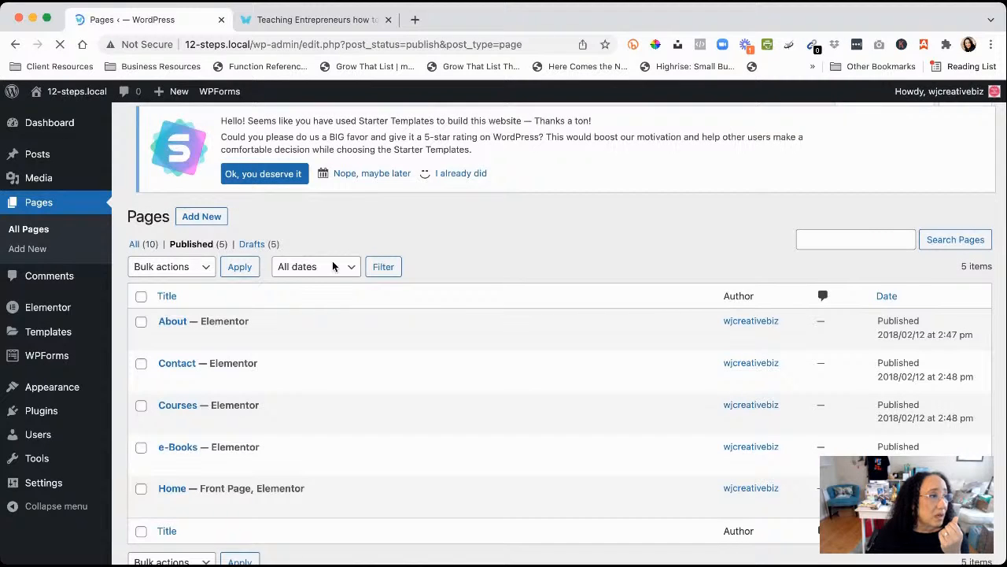
# Scroll through the published pages: About, Contact, Courses, e-Books and Home
pyautogui.scroll(-2, 313, 366)
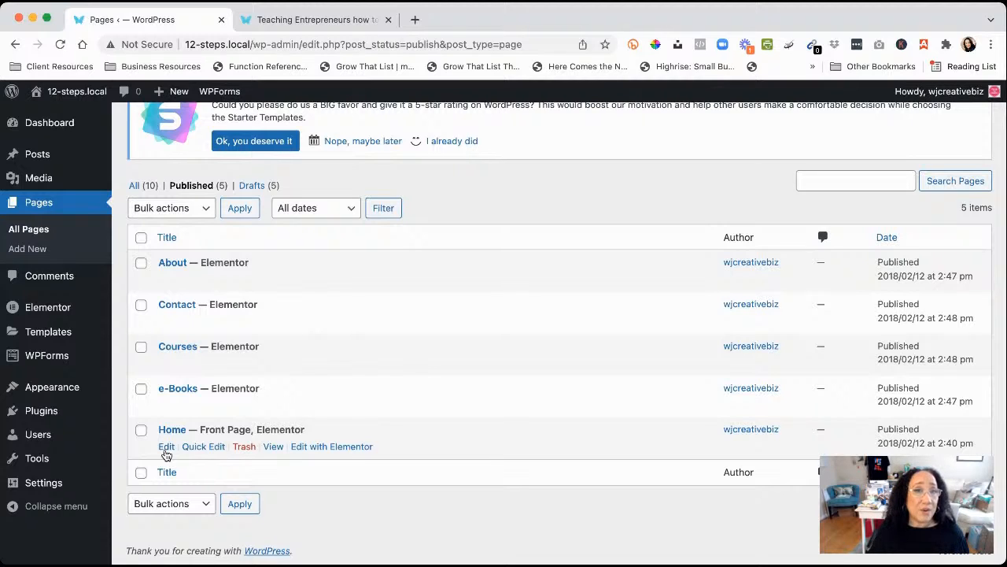
# Open the Home — Front Page, Elementor entry in the WordPress page editor
pyautogui.click(166, 450)
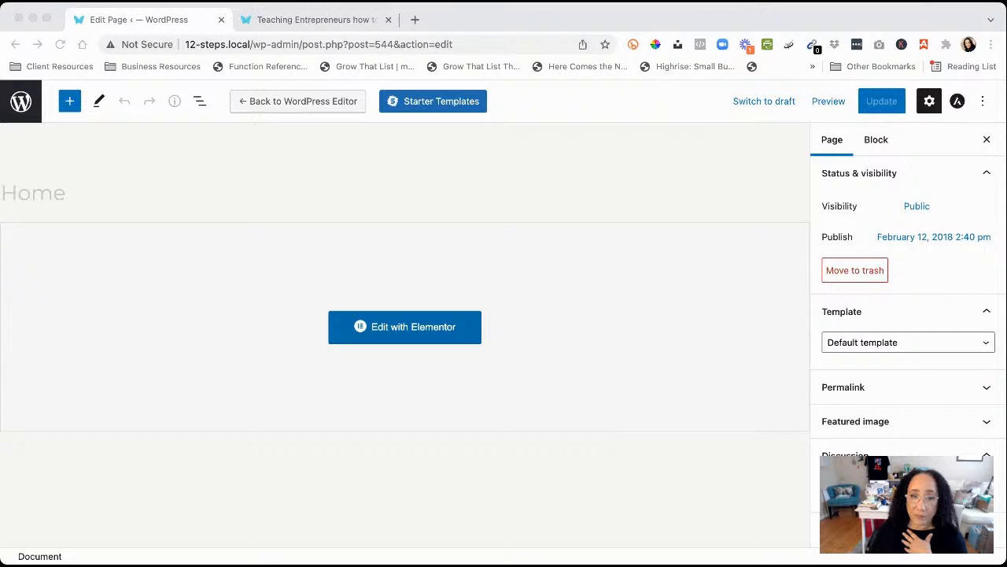
pyautogui.click(401, 329)
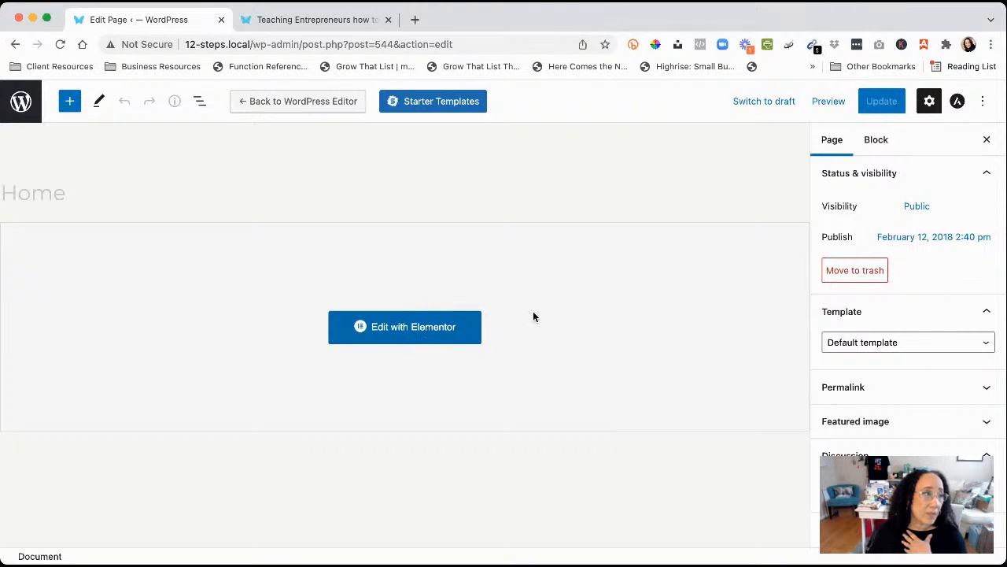
pyautogui.click(406, 330)
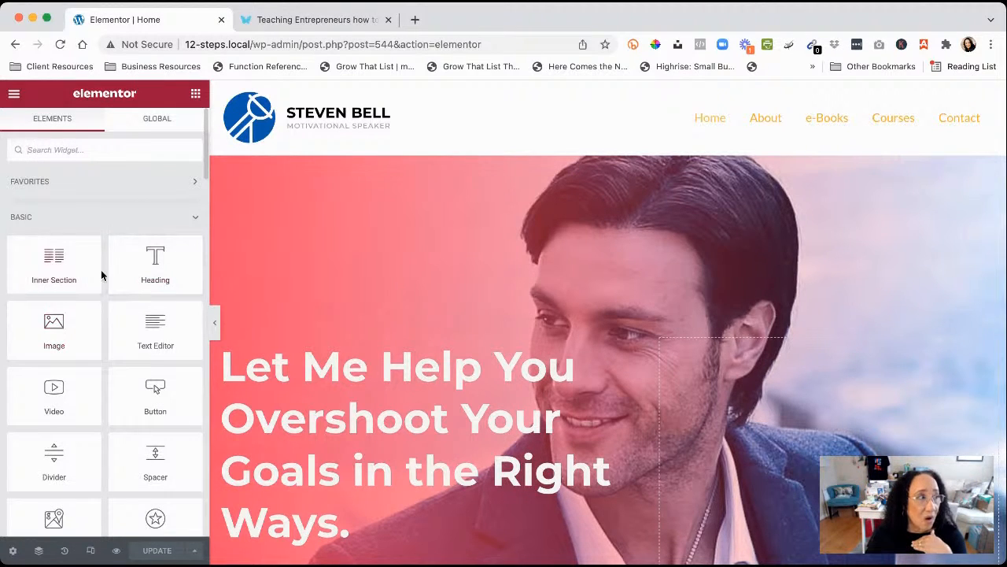
pyautogui.scroll(-5, 65, 299)
pyautogui.scroll(6, 65, 303)
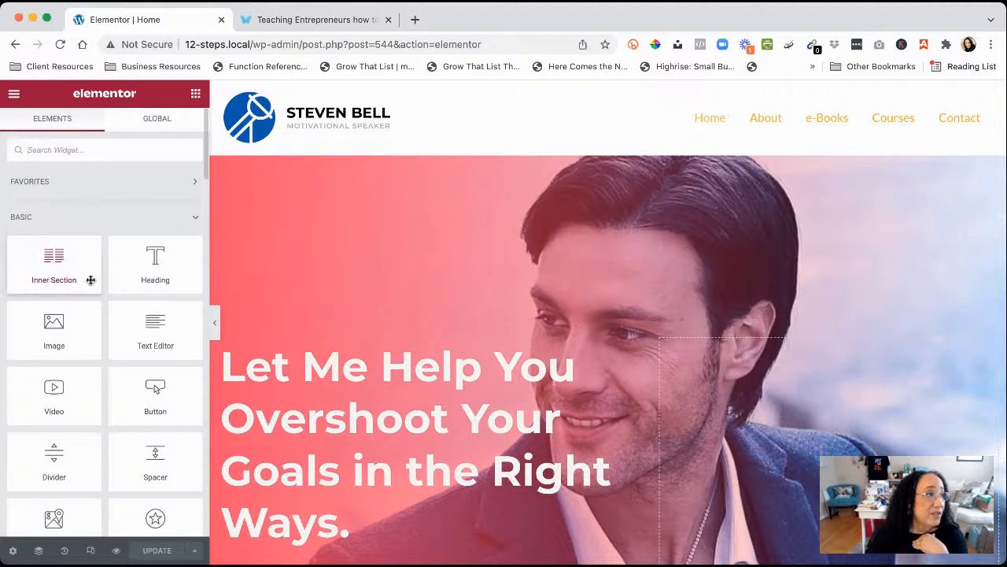
pyautogui.scroll(-2, 91, 280)
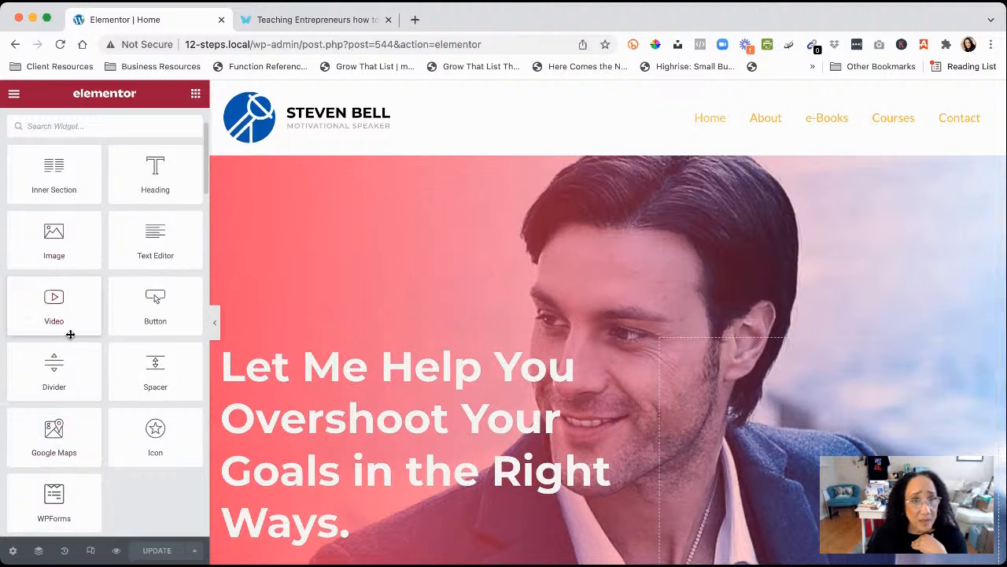
pyautogui.scroll(-1, 70, 334)
pyautogui.scroll(-5, 70, 334)
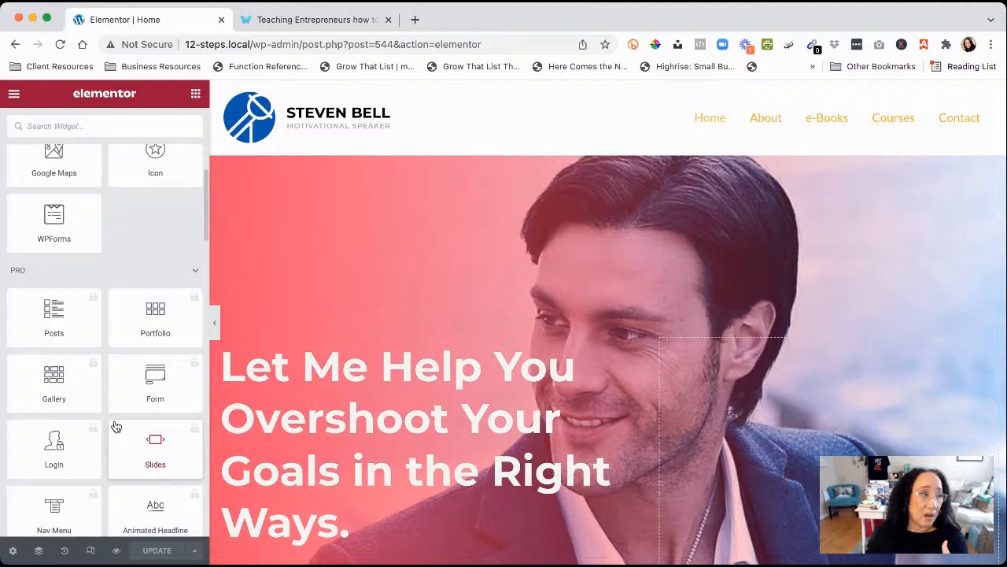
pyautogui.scroll(-8, 116, 425)
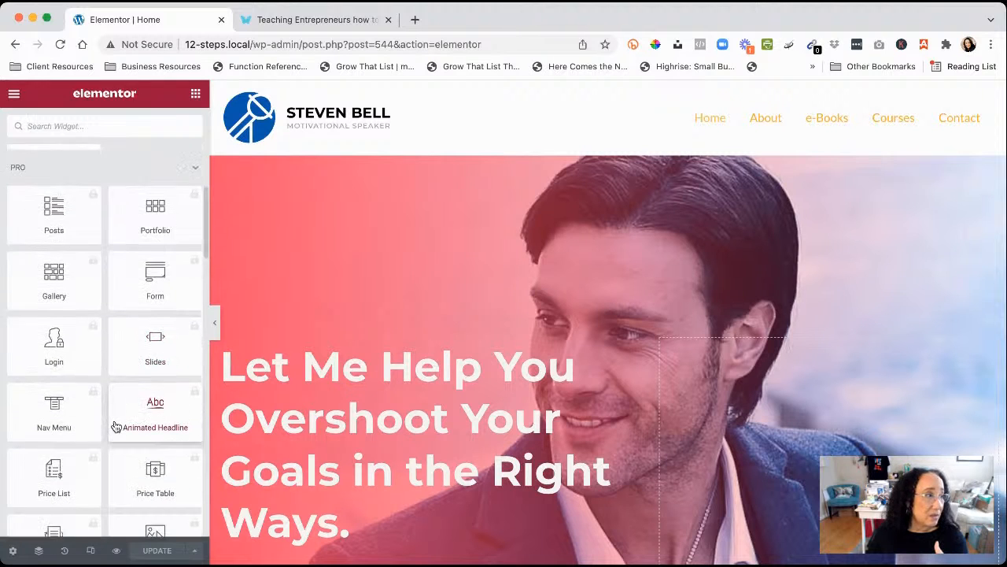
pyautogui.scroll(-15, 116, 426)
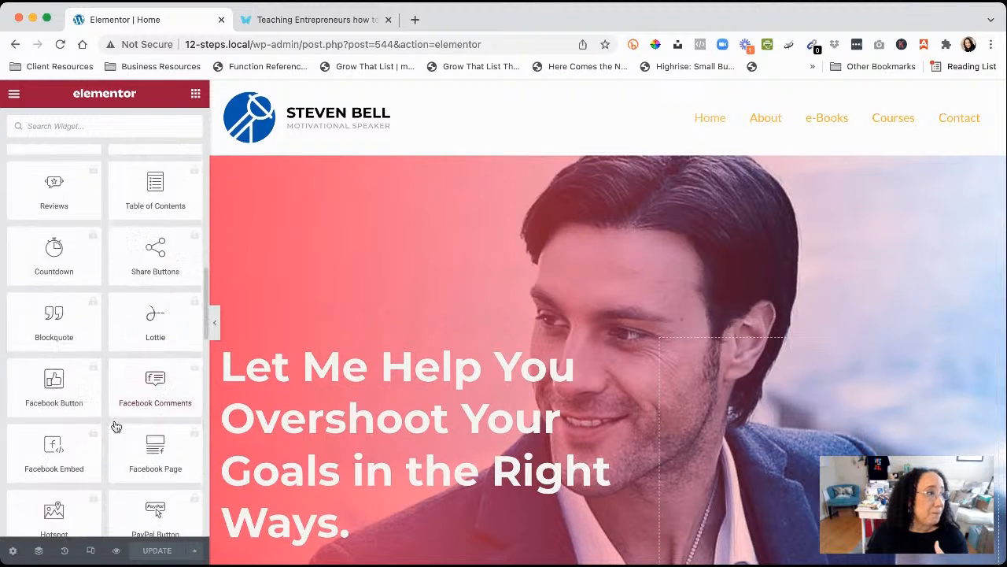
pyautogui.scroll(-2, 115, 422)
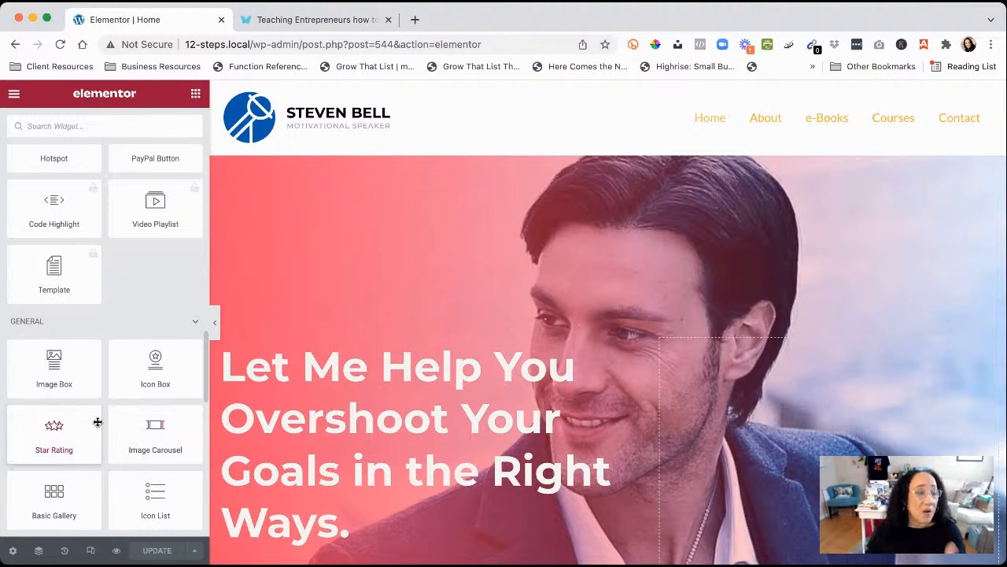
pyautogui.scroll(2, 97, 422)
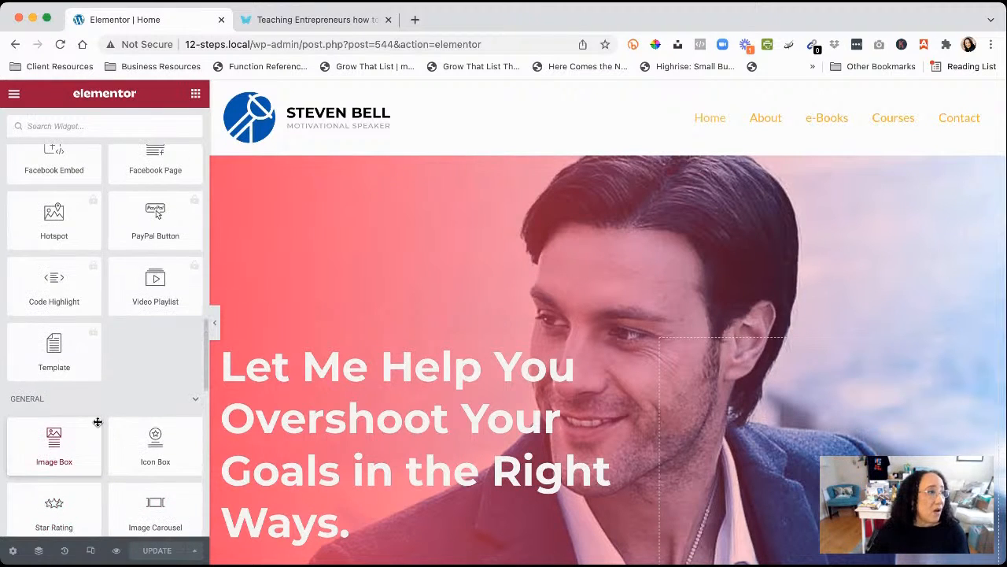
pyautogui.scroll(-1, 97, 422)
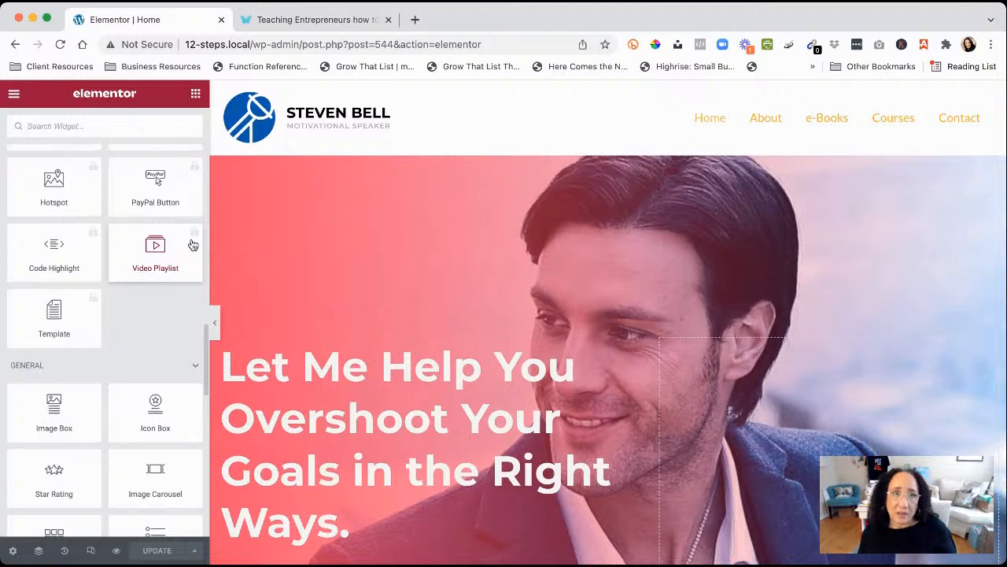
pyautogui.scroll(1, 193, 245)
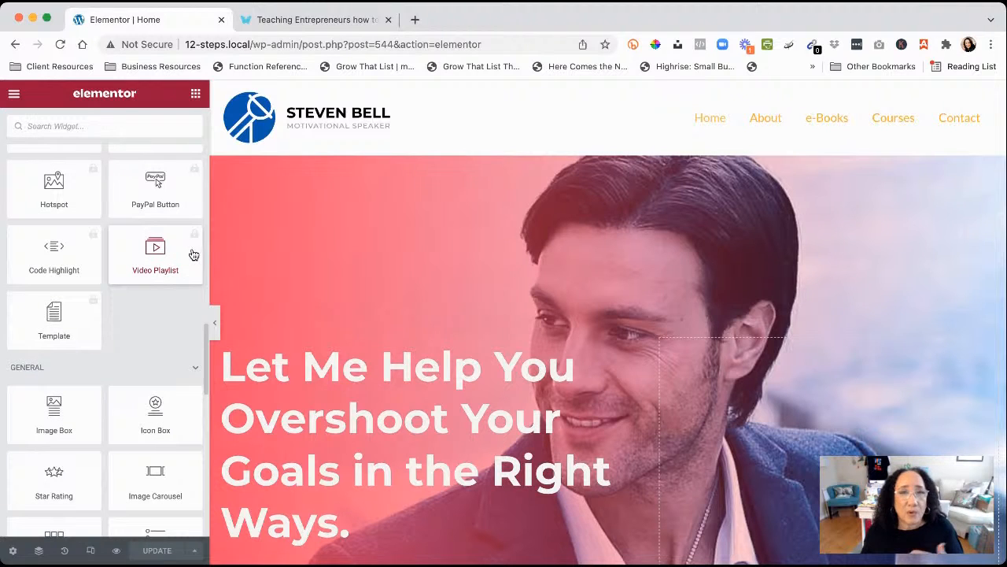
pyautogui.scroll(-1, 193, 254)
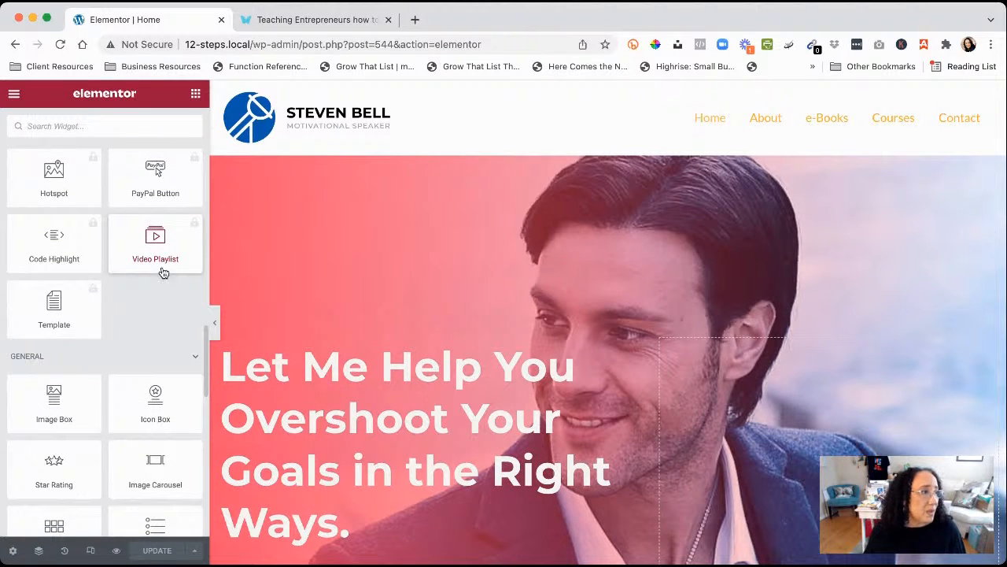
pyautogui.scroll(-5, 92, 372)
pyautogui.scroll(-8, 93, 371)
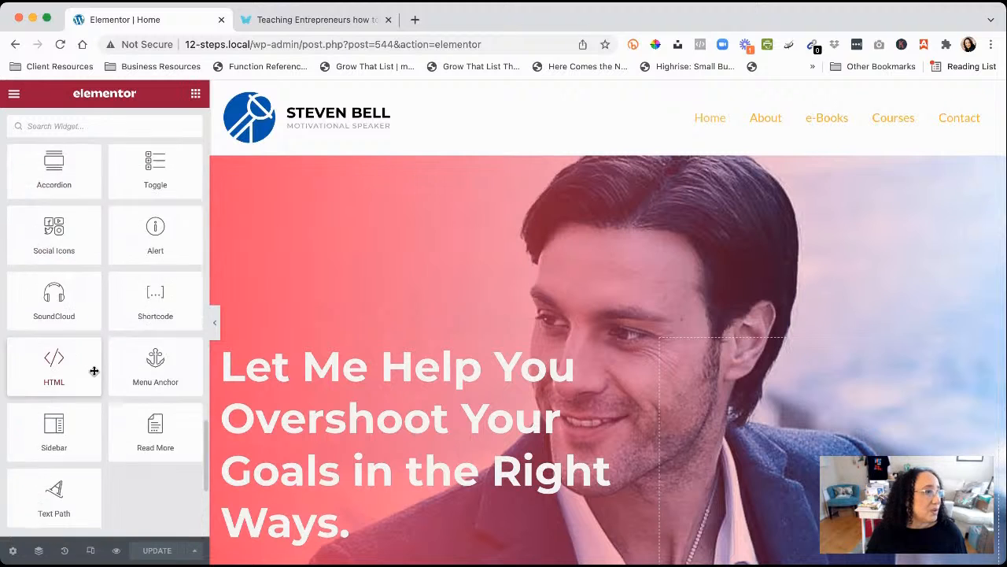
pyautogui.scroll(5, 94, 374)
pyautogui.scroll(-5, 94, 373)
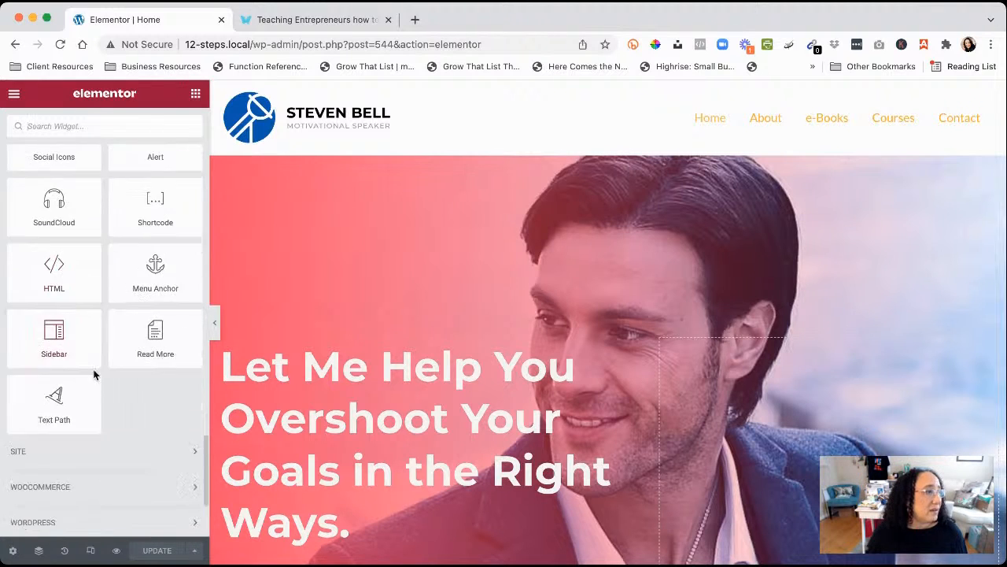
pyautogui.scroll(5, 93, 371)
pyautogui.scroll(10, 93, 370)
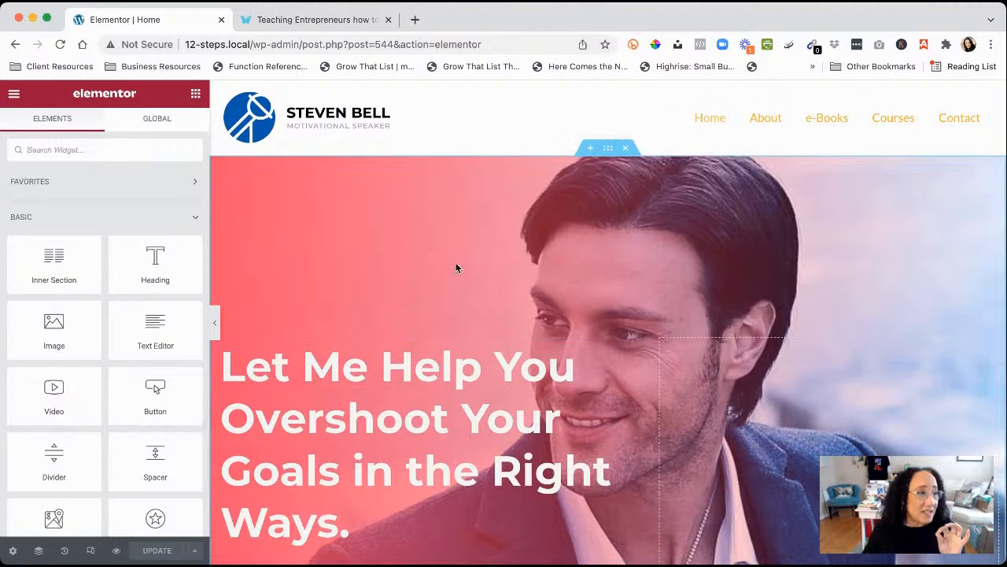
# Step through the hero section, column, headline and Lorem ipsum paragraph settings panels
pyautogui.click(608, 149)
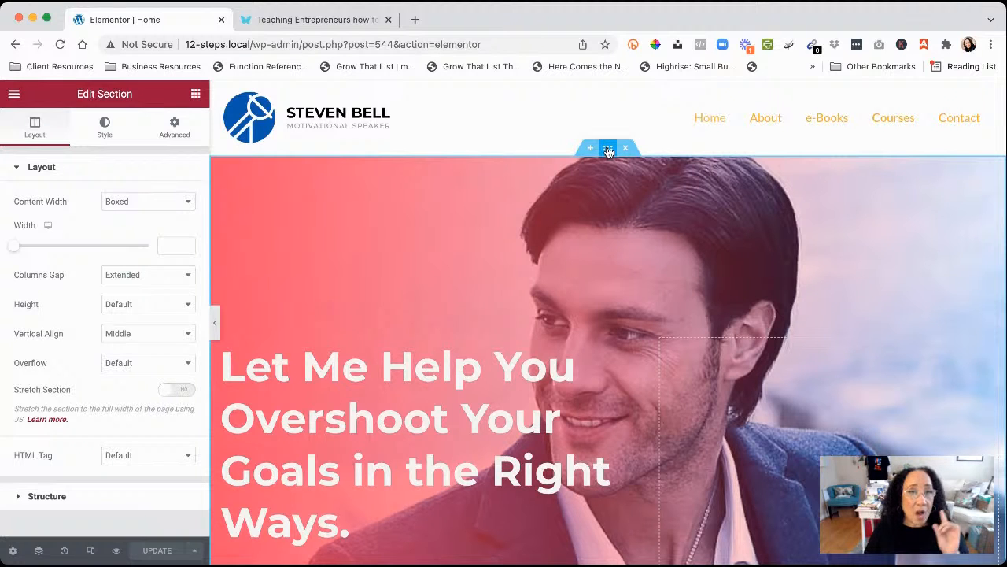
pyautogui.scroll(-2, 253, 365)
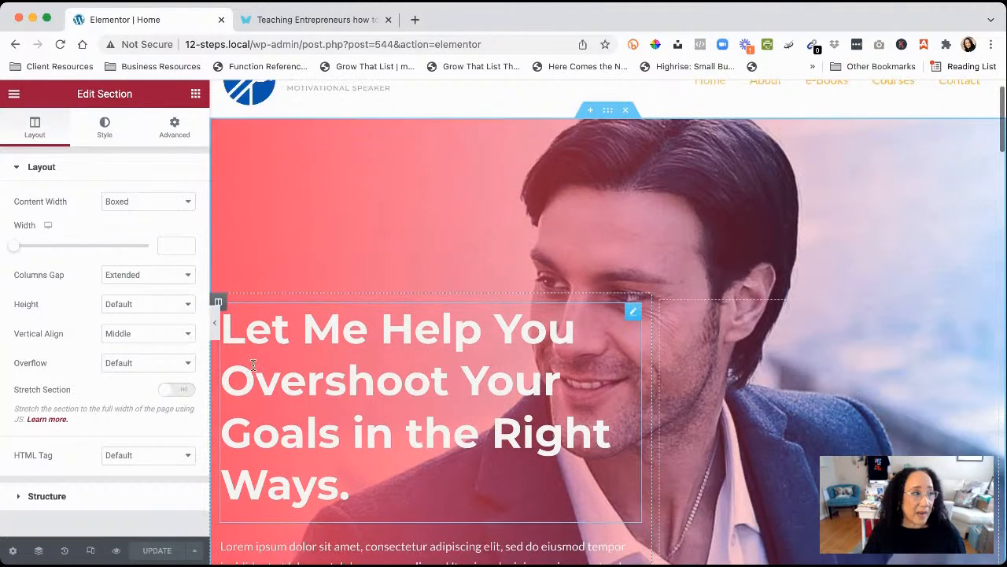
pyautogui.scroll(-3, 253, 365)
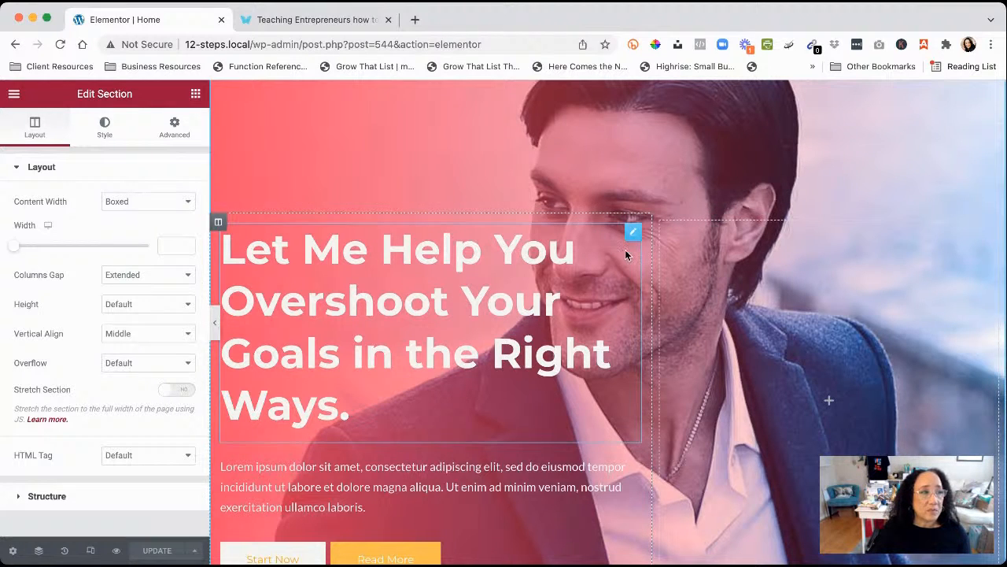
pyautogui.click(219, 226)
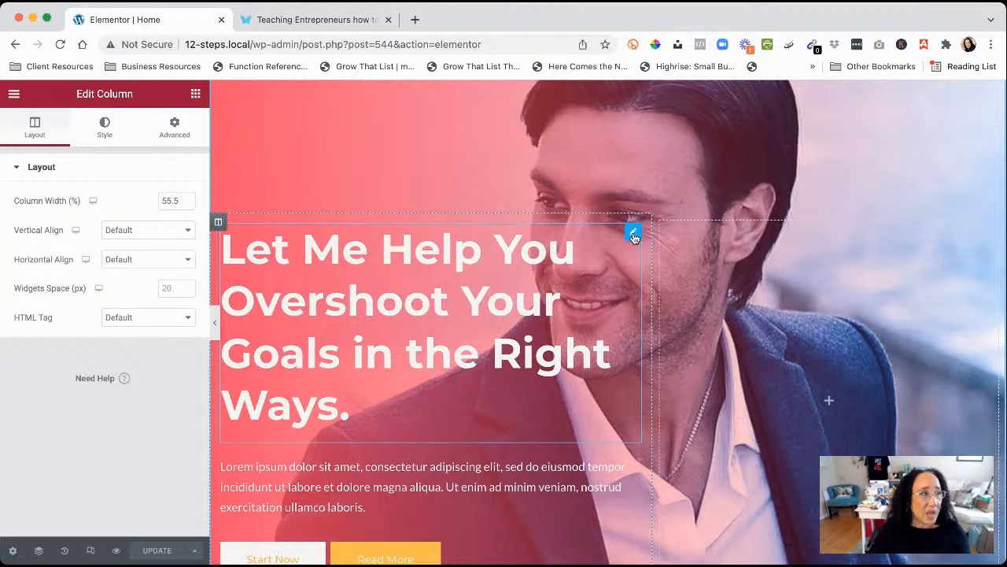
pyautogui.click(633, 234)
pyautogui.scroll(-2, 418, 298)
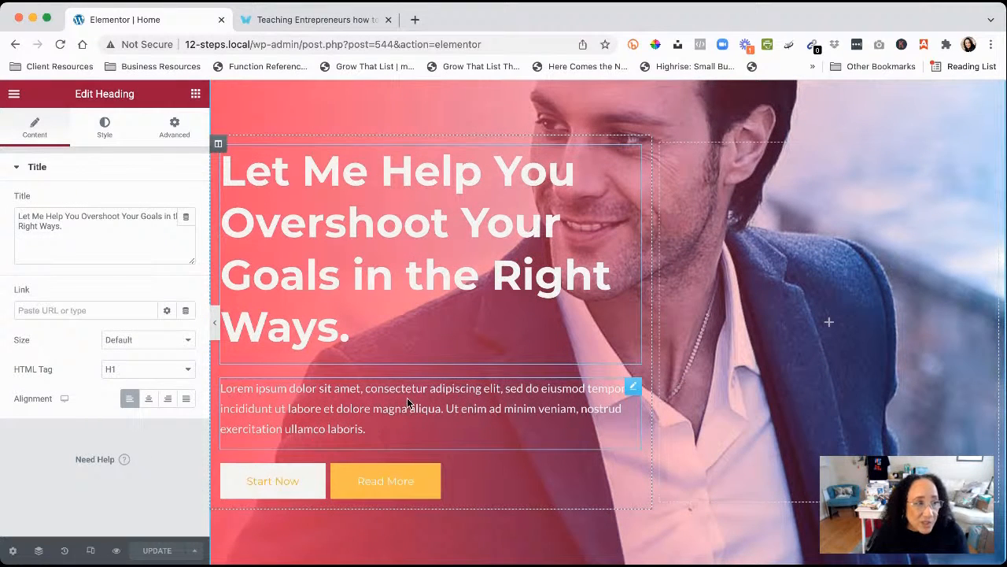
pyautogui.click(630, 389)
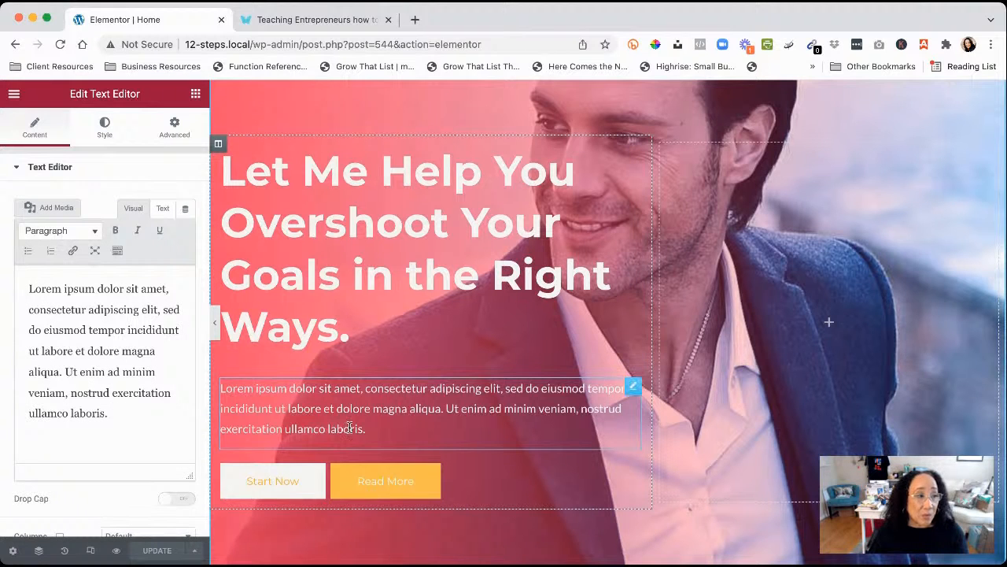
pyautogui.scroll(-2, 374, 413)
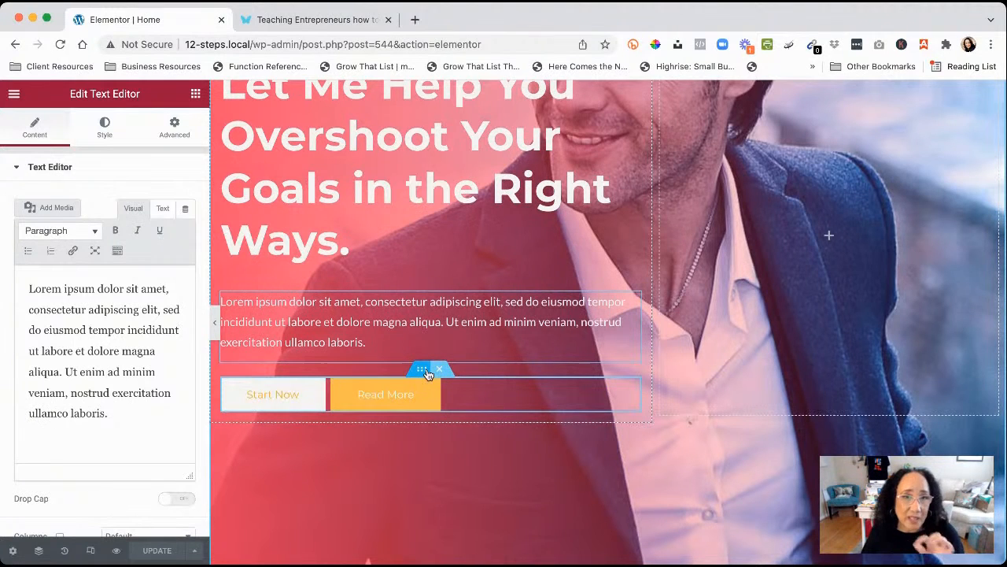
pyautogui.scroll(5, 427, 373)
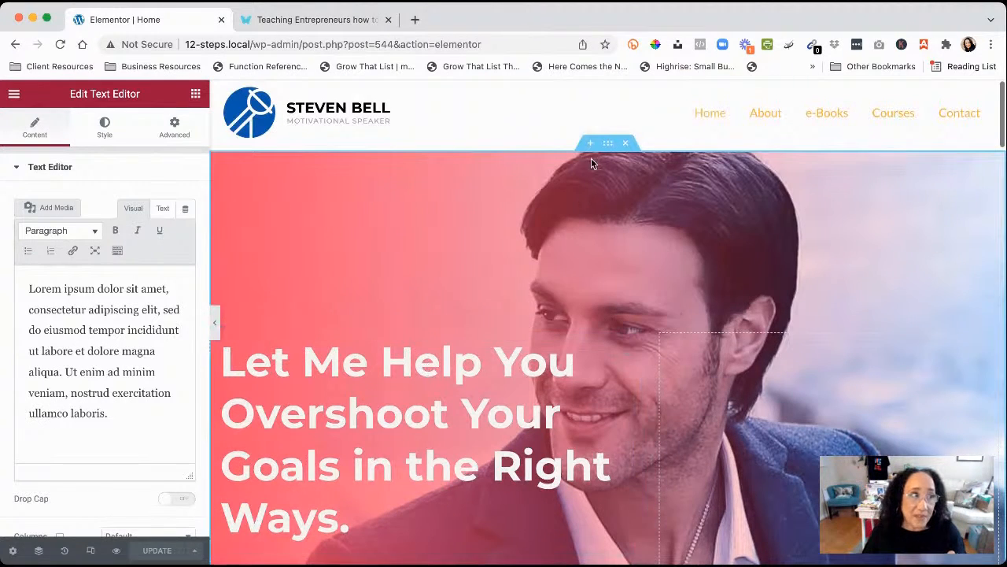
pyautogui.scroll(-5, 488, 355)
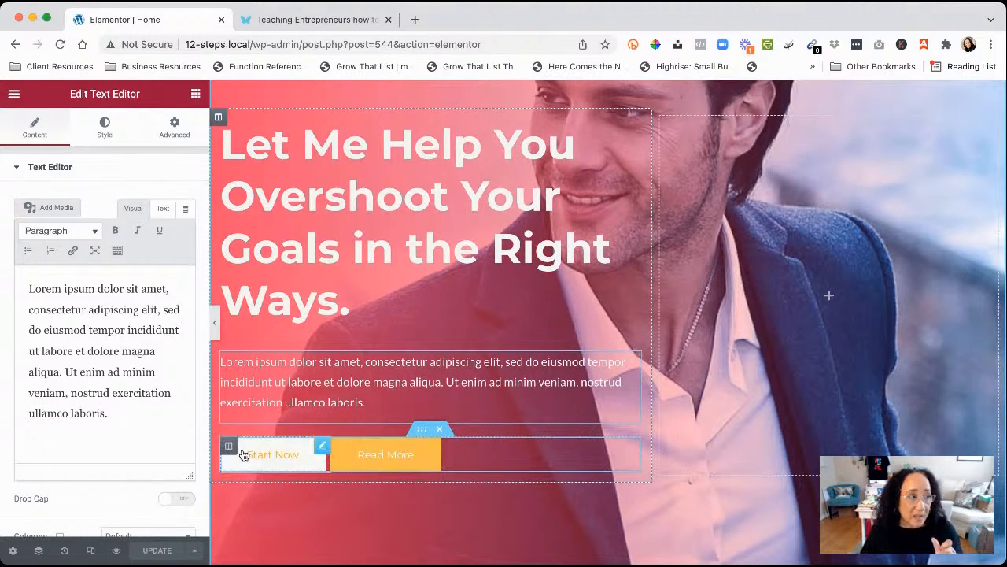
# Inspect the Start Now and Read More columns and buttons, then scroll back up
pyautogui.click(229, 447)
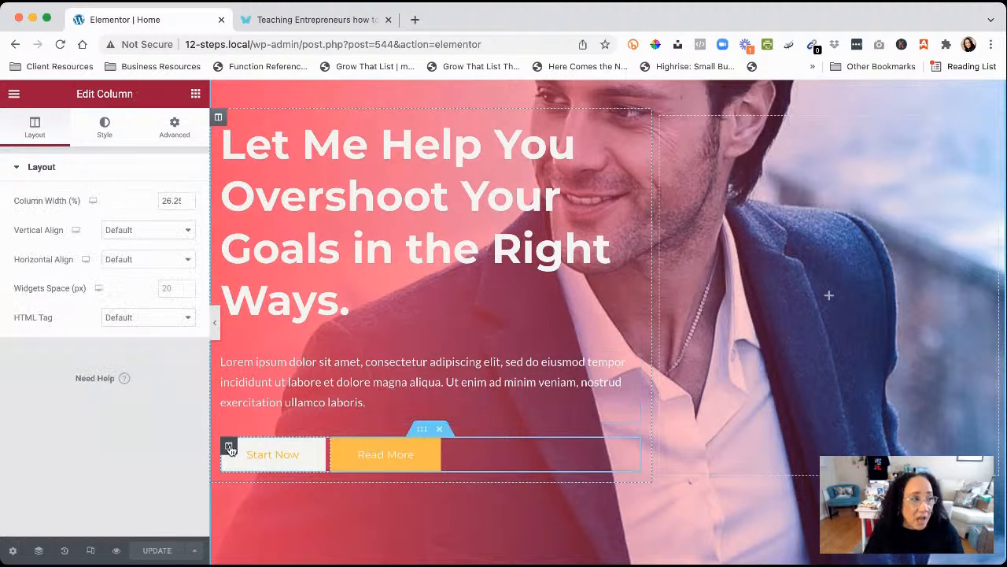
pyautogui.click(322, 448)
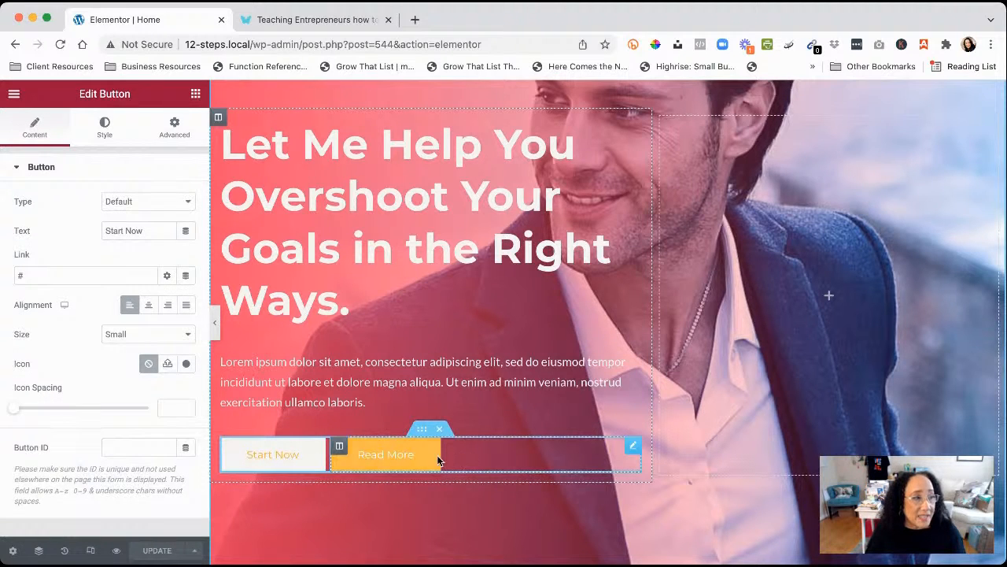
pyautogui.click(340, 447)
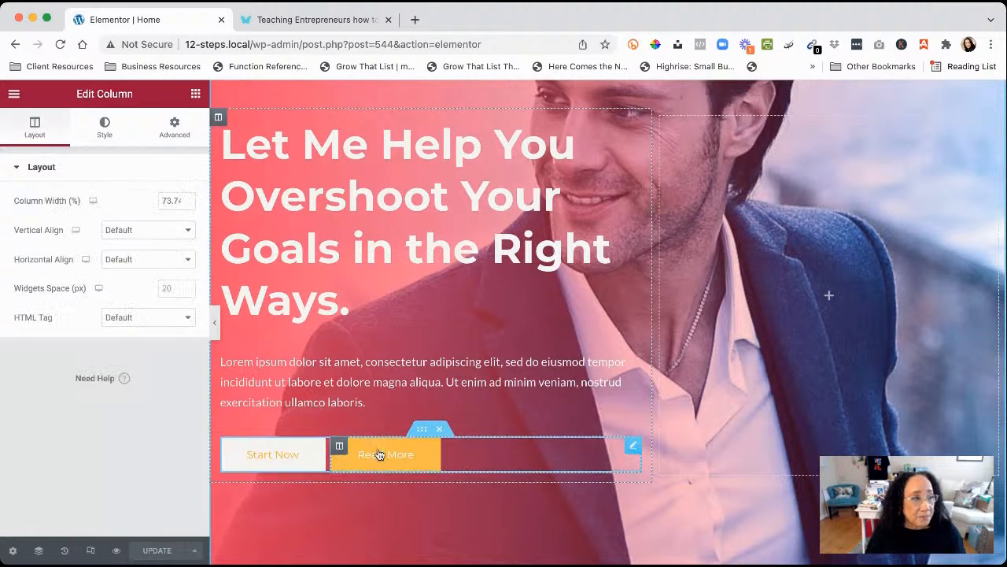
pyautogui.click(633, 446)
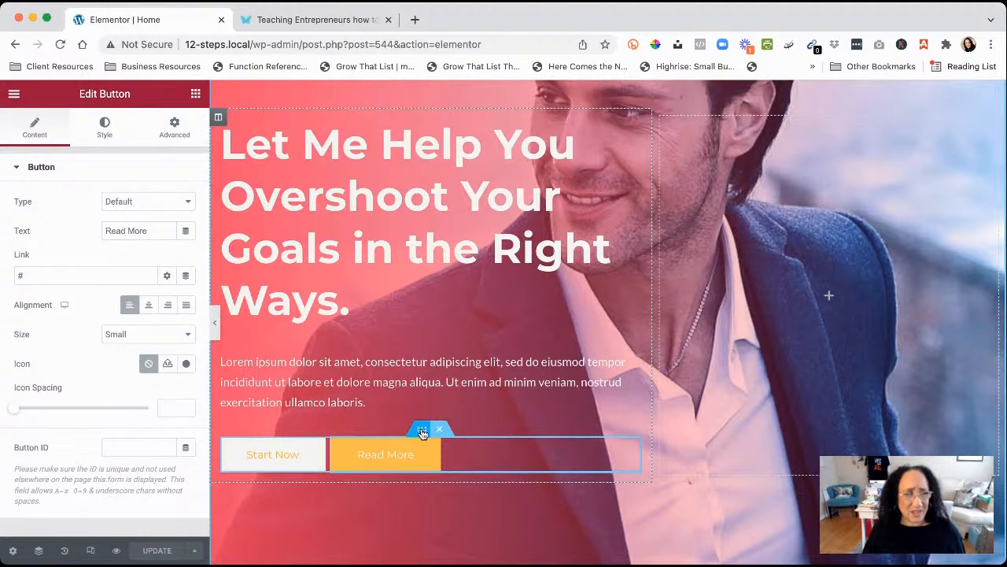
pyautogui.scroll(-3, 425, 433)
pyautogui.scroll(5, 427, 431)
pyautogui.scroll(2, 428, 425)
pyautogui.scroll(-4, 427, 425)
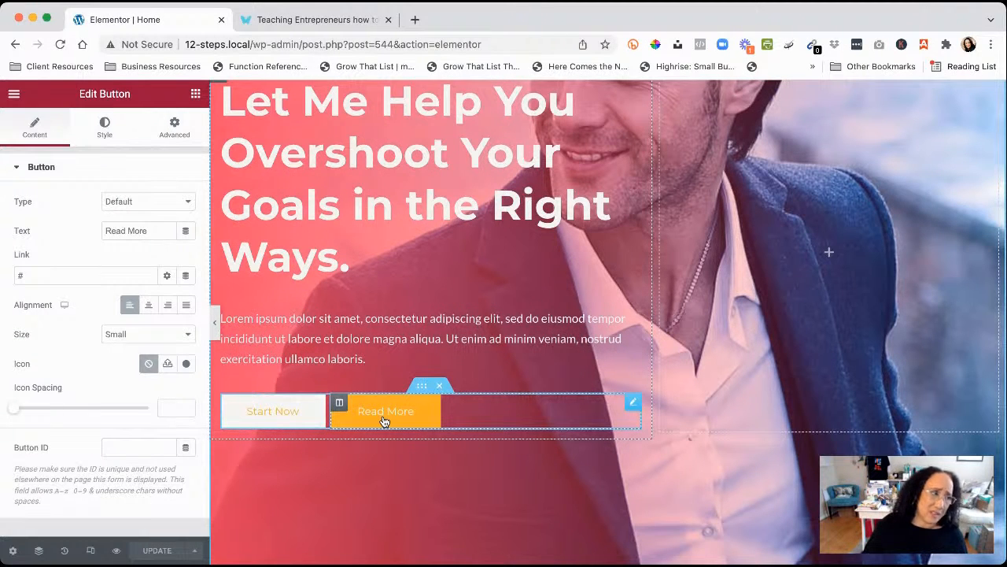
pyautogui.scroll(1, 384, 421)
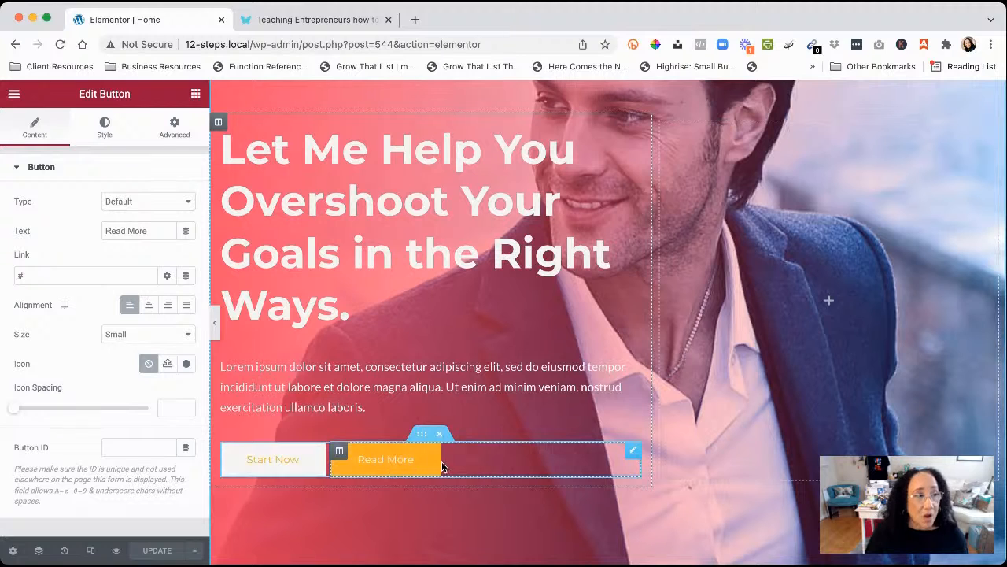
pyautogui.scroll(1, 572, 277)
pyautogui.scroll(1, 572, 277)
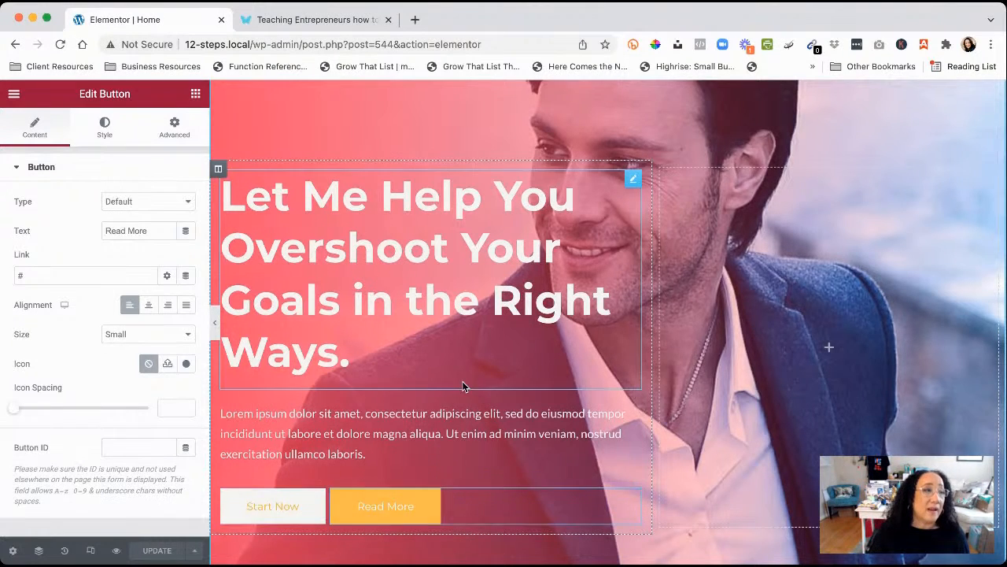
pyautogui.scroll(3, 463, 386)
# Walk through hero section, column, headline, paragraph and buttons row to the Read More button
pyautogui.click(607, 150)
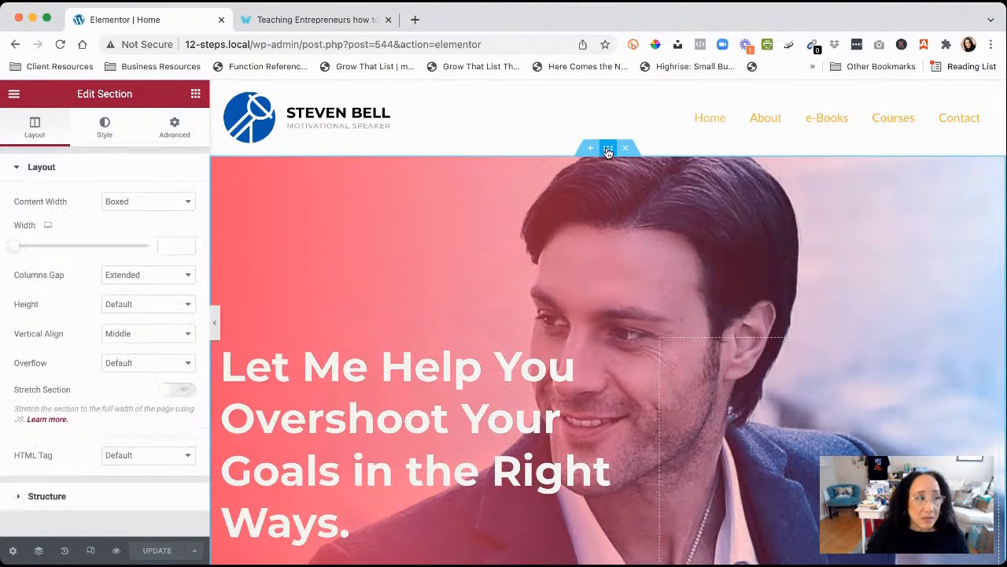
pyautogui.scroll(-2, 273, 353)
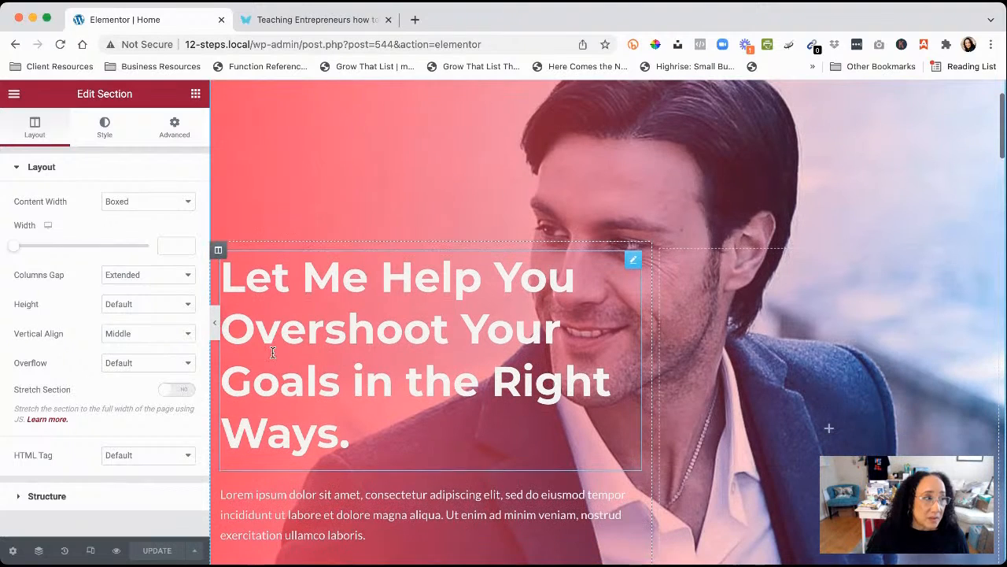
pyautogui.click(218, 250)
pyautogui.scroll(-2, 442, 336)
pyautogui.click(634, 187)
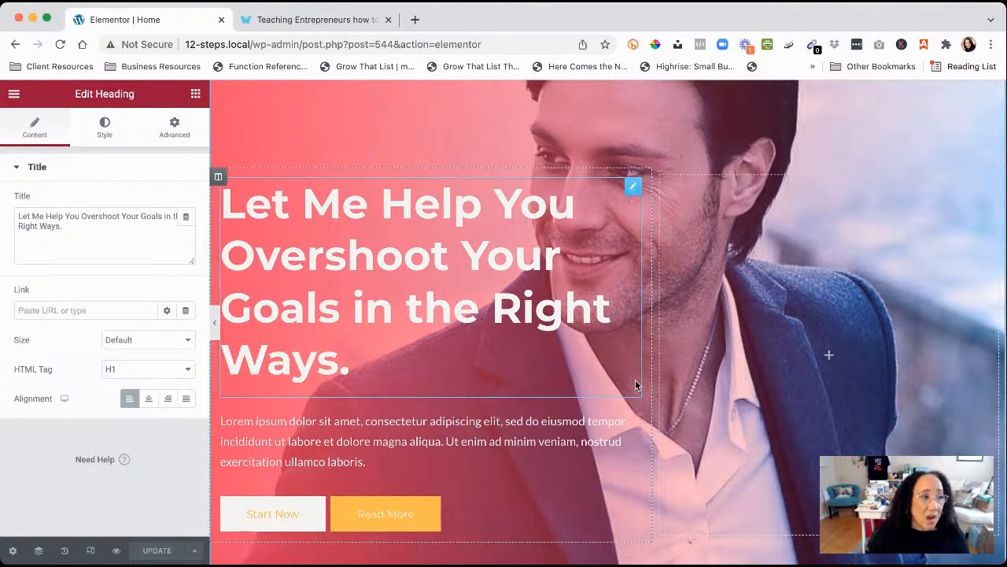
pyautogui.click(634, 423)
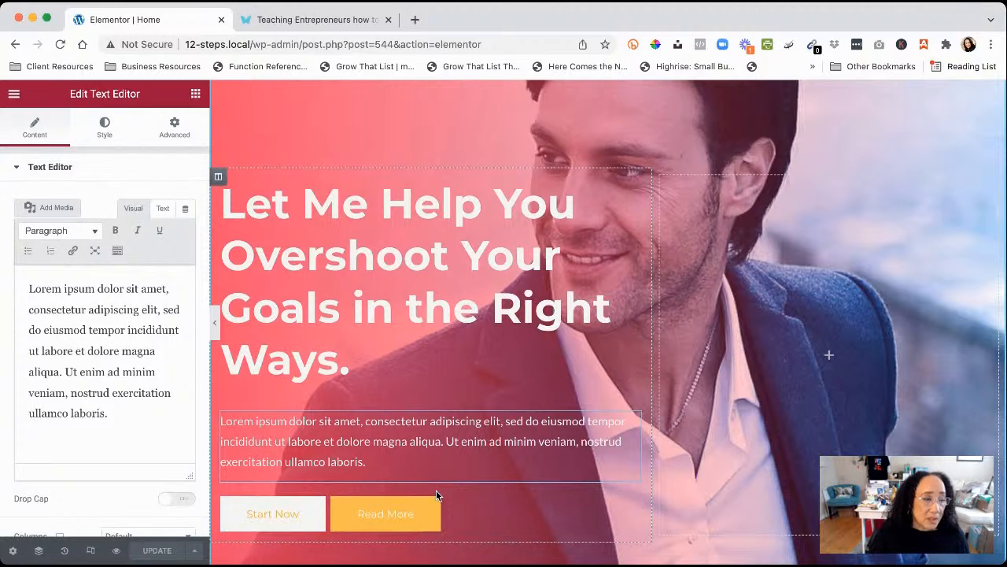
pyautogui.moveTo(423, 494)
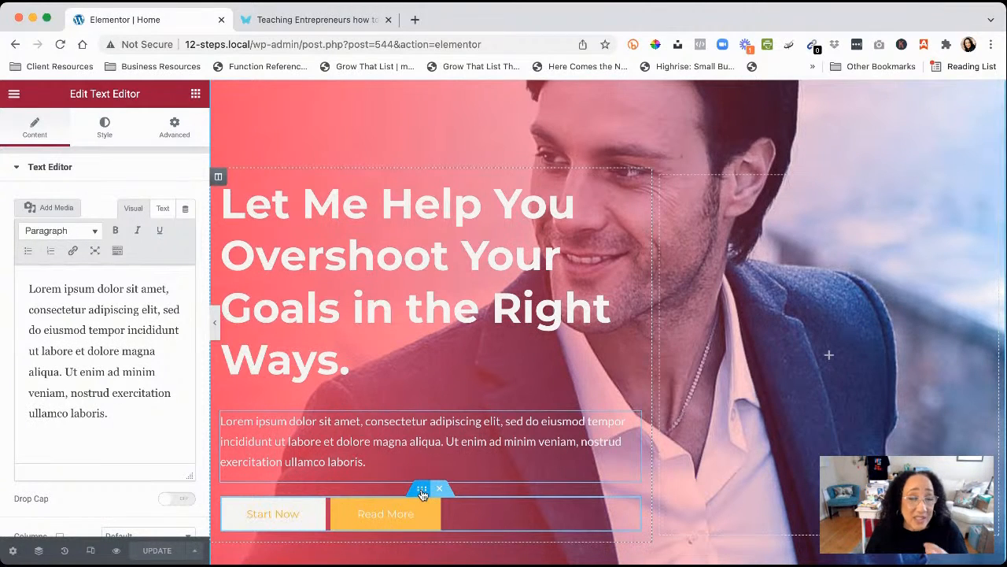
pyautogui.click(421, 493)
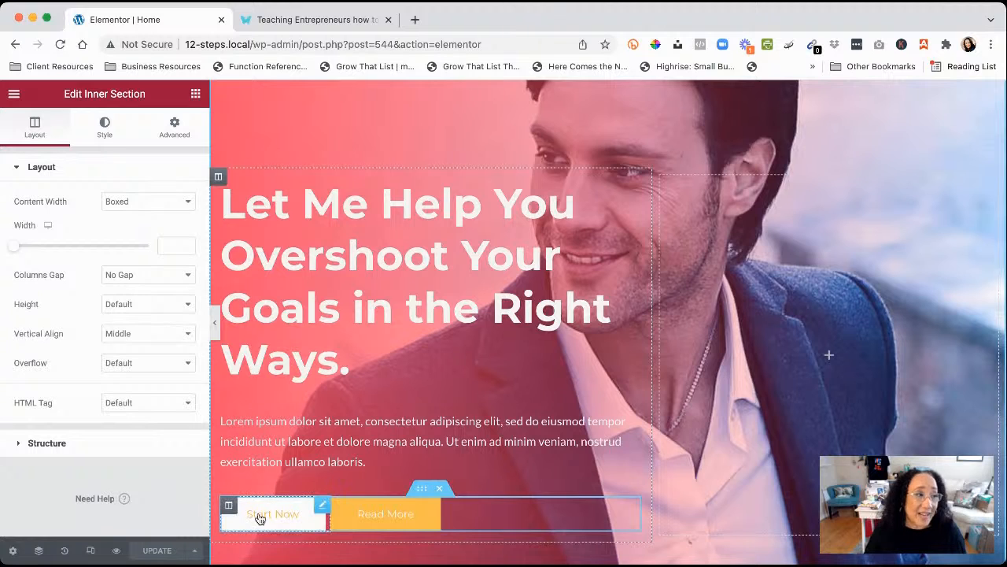
pyautogui.click(230, 508)
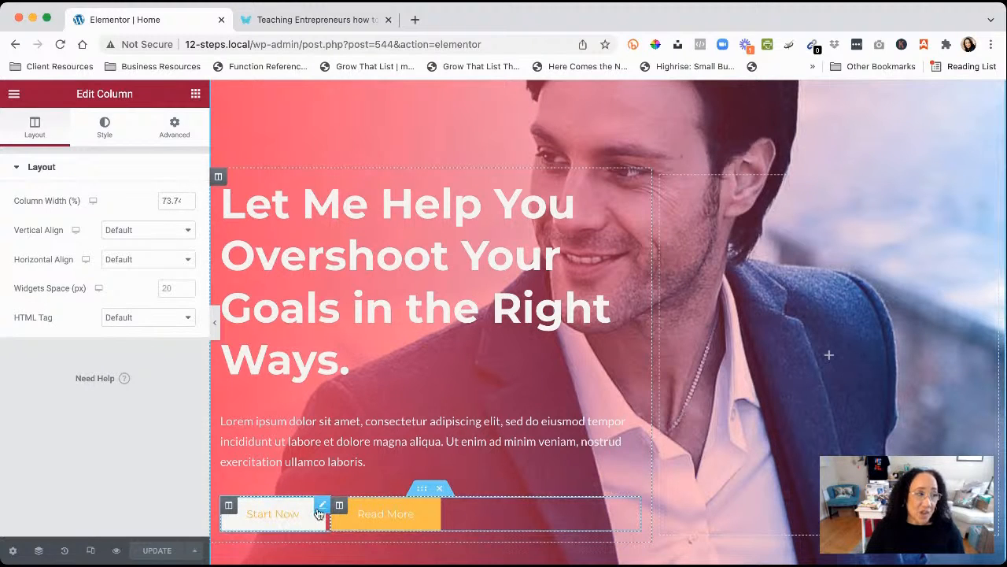
pyautogui.click(322, 506)
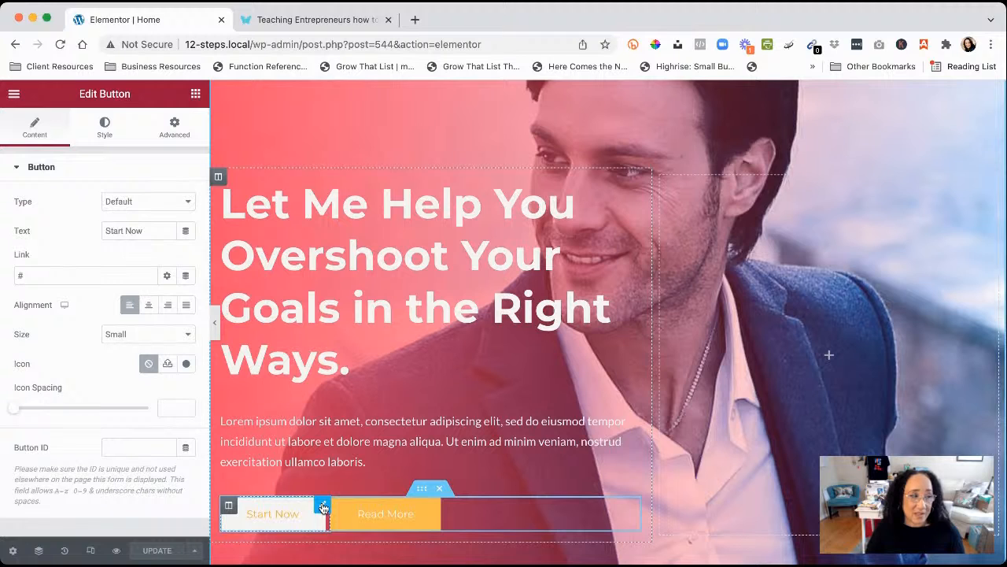
pyautogui.click(633, 507)
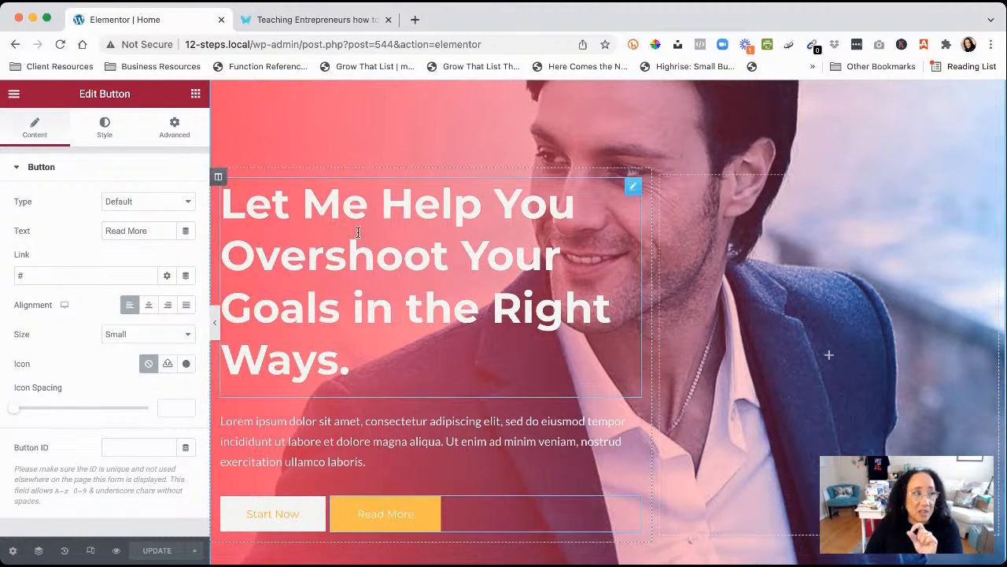
pyautogui.scroll(2, 371, 246)
pyautogui.scroll(2, 371, 245)
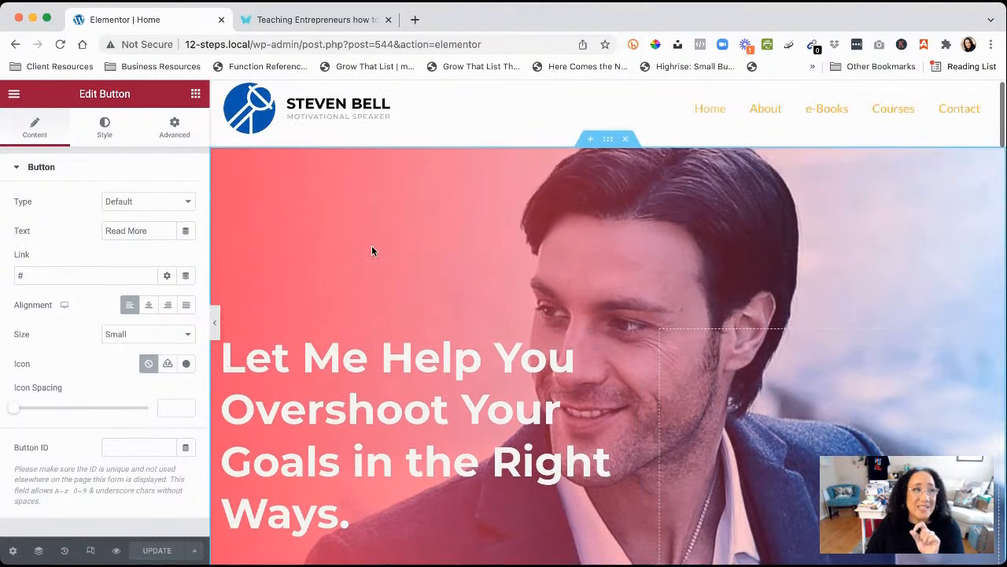
# Move from the hero section to the As Featured In section, column and logo gallery settings
pyautogui.click(610, 144)
pyautogui.scroll(-7, 551, 339)
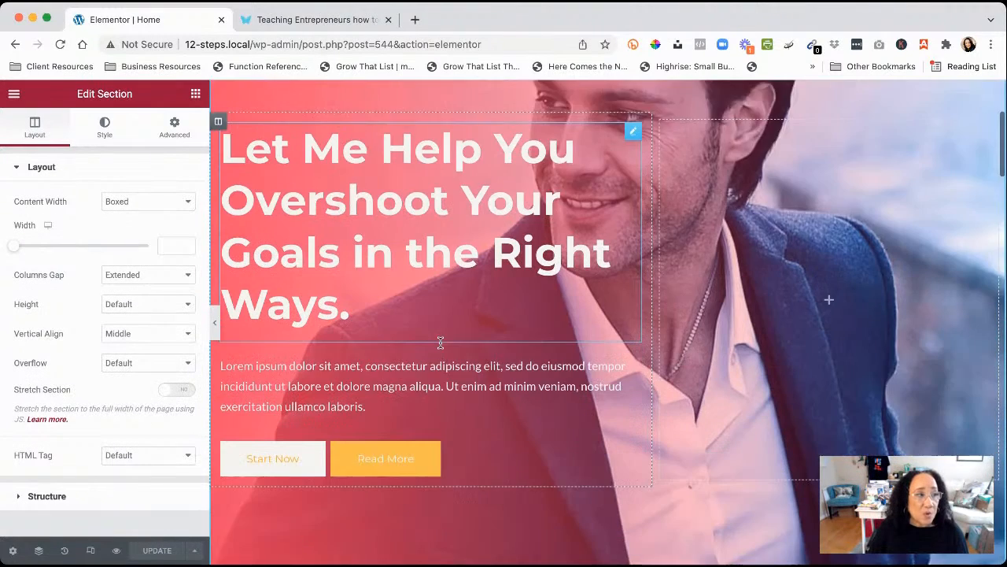
pyautogui.scroll(-2, 571, 457)
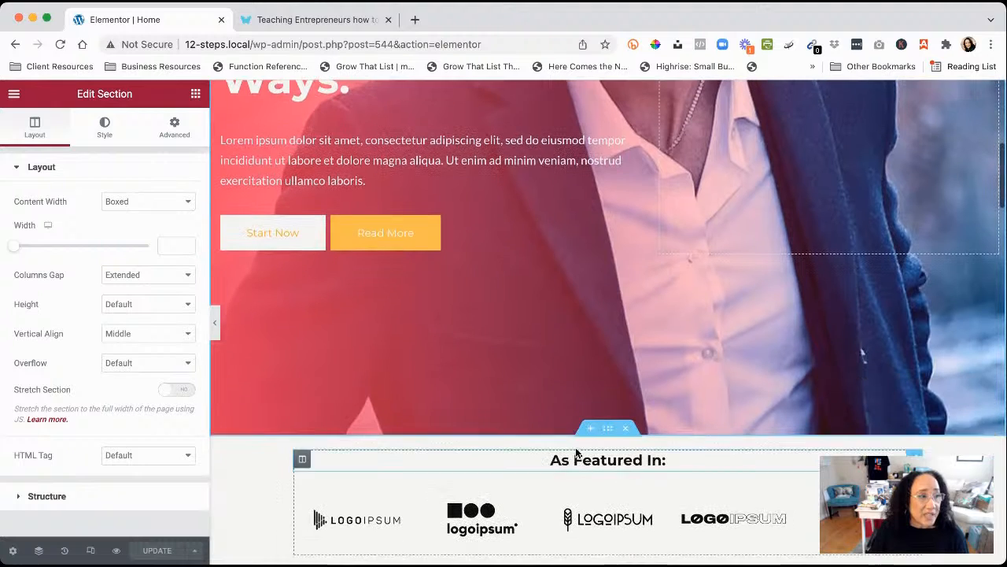
pyautogui.click(606, 432)
pyautogui.scroll(-2, 472, 464)
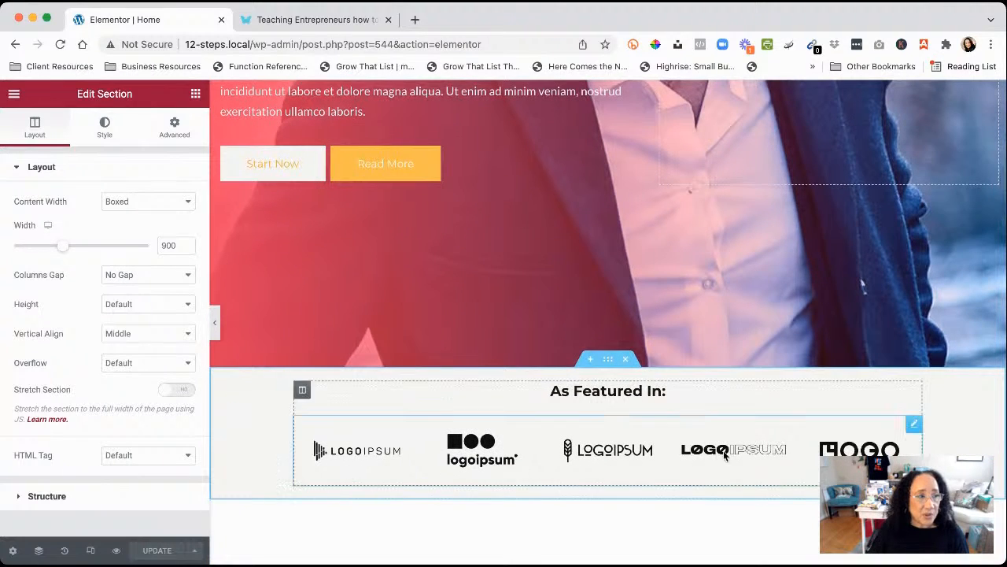
pyautogui.click(302, 389)
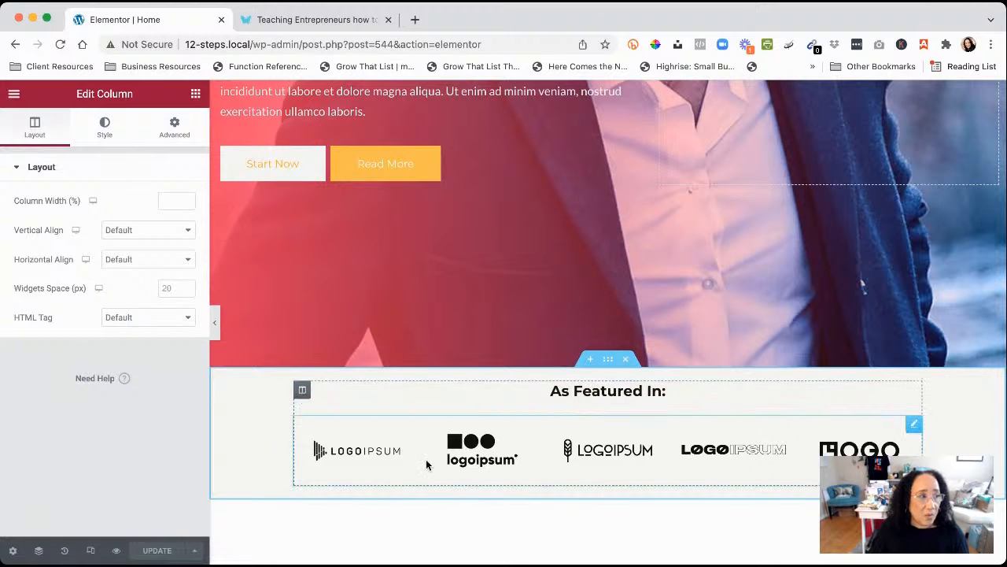
pyautogui.click(914, 425)
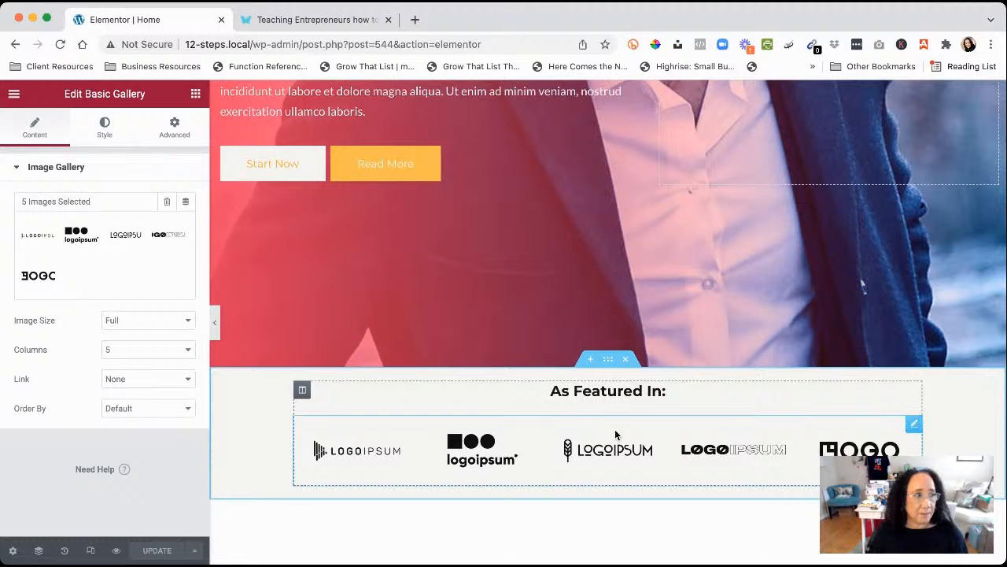
pyautogui.scroll(-3, 645, 438)
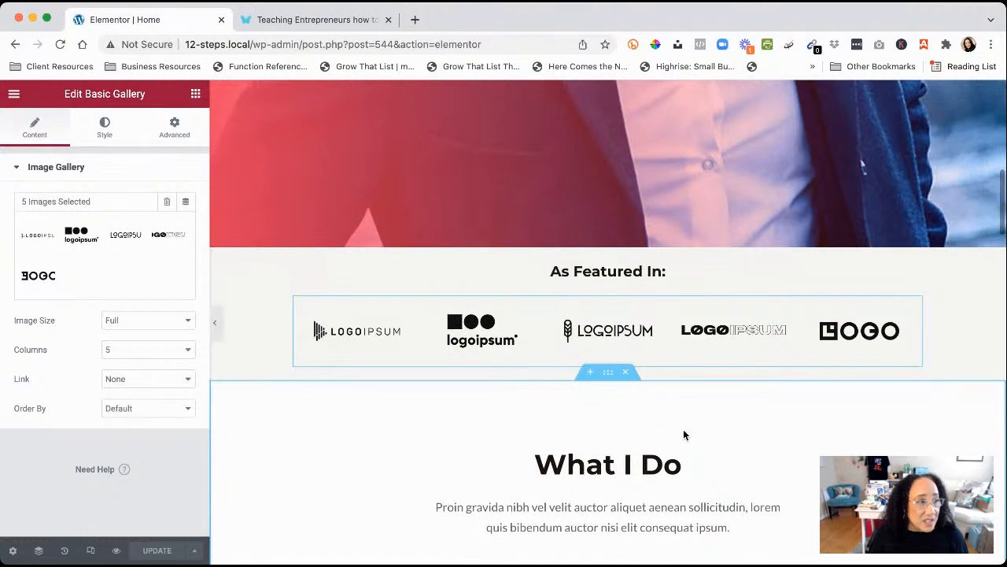
# Inspect the What I Do section, column, heading and paragraph settings
pyautogui.click(606, 374)
pyautogui.scroll(-2, 605, 379)
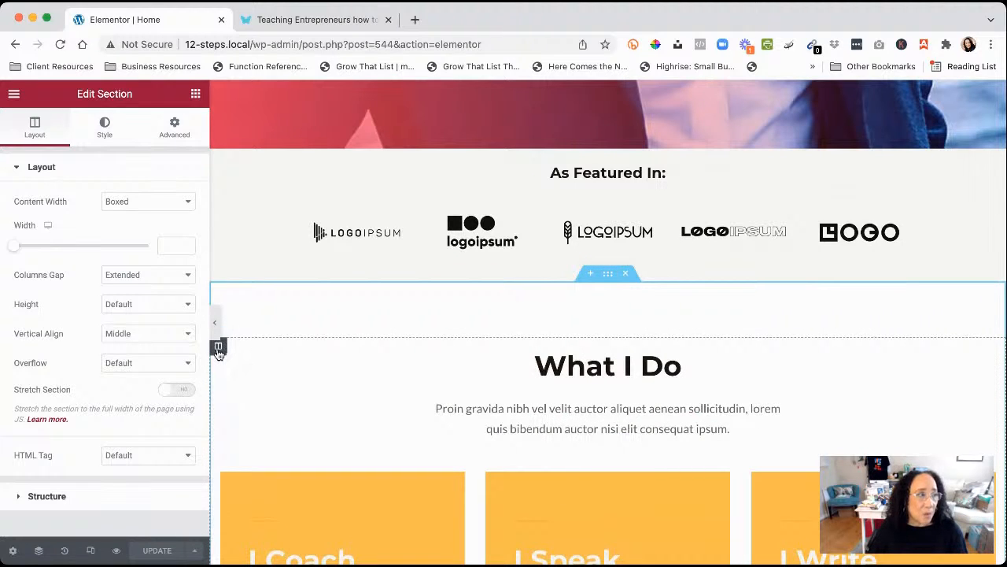
pyautogui.click(218, 347)
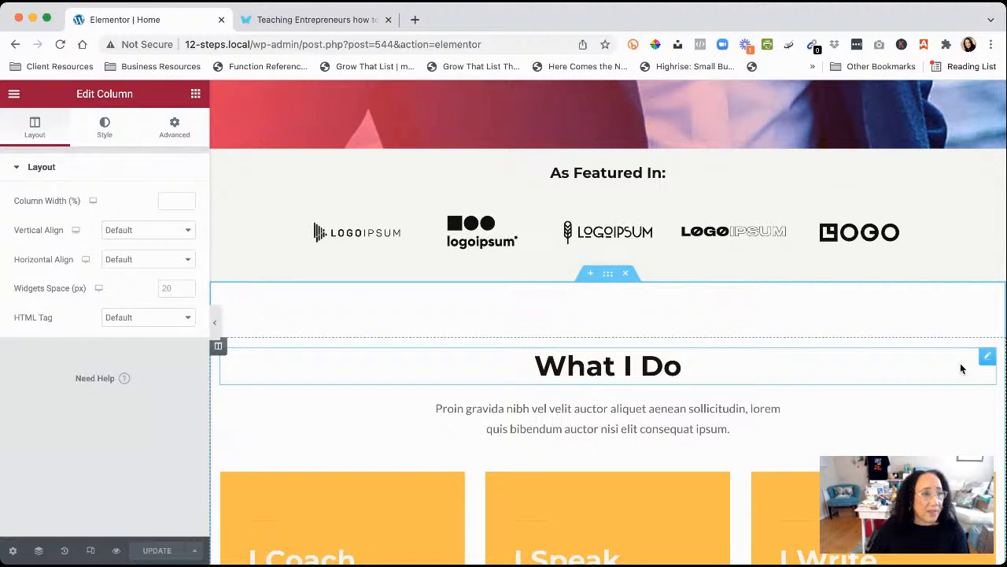
pyautogui.click(987, 356)
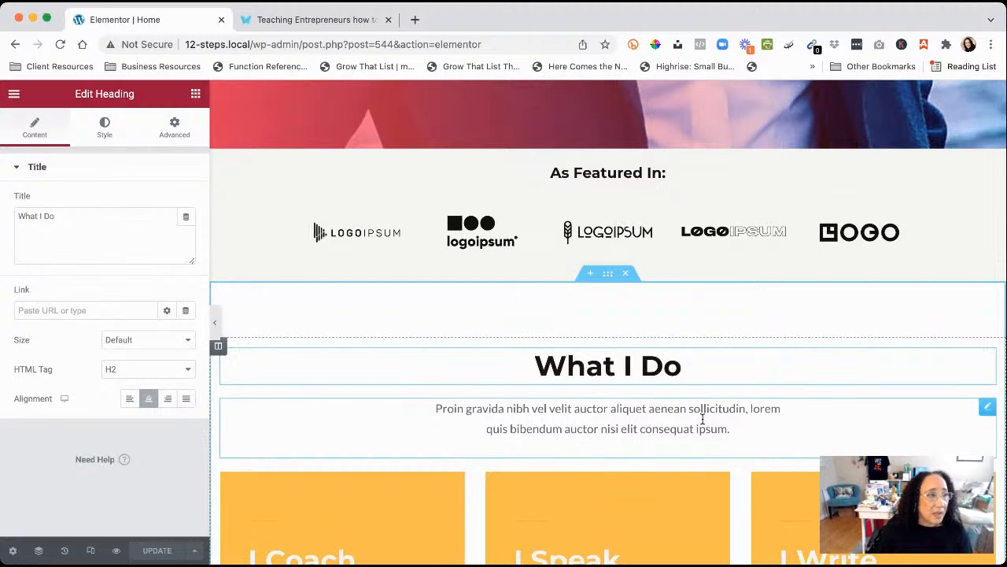
pyautogui.click(987, 406)
pyautogui.scroll(-1, 795, 418)
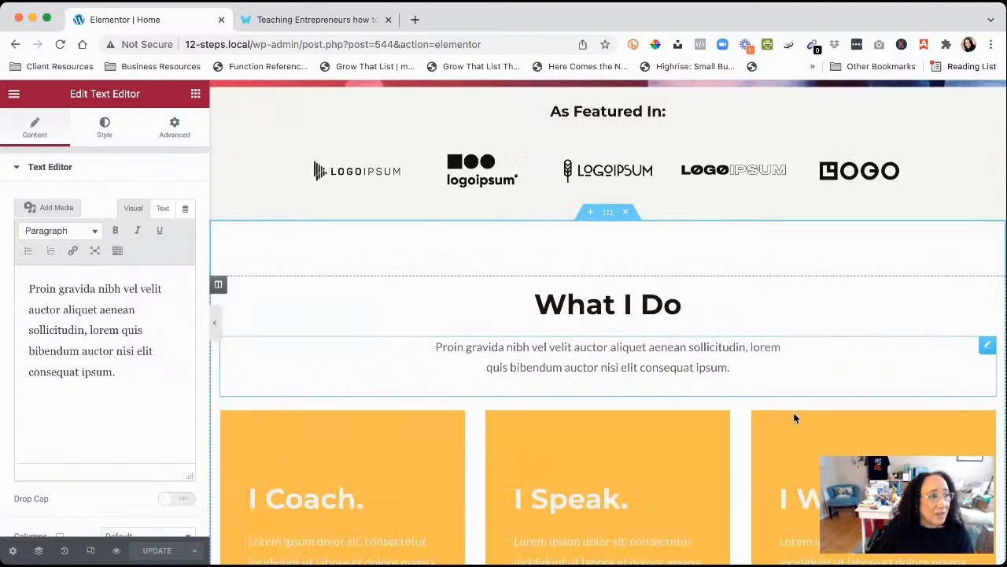
pyautogui.scroll(-2, 795, 419)
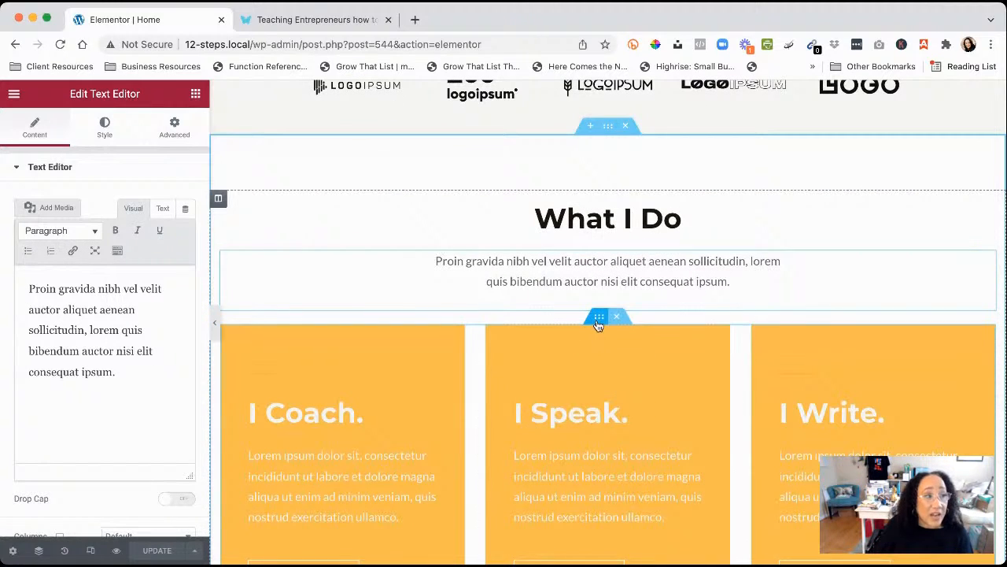
# Check the card row and I Coach heading, text and button, ending on the Need Advice? row
pyautogui.click(598, 318)
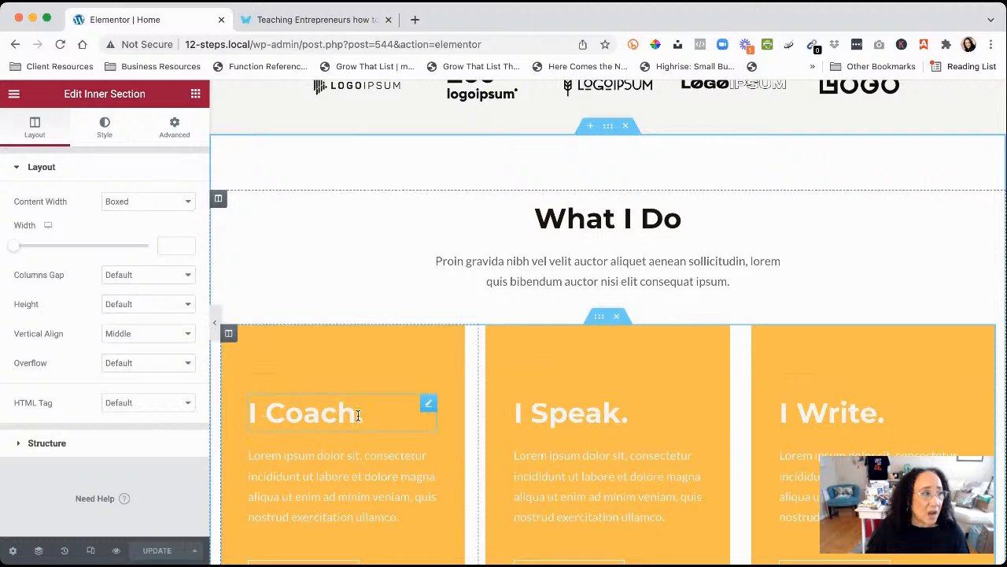
pyautogui.click(429, 405)
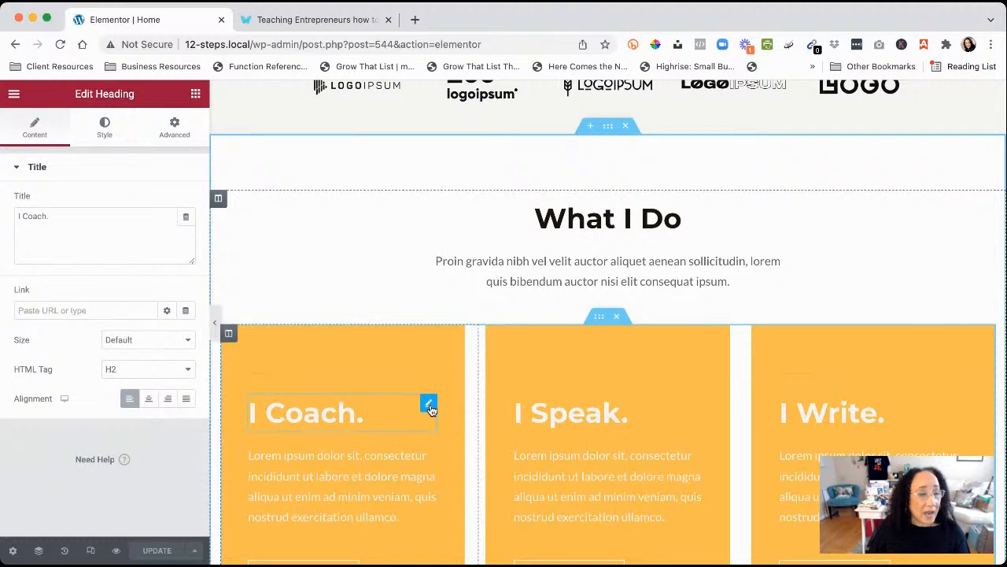
pyautogui.scroll(-3, 430, 408)
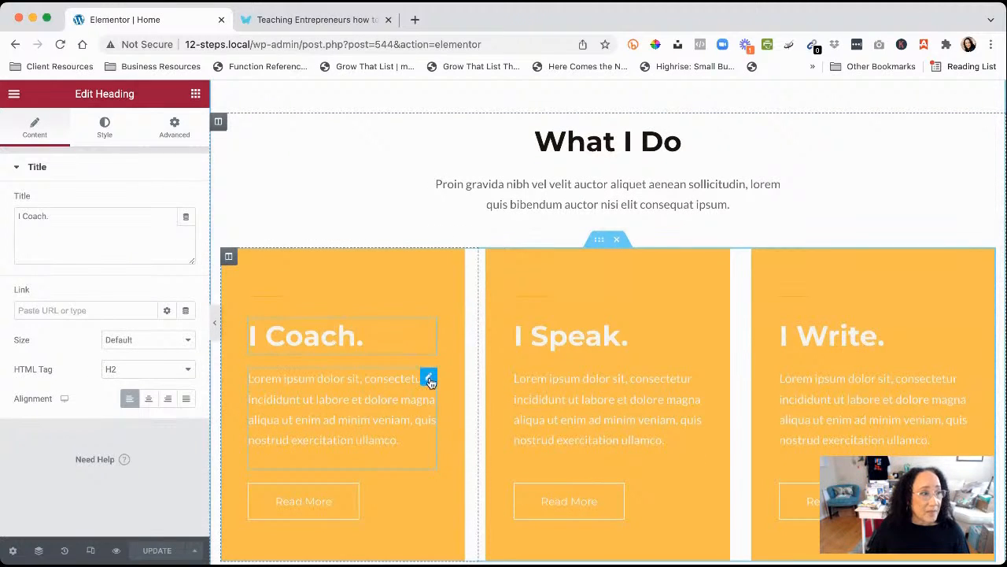
pyautogui.click(429, 379)
pyautogui.scroll(-4, 427, 396)
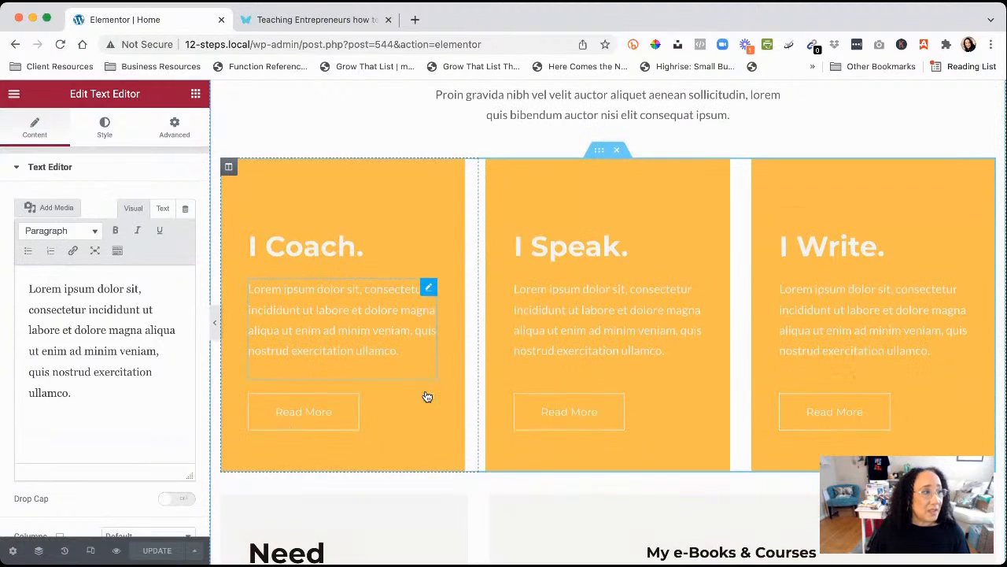
pyautogui.click(428, 396)
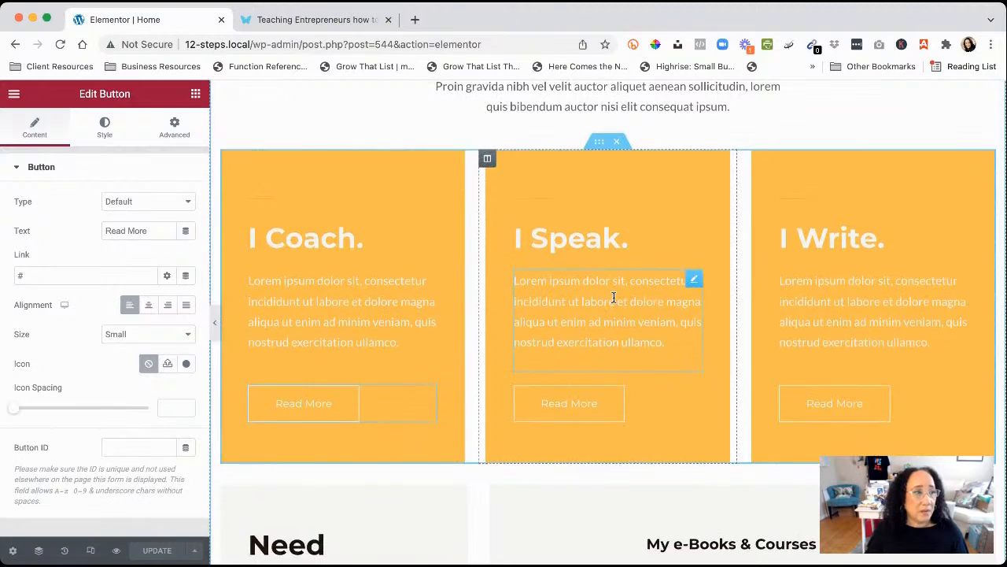
pyautogui.scroll(-5, 615, 299)
pyautogui.click(601, 230)
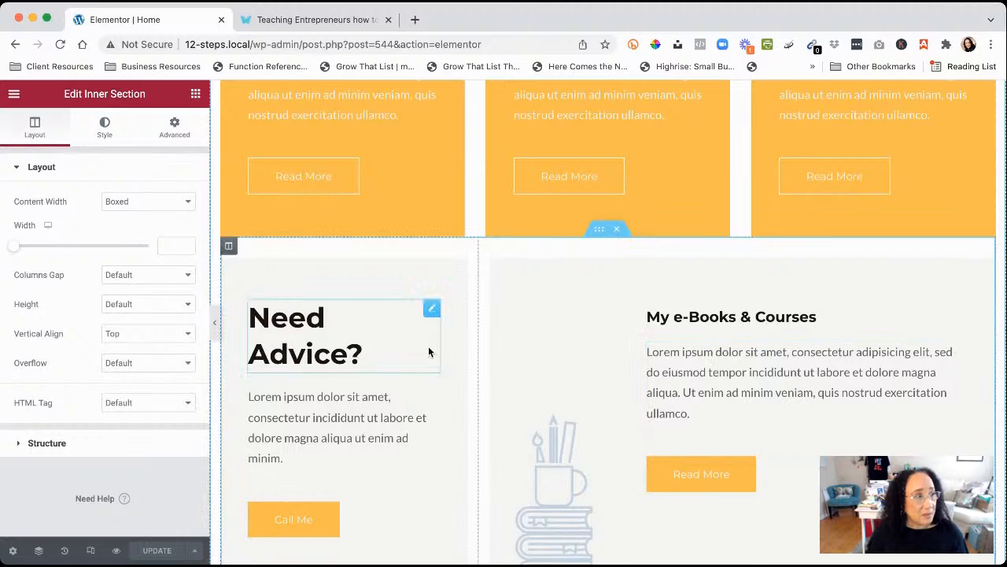
# Inspect the Need Advice?, book illustration and My e-Books & Courses column settings
pyautogui.click(229, 248)
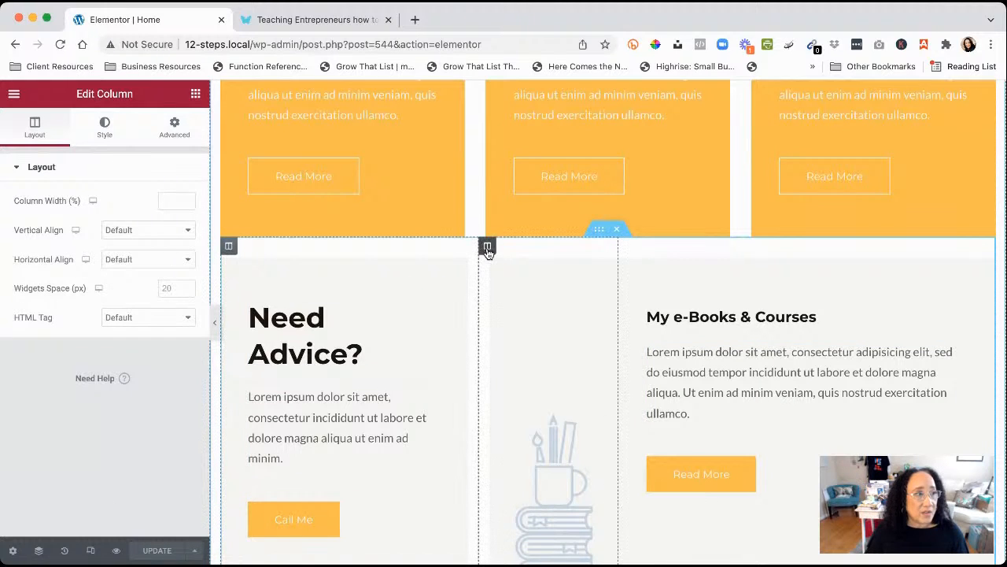
pyautogui.click(487, 245)
pyautogui.scroll(-1, 559, 441)
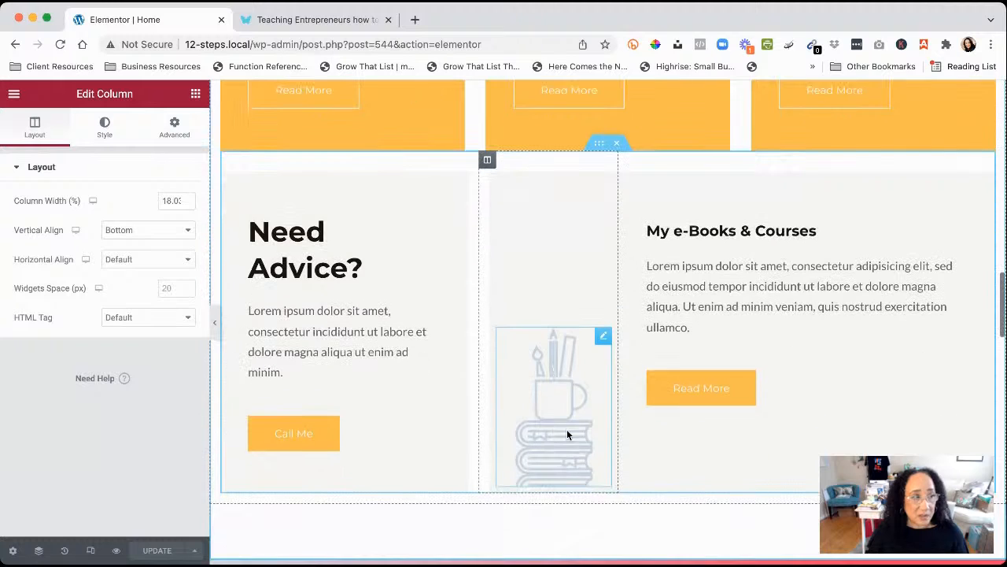
pyautogui.scroll(2, 563, 416)
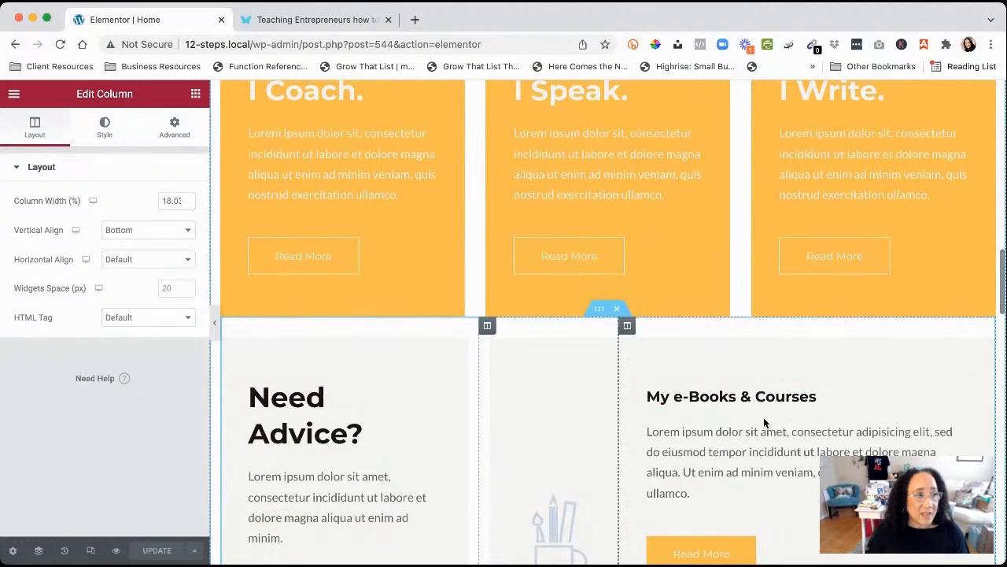
pyautogui.click(627, 325)
# Scroll down through Testimonials and My Story, then slightly back up
pyautogui.scroll(-1, 735, 449)
pyautogui.scroll(-2, 710, 468)
pyautogui.scroll(-2, 709, 466)
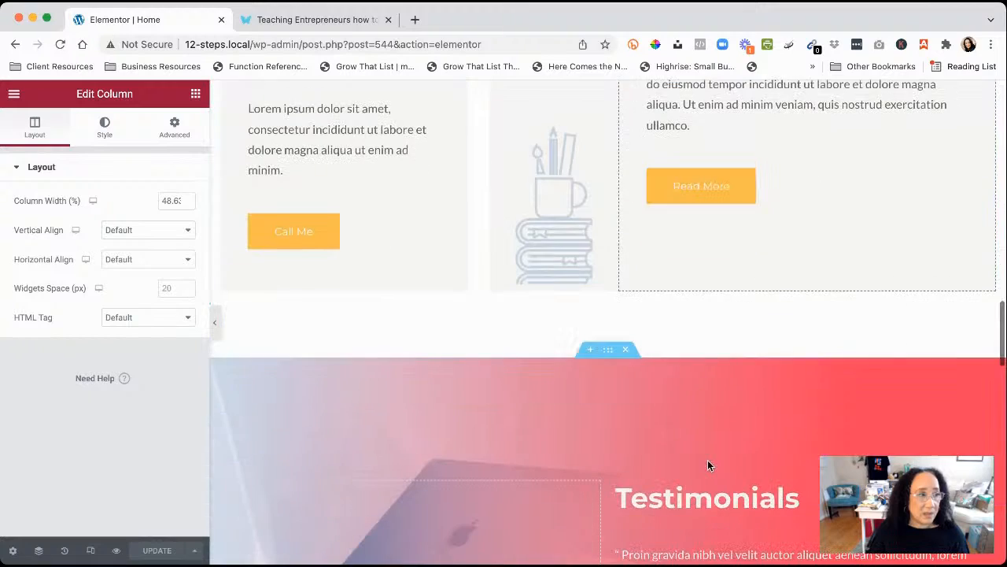
pyautogui.scroll(-3, 641, 445)
pyautogui.scroll(-1, 639, 445)
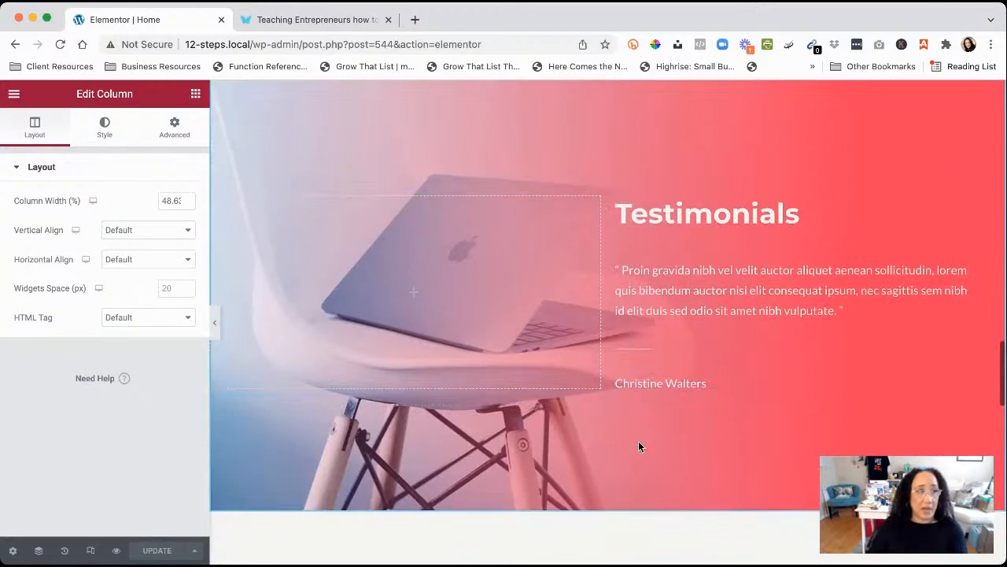
pyautogui.scroll(-3, 627, 273)
pyautogui.scroll(-5, 627, 273)
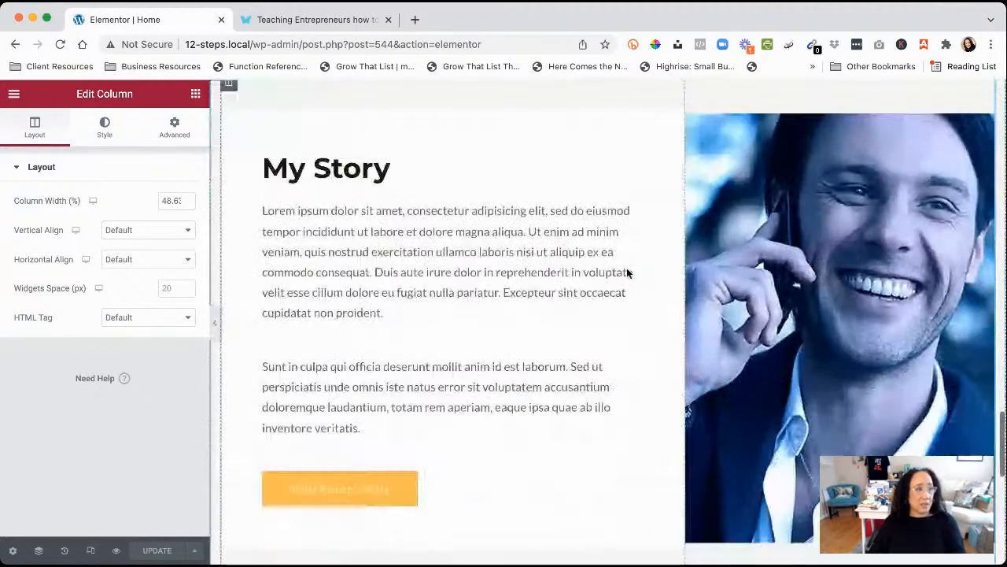
pyautogui.scroll(20, 627, 274)
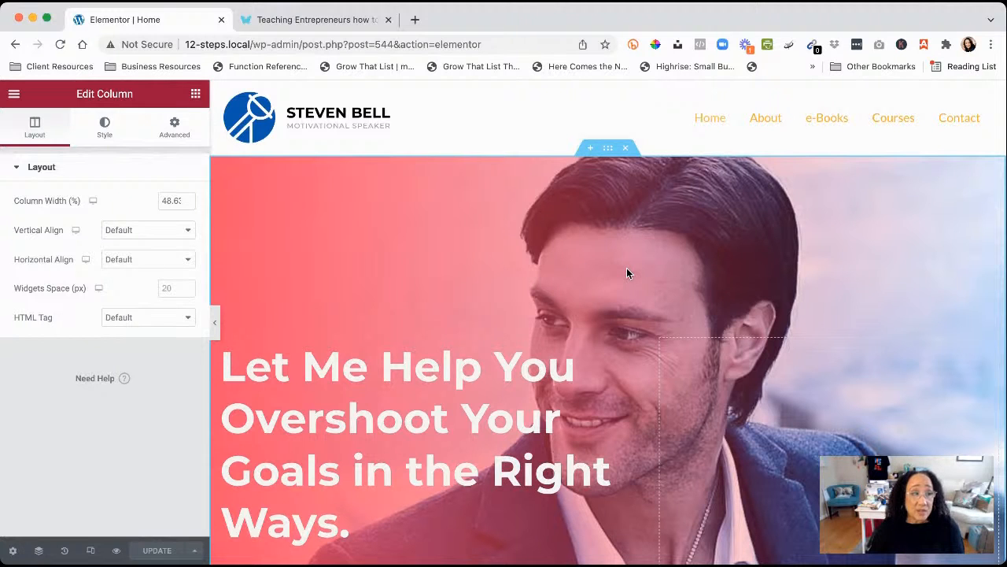
# Return to the top of the Home page and open the hero's Edit Section panel
pyautogui.scroll(-3, 601, 397)
pyautogui.scroll(-5, 600, 396)
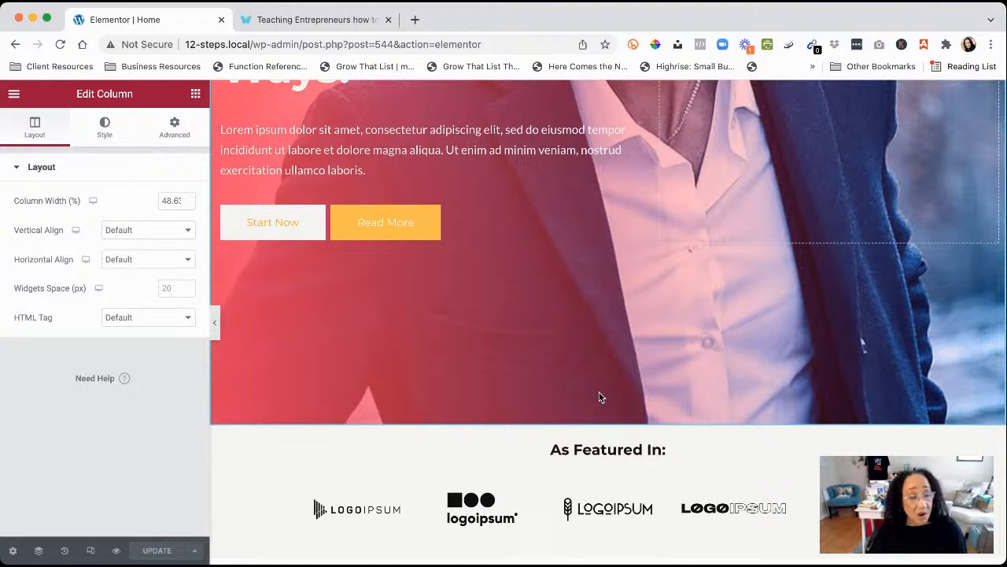
pyautogui.scroll(5, 701, 403)
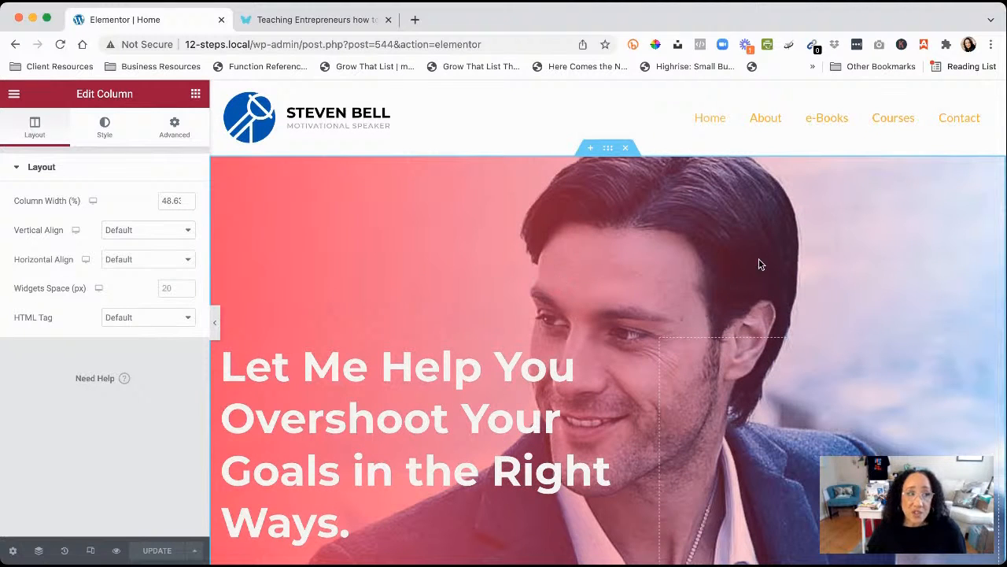
pyautogui.click(607, 149)
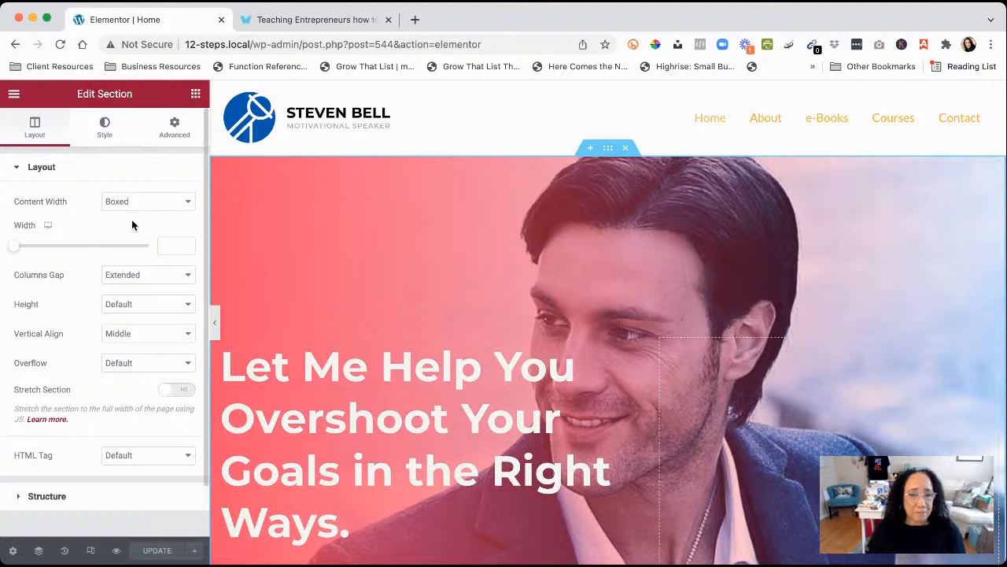
pyautogui.click(215, 326)
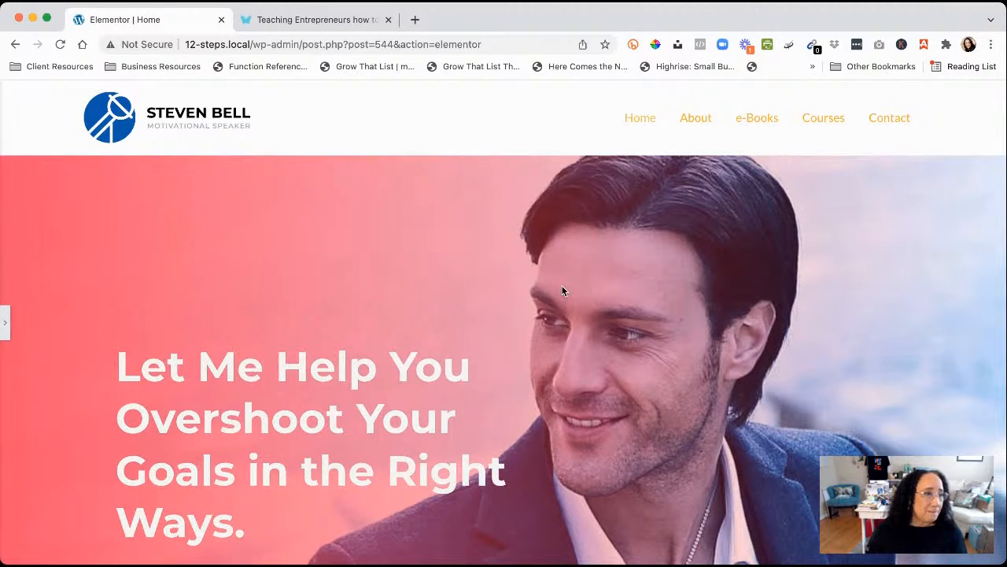
pyautogui.scroll(-6, 563, 291)
pyautogui.scroll(5, 563, 291)
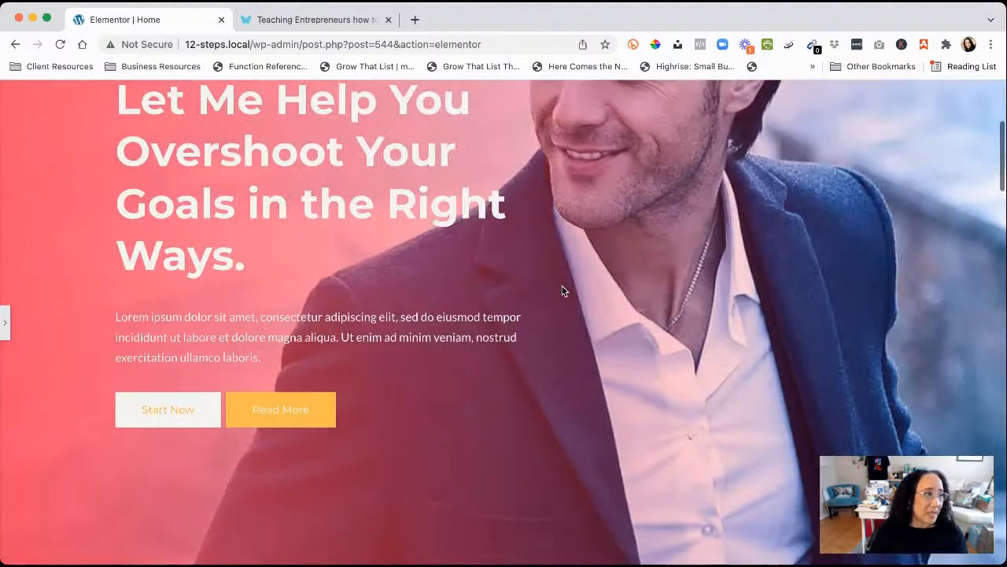
pyautogui.click(6, 327)
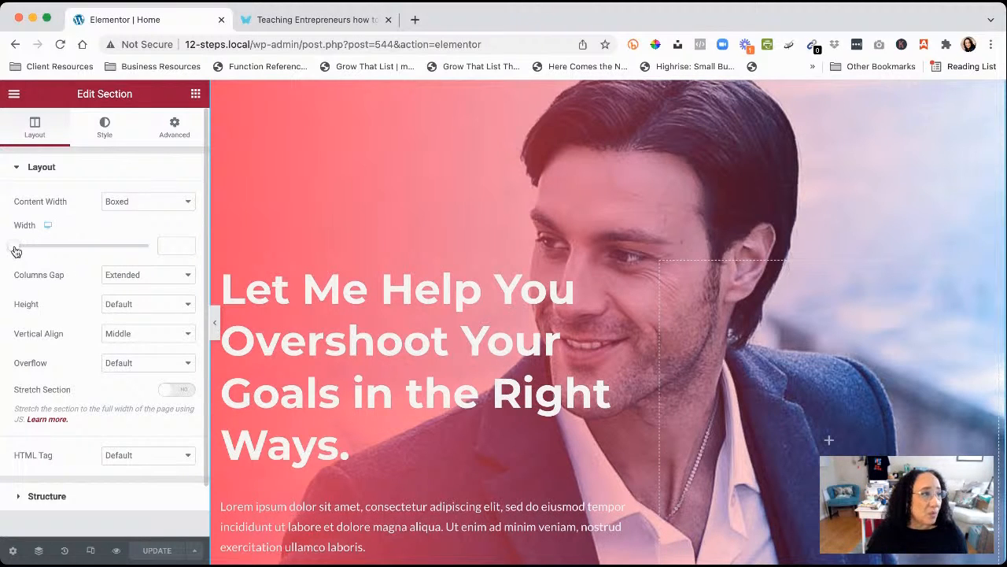
# Try hero widths like 1148, then delete the 767 value so Width is empty
pyautogui.moveTo(15, 250); pyautogui.dragTo(169, 251)
pyautogui.moveTo(90, 252); pyautogui.dragTo(51, 253)
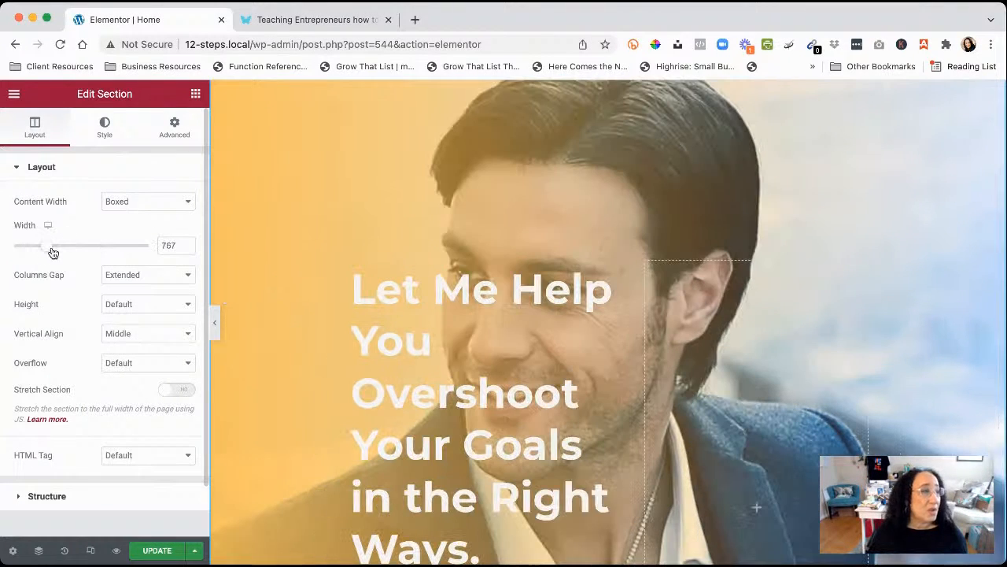
pyautogui.doubleClick(176, 245)
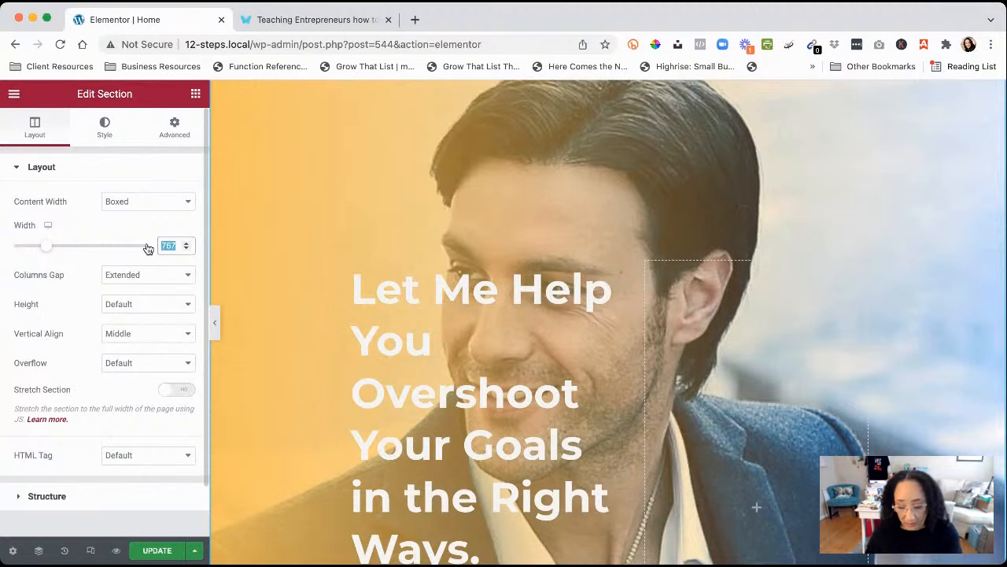
pyautogui.press('BackSpace')
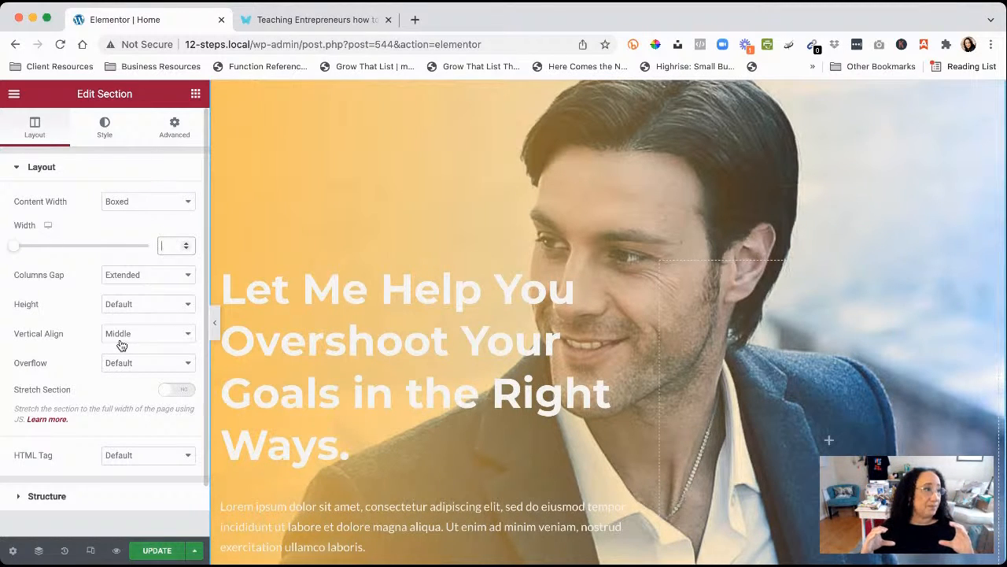
pyautogui.click(125, 227)
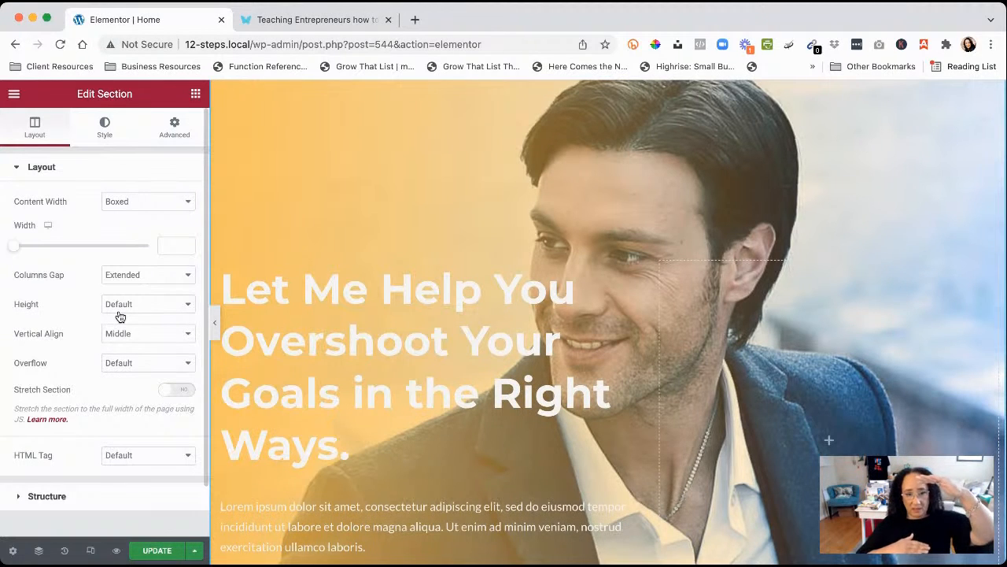
pyautogui.scroll(-1, 122, 314)
pyautogui.scroll(-2, 469, 344)
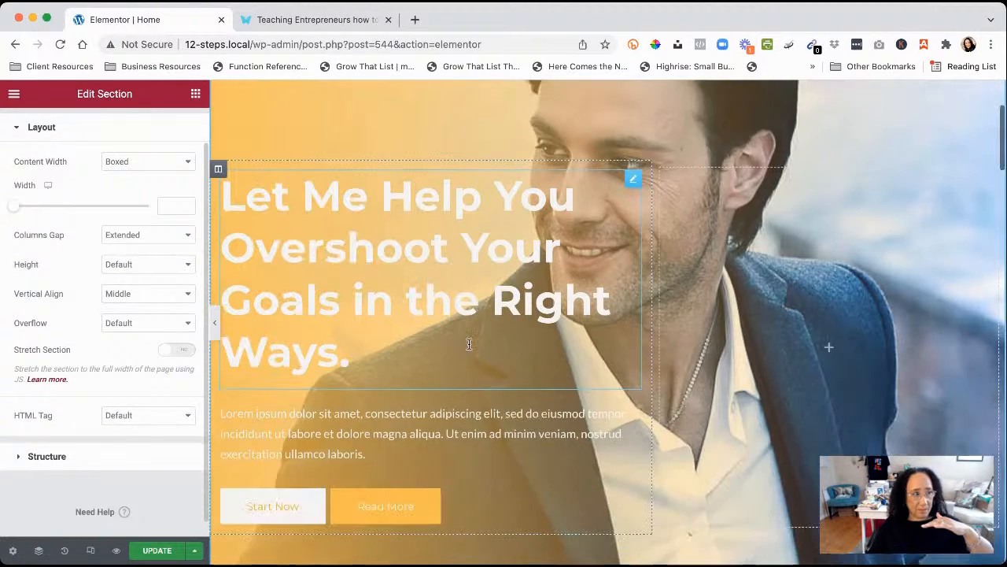
pyautogui.scroll(-4, 468, 343)
pyautogui.scroll(5, 469, 343)
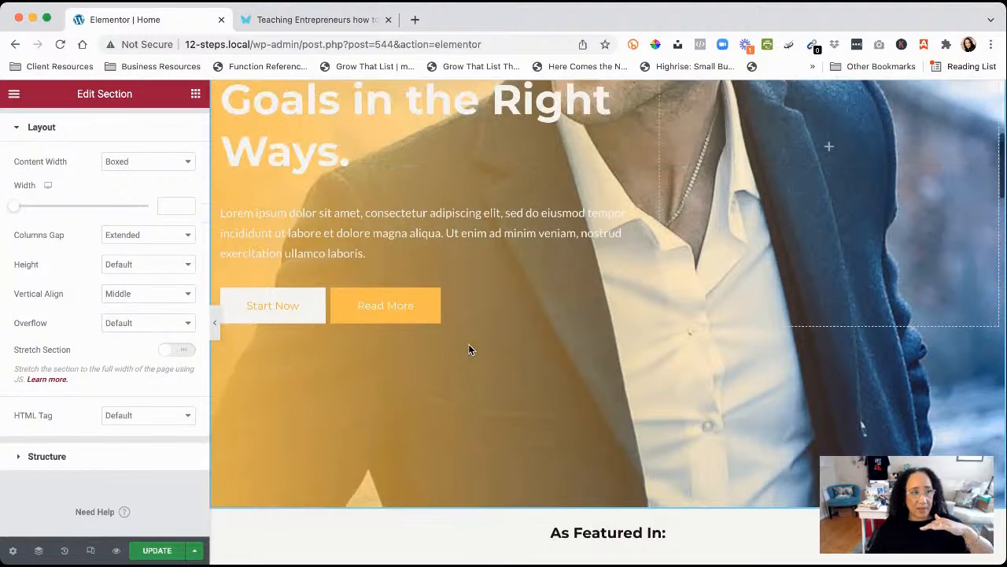
pyautogui.scroll(2, 469, 349)
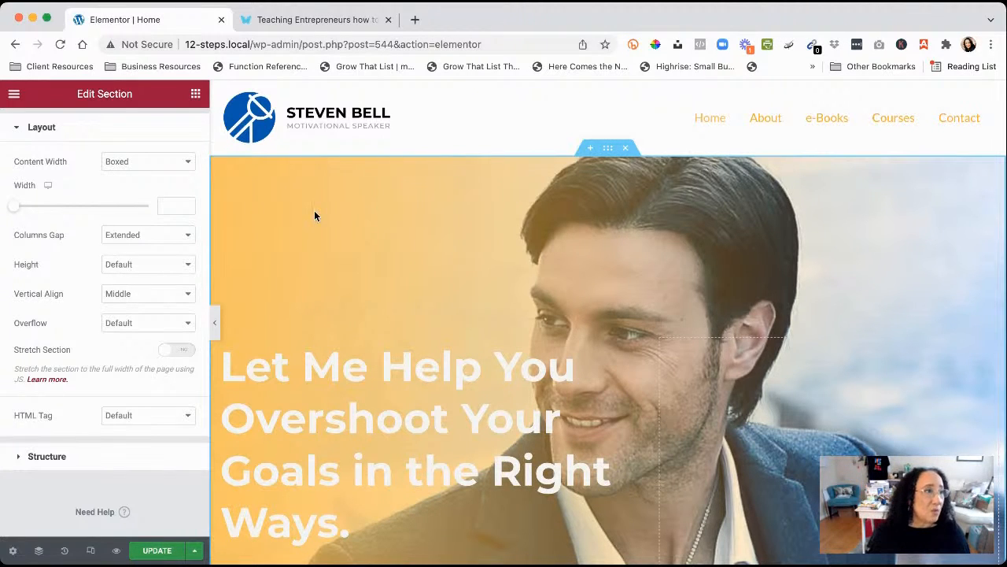
pyautogui.scroll(2, 113, 275)
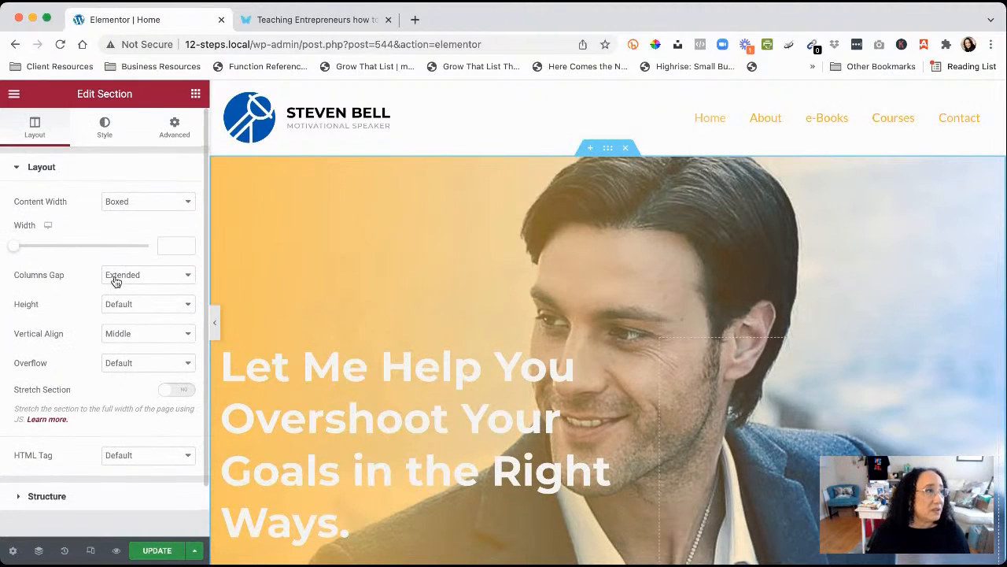
# Reselect hero-free-img in the Media Library and insert it as the section background image
pyautogui.click(104, 134)
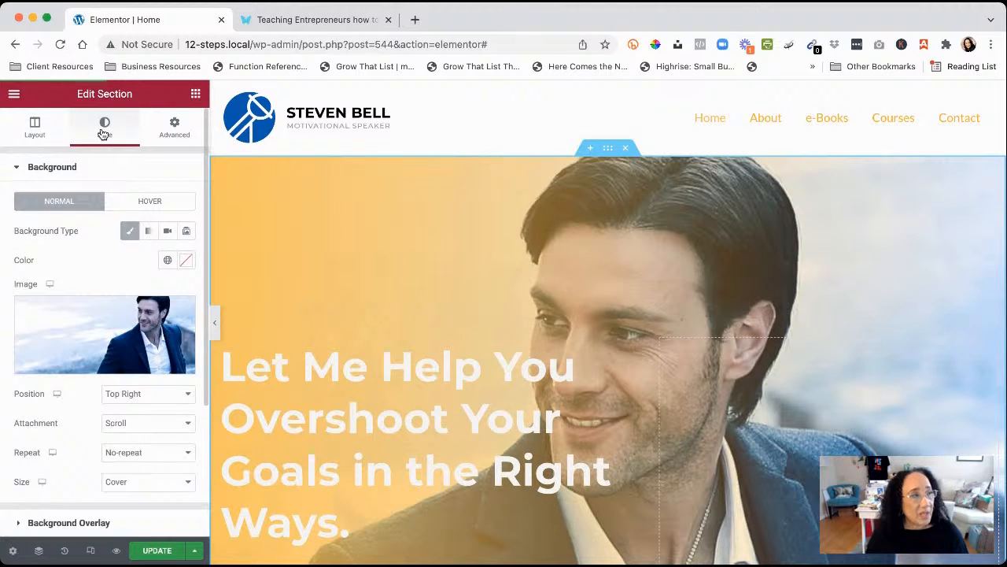
pyautogui.click(109, 328)
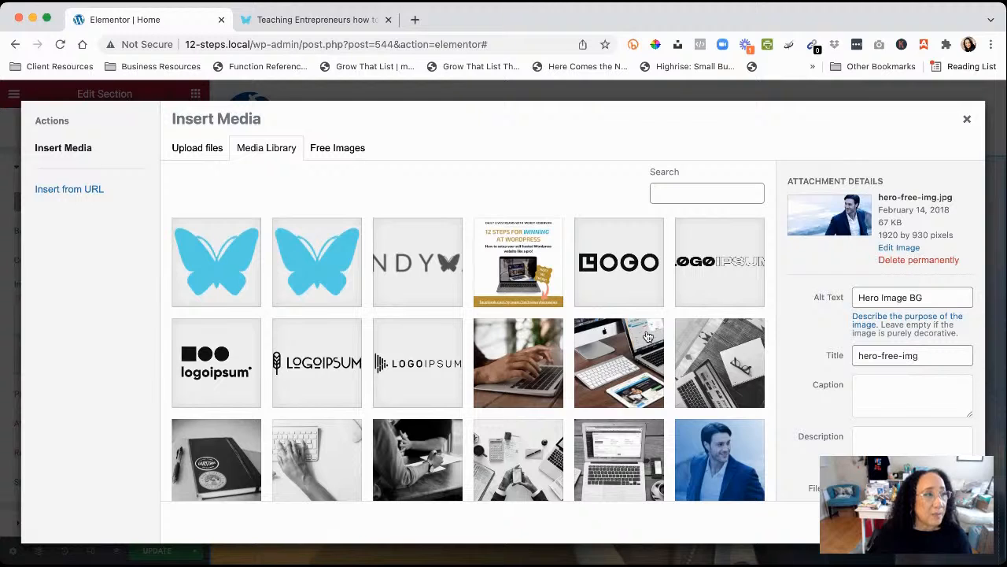
pyautogui.scroll(-5, 646, 335)
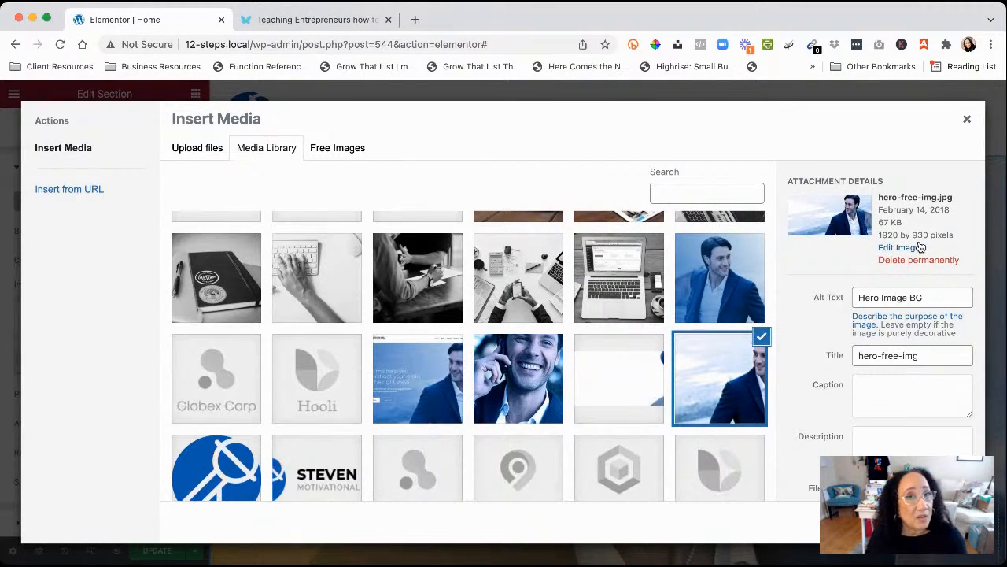
pyautogui.click(719, 373)
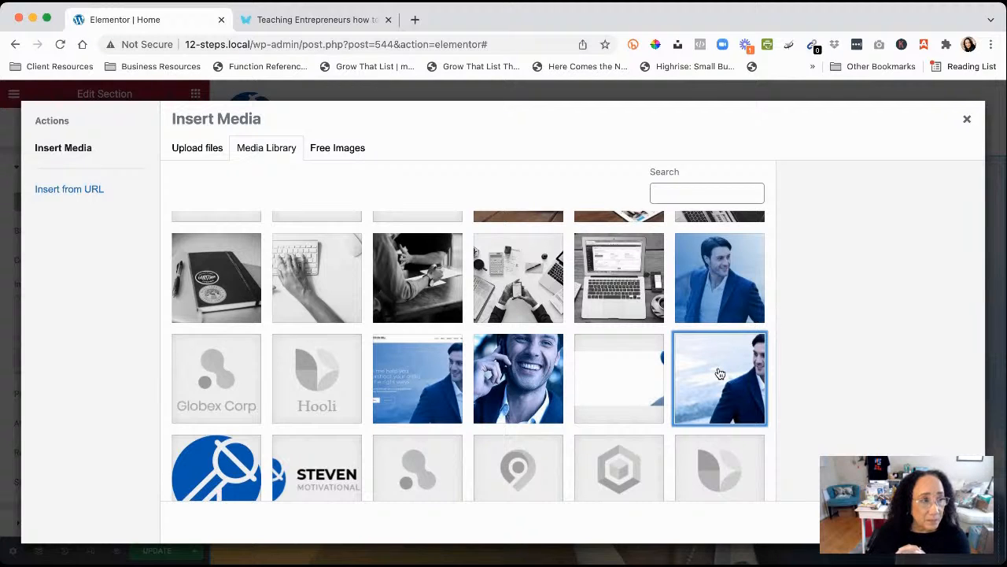
pyautogui.click(719, 373)
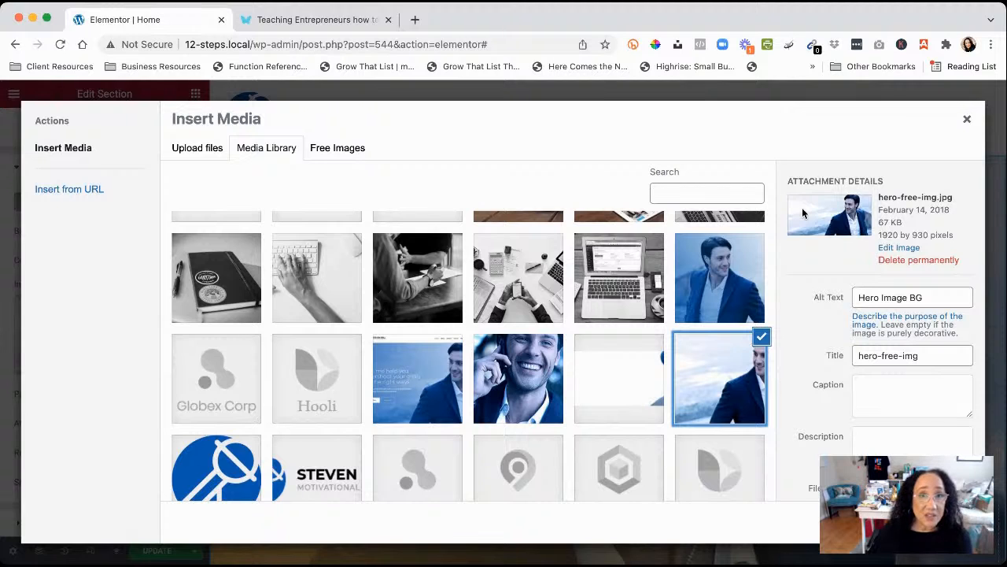
pyautogui.click(937, 522)
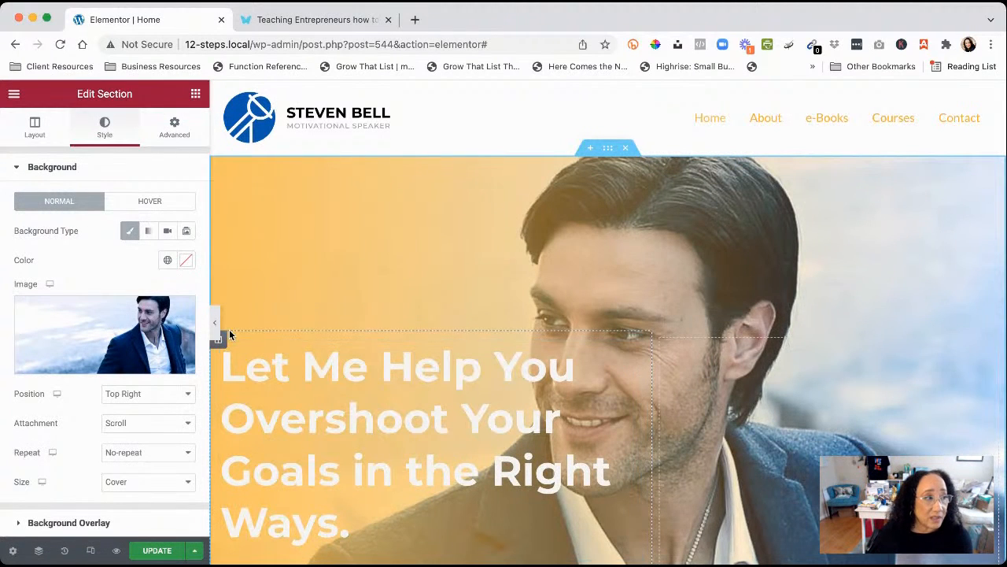
pyautogui.click(216, 323)
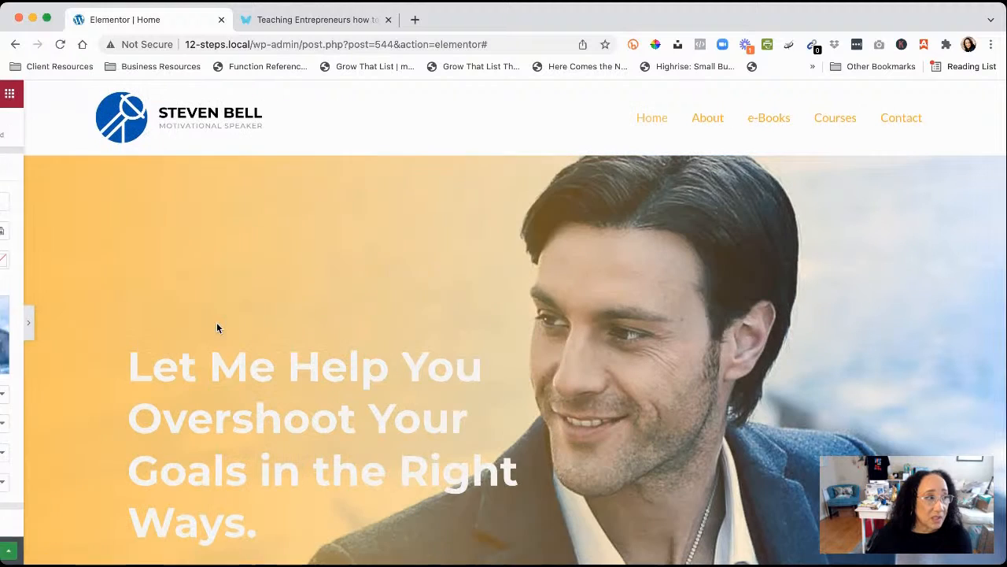
pyautogui.scroll(-3, 499, 419)
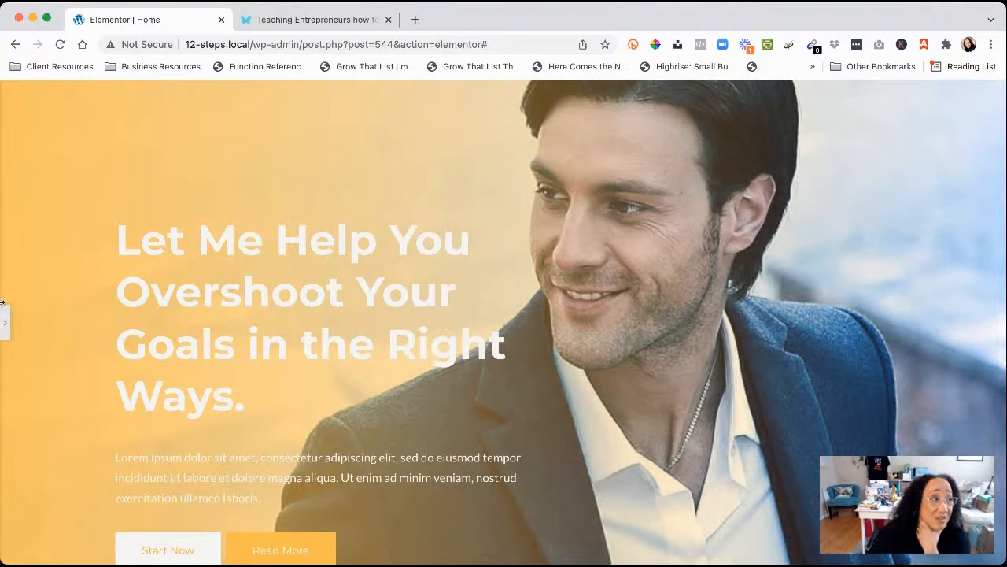
pyautogui.click(5, 322)
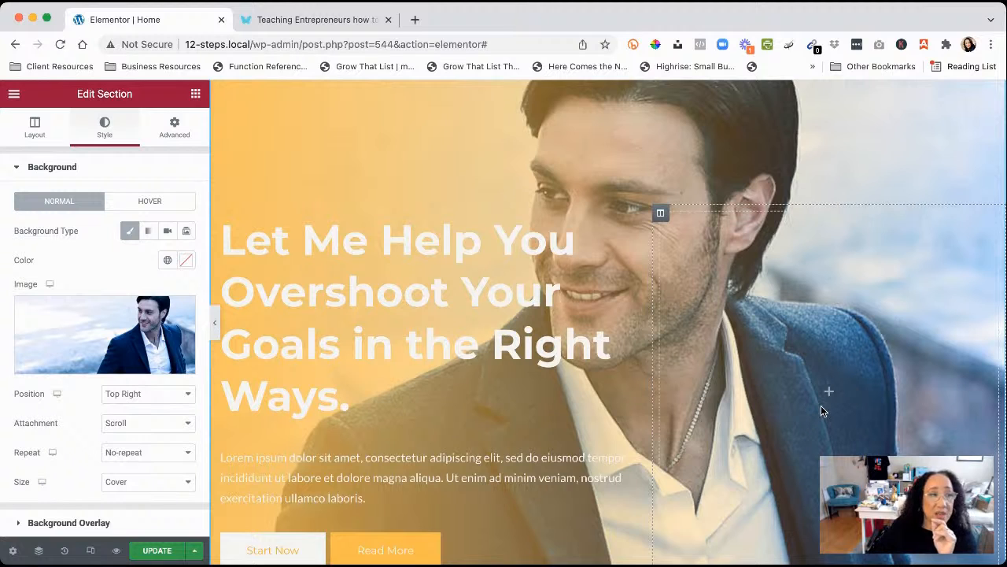
pyautogui.scroll(-2, 821, 405)
pyautogui.scroll(-2, 801, 307)
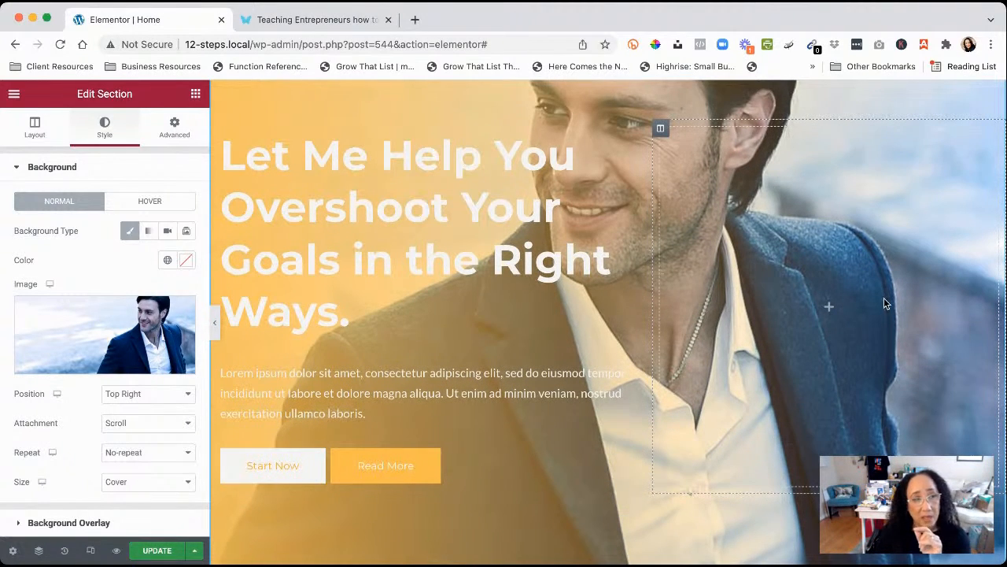
pyautogui.scroll(5, 829, 420)
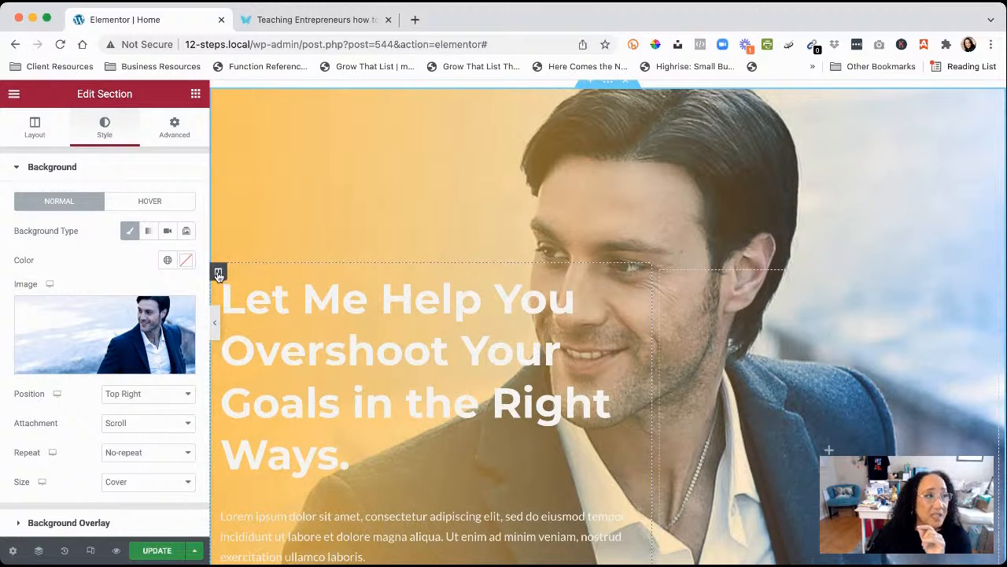
# Move the heading column right and back, then drag its divider to widen it over the photo
pyautogui.moveTo(219, 281); pyautogui.dragTo(284, 290)
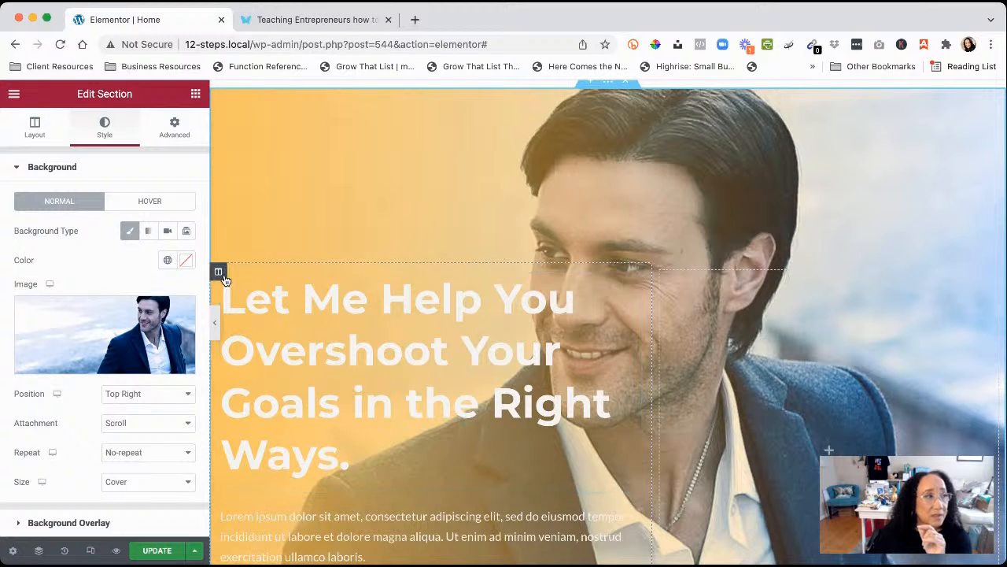
pyautogui.moveTo(221, 274); pyautogui.dragTo(737, 307)
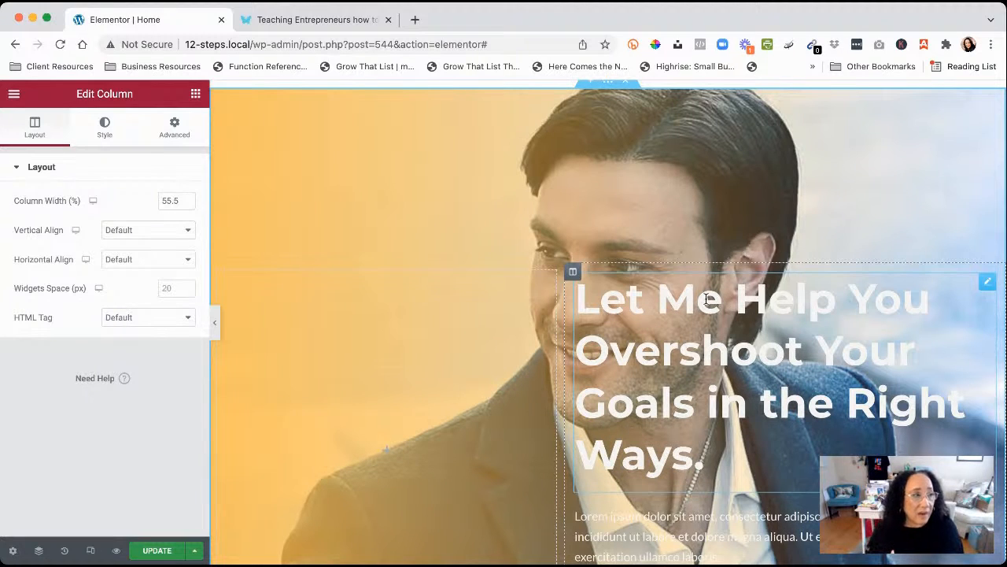
pyautogui.scroll(-2, 429, 413)
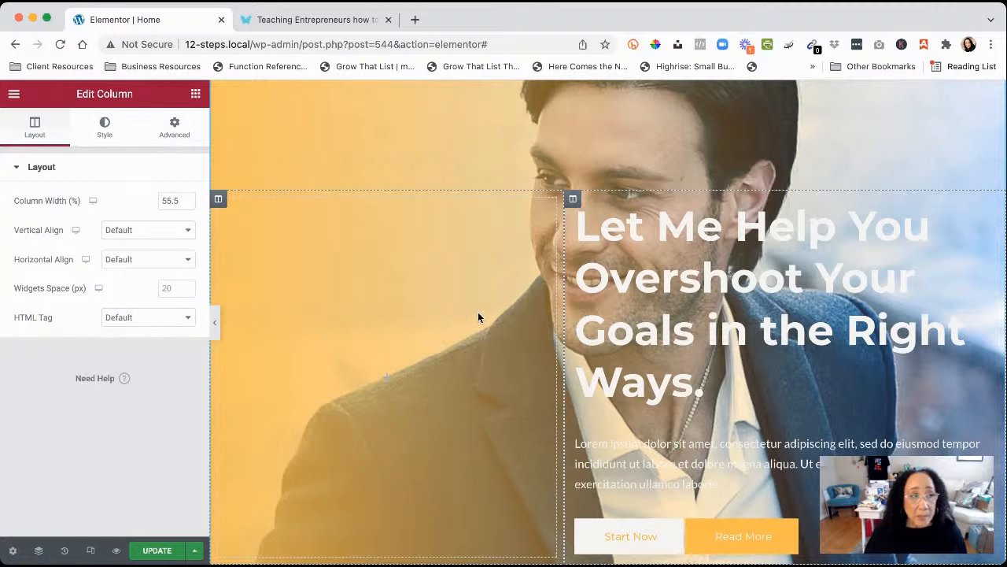
pyautogui.scroll(3, 478, 315)
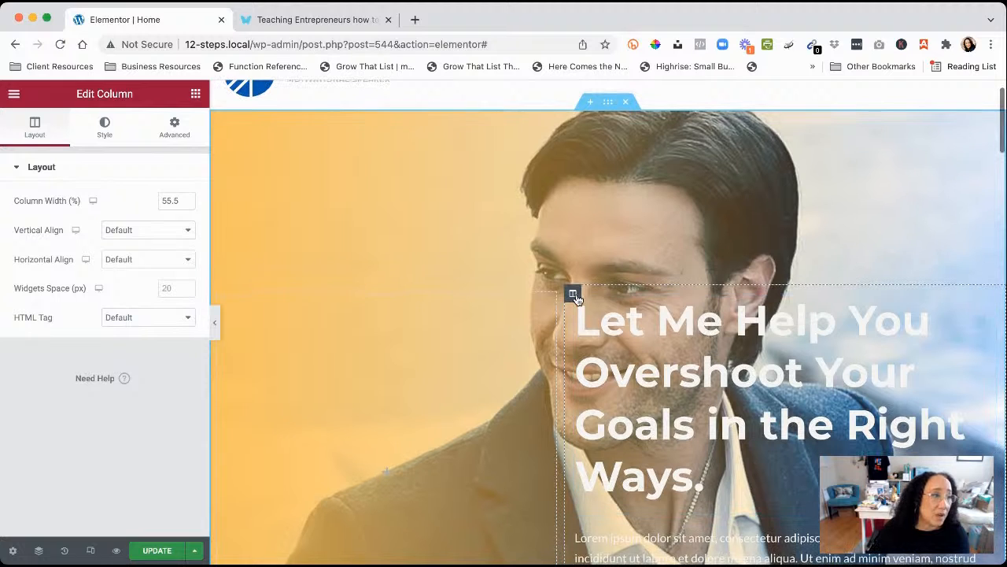
pyautogui.moveTo(573, 296); pyautogui.dragTo(354, 324)
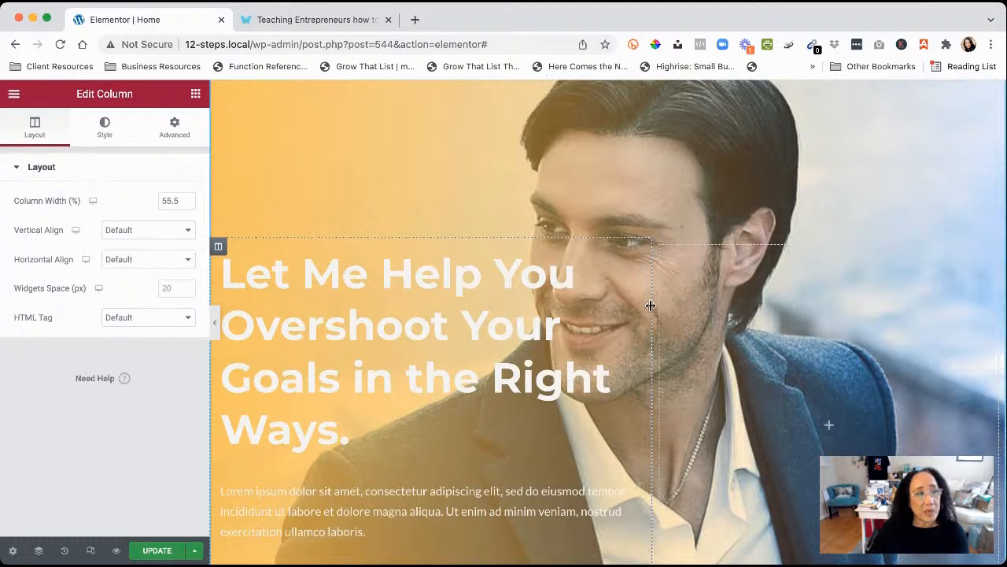
pyautogui.moveTo(653, 305); pyautogui.dragTo(720, 305)
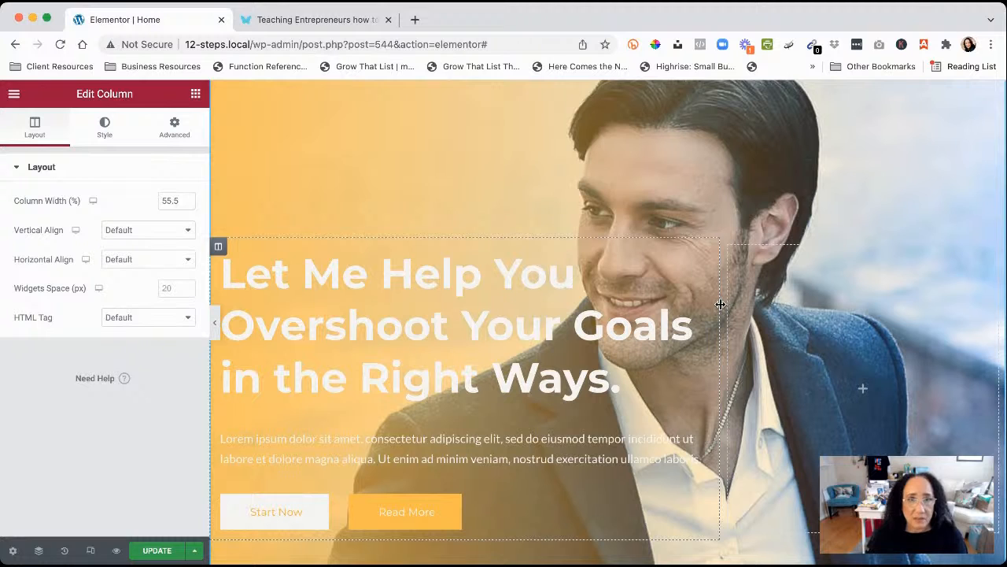
pyautogui.scroll(-1, 719, 303)
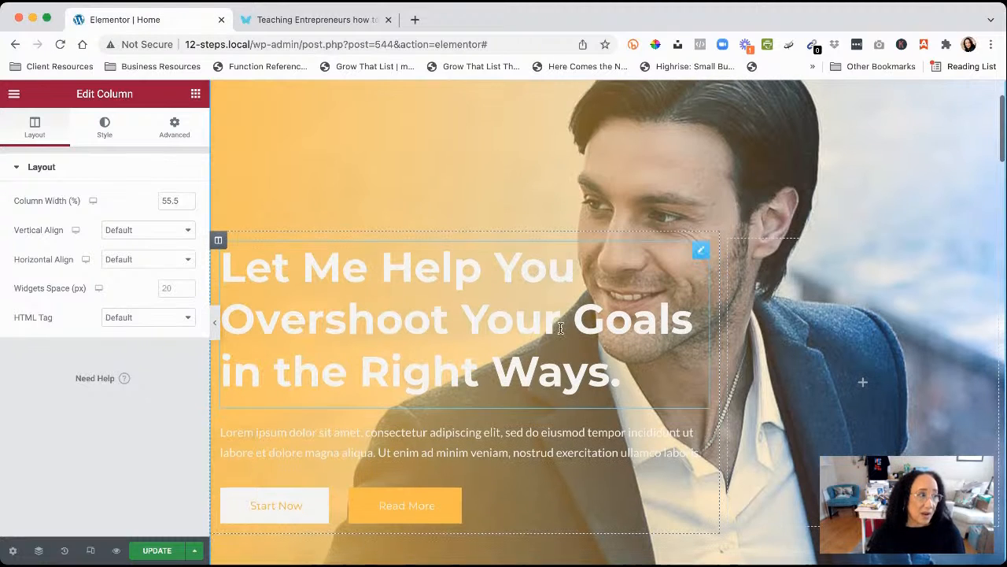
# Revert the page to the Editing Started state from the History list
pyautogui.click(65, 551)
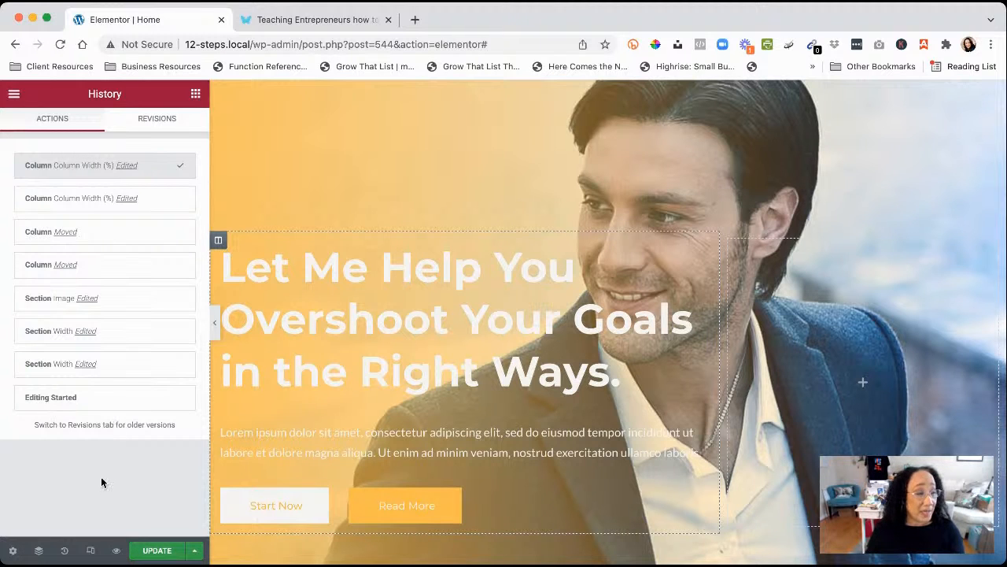
pyautogui.click(61, 399)
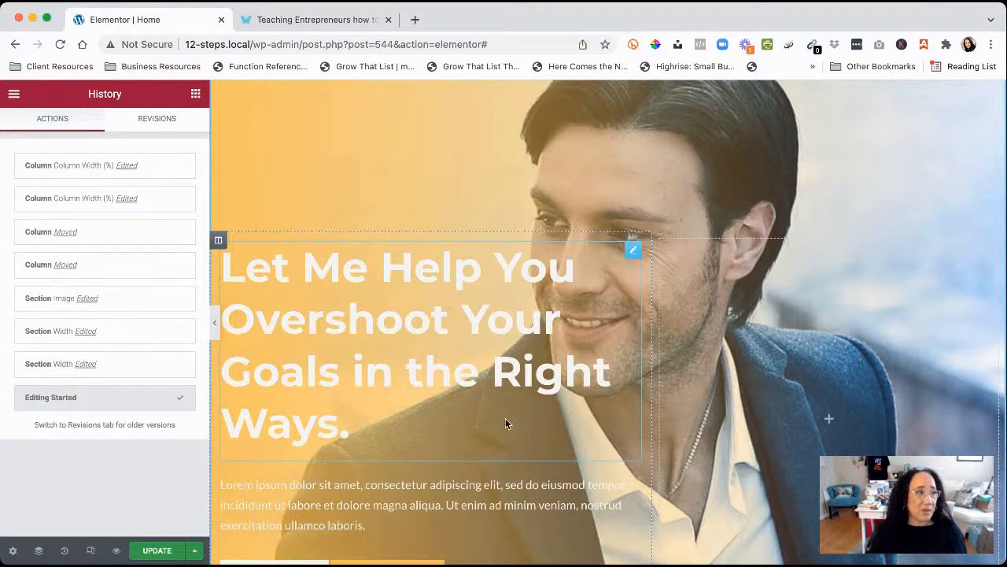
pyautogui.scroll(-1, 505, 418)
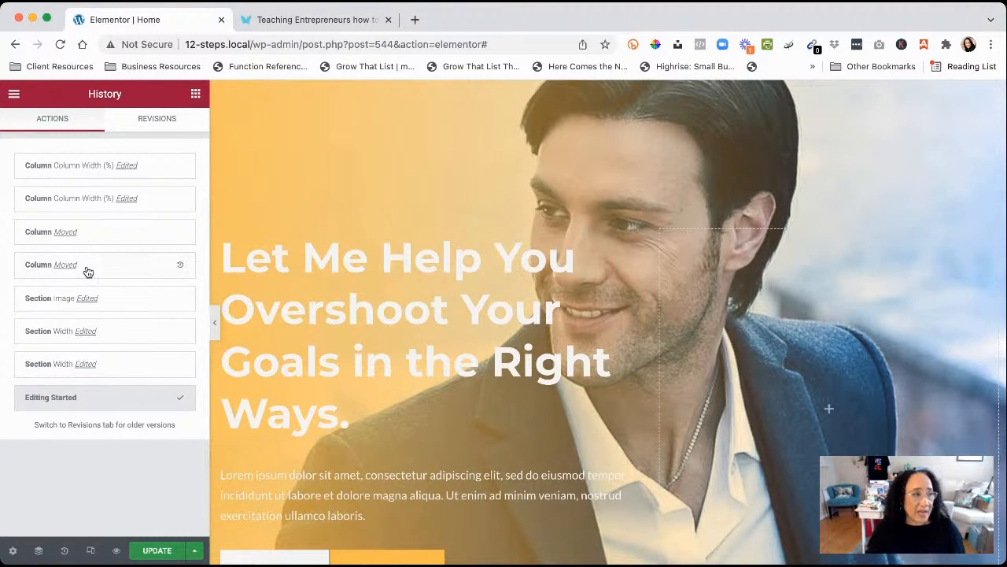
# Preview the page full width, save it with UPDATE, and switch to the live-site tab
pyautogui.click(216, 324)
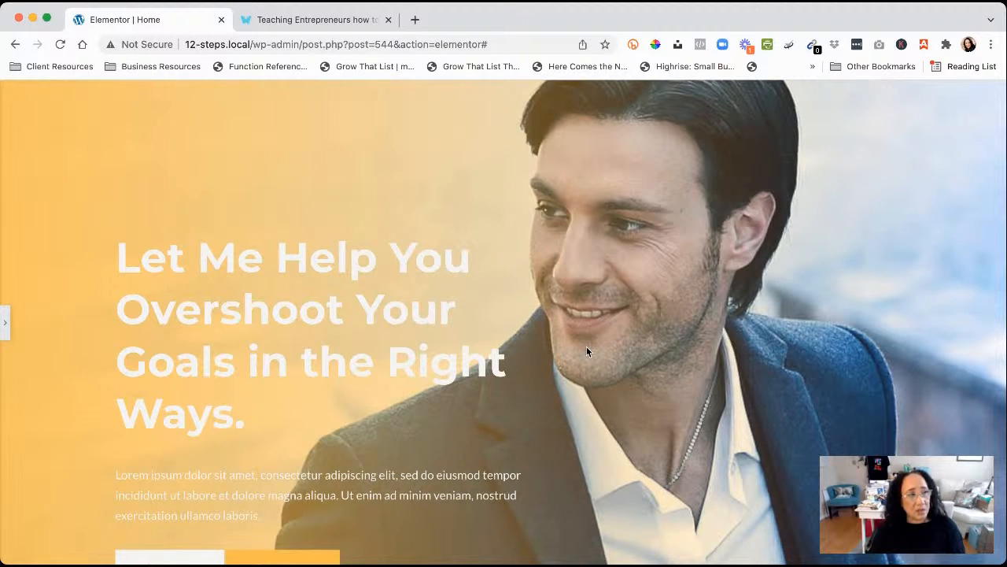
pyautogui.click(5, 323)
pyautogui.click(158, 552)
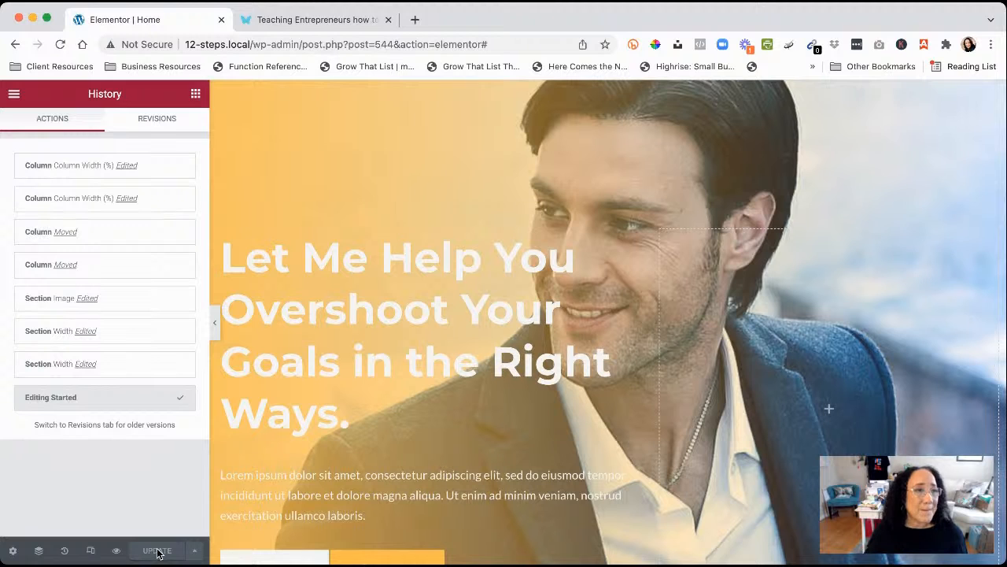
pyautogui.click(269, 25)
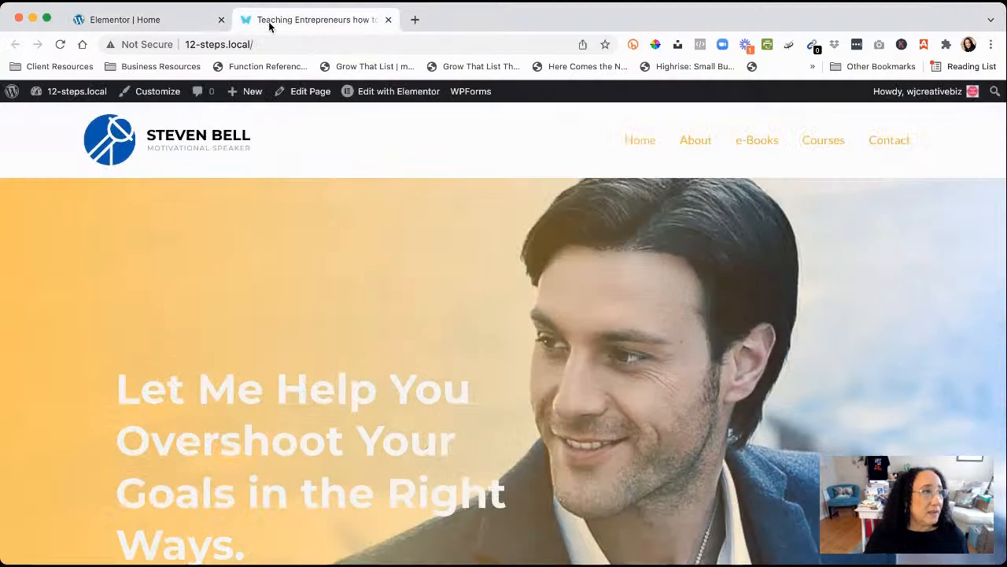
# Reload and scroll the live 12-steps.local homepage, then return to the 'Elementor | Home' tab
pyautogui.click(60, 44)
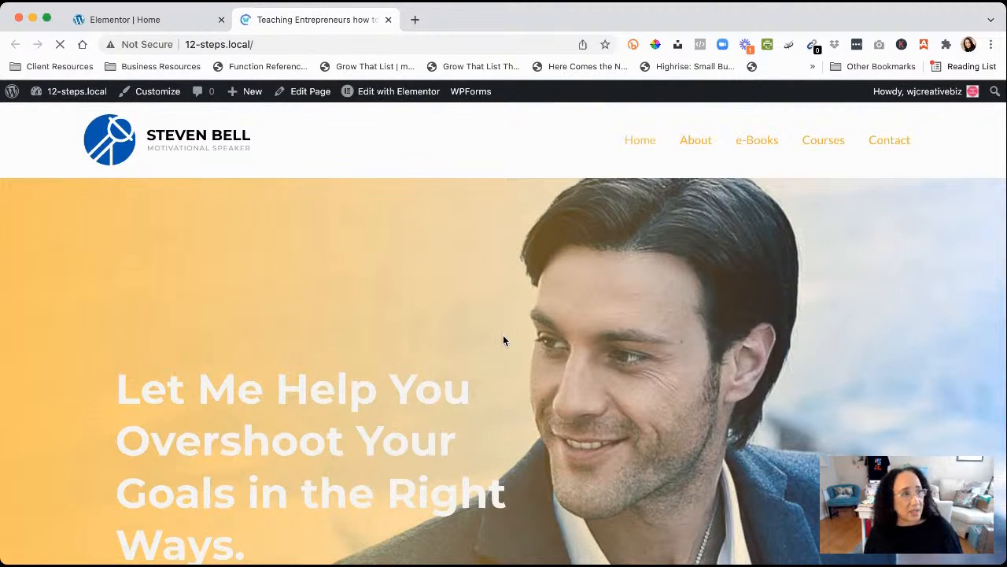
pyautogui.scroll(-3, 504, 337)
pyautogui.scroll(-3, 500, 343)
pyautogui.scroll(6, 499, 344)
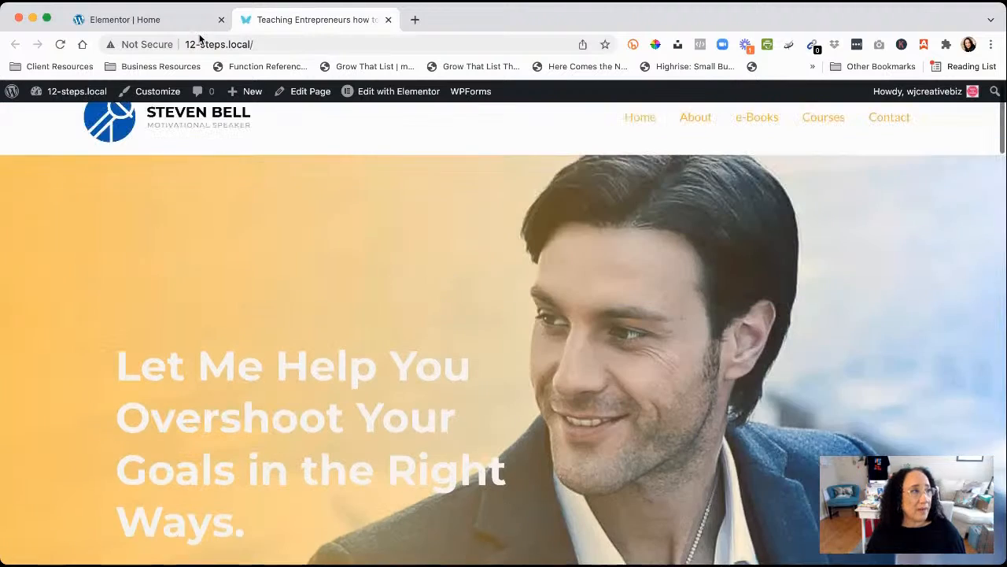
pyautogui.click(173, 22)
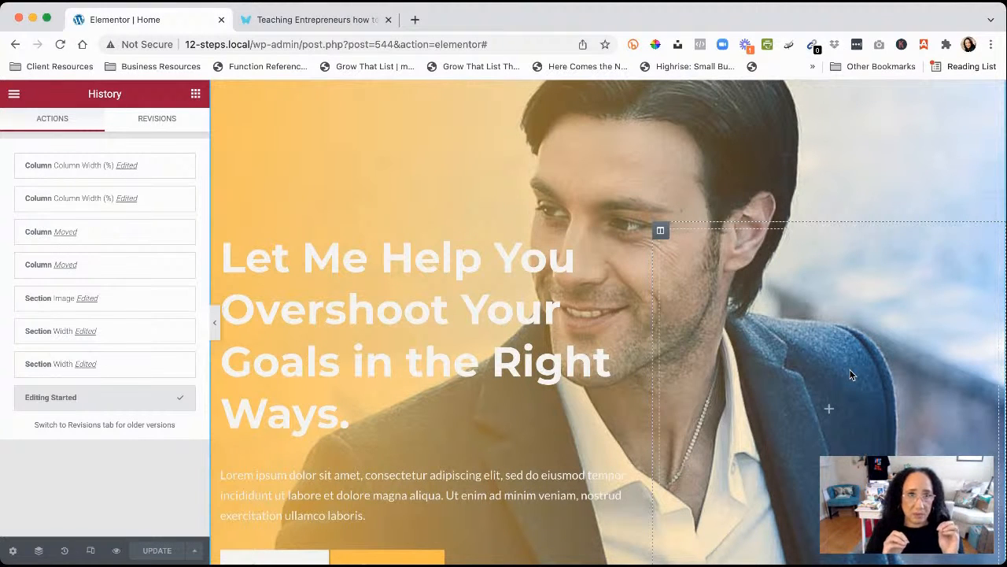
# Open the headline's settings and select its title, then open the hero paragraph's Text Editor settings
pyautogui.scroll(-10, 850, 375)
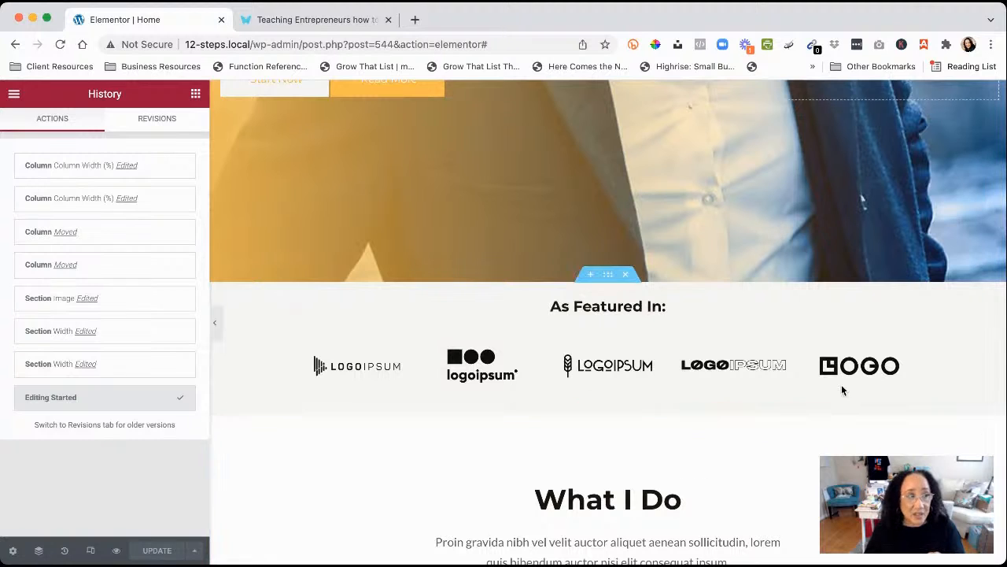
pyautogui.scroll(10, 592, 316)
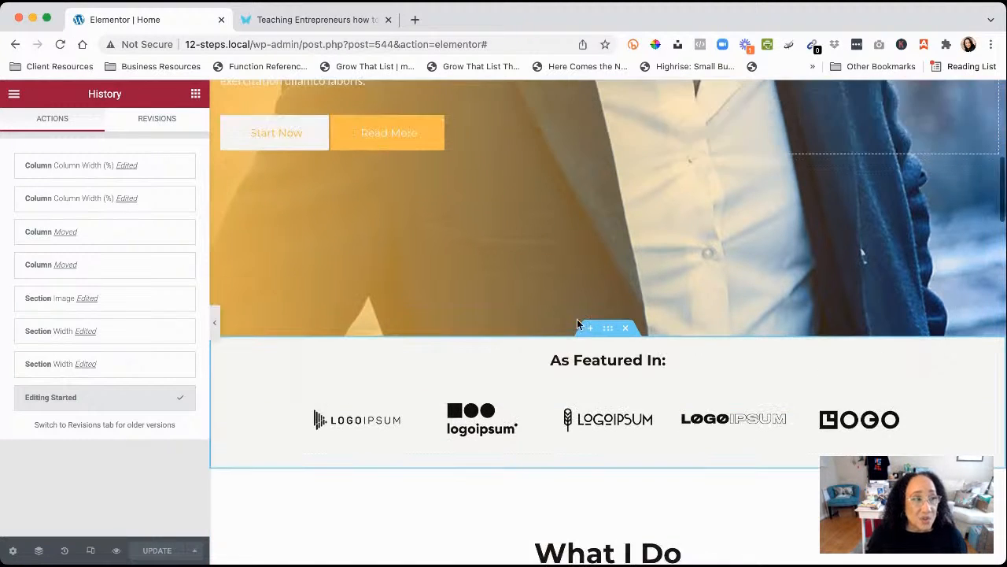
pyautogui.scroll(-2, 613, 236)
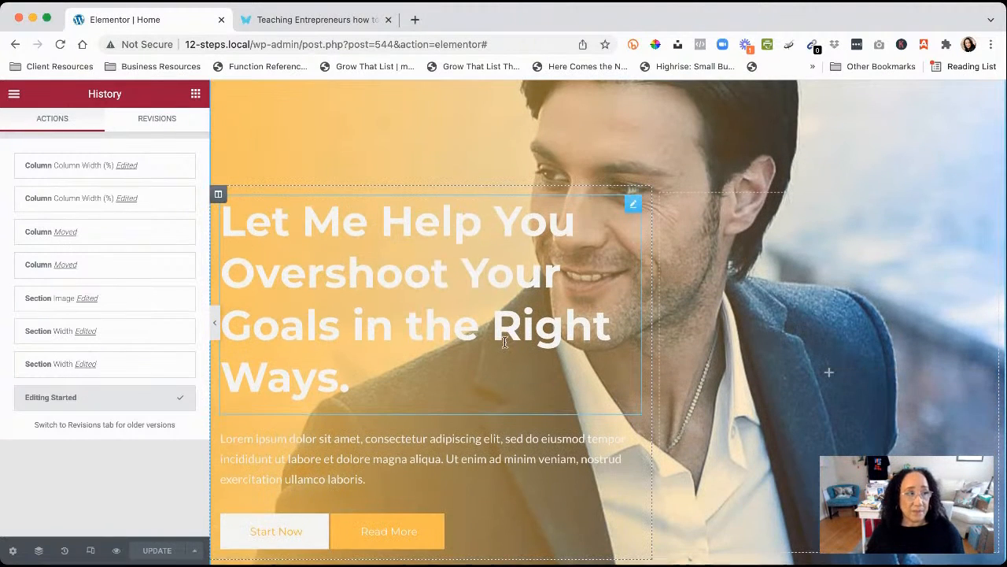
pyautogui.click(631, 206)
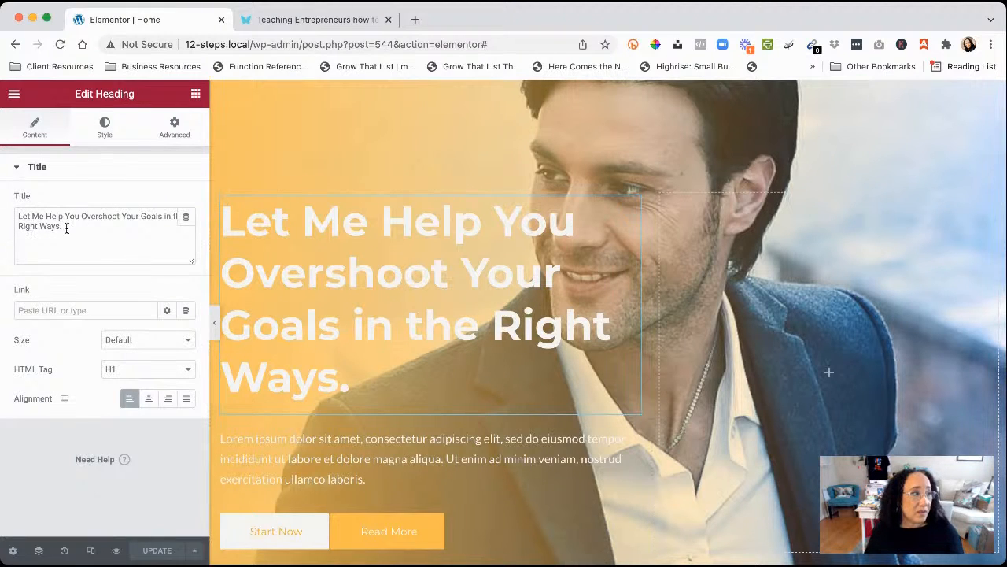
pyautogui.moveTo(67, 229); pyautogui.dragTo(0, 214)
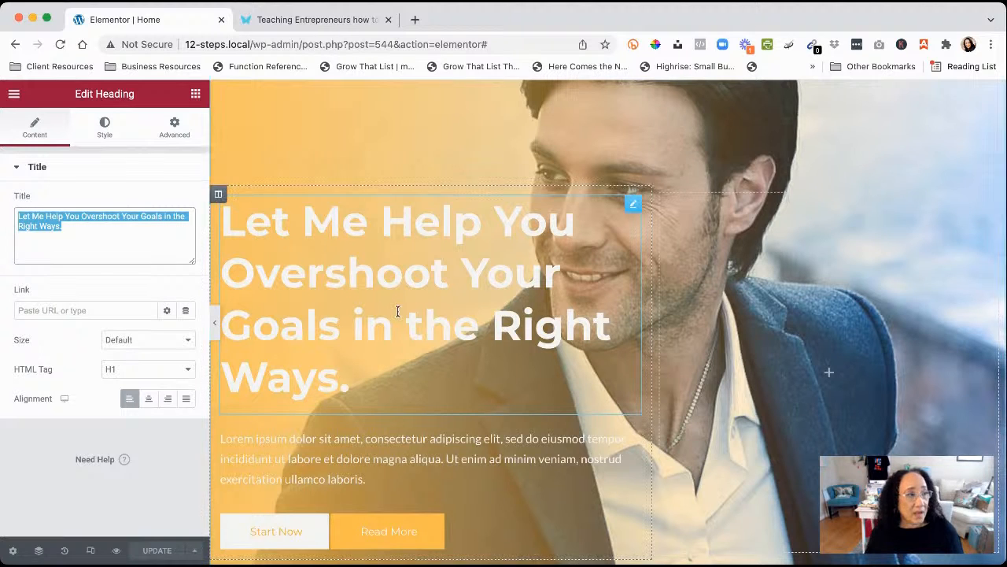
pyautogui.scroll(-3, 629, 204)
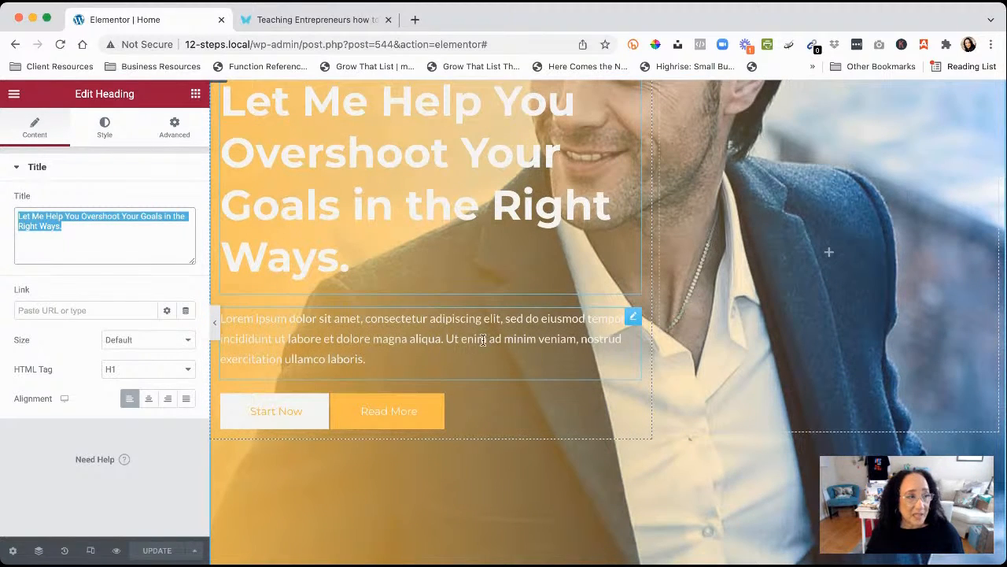
pyautogui.click(634, 318)
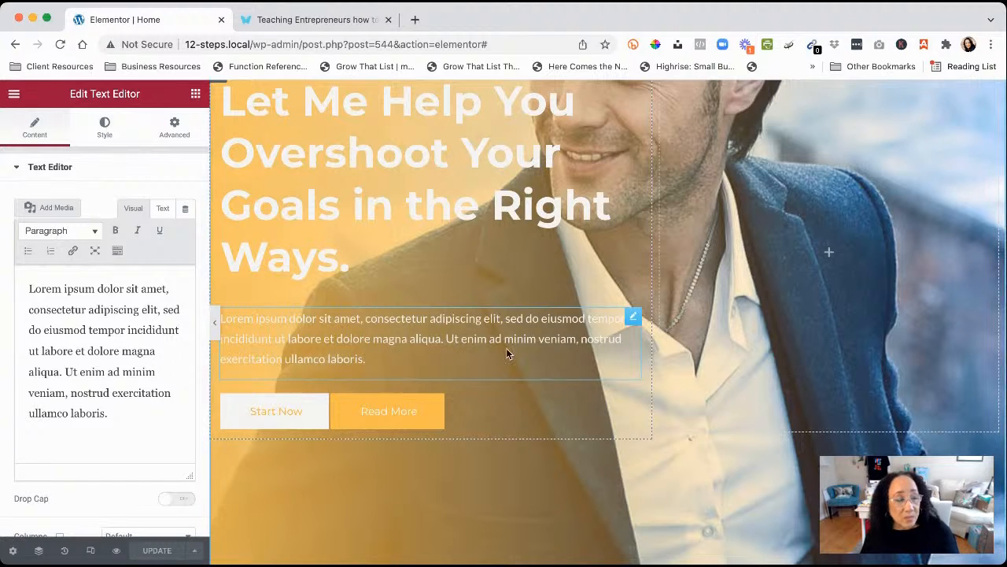
# Try Secondary, black and Theme Color 2 for the paragraph text, then settle on a light saved colour
pyautogui.moveTo(110, 415); pyautogui.dragTo(23, 283)
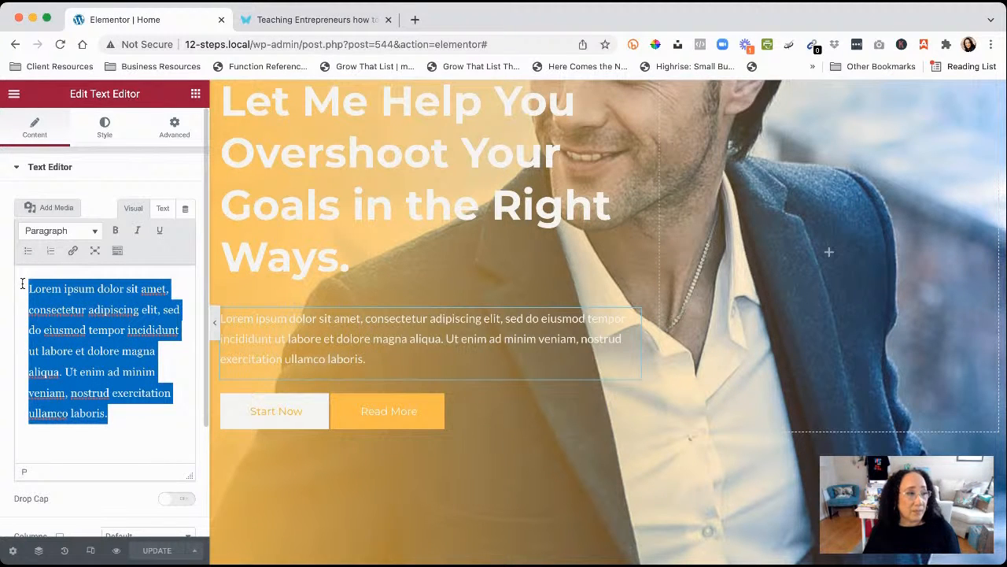
pyautogui.click(104, 129)
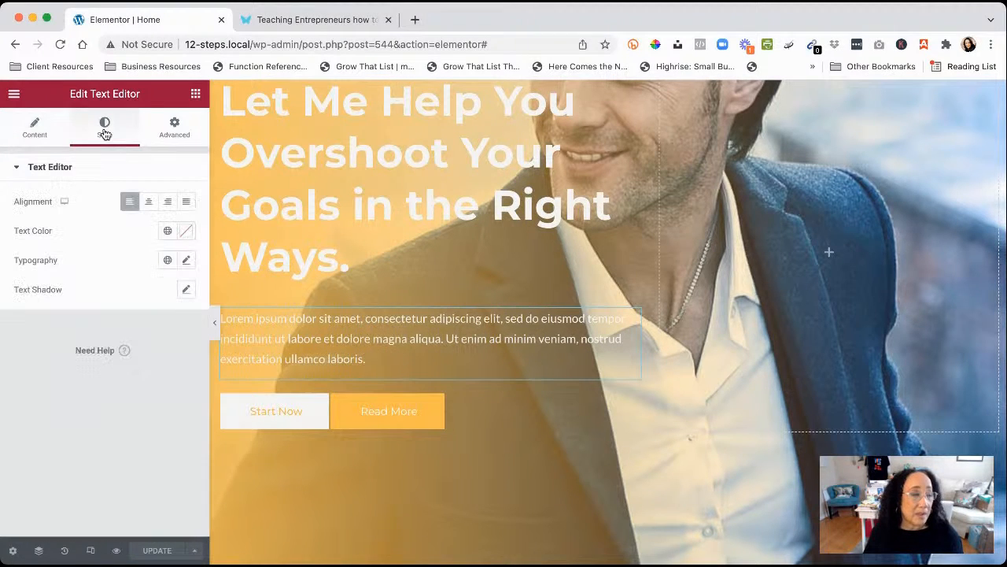
pyautogui.click(169, 232)
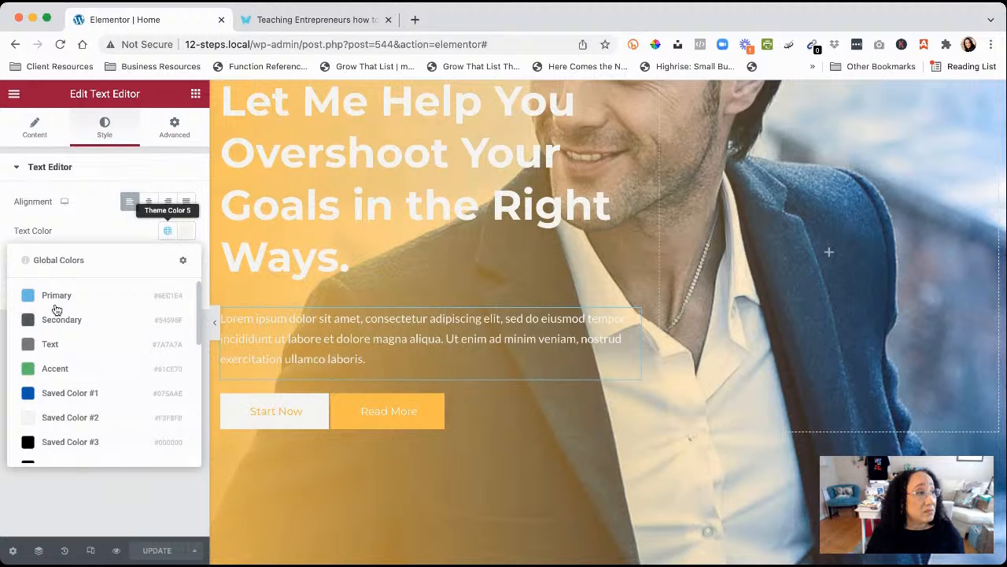
pyautogui.click(32, 320)
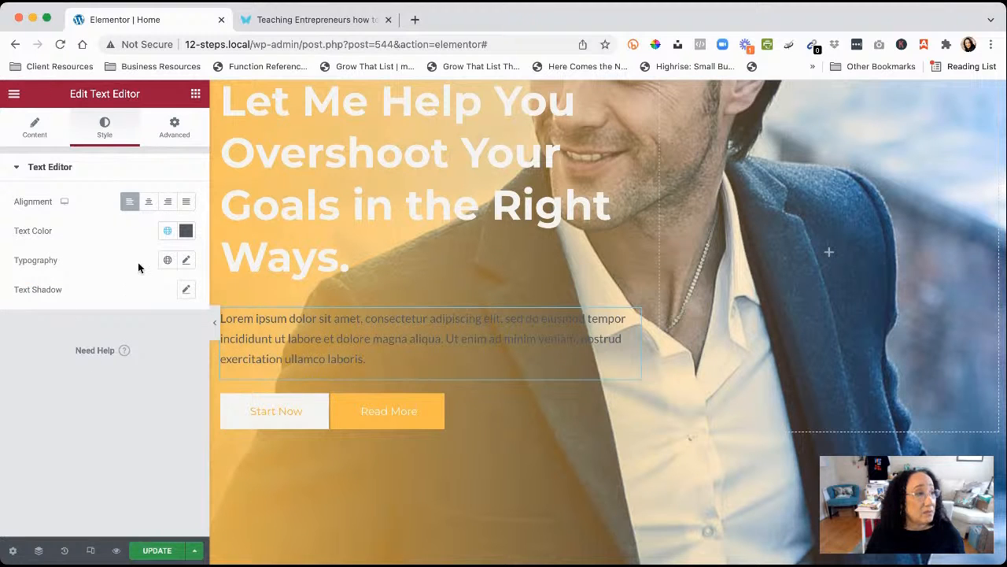
pyautogui.click(167, 230)
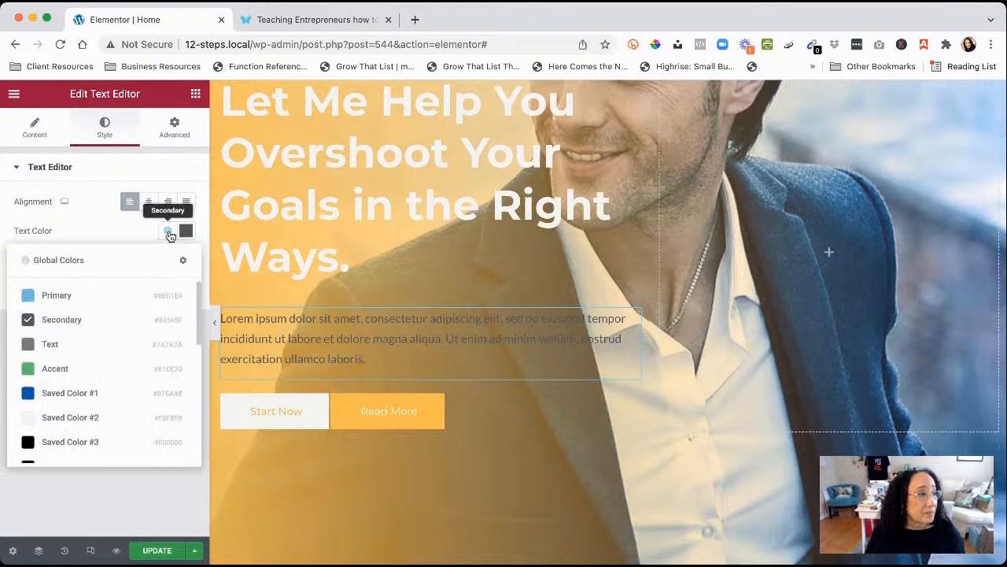
pyautogui.click(32, 441)
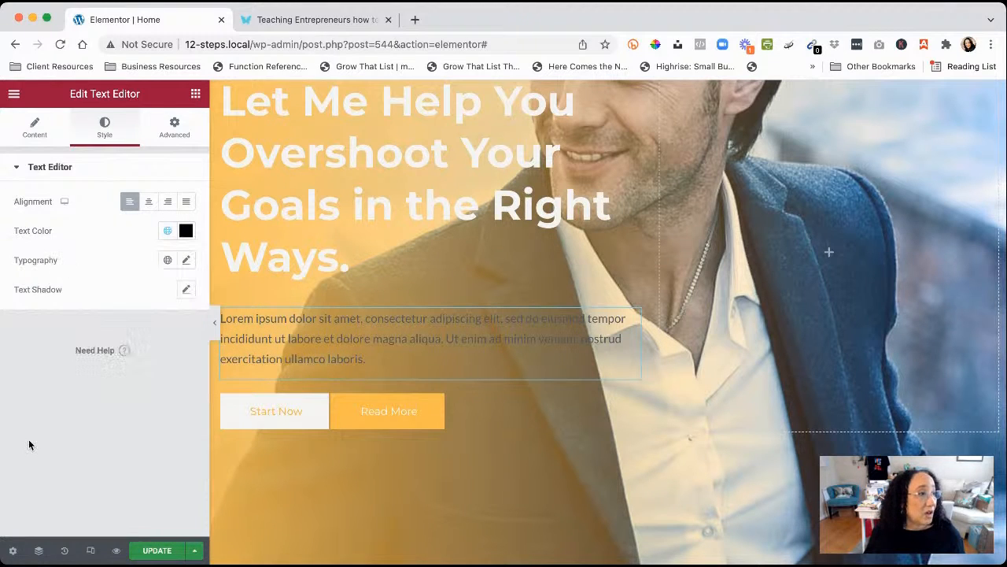
pyautogui.click(167, 233)
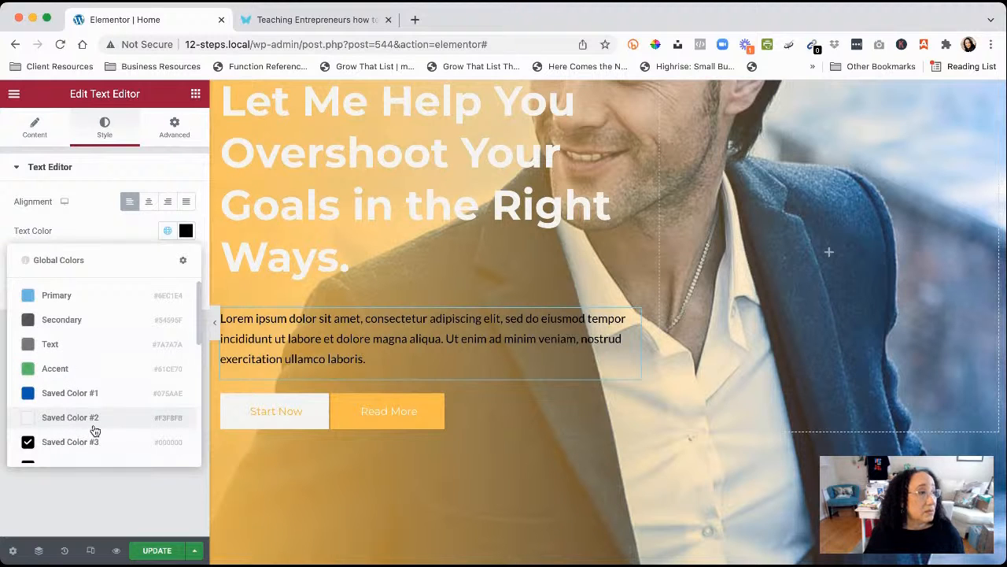
pyautogui.scroll(-4, 92, 427)
pyautogui.scroll(-2, 92, 427)
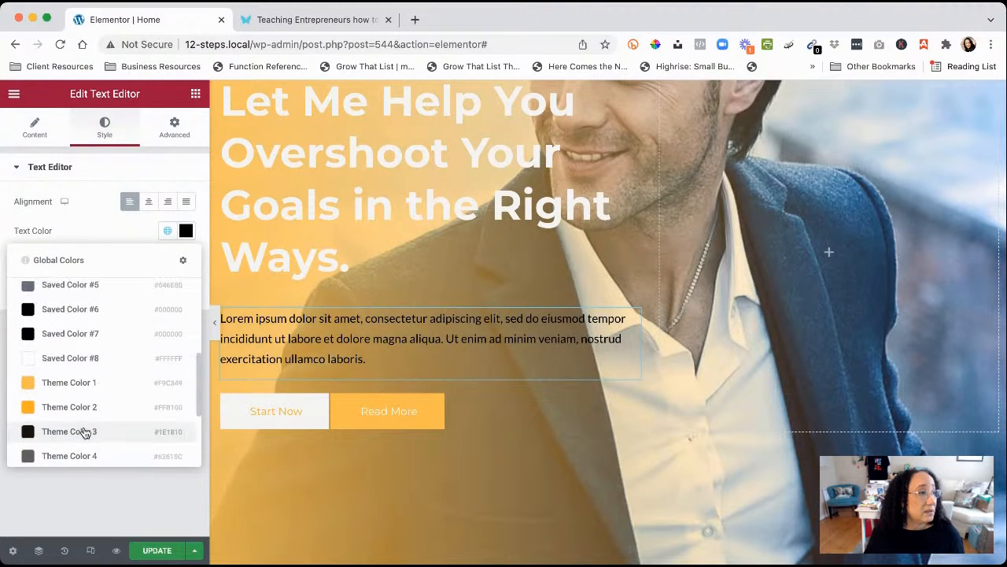
pyautogui.click(30, 409)
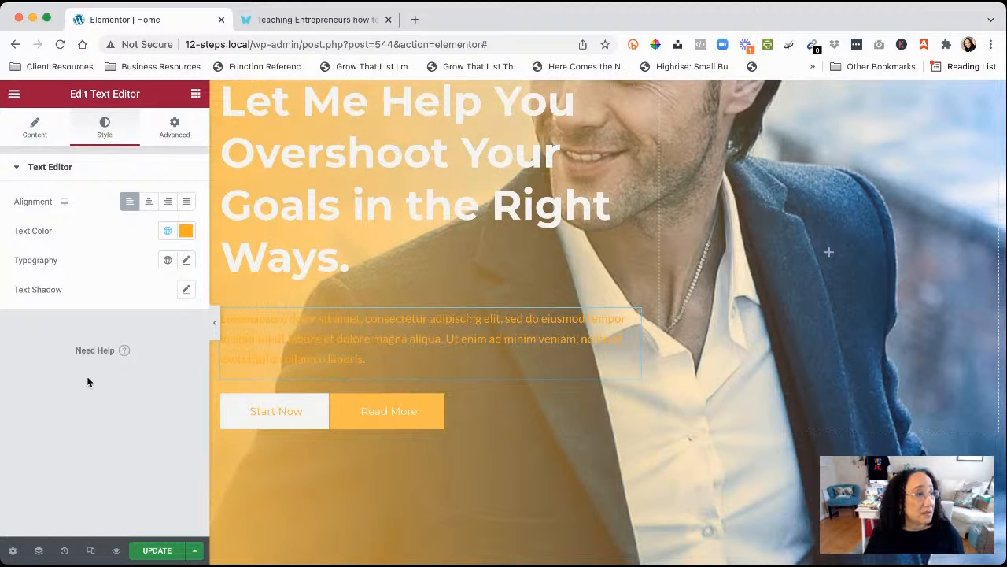
pyautogui.click(167, 231)
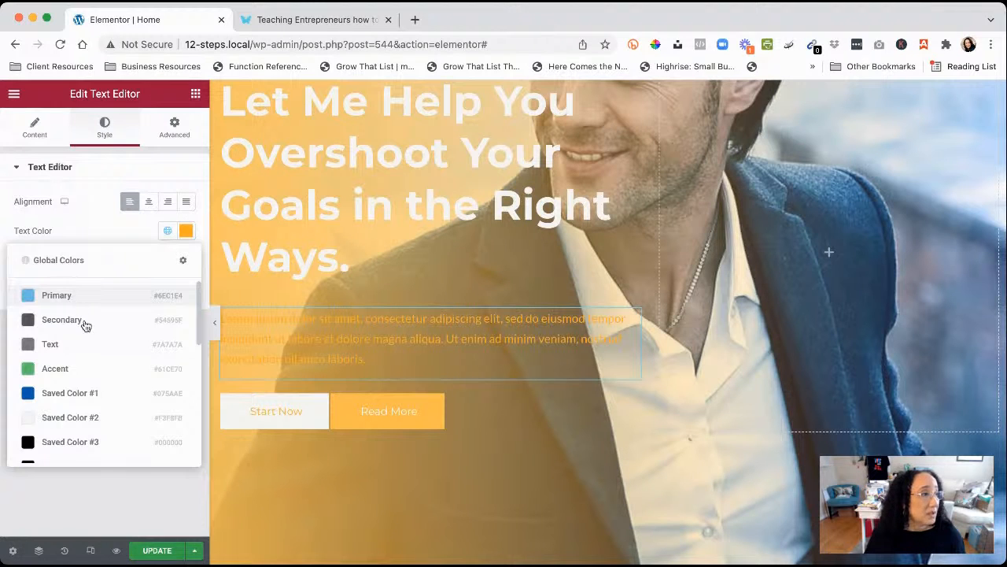
pyautogui.click(32, 422)
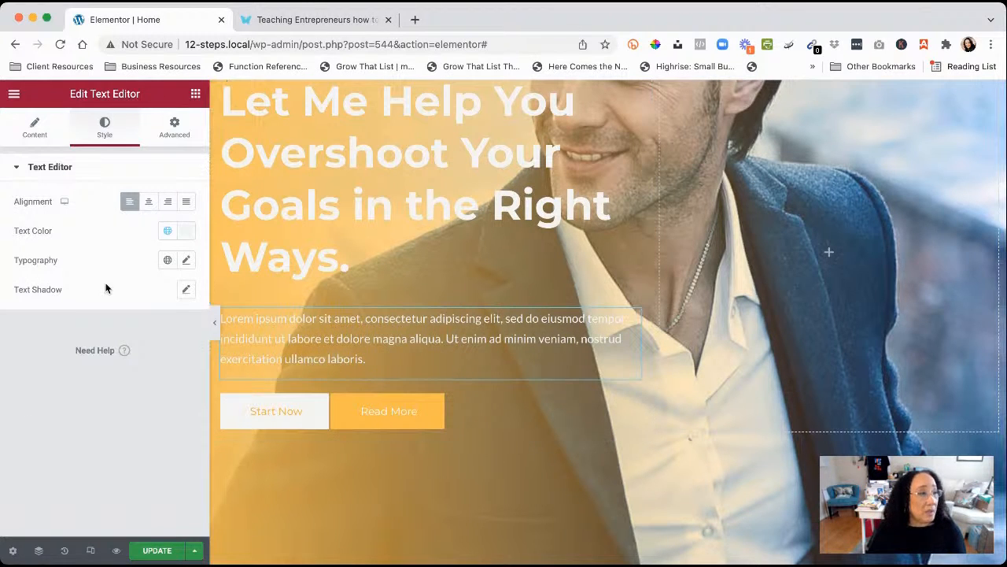
# Test paragraph font sizes 17 and 40, then clear the size back to default
pyautogui.click(187, 260)
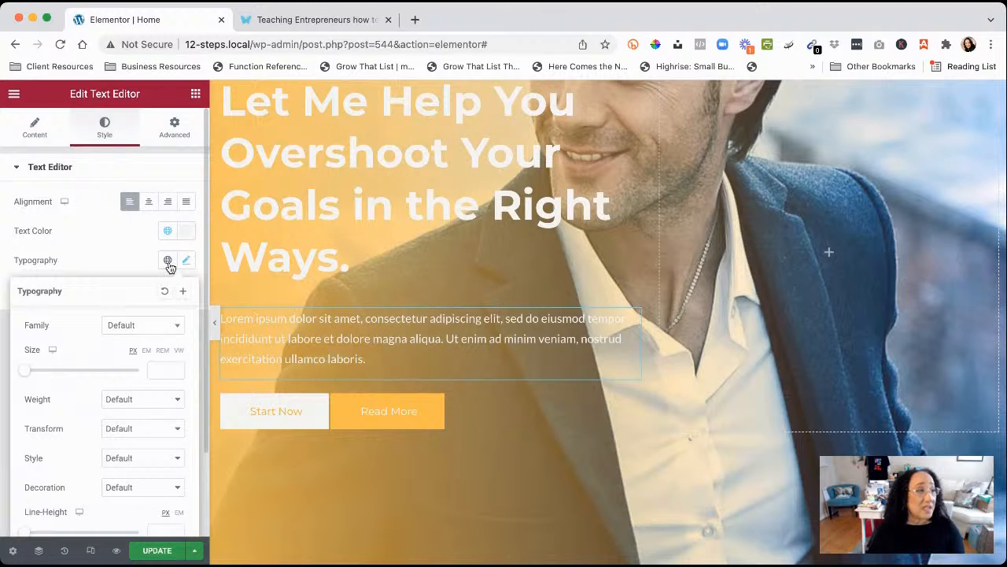
pyautogui.click(186, 263)
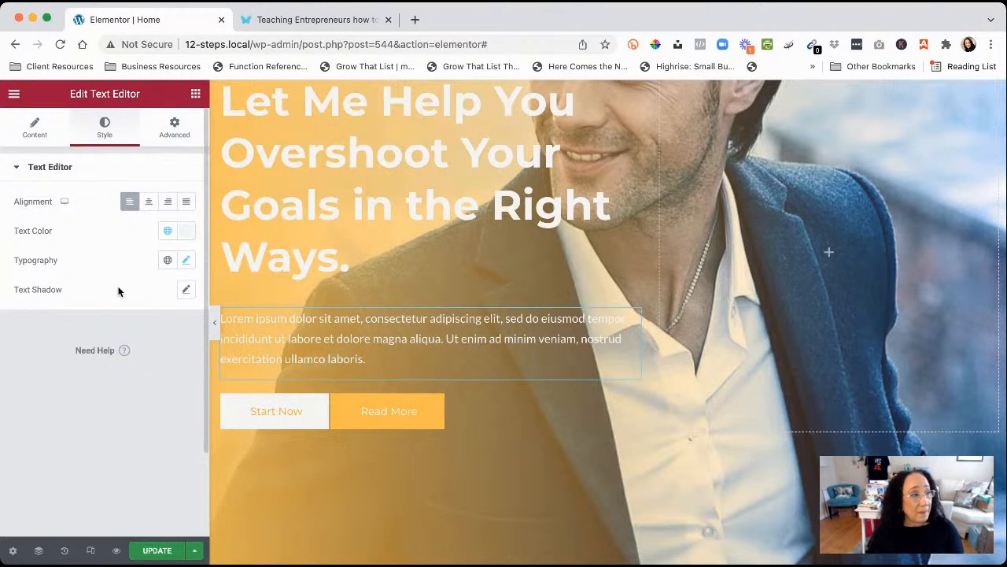
pyautogui.click(185, 263)
pyautogui.click(26, 372)
pyautogui.moveTo(39, 375); pyautogui.dragTo(23, 373)
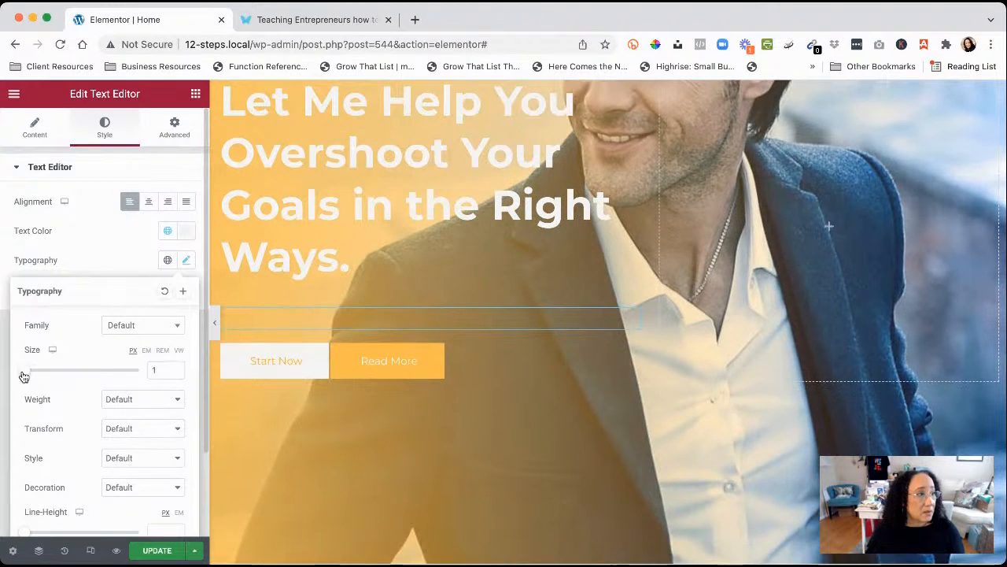
pyautogui.doubleClick(148, 369)
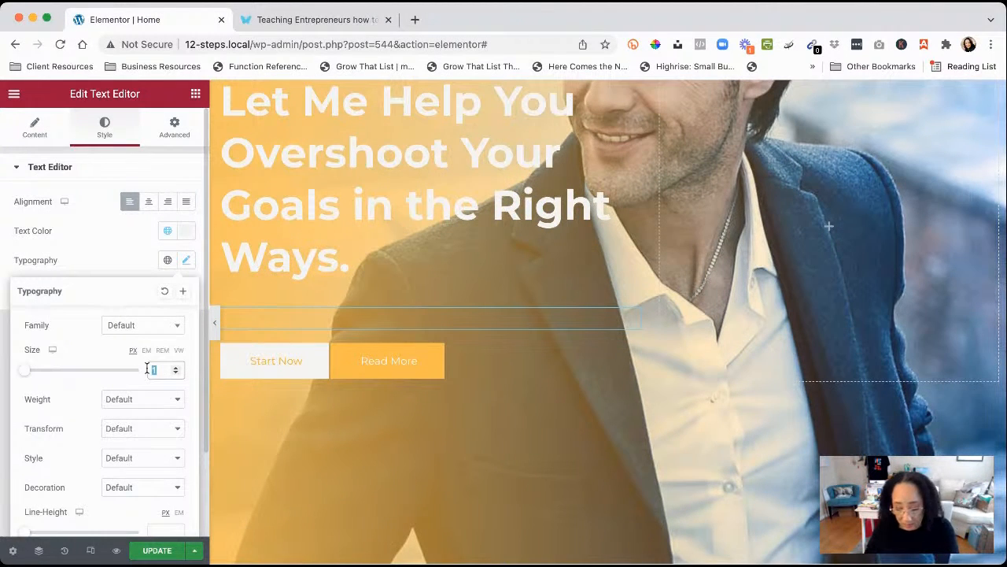
pyautogui.press('BackSpace')
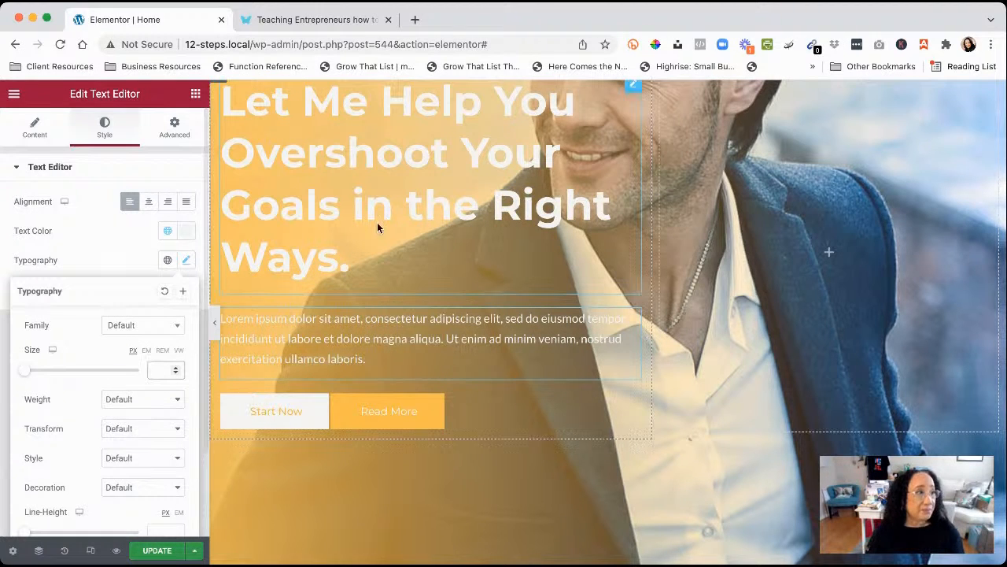
pyautogui.click(393, 418)
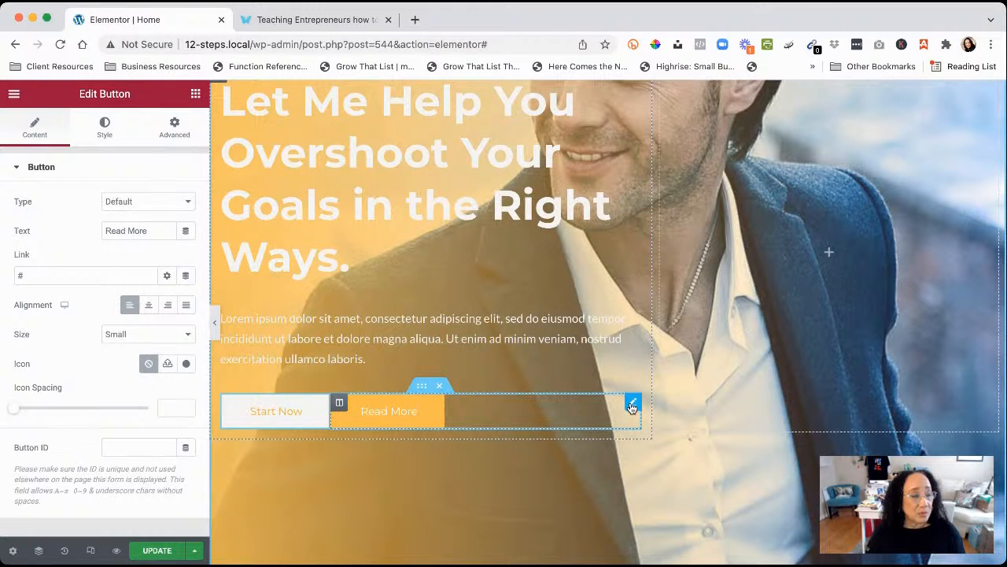
# Set the Read More button background to black Saved Color #3 after trying the green Accent
pyautogui.click(423, 386)
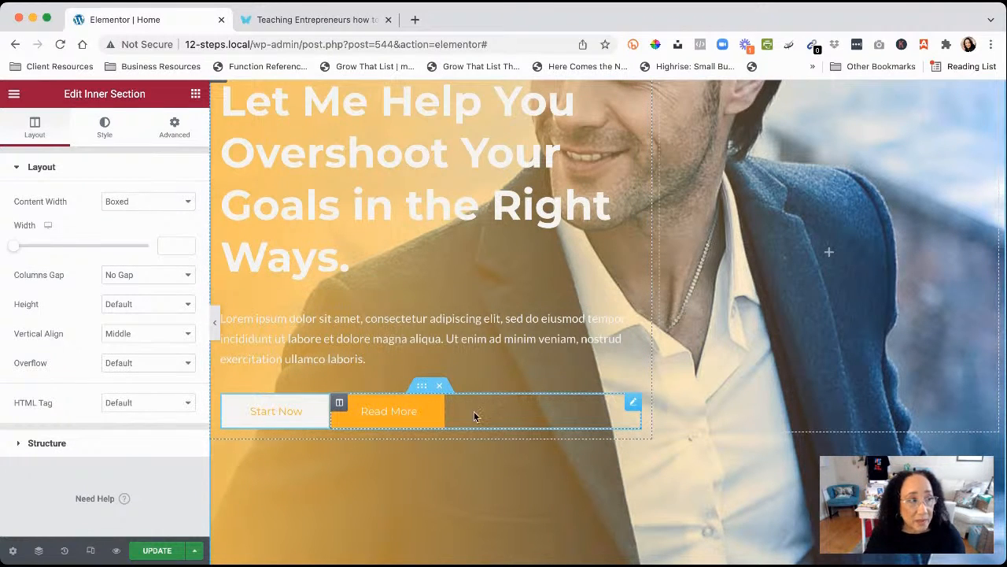
pyautogui.click(634, 404)
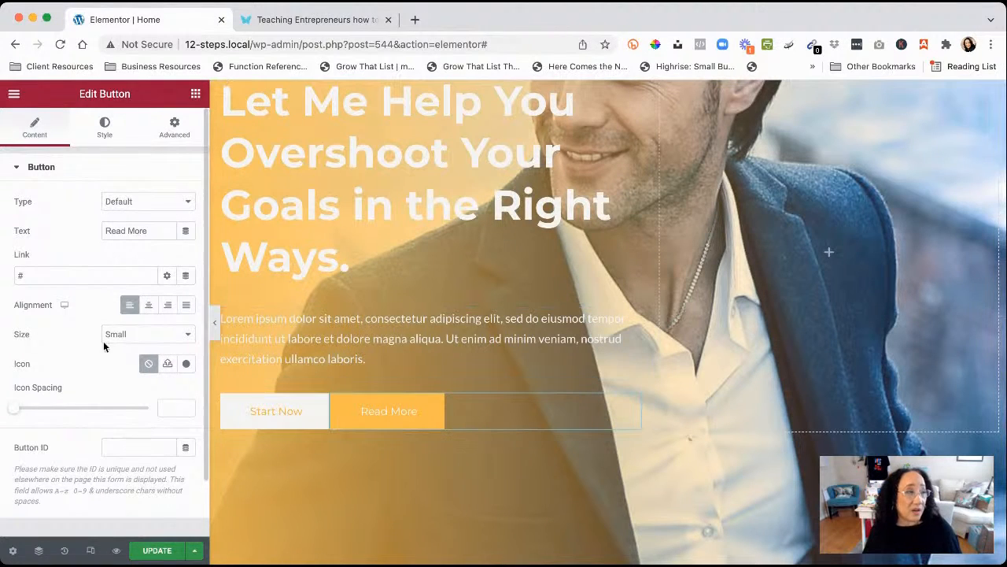
pyautogui.click(104, 134)
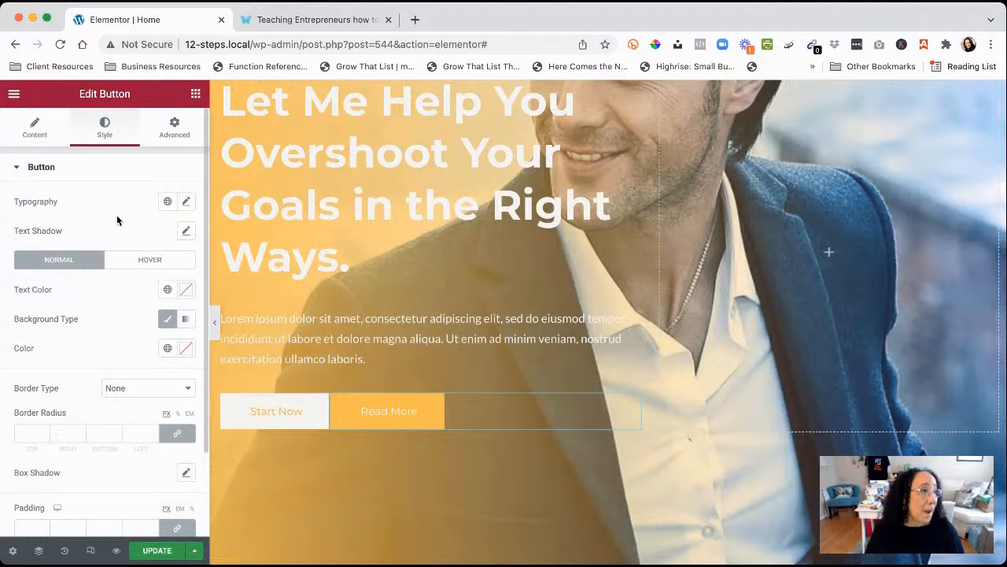
pyautogui.click(167, 351)
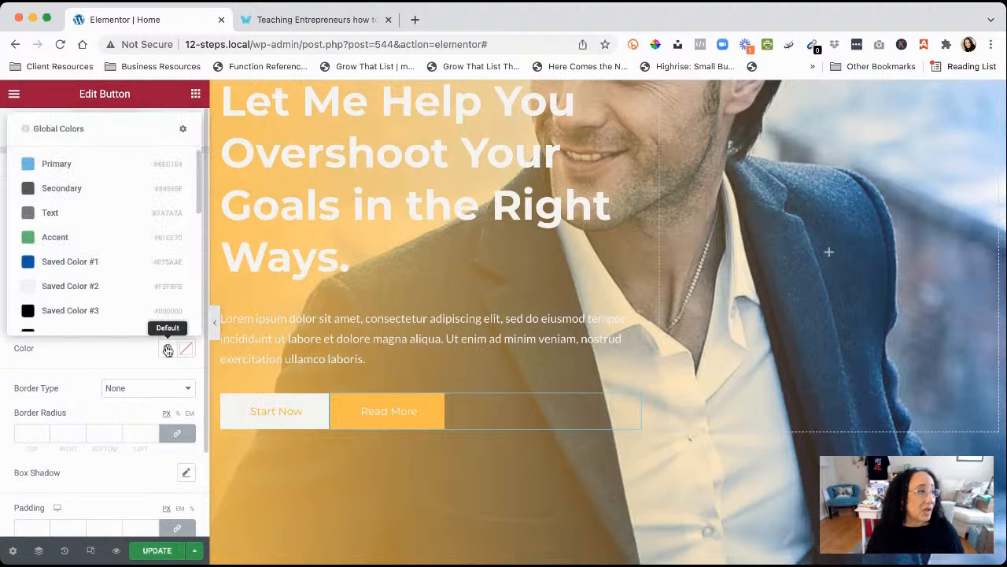
pyautogui.click(26, 238)
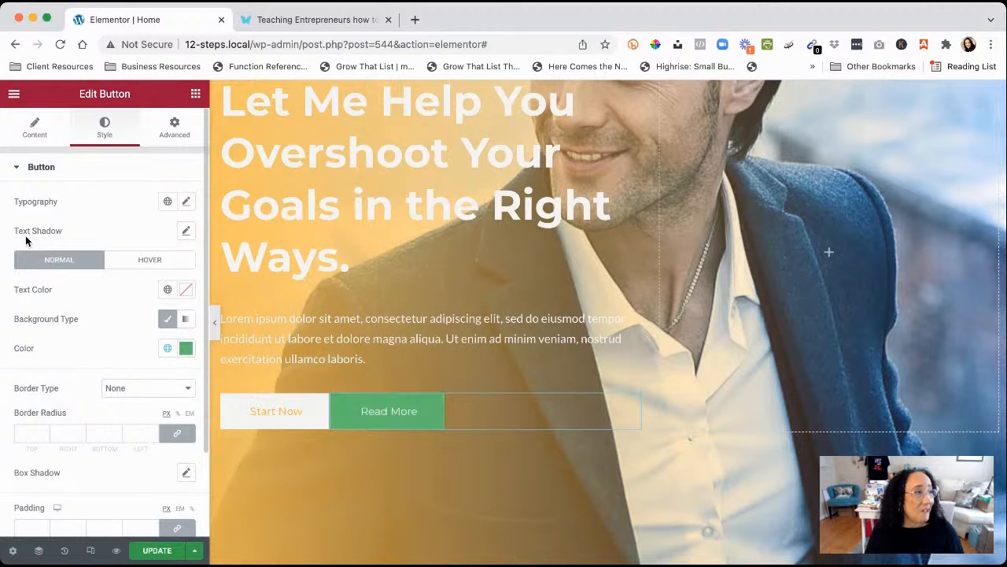
pyautogui.click(167, 350)
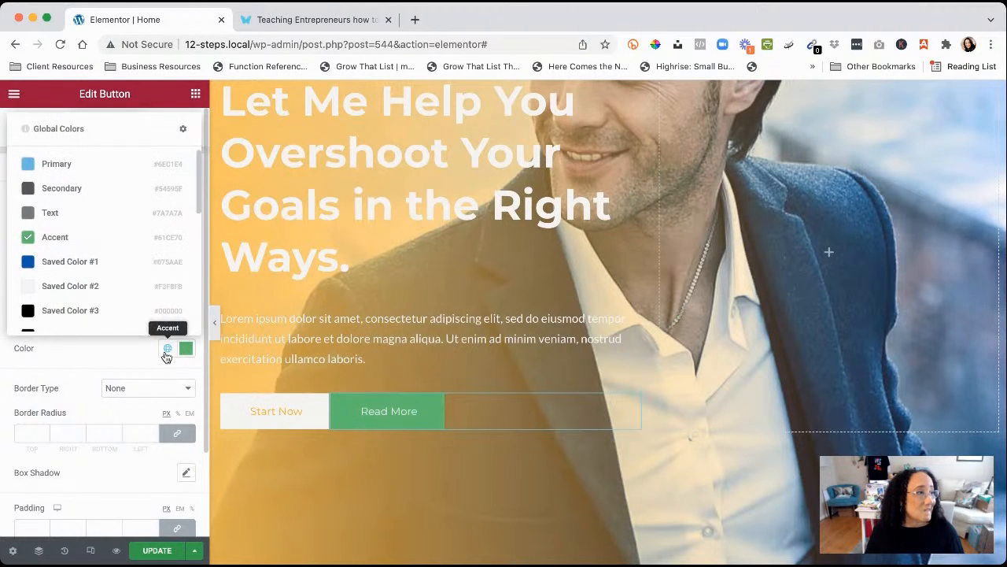
pyautogui.click(30, 311)
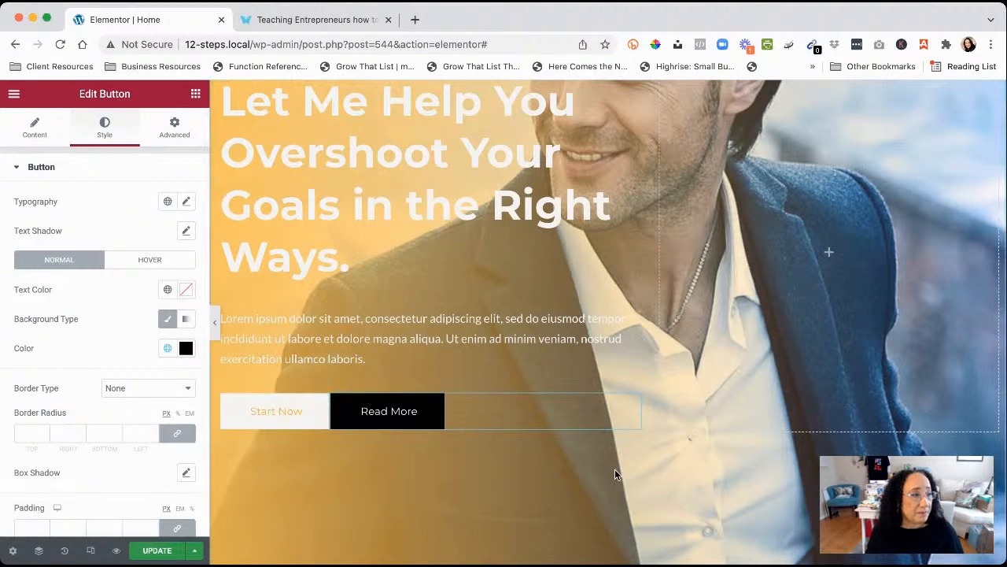
pyautogui.scroll(-4, 640, 465)
pyautogui.scroll(6, 640, 465)
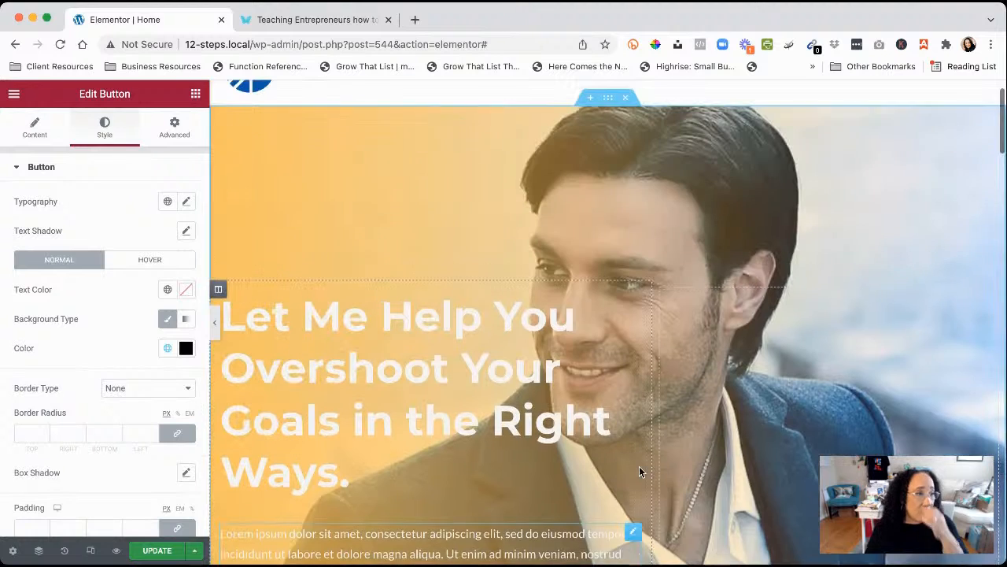
# Select the hero section, try a Gradient background, then switch it back to Classic
pyautogui.scroll(1, 639, 469)
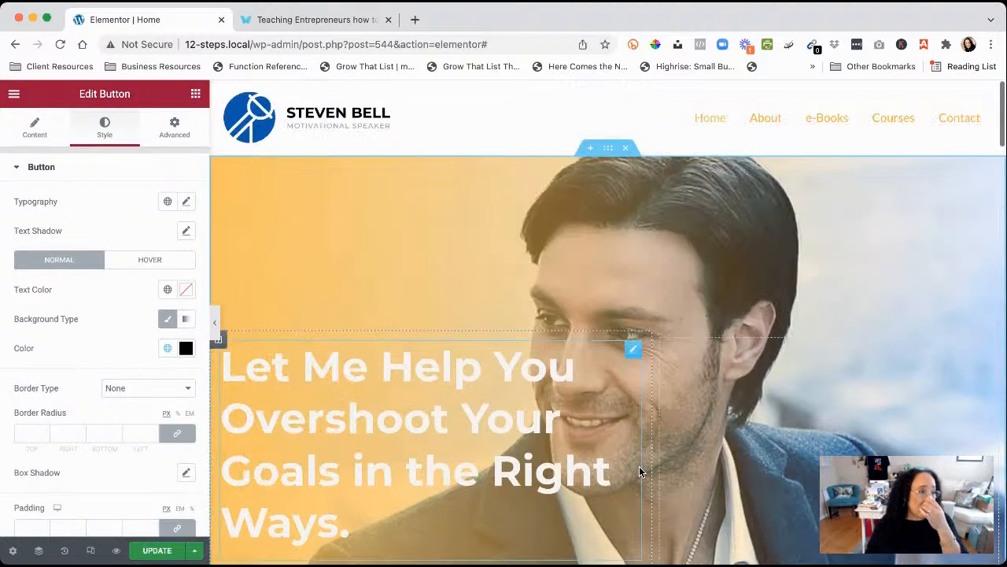
pyautogui.click(607, 150)
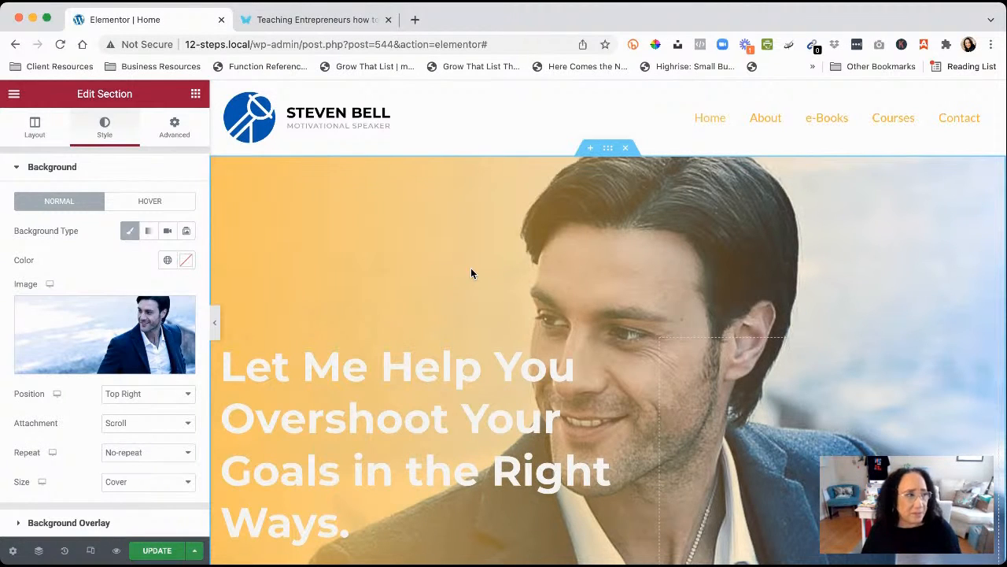
pyautogui.scroll(-5, 103, 391)
pyautogui.scroll(5, 103, 391)
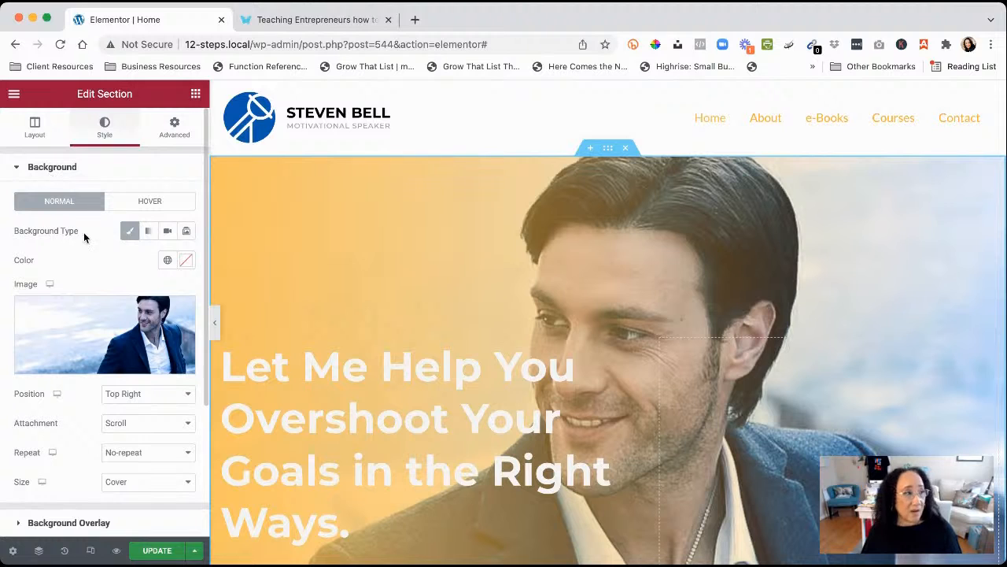
pyautogui.click(148, 232)
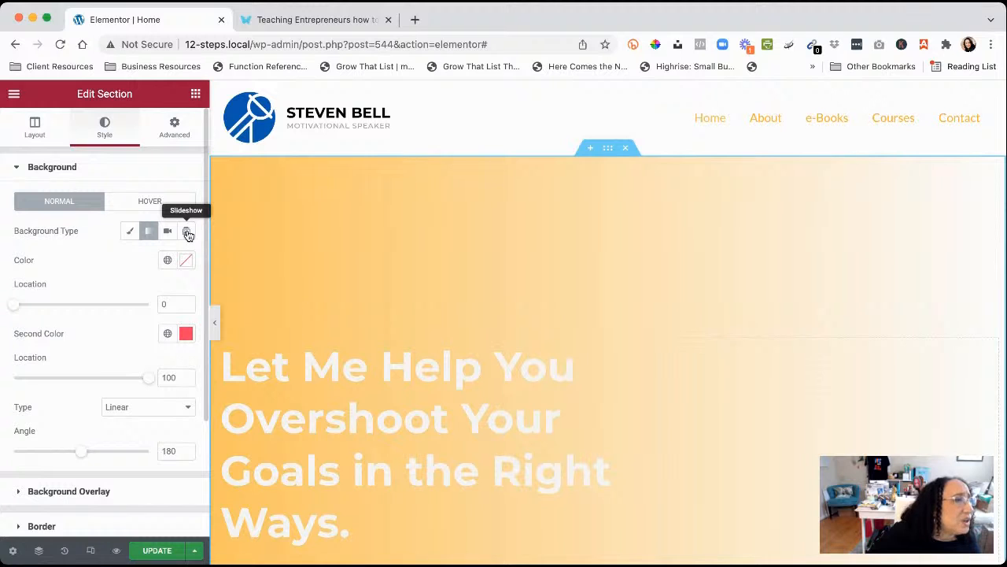
pyautogui.click(129, 234)
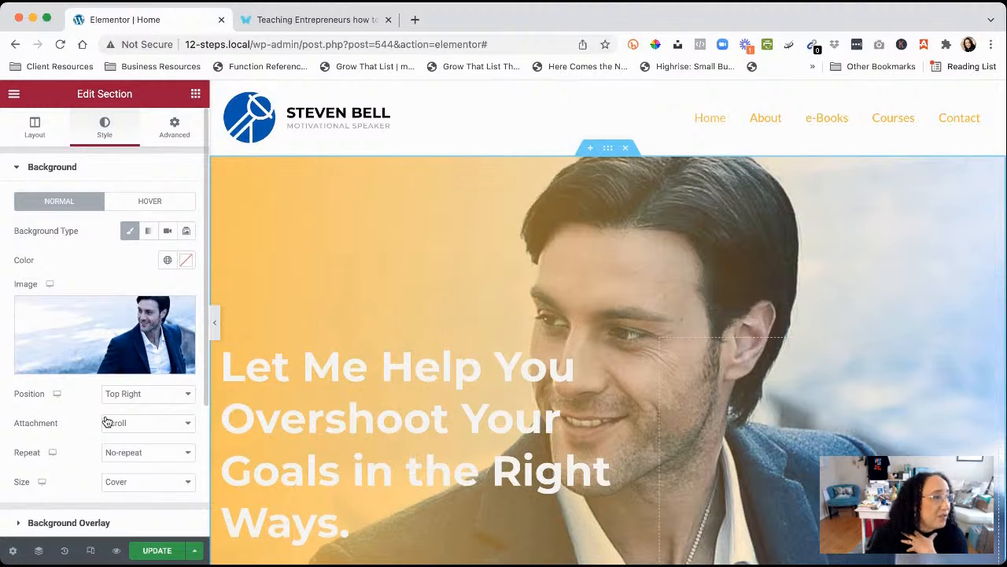
pyautogui.scroll(-3, 101, 419)
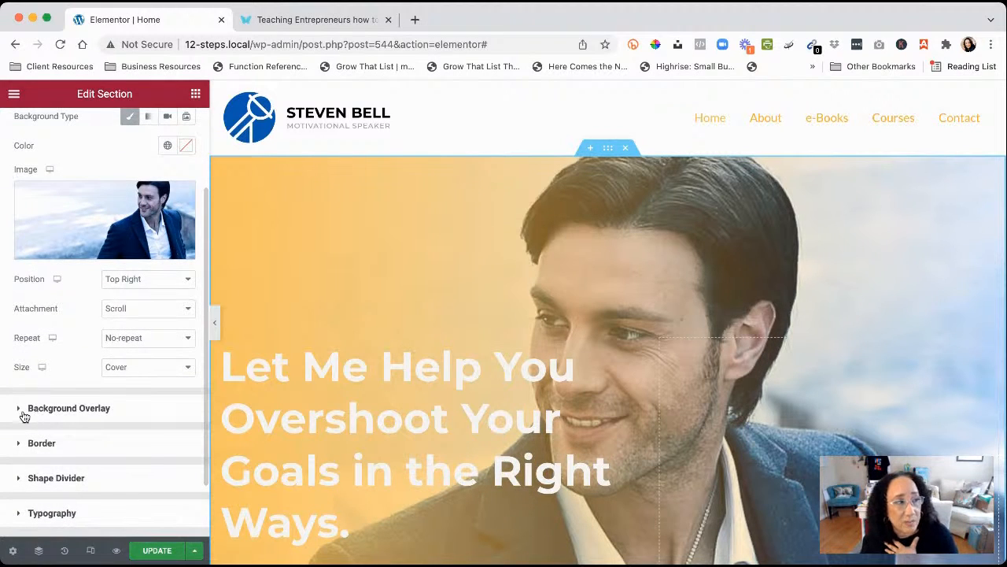
# Expand Background Overlay and try Accent and Primary as the second colour before choosing Theme Color 1
pyautogui.click(79, 409)
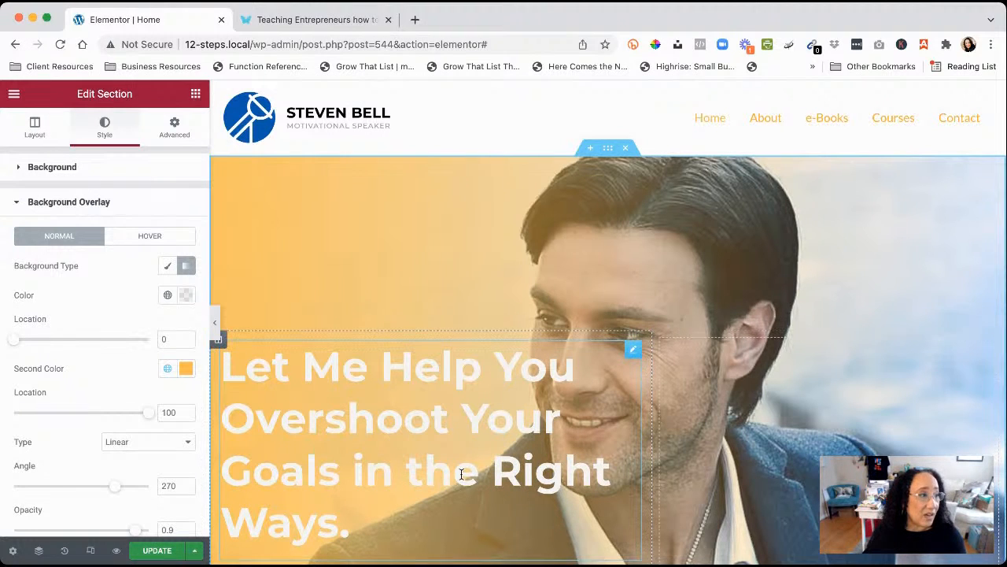
pyautogui.scroll(-3, 111, 388)
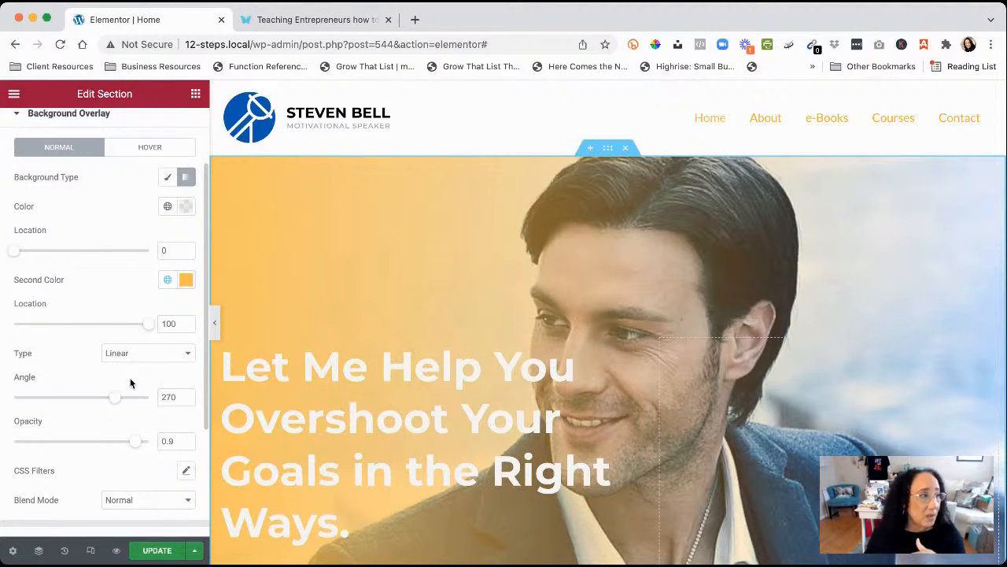
pyautogui.click(169, 284)
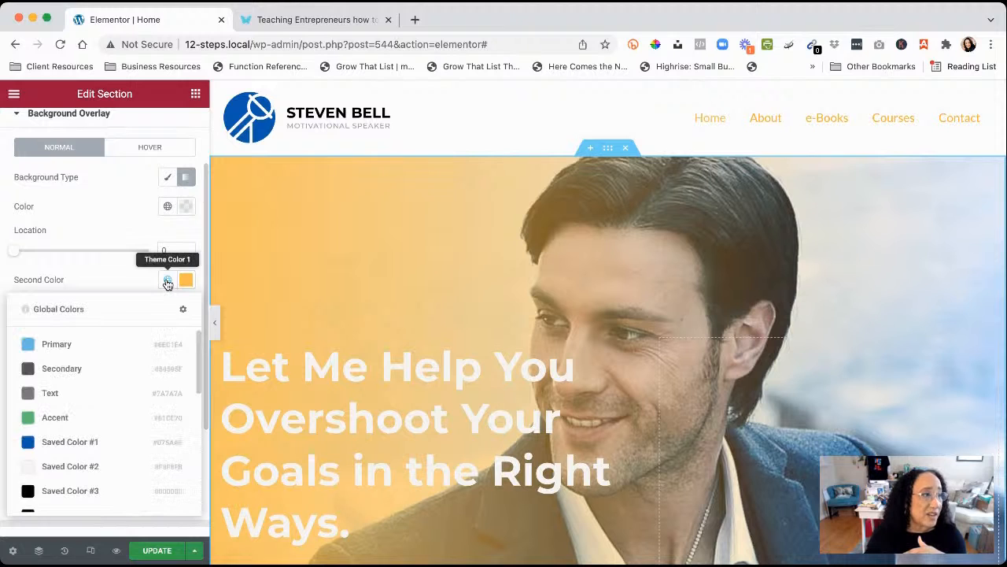
pyautogui.click(28, 424)
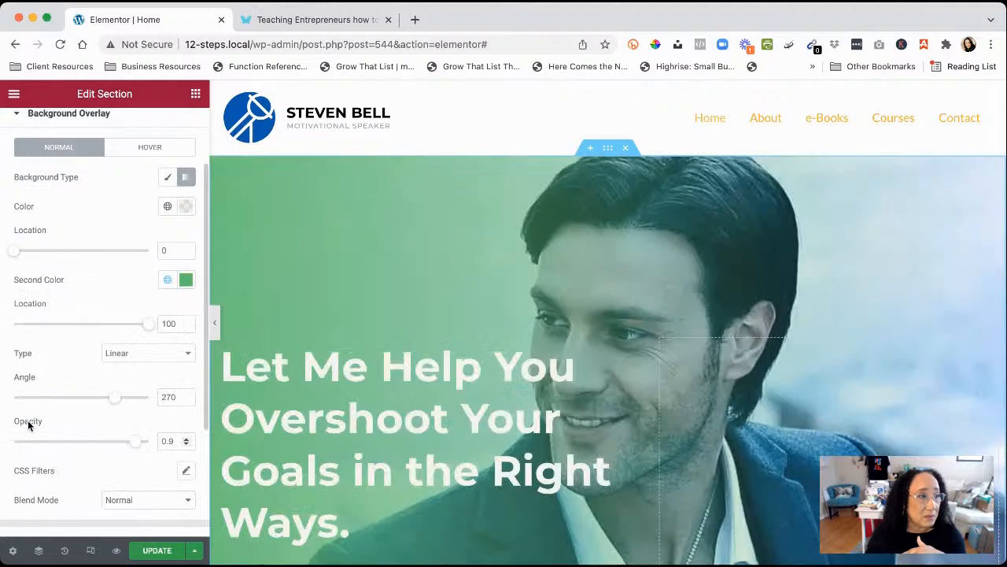
pyautogui.click(165, 281)
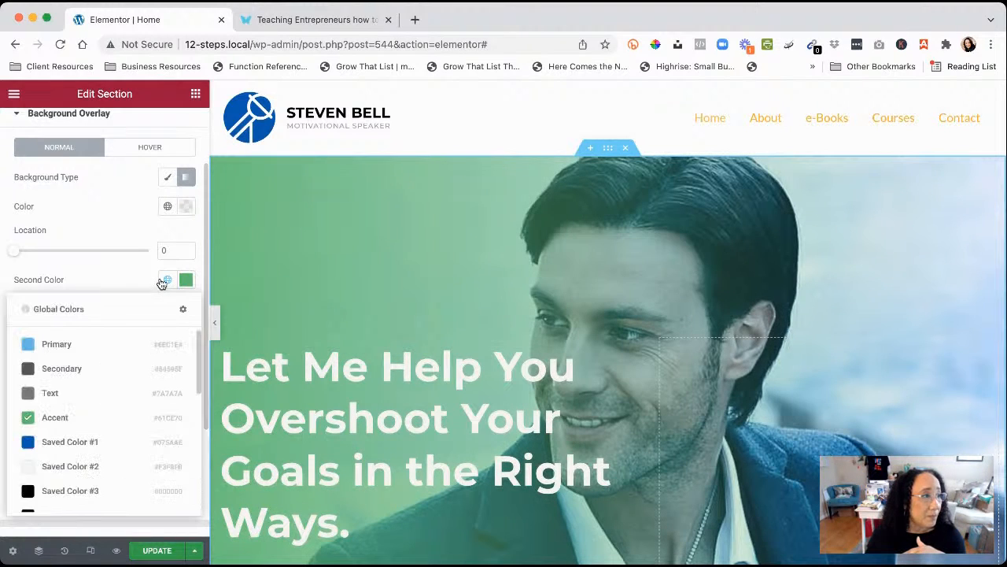
pyautogui.click(28, 346)
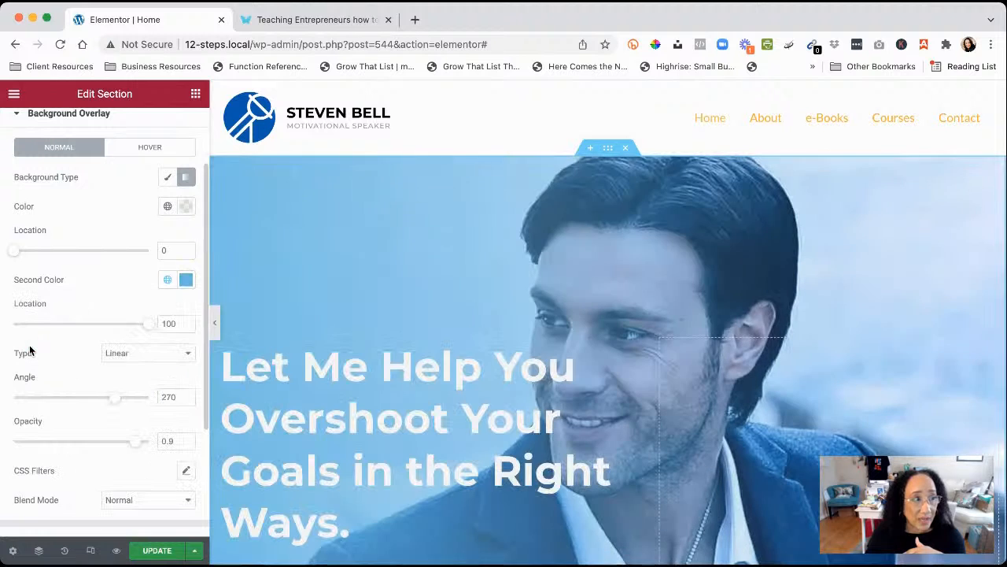
pyautogui.click(167, 281)
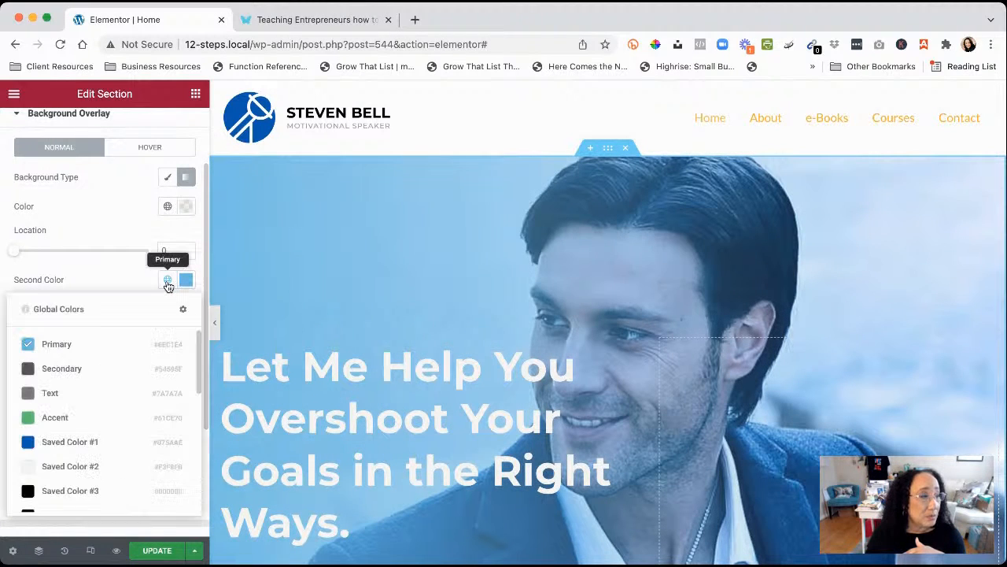
pyautogui.scroll(-5, 86, 416)
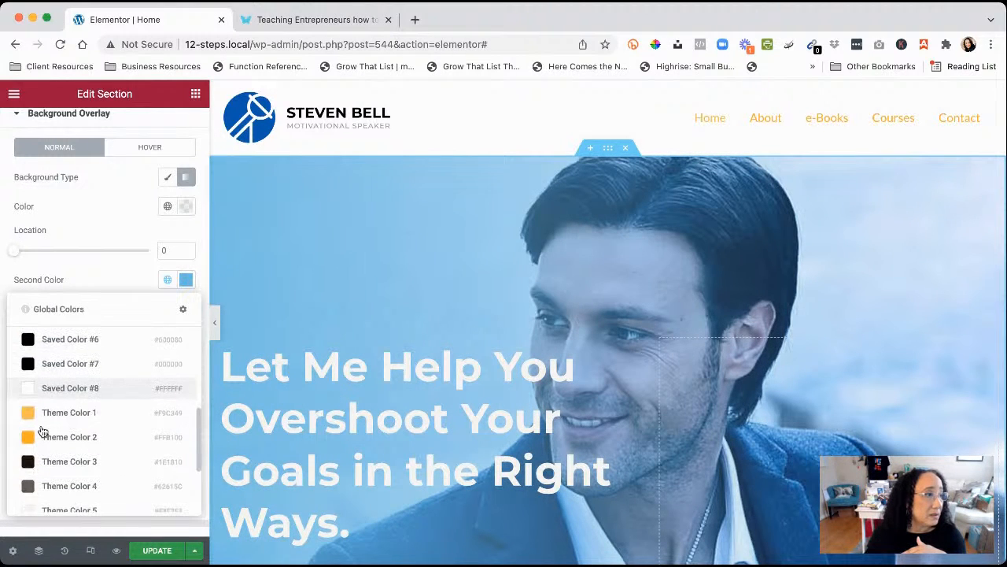
pyautogui.click(28, 412)
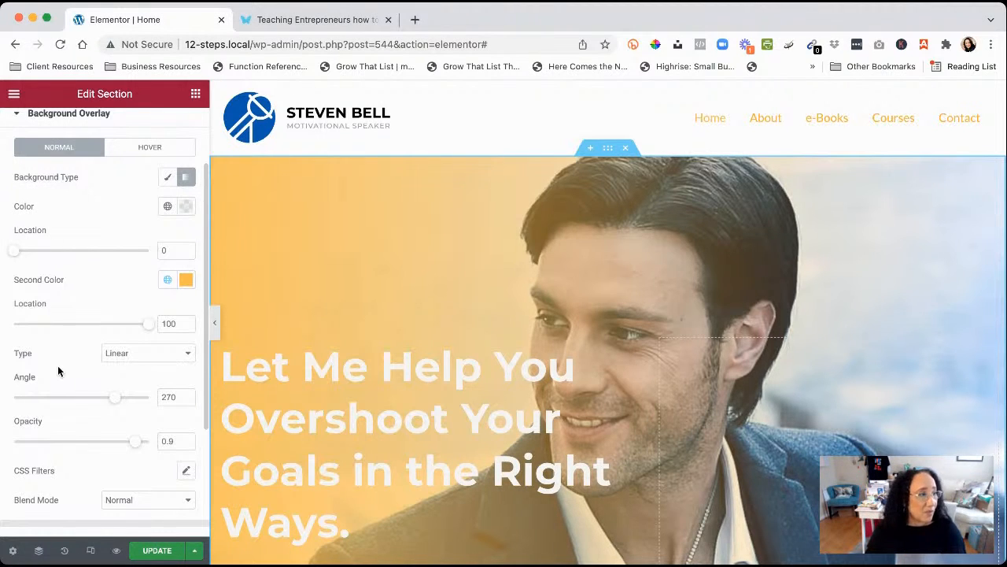
# Switch the overlay gradient type to Radial, then back to Linear
pyautogui.click(189, 358)
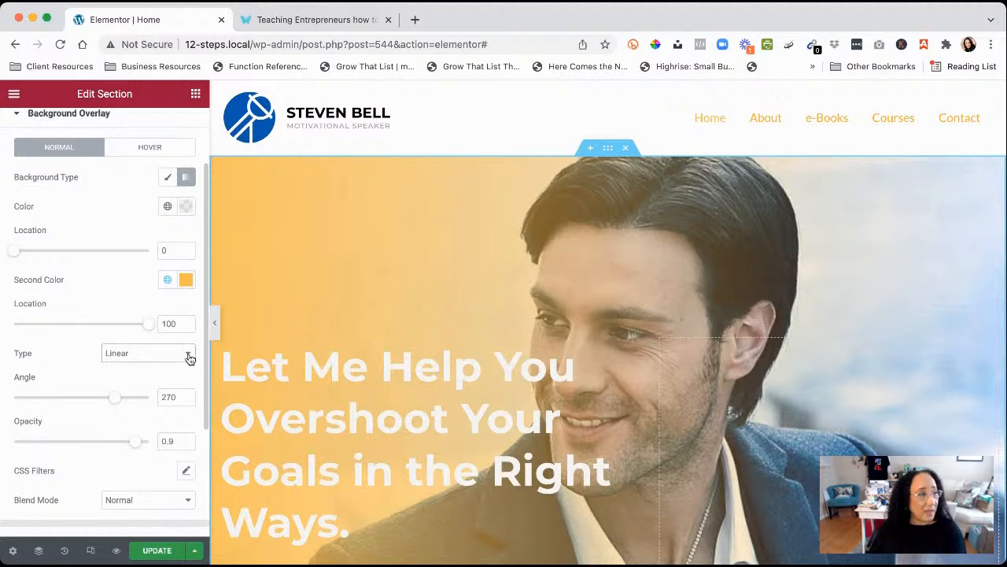
pyautogui.click(146, 370)
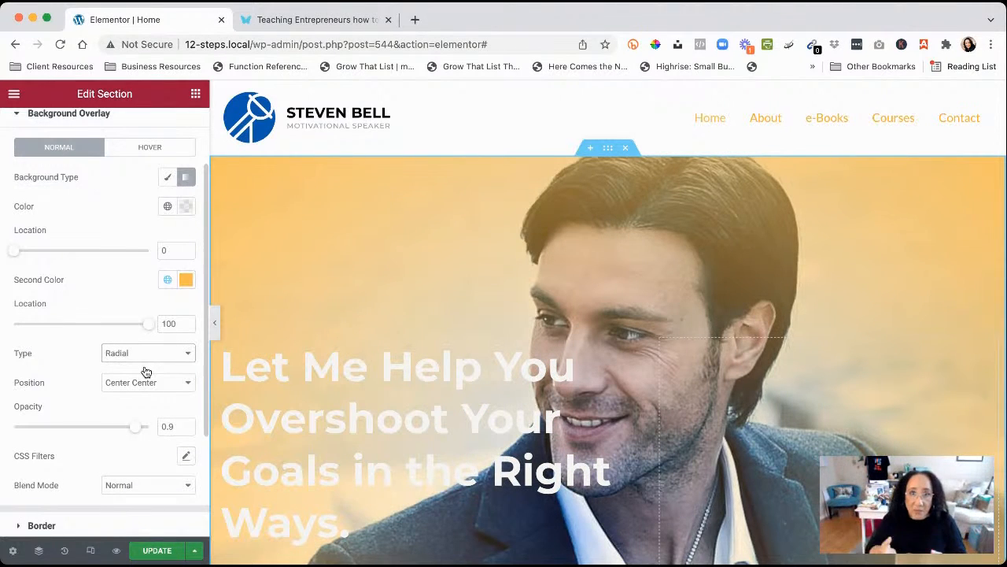
pyautogui.scroll(-1, 145, 371)
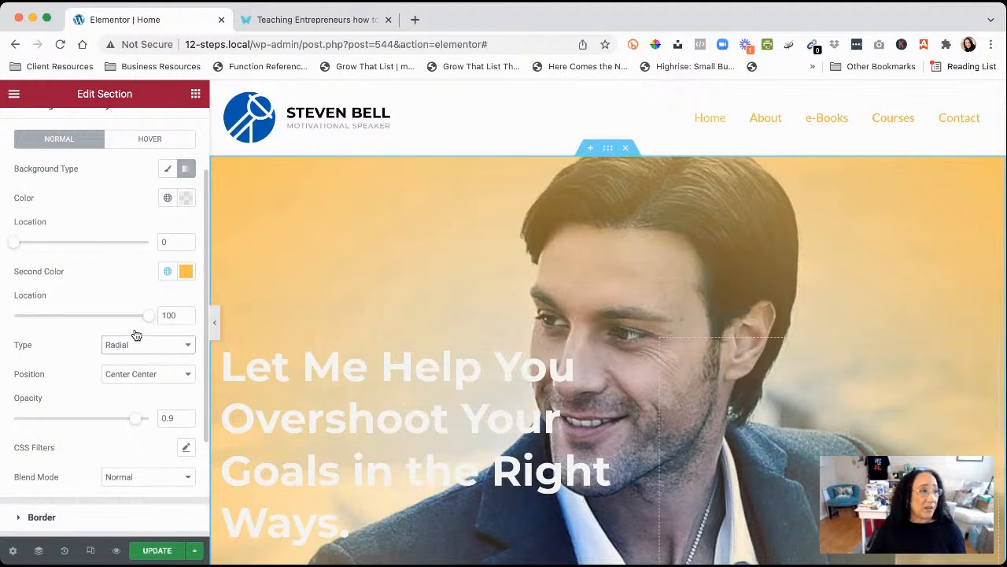
pyautogui.click(135, 341)
pyautogui.click(135, 329)
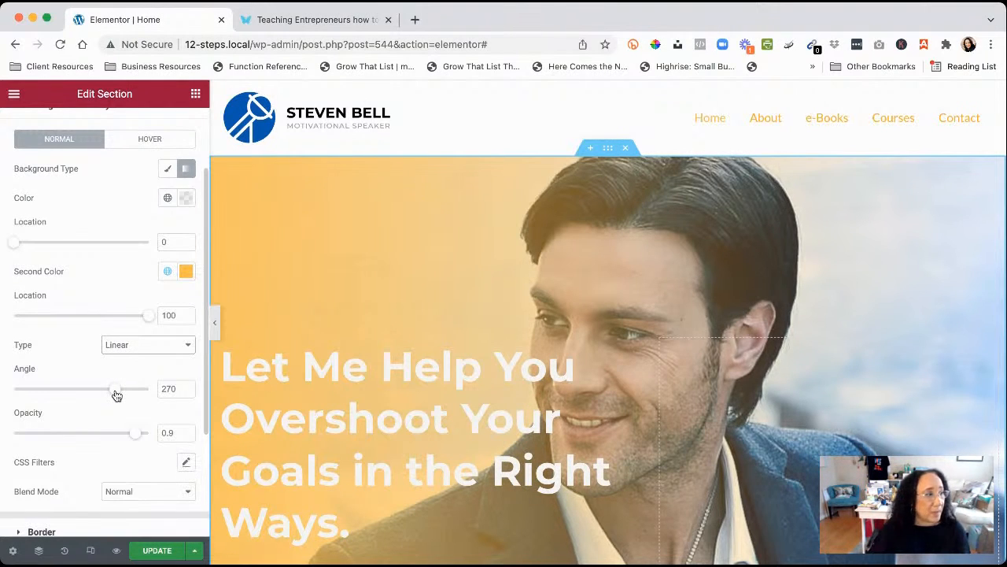
pyautogui.scroll(1, 116, 393)
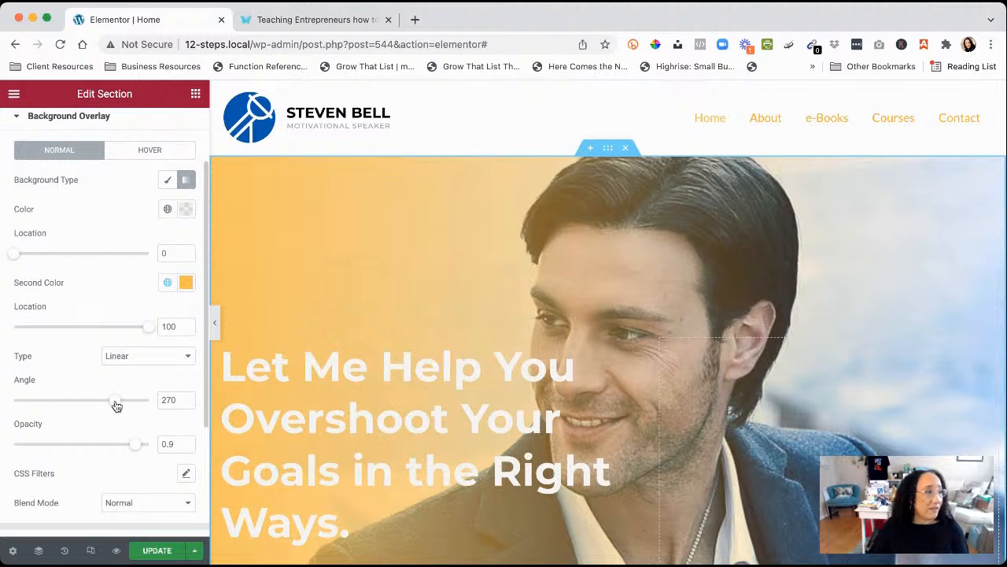
# Test the overlay angle, keeping 270°, and drag the overlay opacity up to 1
pyautogui.moveTo(116, 405)
pyautogui.mouseDown()
pyautogui.moveTo(49, 407)
pyautogui.moveTo(117, 407)
pyautogui.mouseUp()
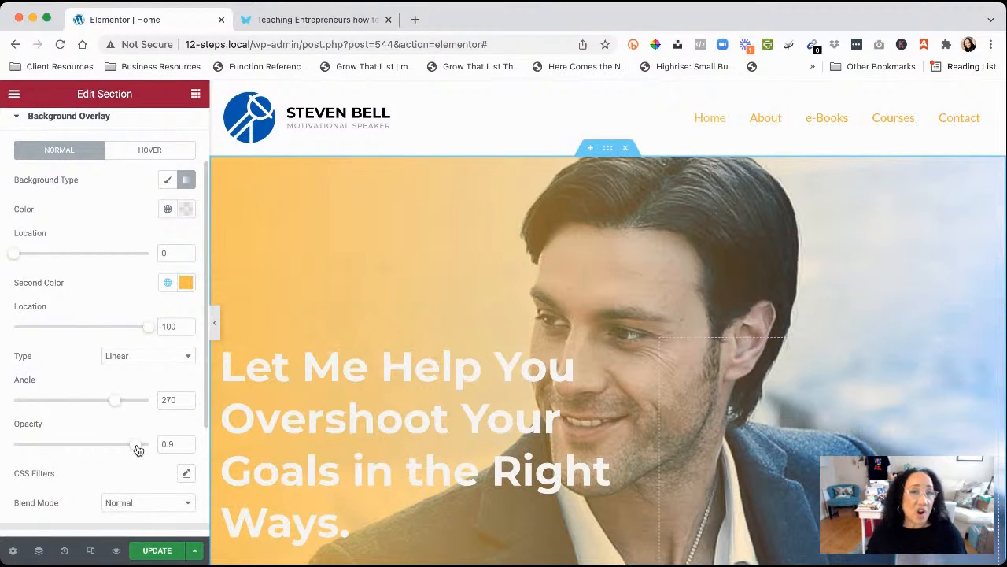
pyautogui.moveTo(137, 450)
pyautogui.mouseDown()
pyautogui.moveTo(12, 449)
pyautogui.moveTo(151, 453)
pyautogui.mouseUp()
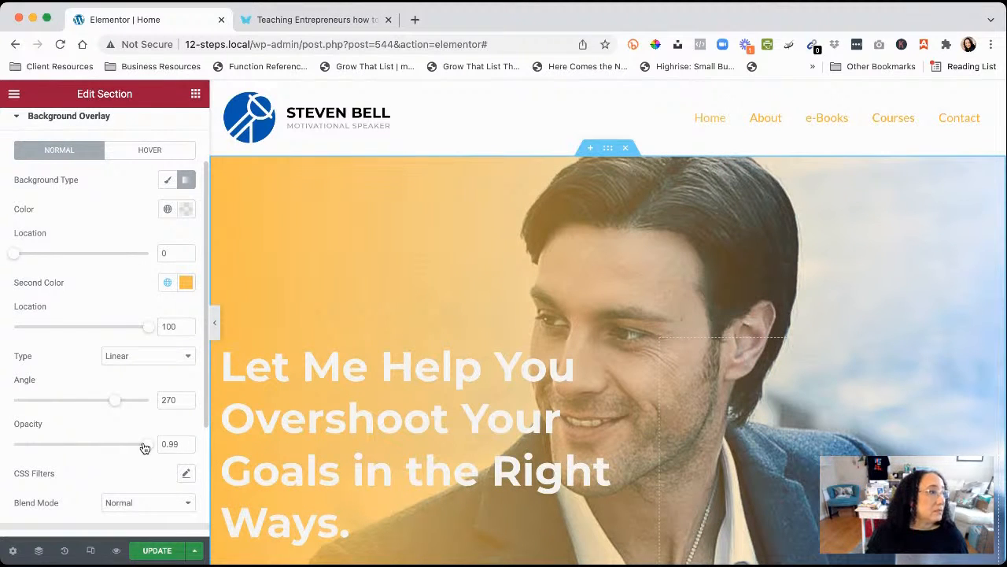
pyautogui.moveTo(150, 443); pyautogui.dragTo(158, 443)
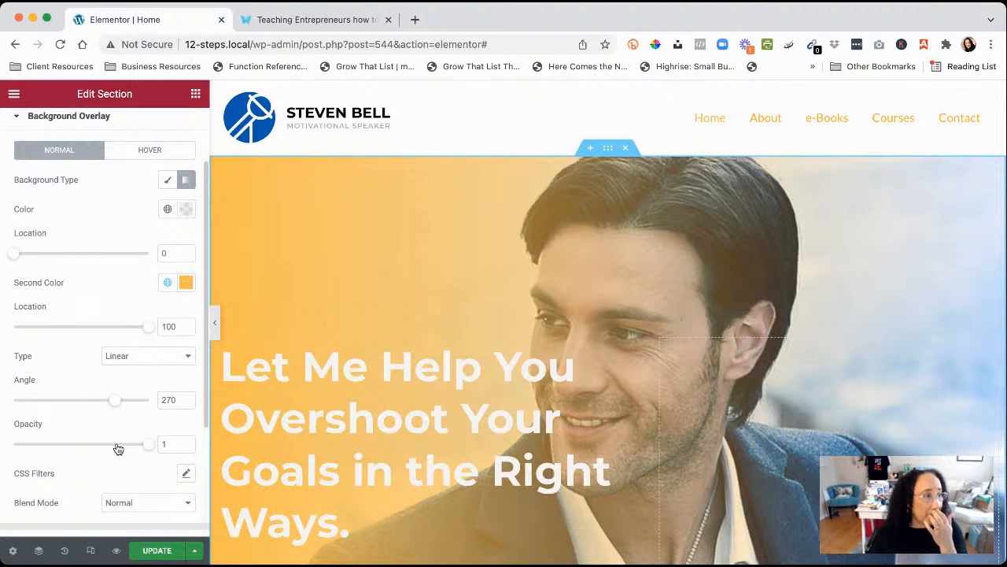
pyautogui.scroll(-2, 118, 449)
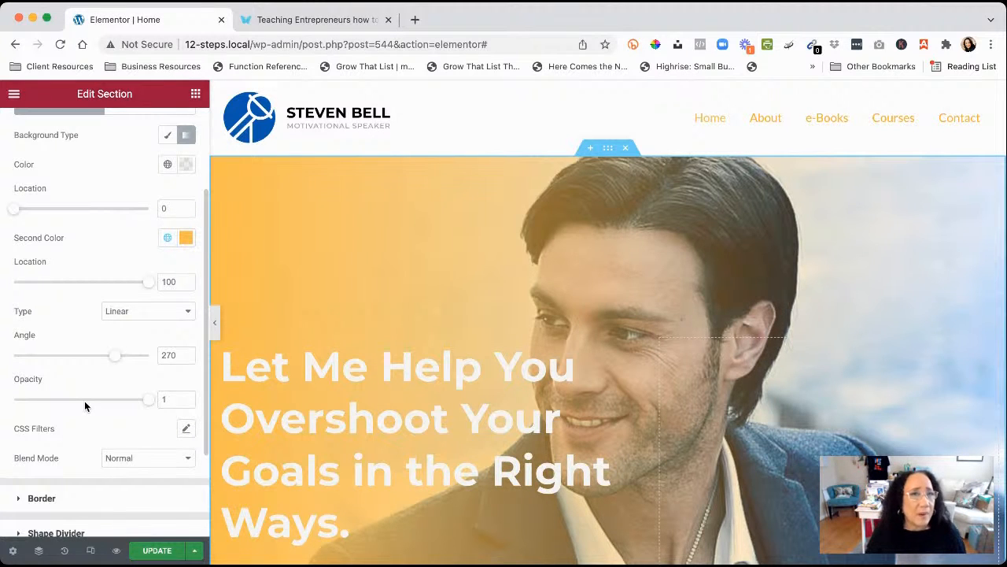
pyautogui.scroll(-3, 664, 435)
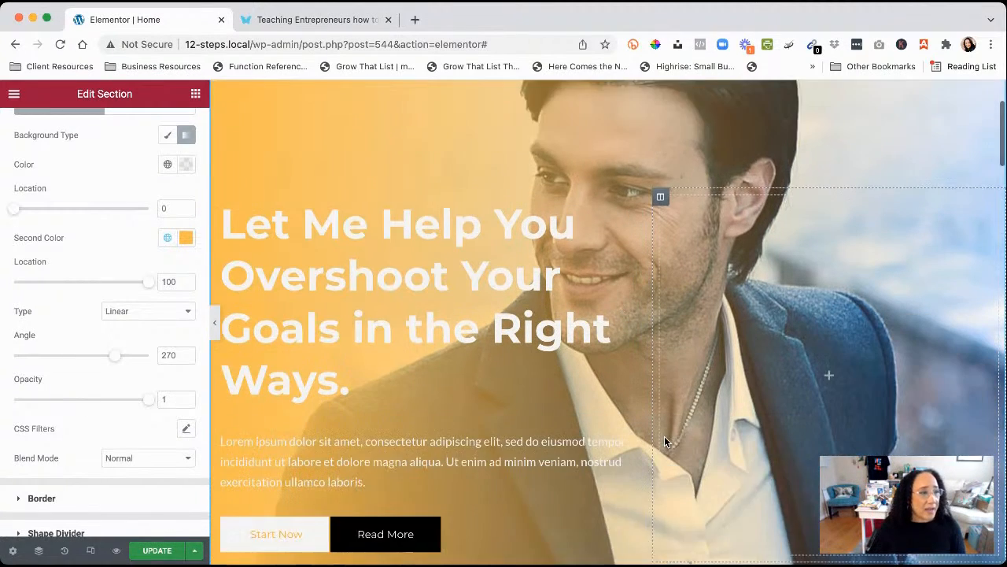
pyautogui.scroll(-2, 664, 436)
pyautogui.scroll(5, 664, 436)
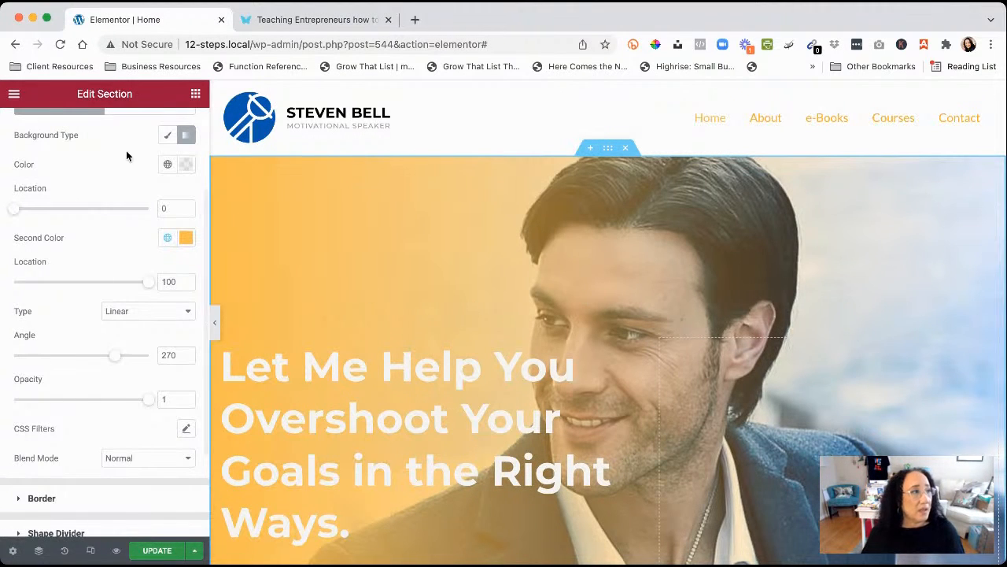
pyautogui.scroll(3, 95, 224)
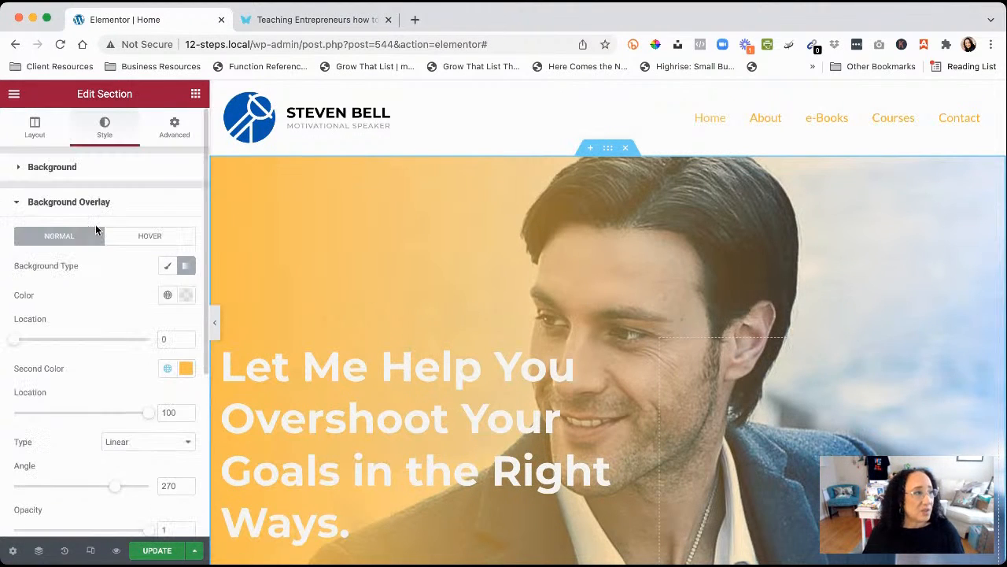
pyautogui.click(65, 168)
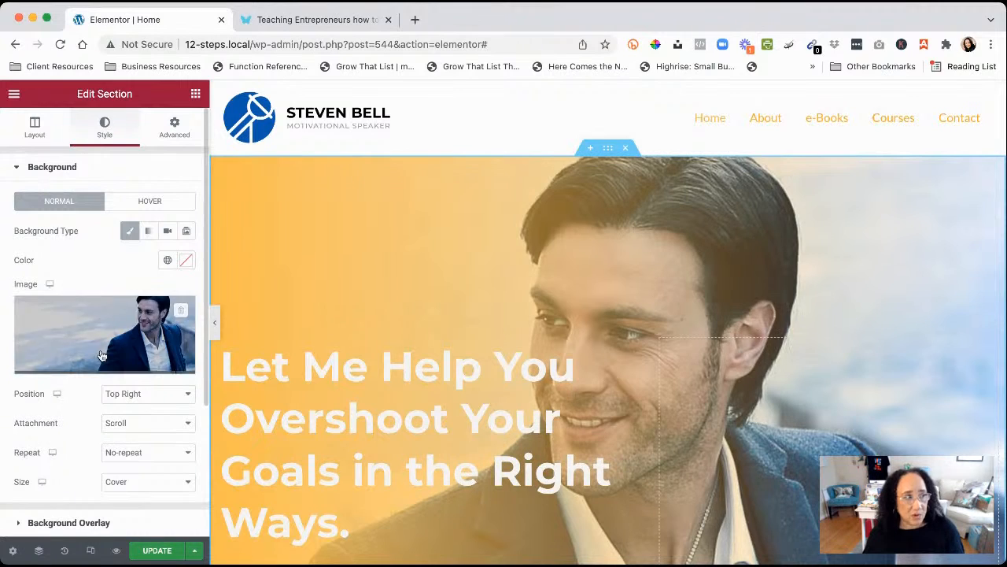
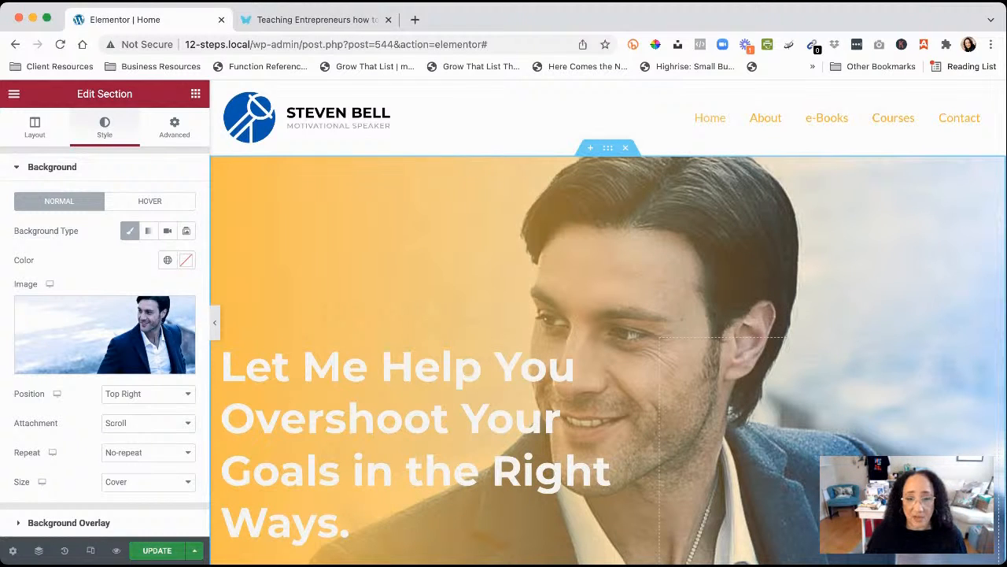
# Scroll down to the My Story section and select the smiling phone photo
pyautogui.scroll(-10, 577, 380)
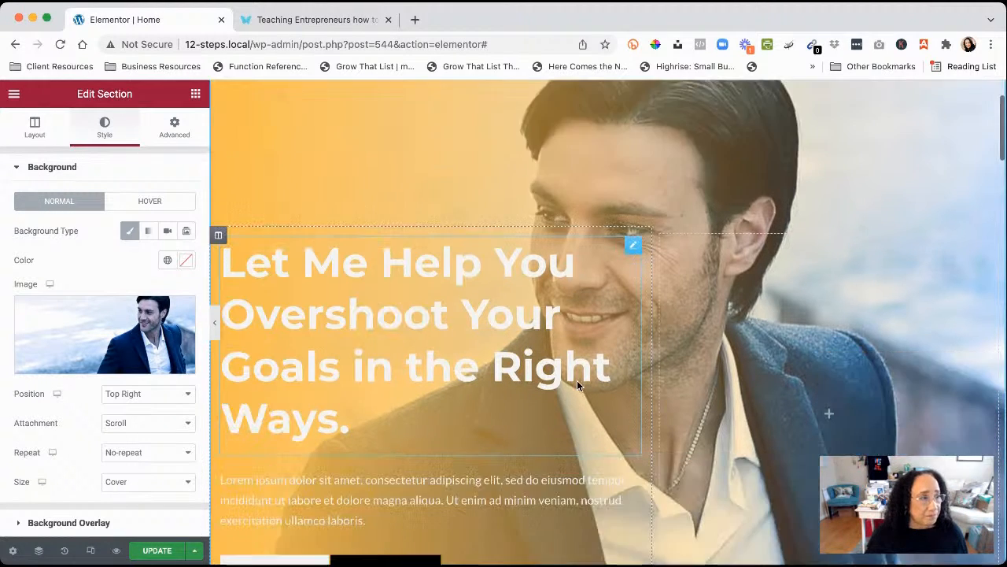
pyautogui.scroll(-20, 577, 385)
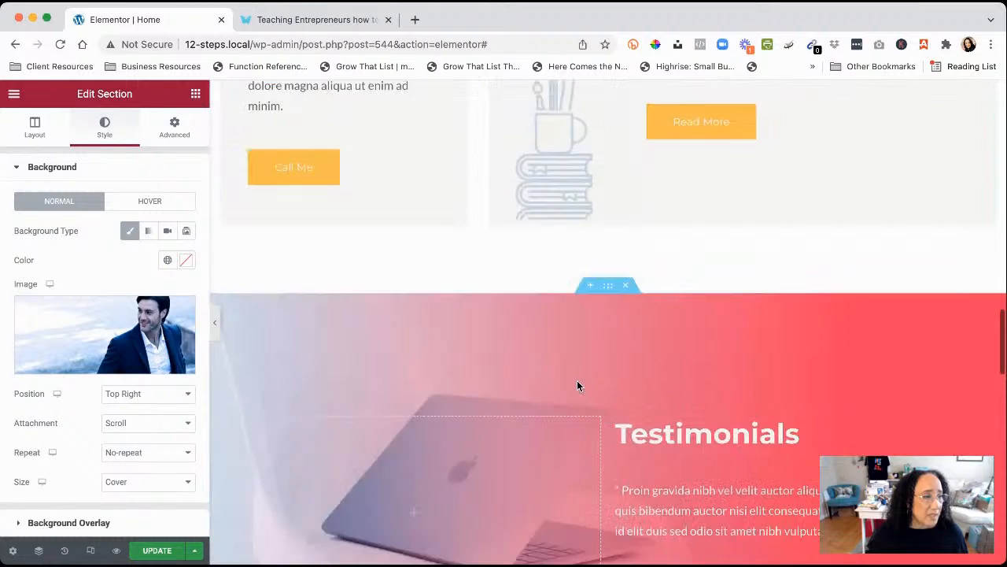
pyautogui.scroll(20, 577, 381)
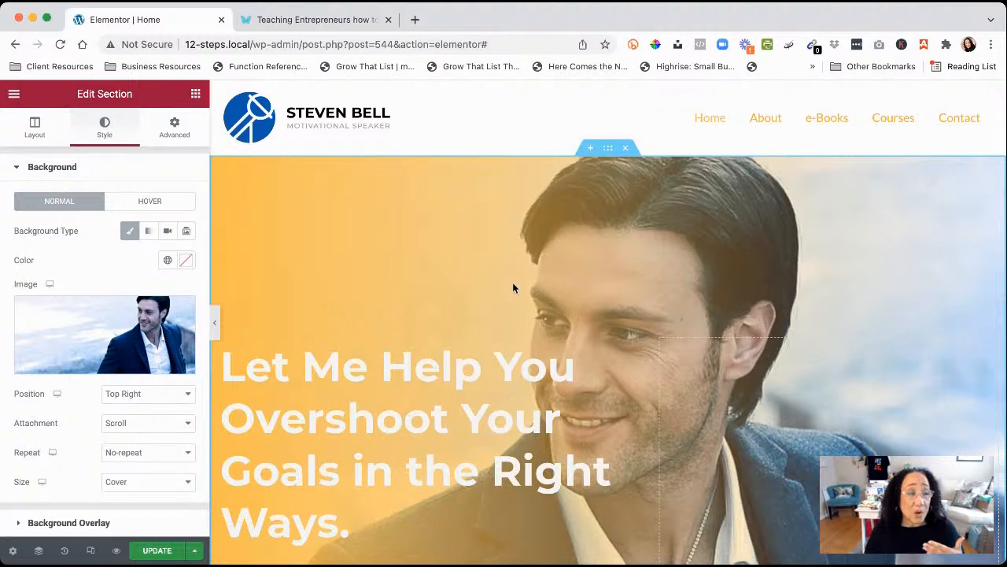
pyautogui.scroll(-15, 512, 285)
pyautogui.scroll(-10, 512, 288)
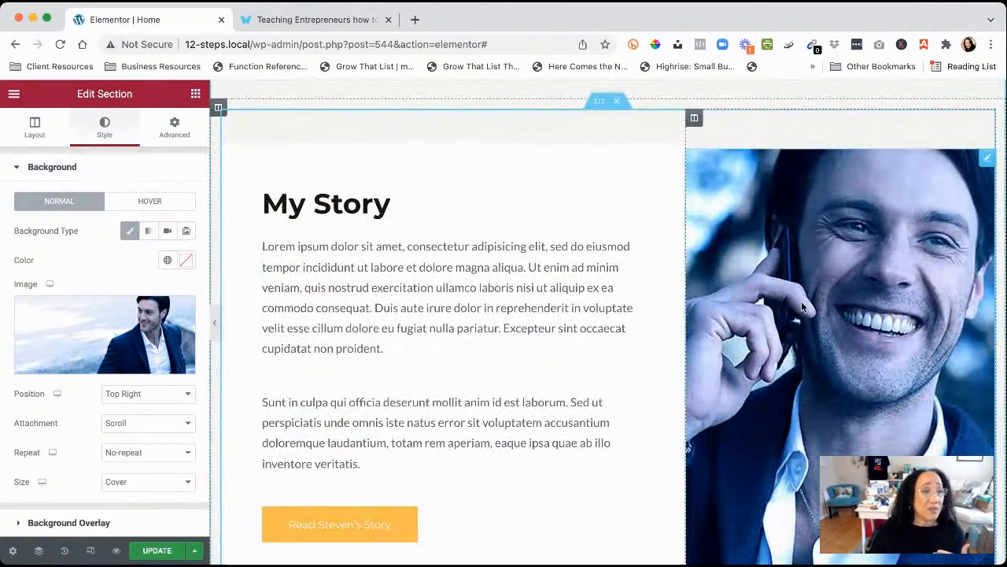
pyautogui.click(862, 297)
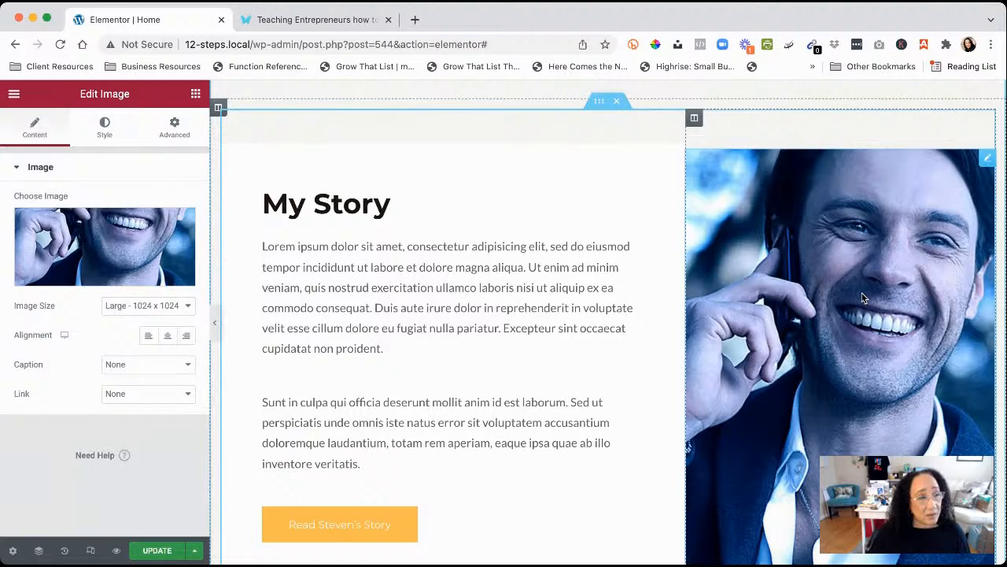
# Set the surrounding inner section's background type to Classic, then reselect the photo
pyautogui.click(600, 103)
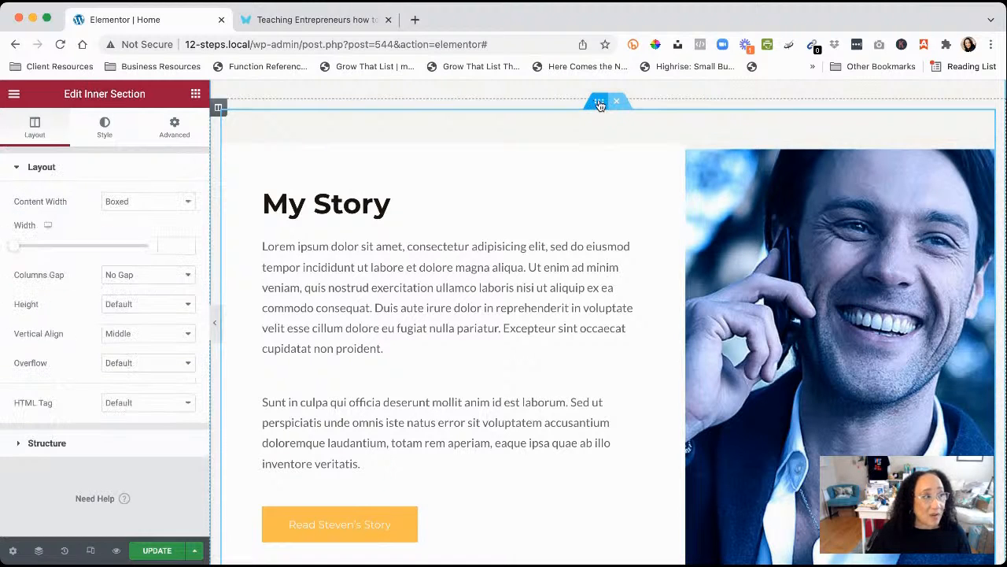
pyautogui.click(103, 138)
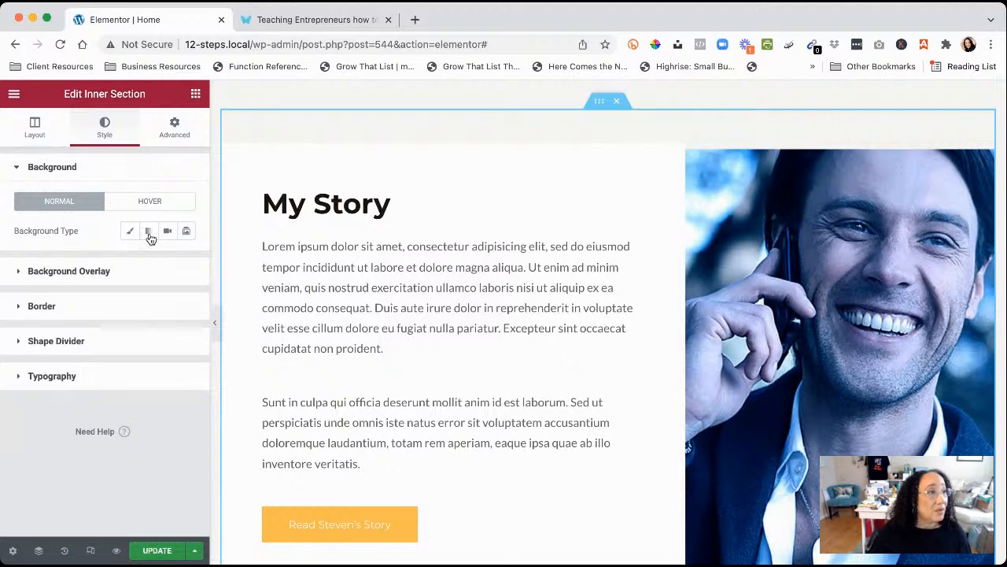
pyautogui.click(130, 232)
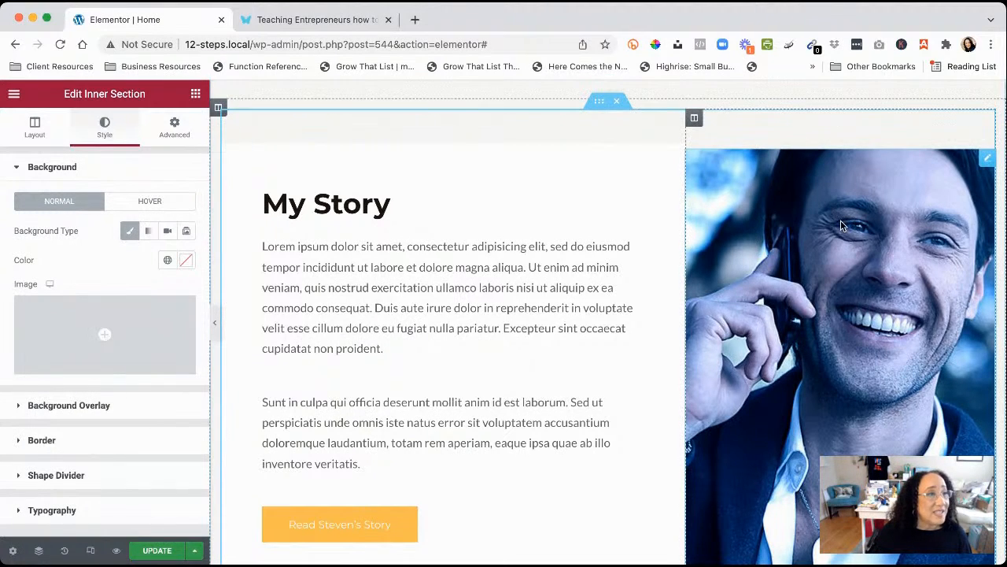
pyautogui.click(986, 160)
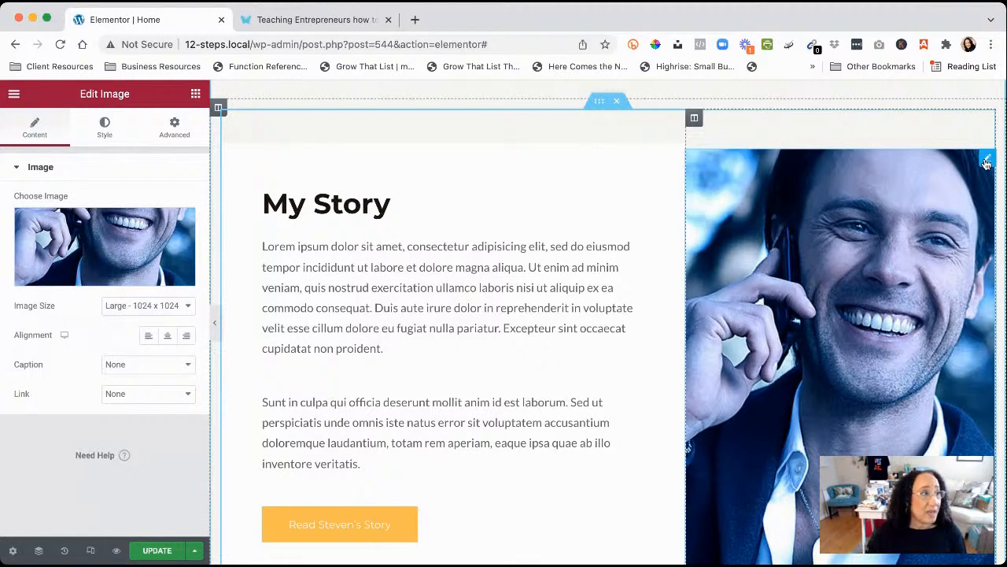
pyautogui.click(93, 242)
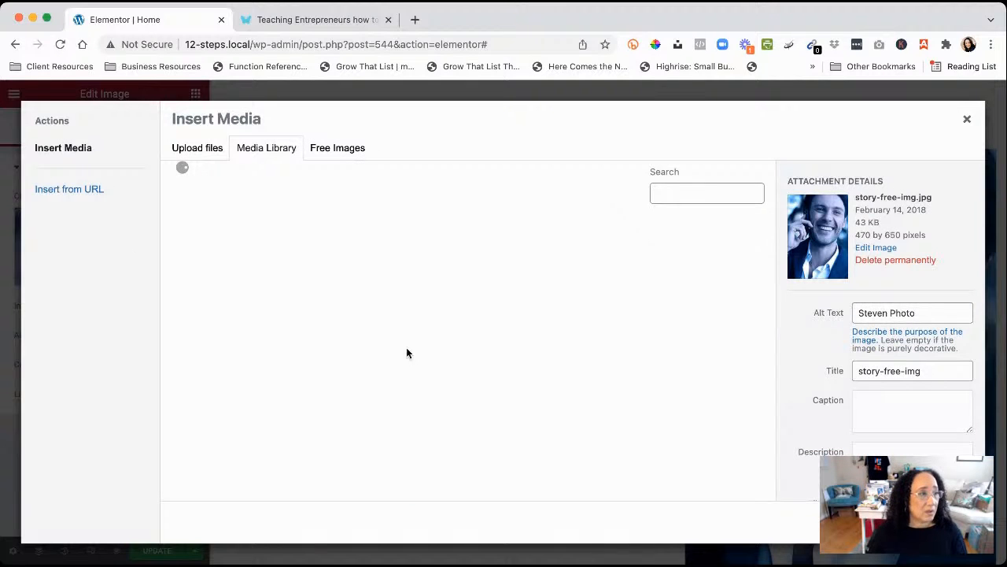
pyautogui.scroll(-3, 448, 459)
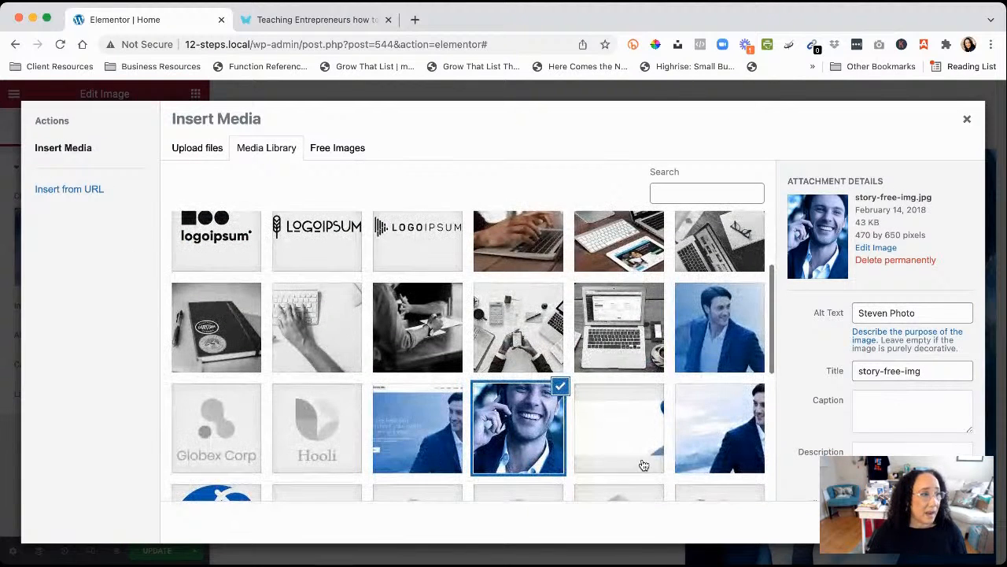
pyautogui.scroll(-5, 630, 461)
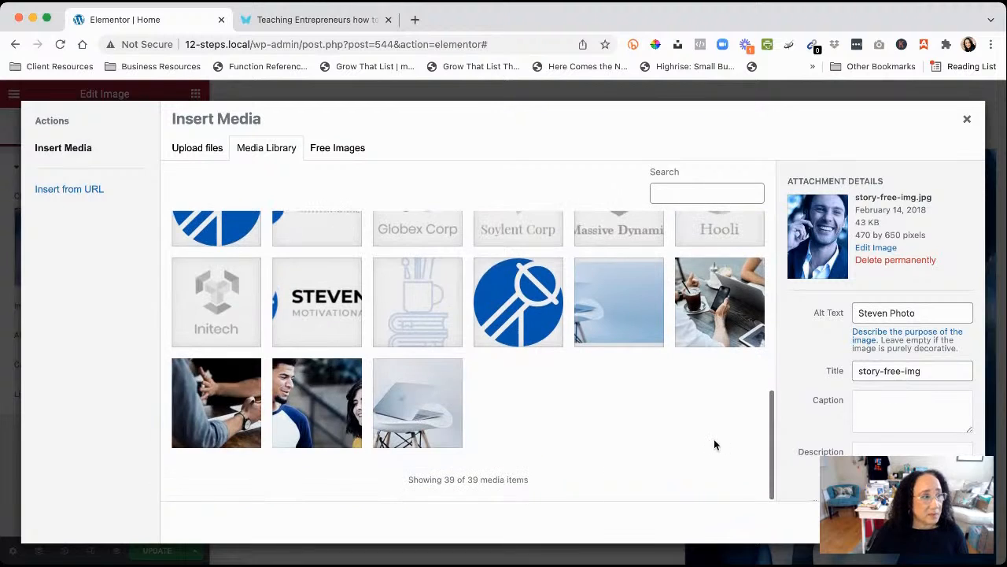
pyautogui.click(308, 413)
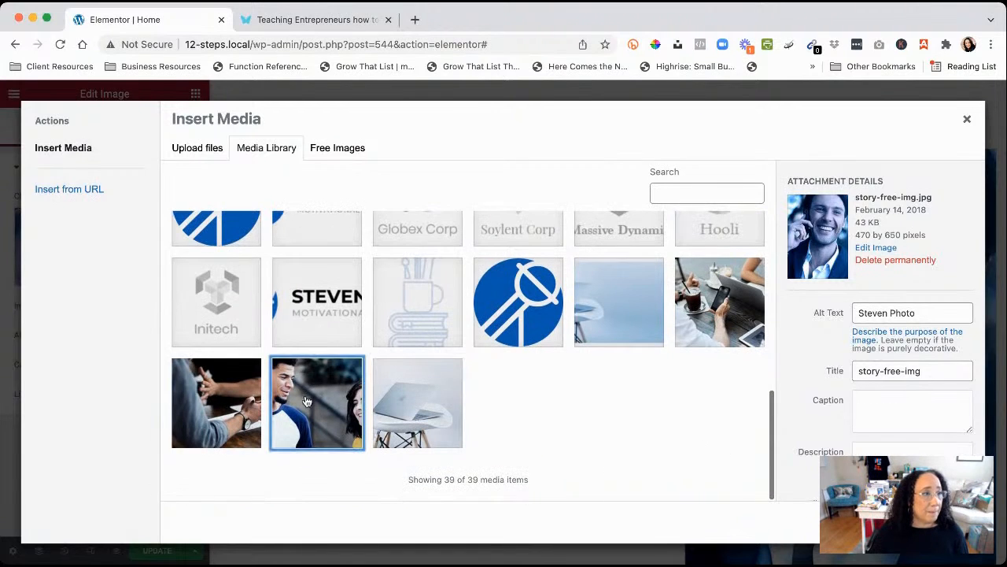
pyautogui.click(183, 415)
pyautogui.scroll(5, 699, 344)
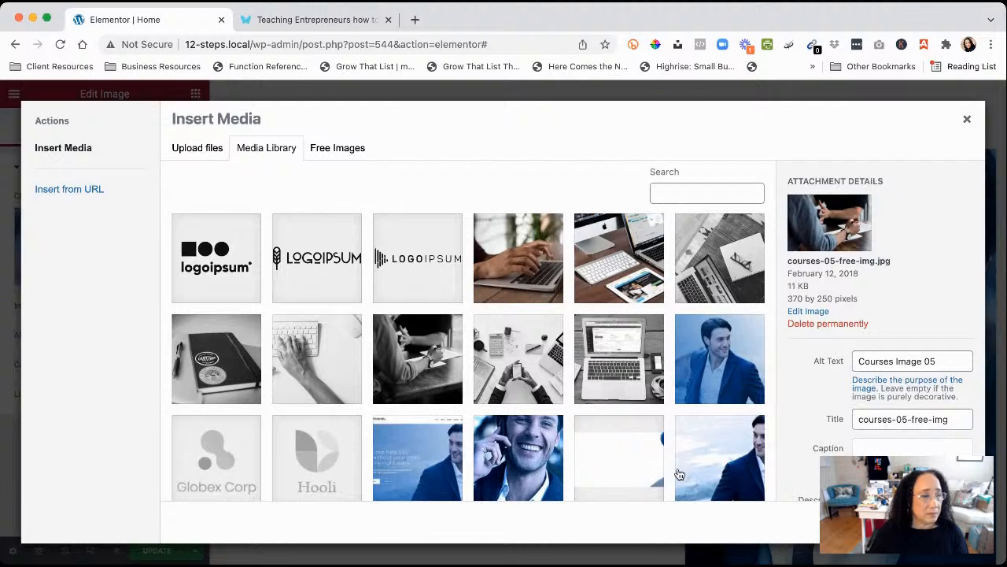
pyautogui.click(967, 119)
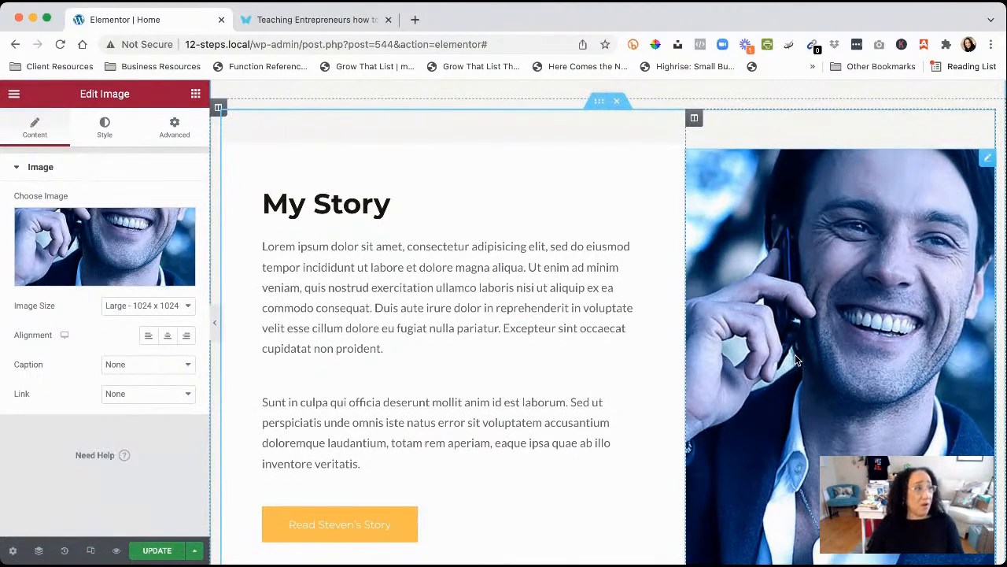
# Look over the photo's style and content settings, opening and closing its media library
pyautogui.click(105, 129)
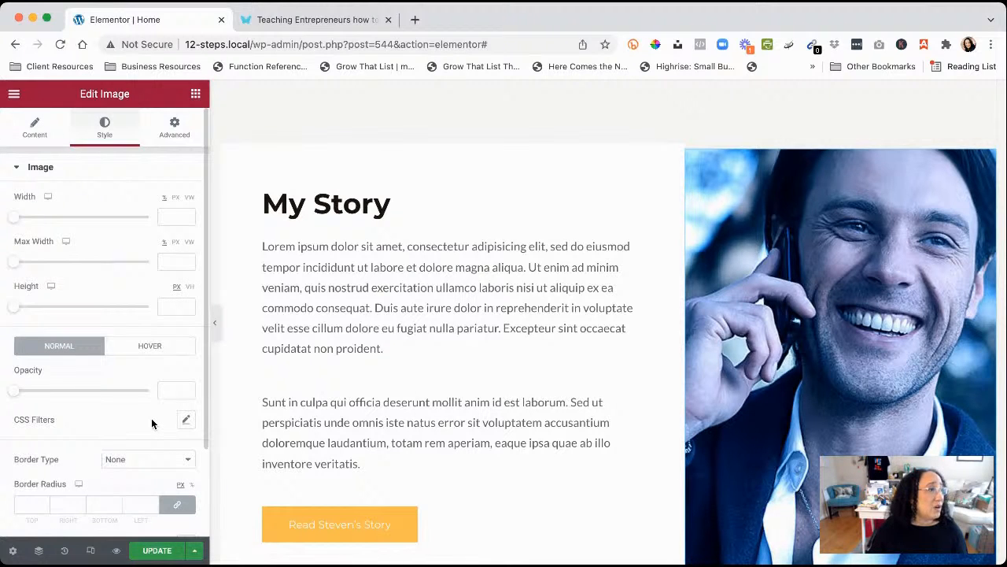
pyautogui.scroll(-3, 151, 423)
pyautogui.scroll(3, 152, 423)
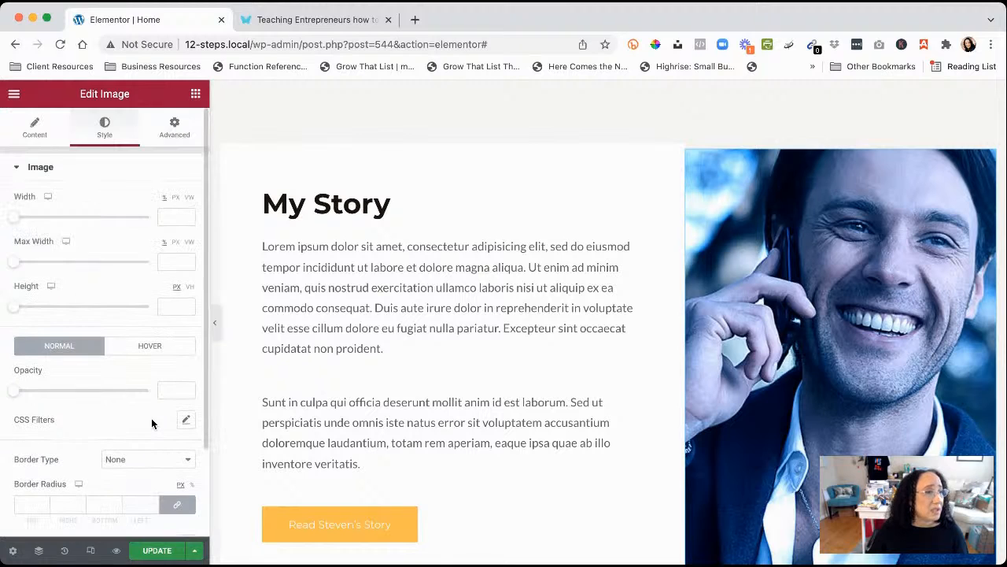
pyautogui.click(37, 132)
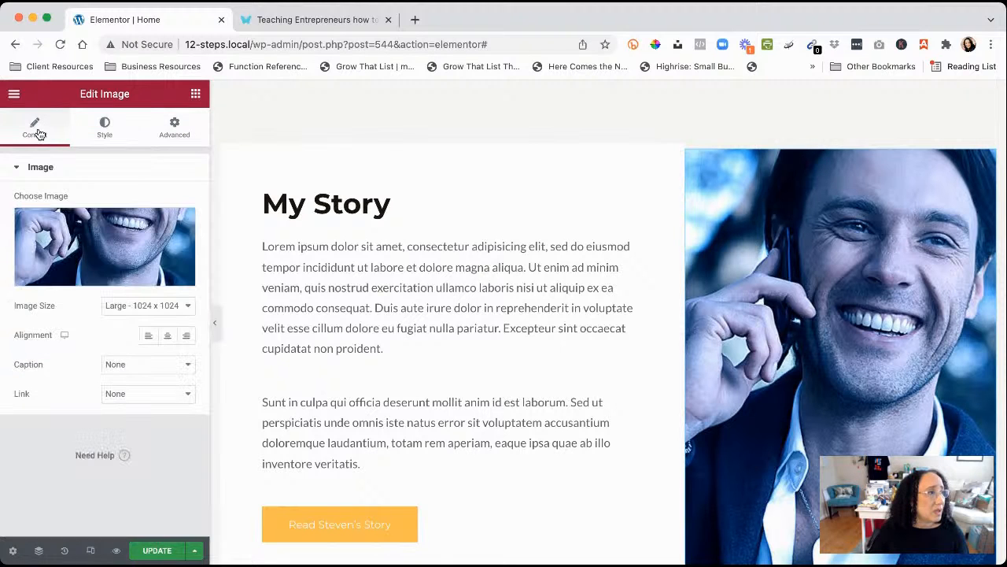
pyautogui.click(92, 246)
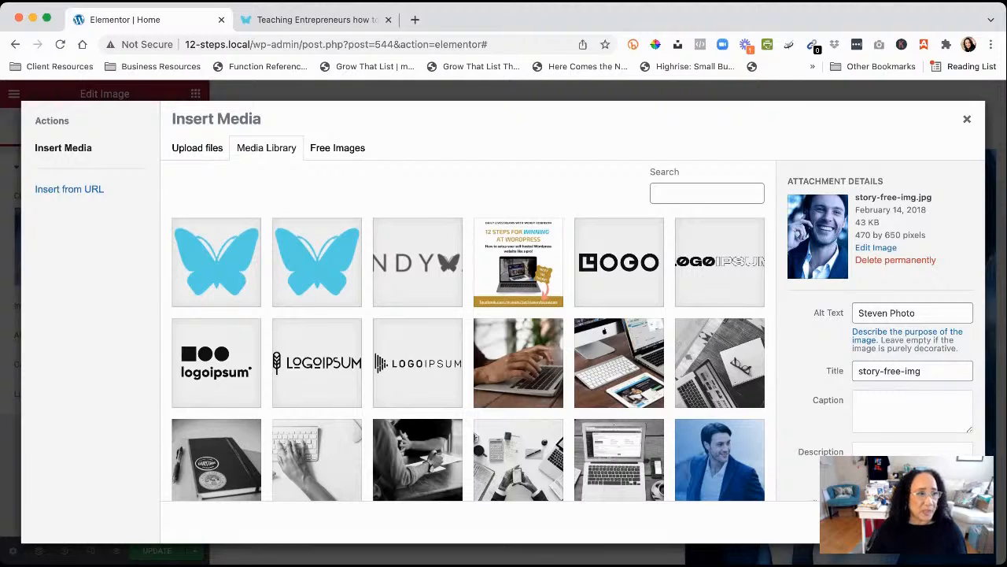
pyautogui.click(934, 522)
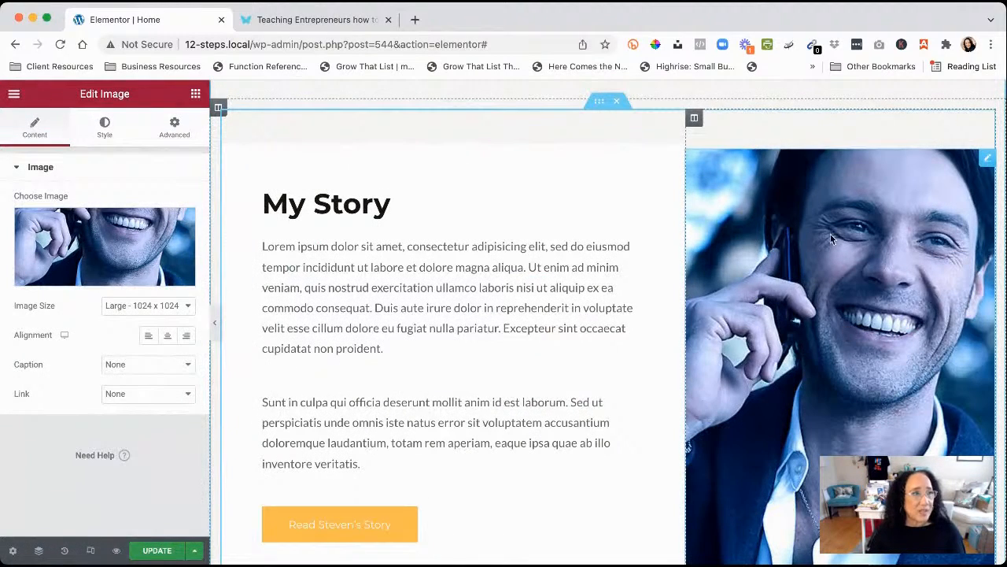
pyautogui.click(103, 128)
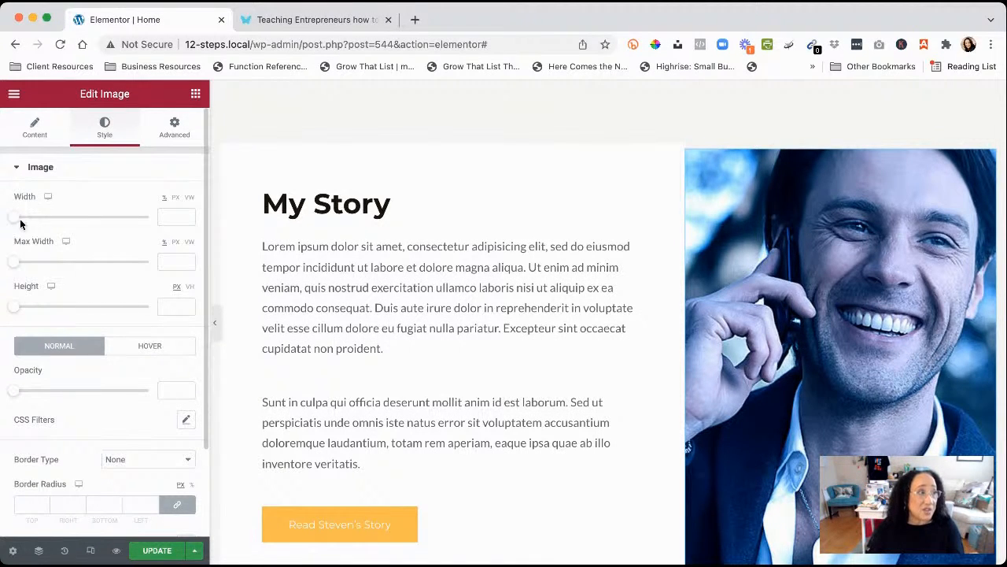
# Try a 50% width and a smaller max width, then clear both values
pyautogui.moveTo(15, 218); pyautogui.dragTo(123, 223)
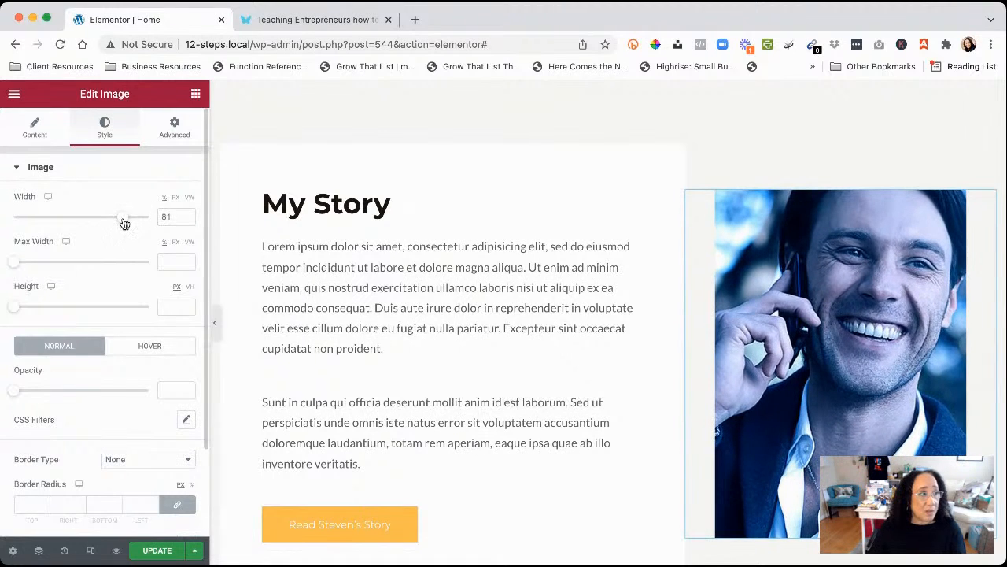
pyautogui.moveTo(16, 264); pyautogui.dragTo(60, 262)
pyautogui.doubleClick(148, 216)
pyautogui.press('BackSpace')
pyautogui.doubleClick(167, 261)
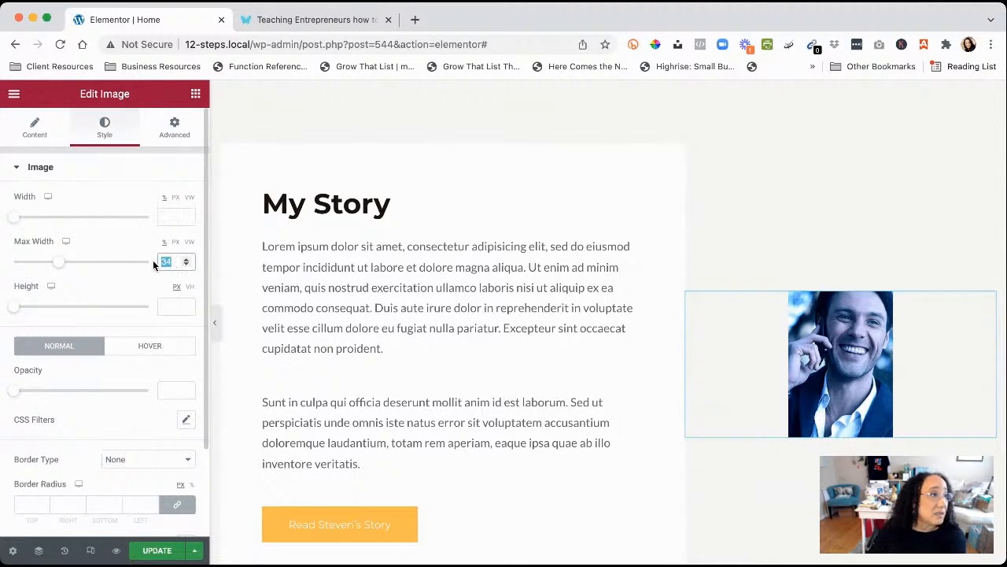
pyautogui.press('BackSpace')
pyautogui.click(103, 193)
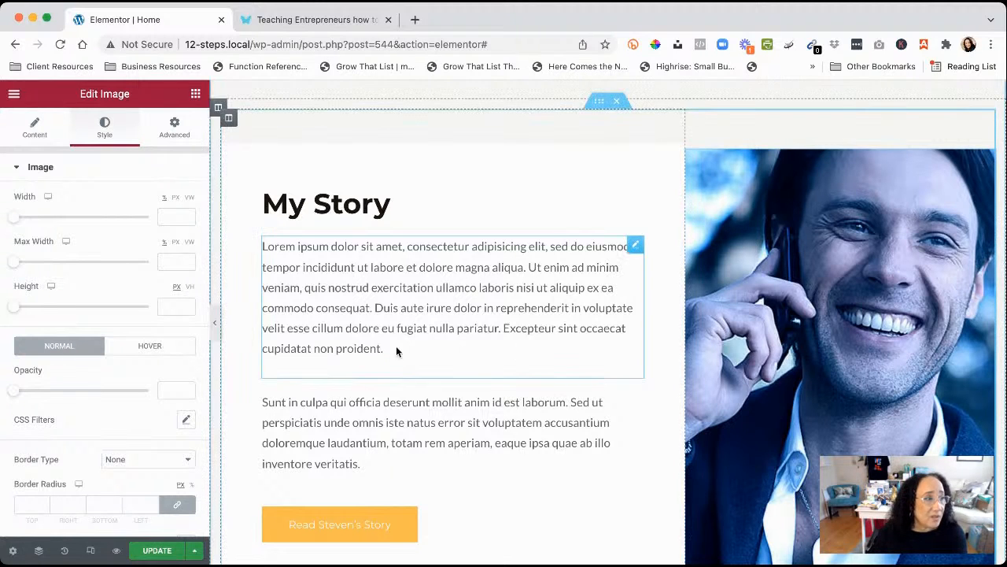
# Inspect the My Story heading, both paragraphs and the Read Steven's Story button
pyautogui.scroll(-3, 450, 310)
pyautogui.scroll(2, 457, 332)
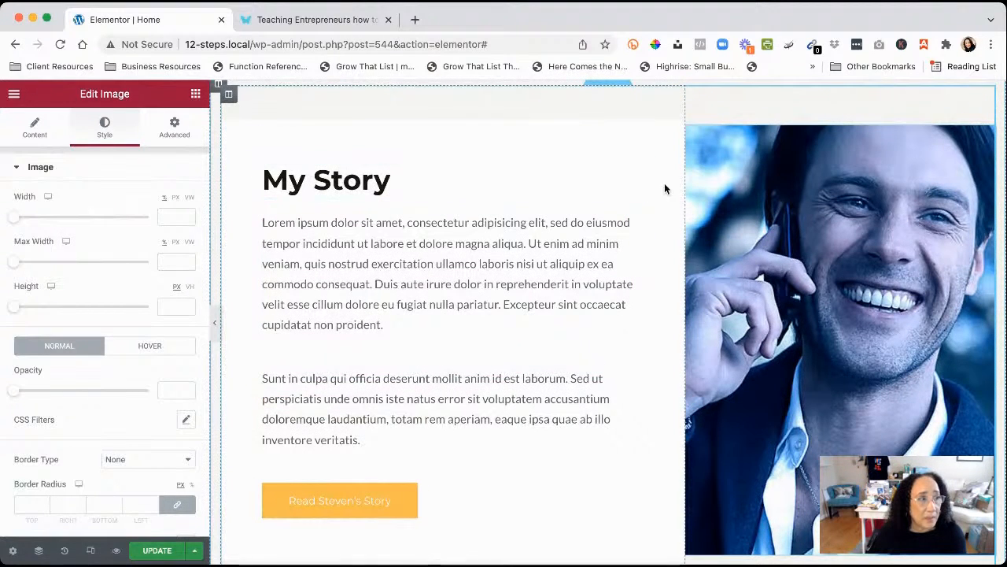
pyautogui.click(574, 189)
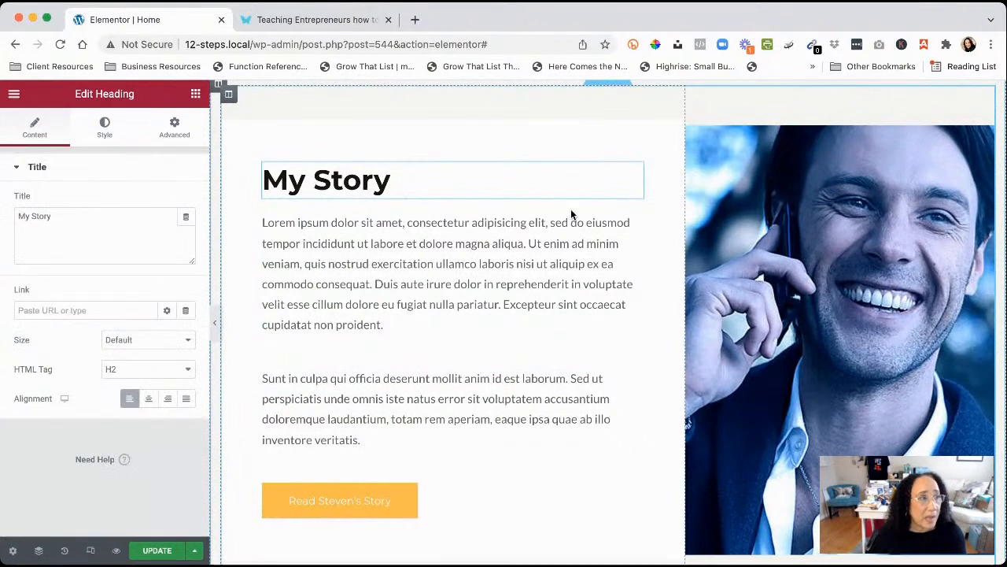
pyautogui.click(633, 246)
pyautogui.click(637, 379)
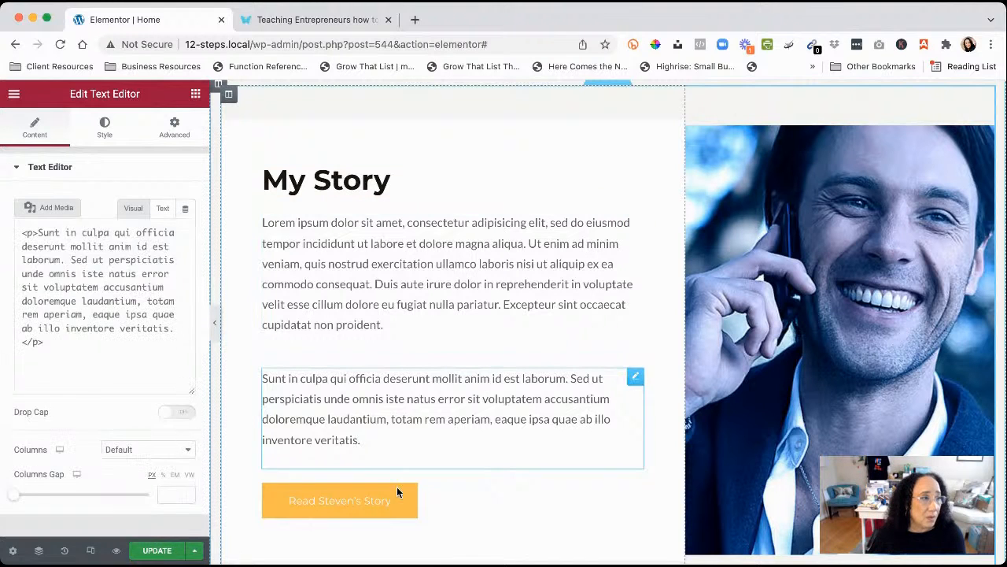
pyautogui.click(635, 491)
pyautogui.scroll(-5, 530, 445)
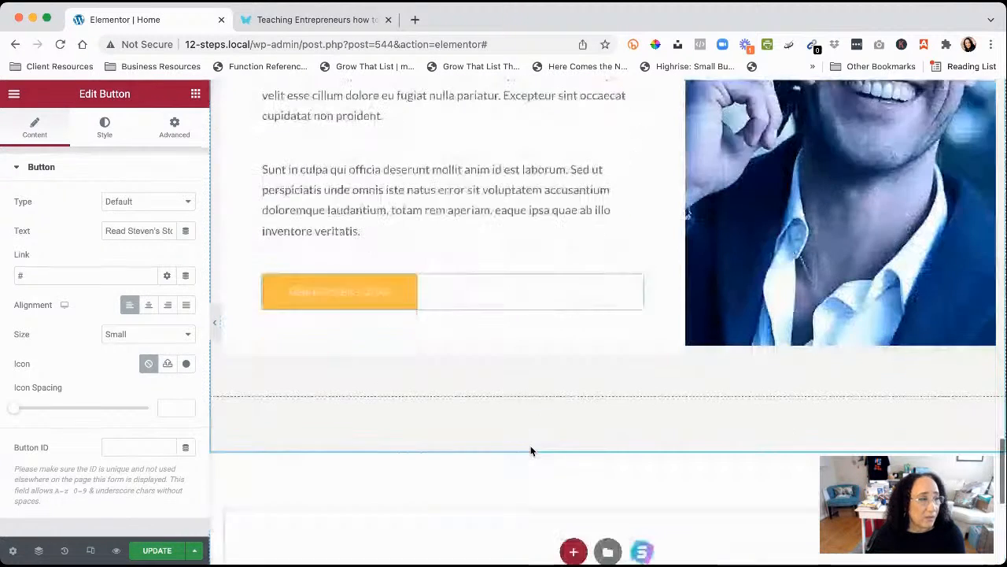
pyautogui.scroll(-3, 530, 446)
pyautogui.scroll(15, 530, 446)
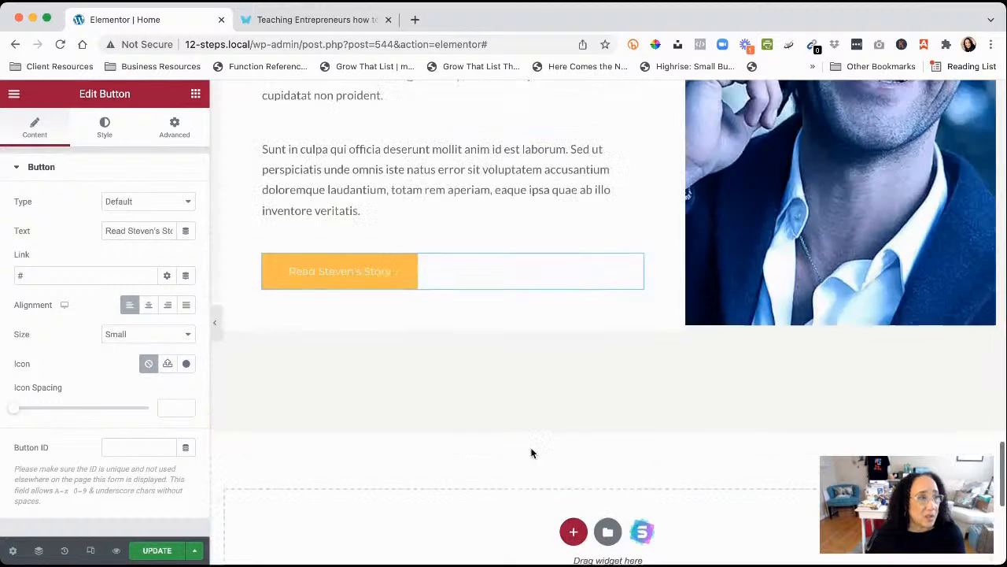
pyautogui.scroll(-15, 530, 452)
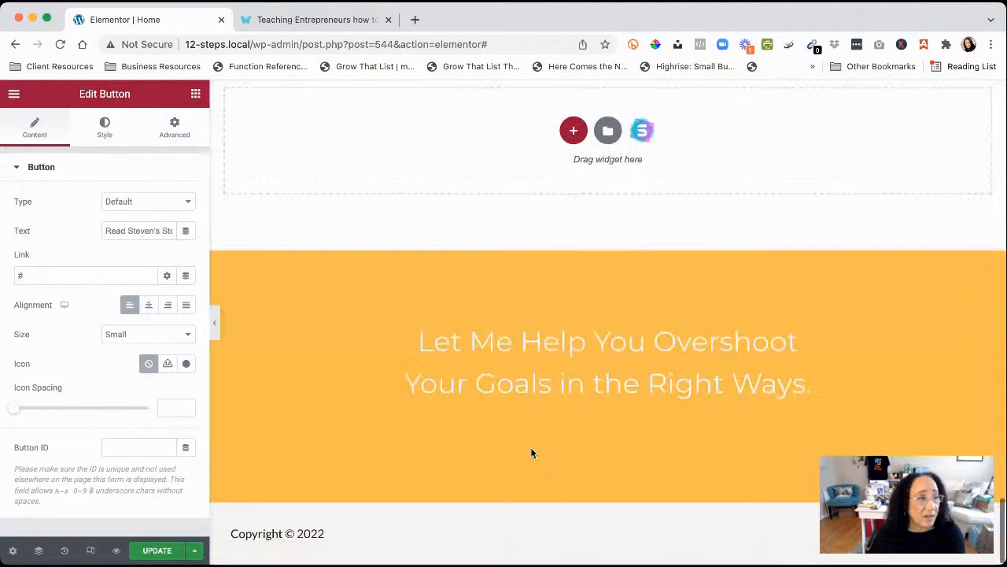
pyautogui.click(395, 370)
# Save the Home page with Update and bring up the editor's hamburger menu
pyautogui.scroll(15, 494, 377)
pyautogui.scroll(15, 494, 377)
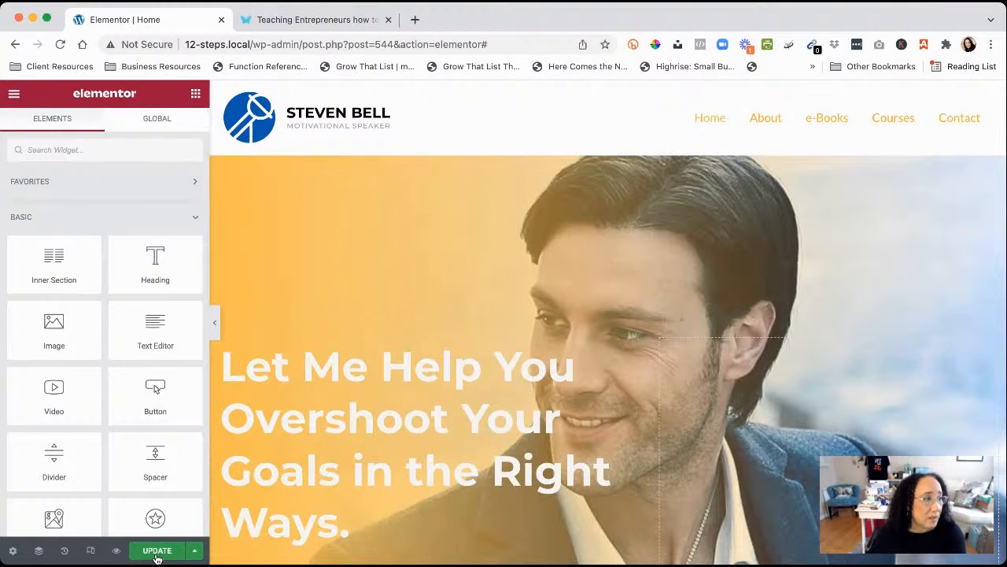
pyautogui.click(158, 550)
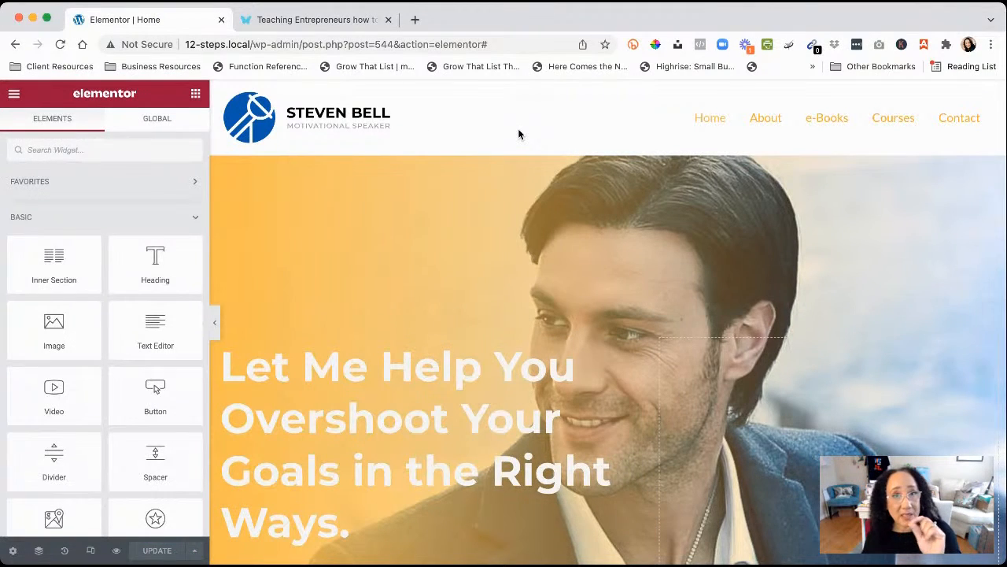
pyautogui.click(13, 94)
pyautogui.click(71, 339)
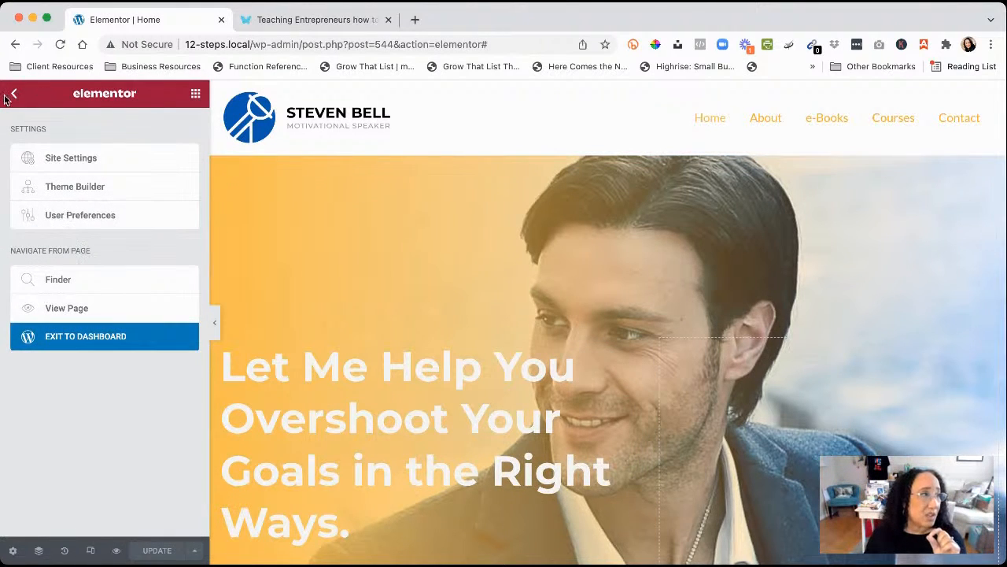
# Exit the Elementor editor to the WordPress dashboard
pyautogui.click(350, 174)
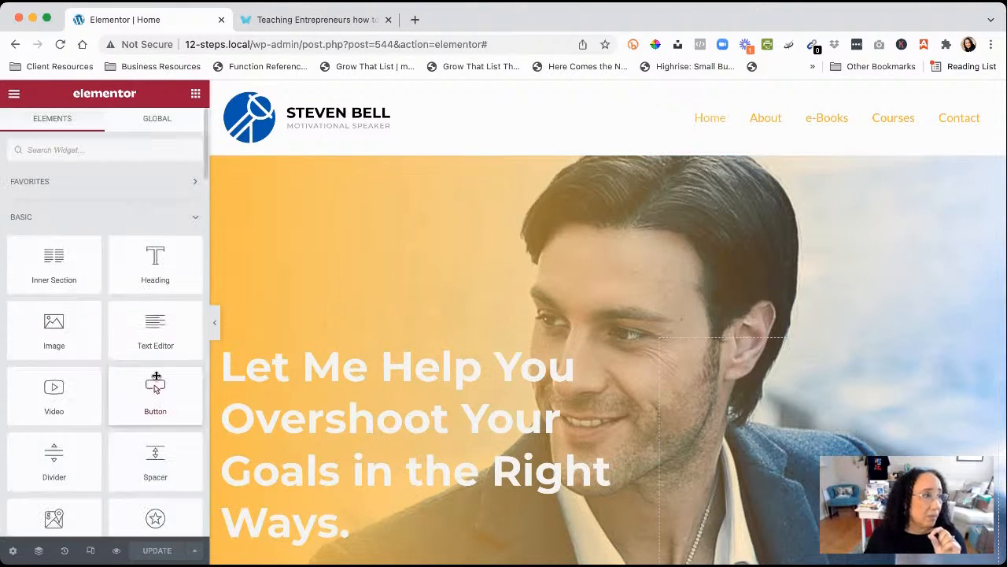
pyautogui.click(14, 96)
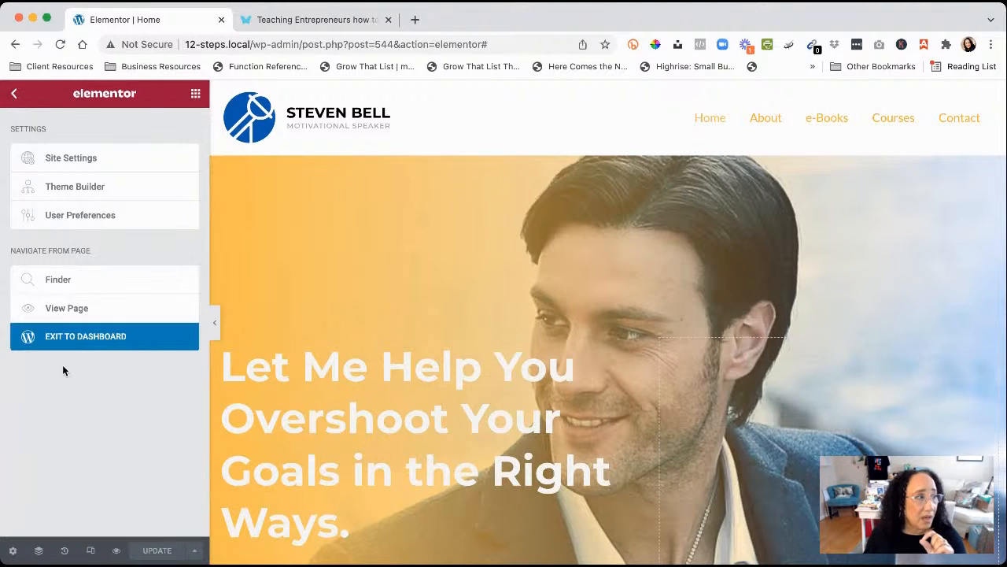
pyautogui.click(92, 341)
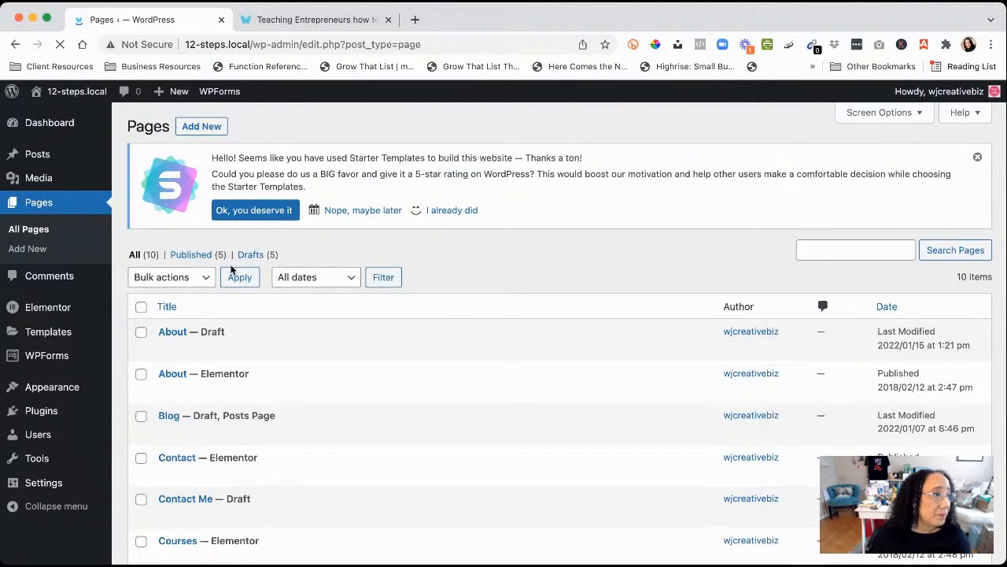
# Filter the Pages list to Published (5), then go to Appearance > Customize
pyautogui.scroll(-1, 122, 395)
pyautogui.scroll(-3, 122, 395)
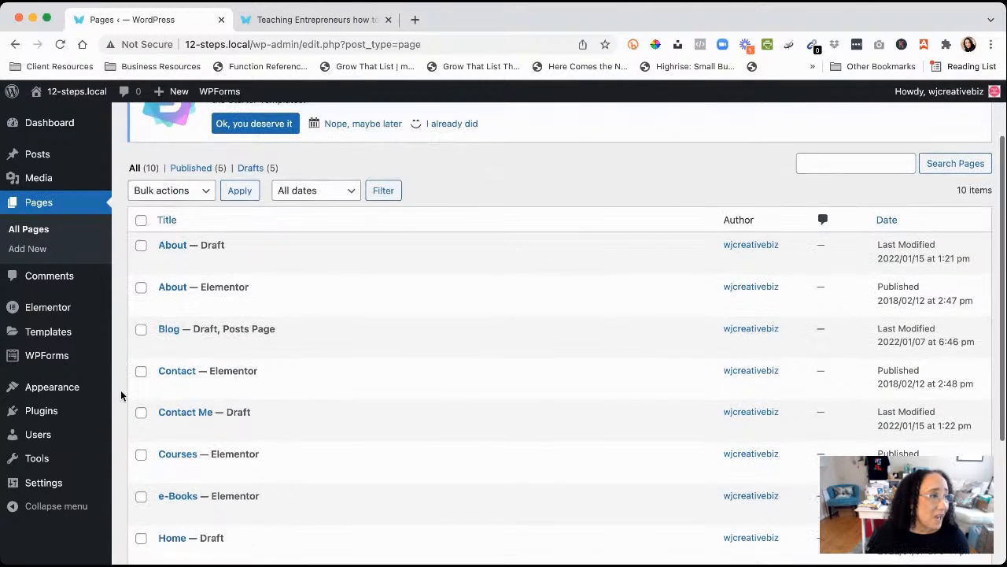
pyautogui.scroll(4, 122, 395)
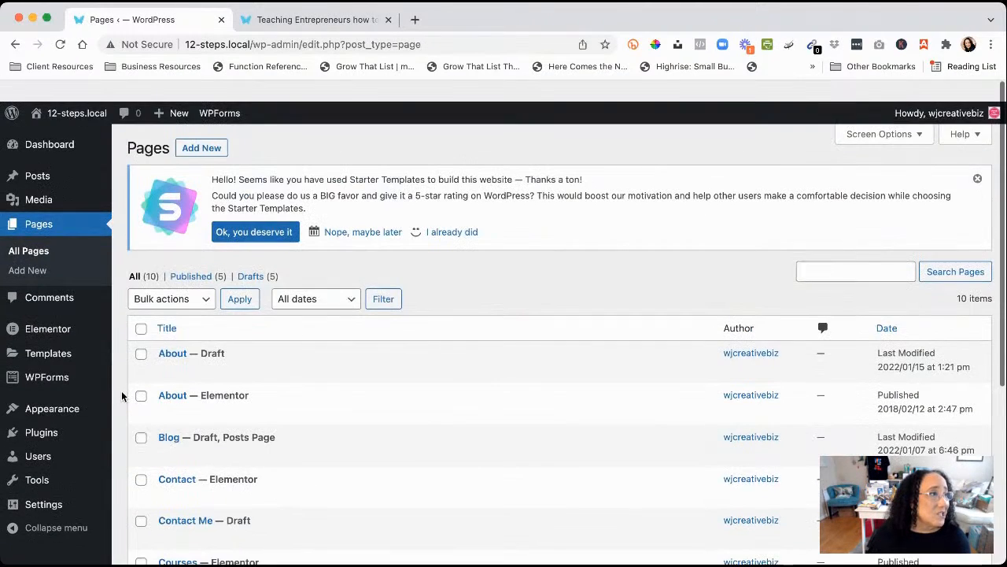
pyautogui.click(195, 256)
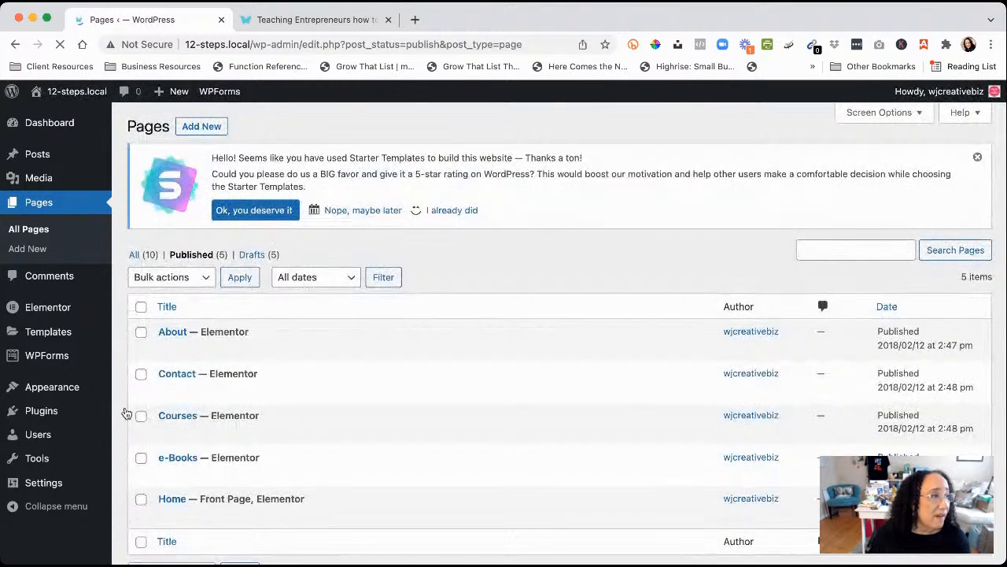
pyautogui.scroll(-2, 125, 411)
pyautogui.scroll(1, 126, 411)
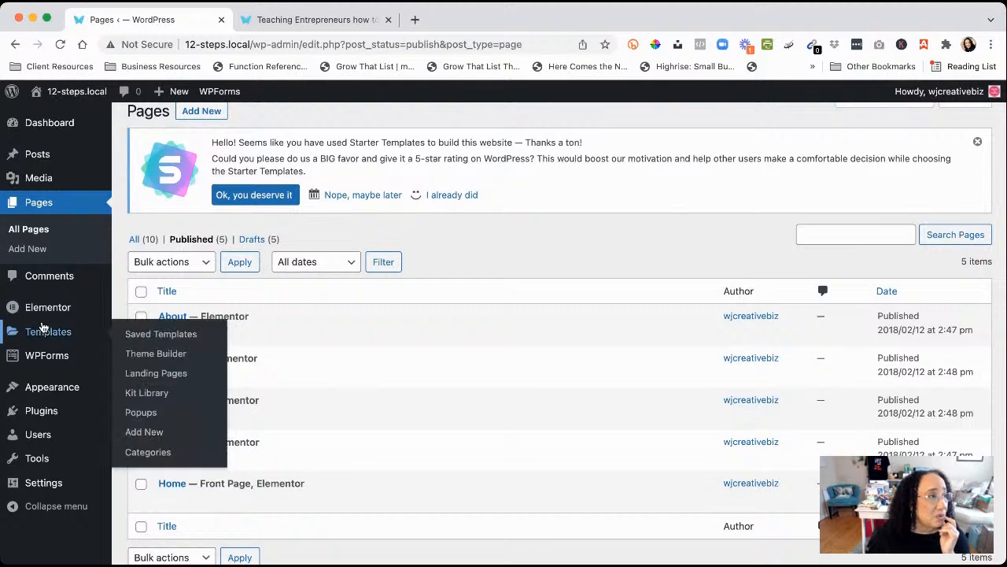
pyautogui.moveTo(43, 364)
pyautogui.moveTo(46, 389)
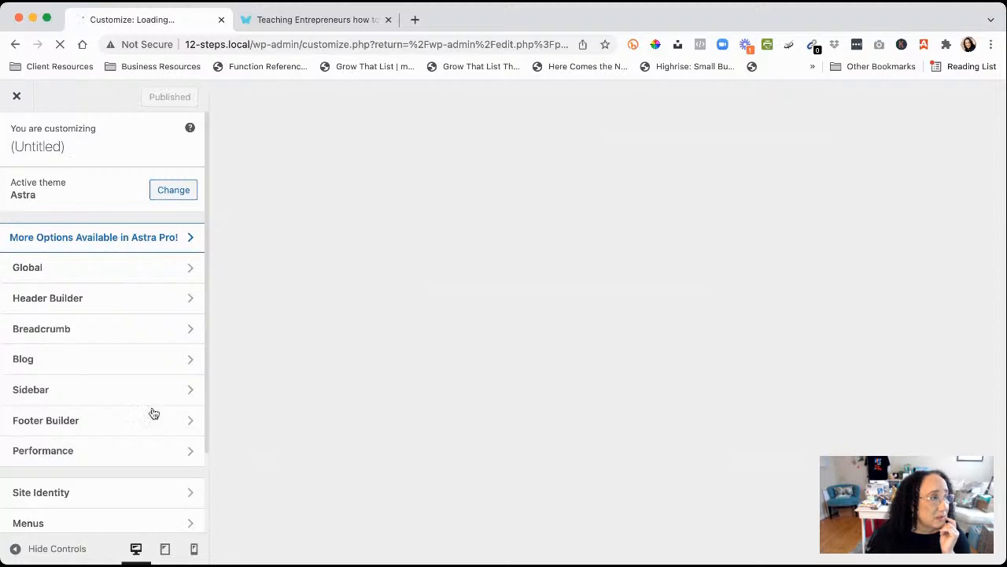
# Open Footer Builder and scroll the preview to the Copyright, HTML 1 and Widget 1 footer rows
pyautogui.click(79, 424)
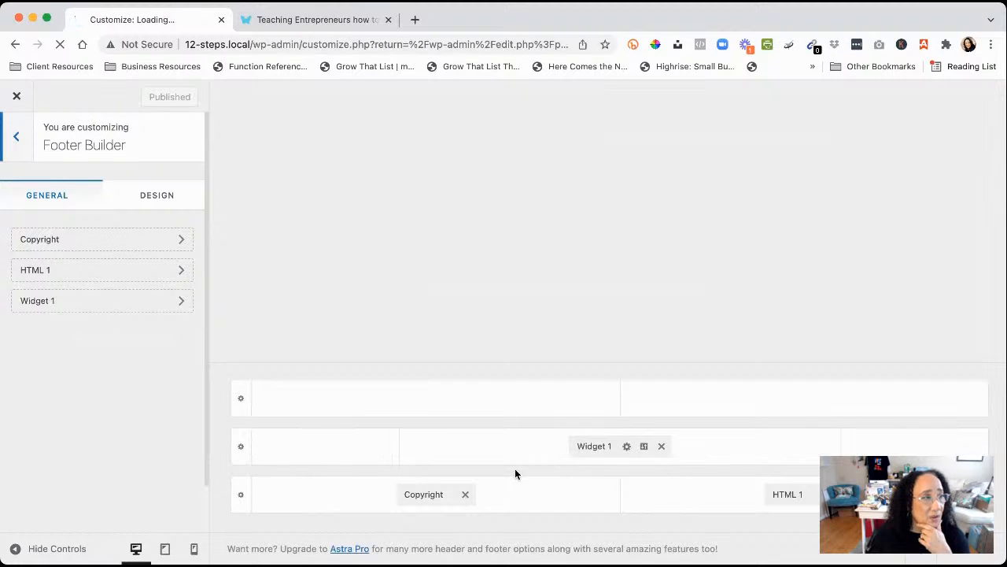
pyautogui.scroll(-5, 525, 298)
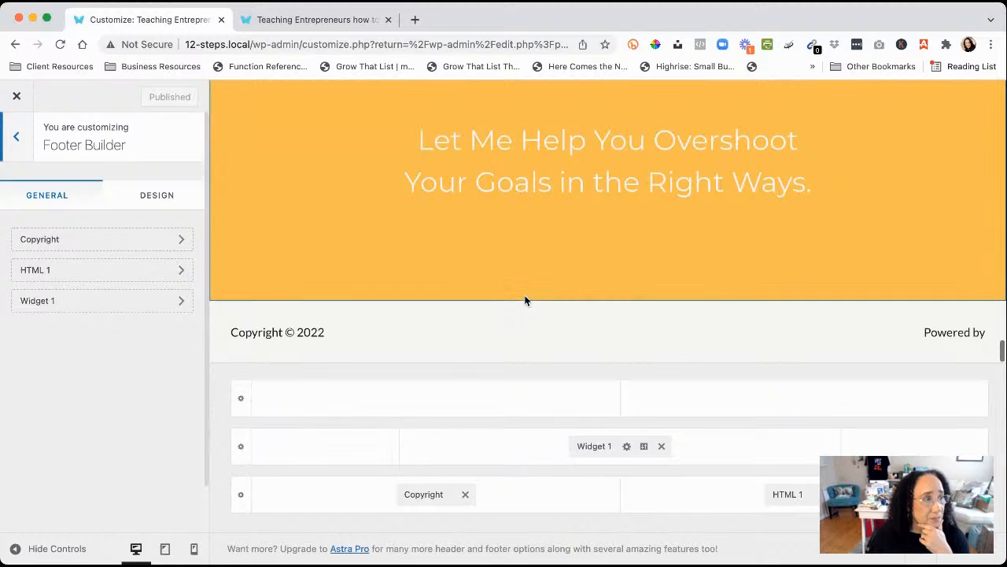
pyautogui.scroll(2, 495, 284)
pyautogui.scroll(-1, 495, 284)
pyautogui.scroll(1, 495, 284)
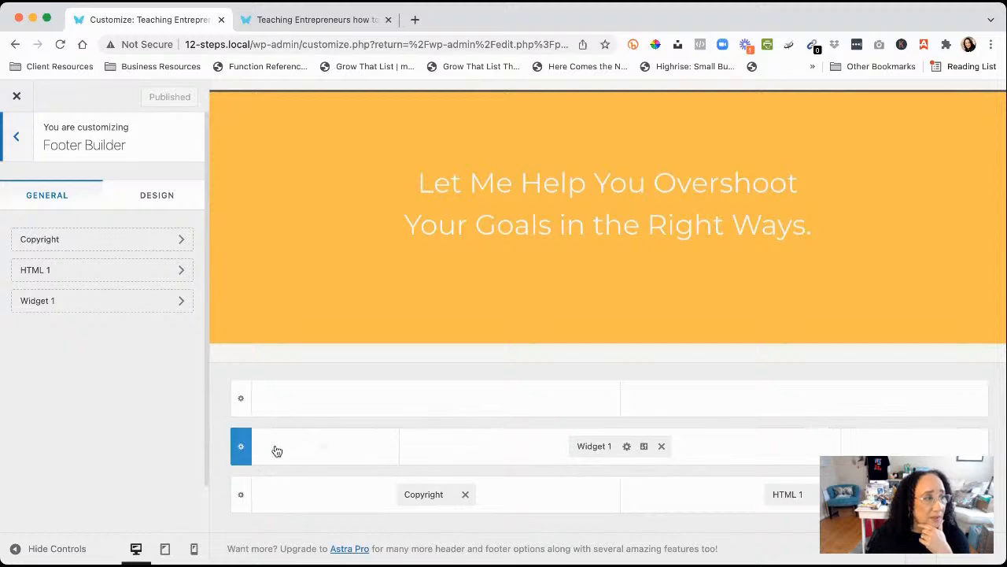
# Check Widget 1's heading block after dismissing the block widgets notice, then open HTML 1 ('Powered by [site_title]')
pyautogui.click(580, 447)
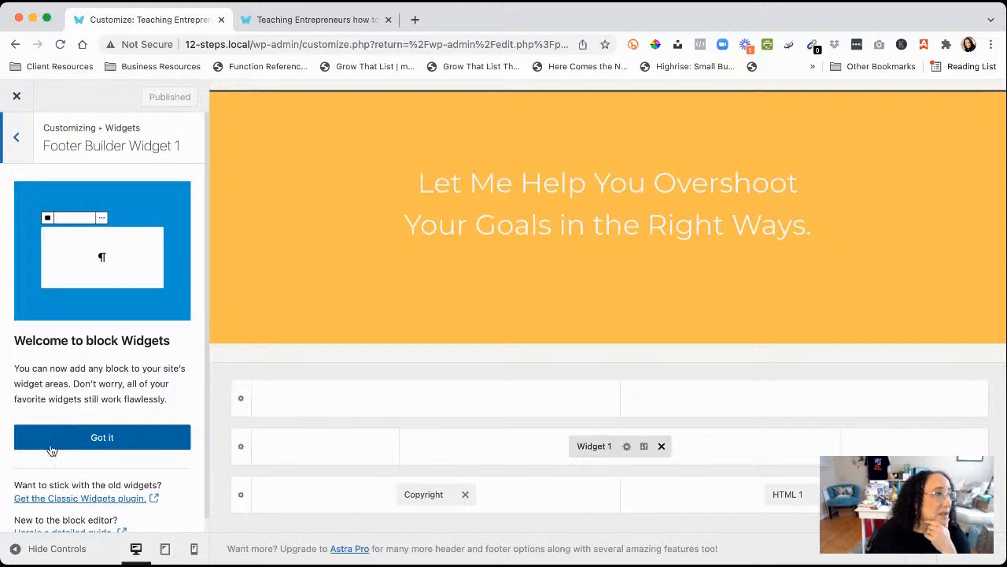
pyautogui.scroll(-1, 99, 318)
pyautogui.scroll(1, 100, 317)
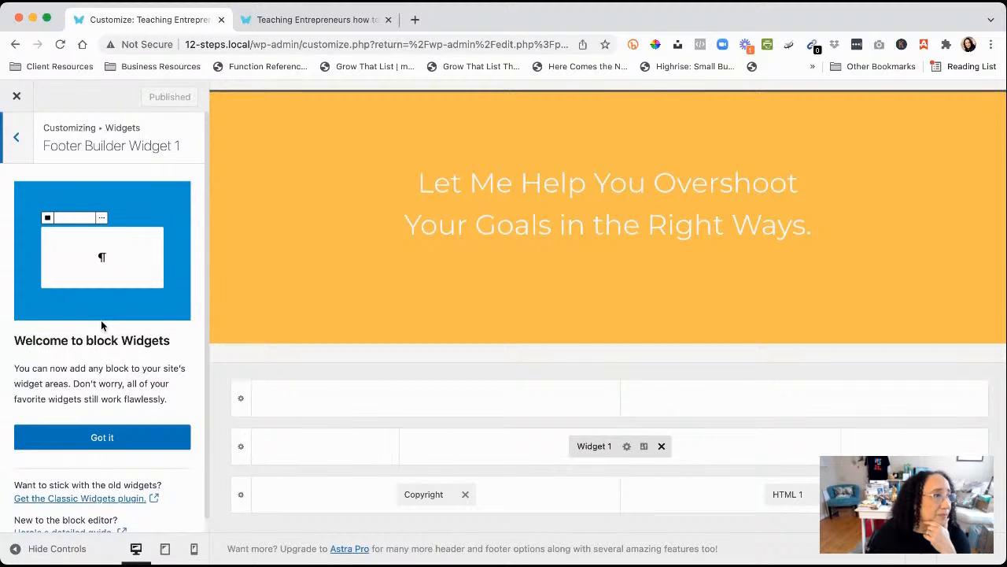
pyautogui.click(107, 437)
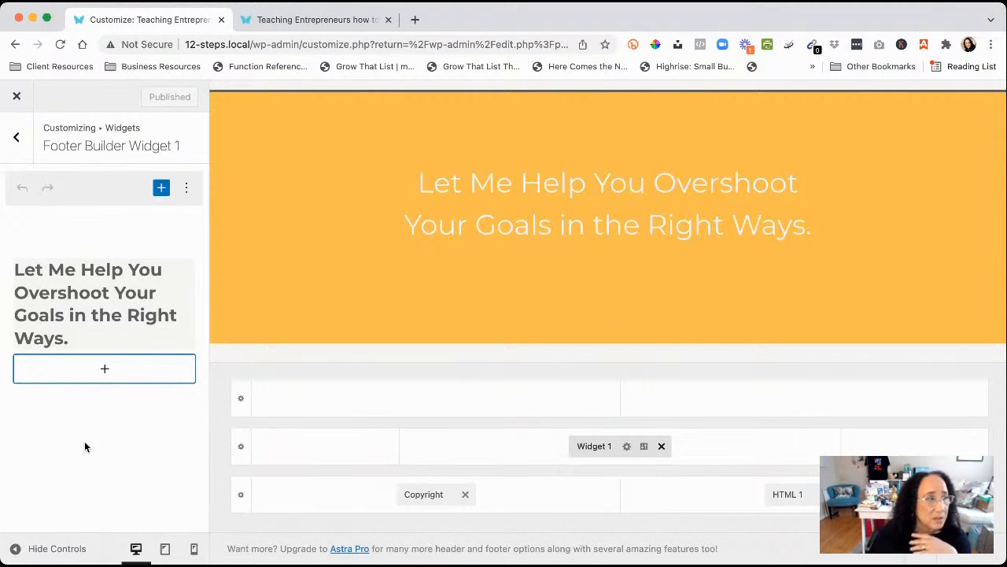
pyautogui.click(97, 307)
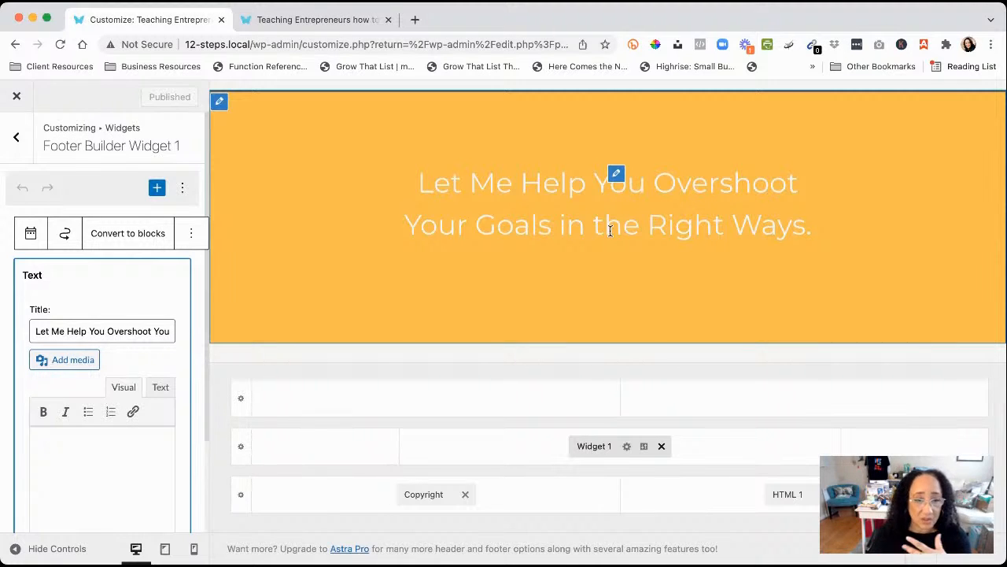
pyautogui.click(787, 495)
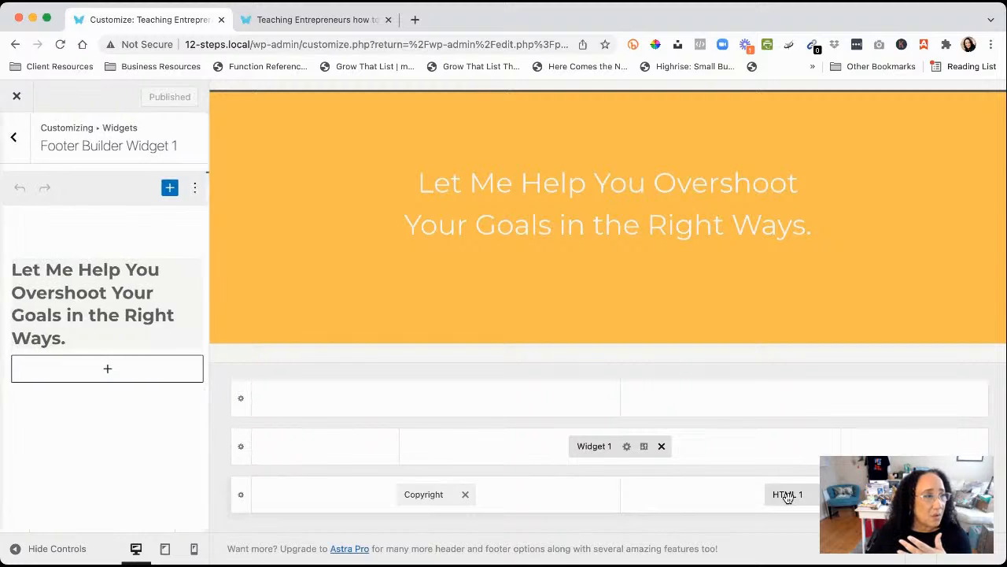
pyautogui.scroll(-2, 685, 250)
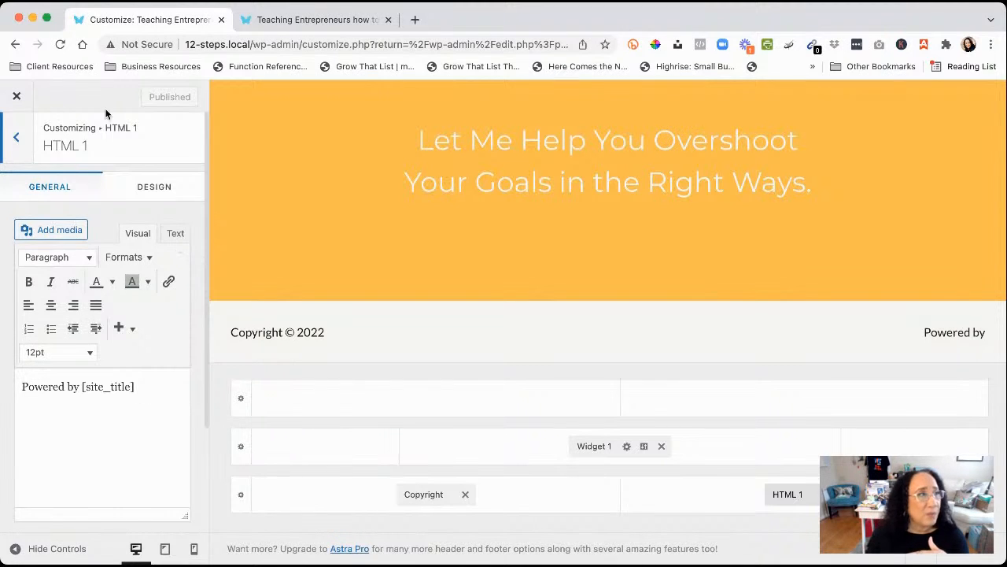
pyautogui.click(305, 19)
pyautogui.scroll(-15, 431, 318)
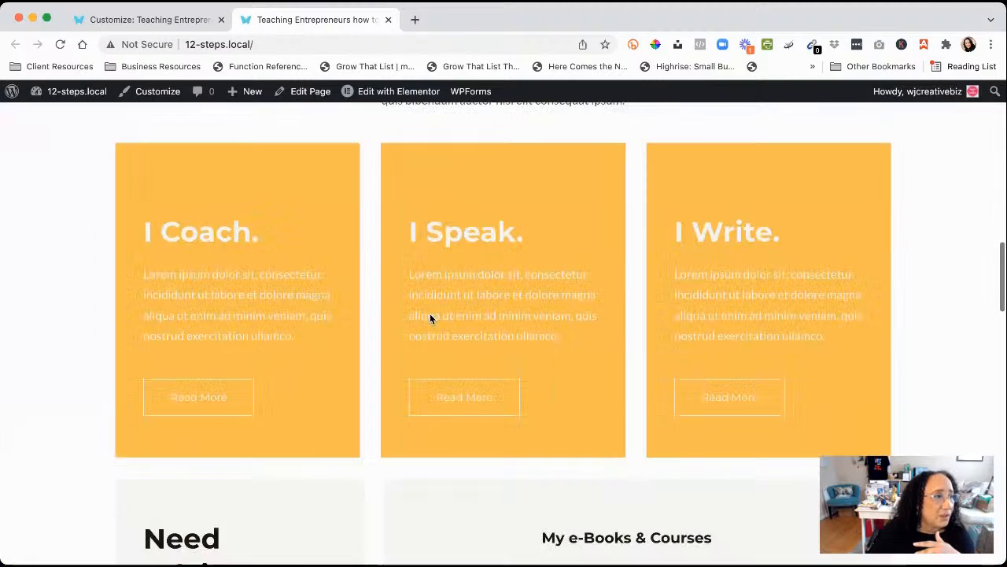
pyautogui.scroll(-10, 430, 318)
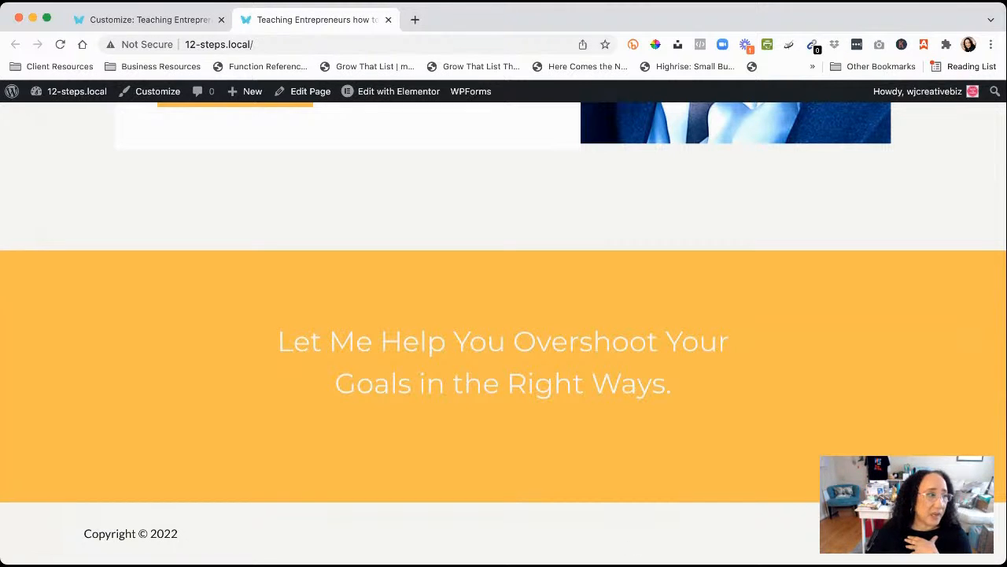
pyautogui.scroll(10, 312, 359)
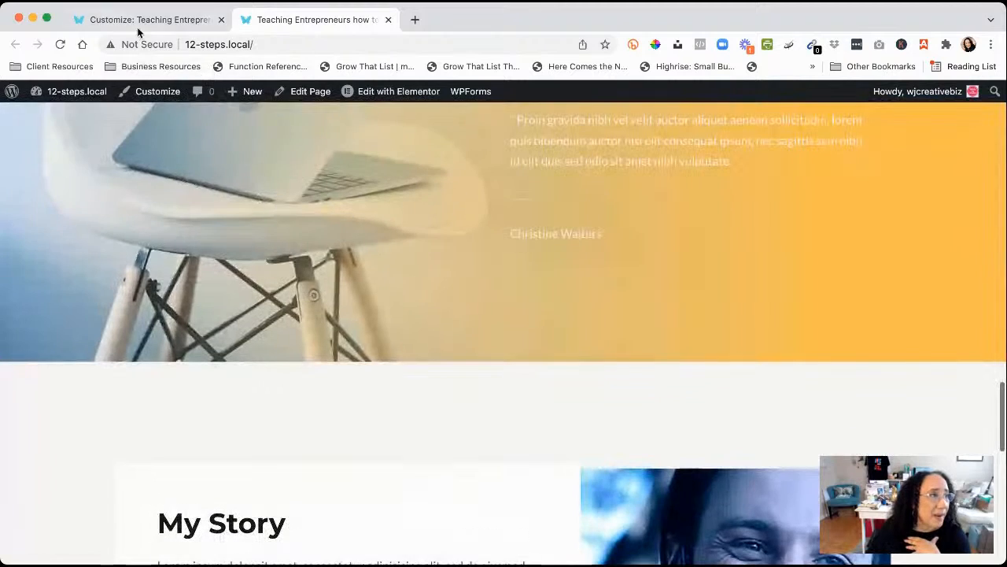
pyautogui.click(148, 20)
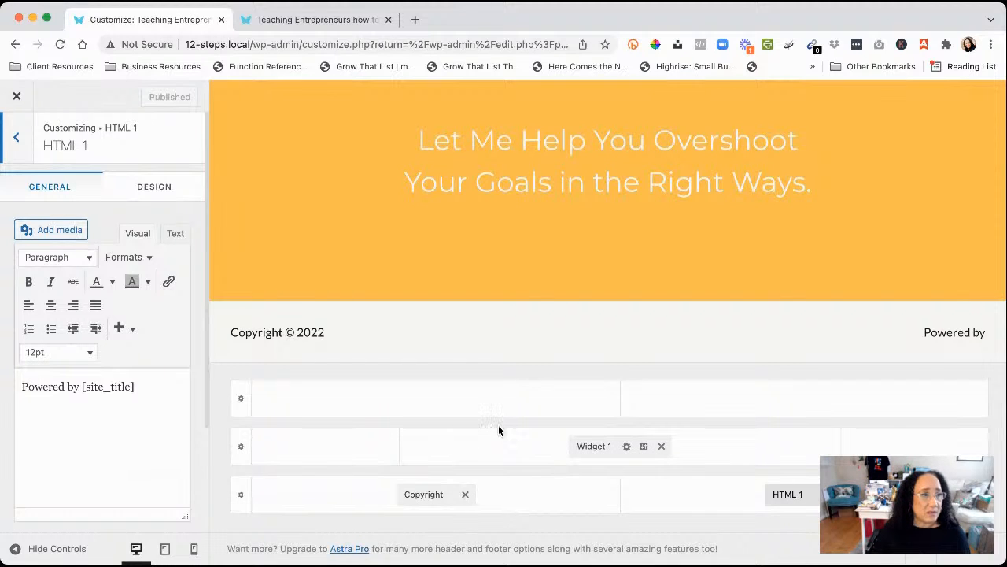
# Close the Customizer back to the Pages list and look over the Elementor, Templates and Appearance menus
pyautogui.scroll(5, 588, 259)
pyautogui.scroll(-4, 588, 259)
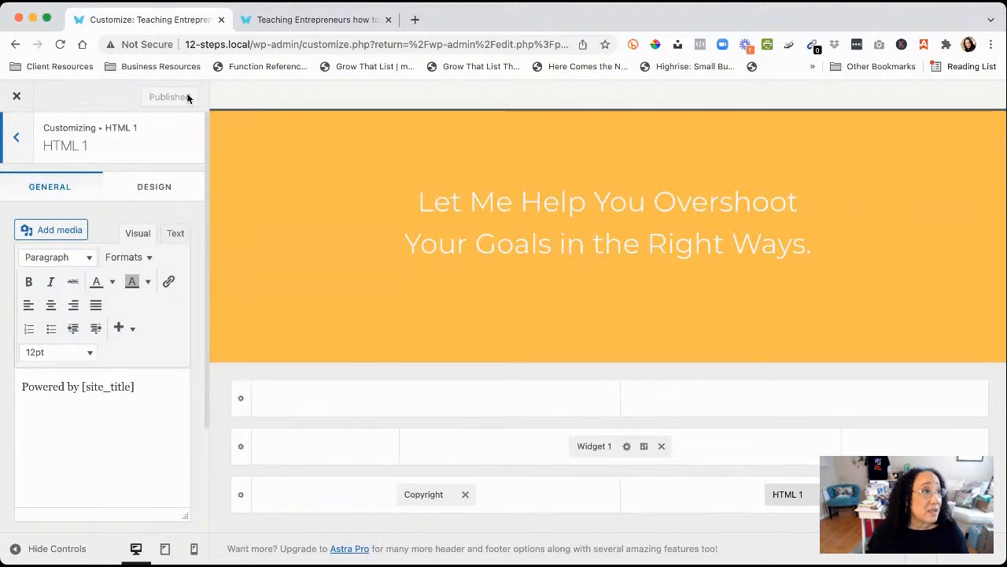
pyautogui.click(16, 98)
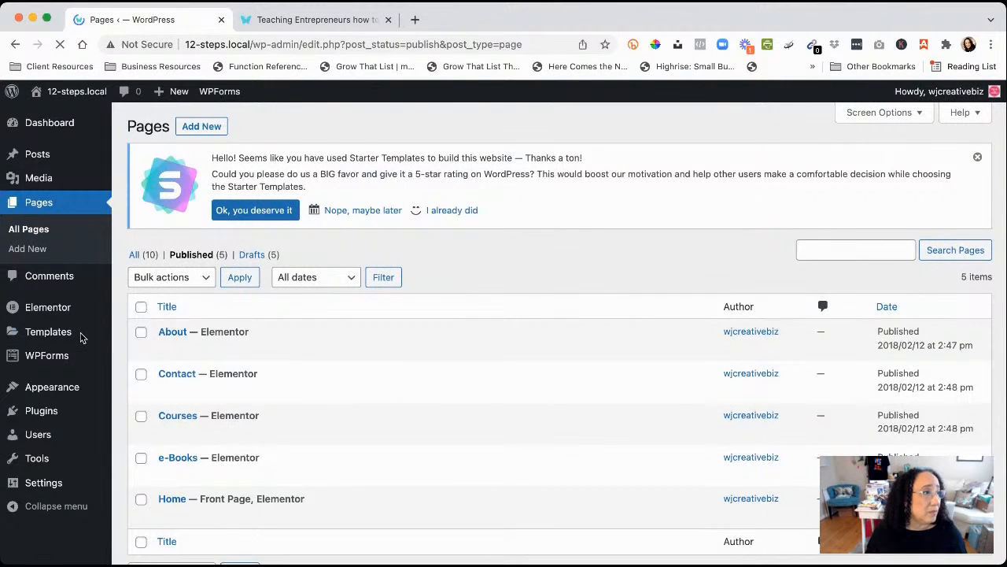
pyautogui.moveTo(41, 313)
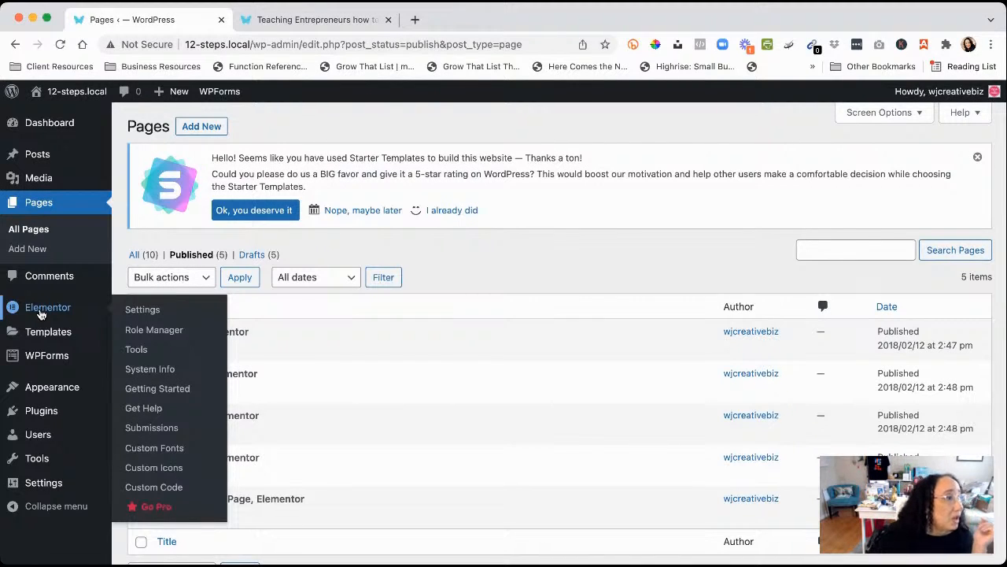
pyautogui.moveTo(52, 338)
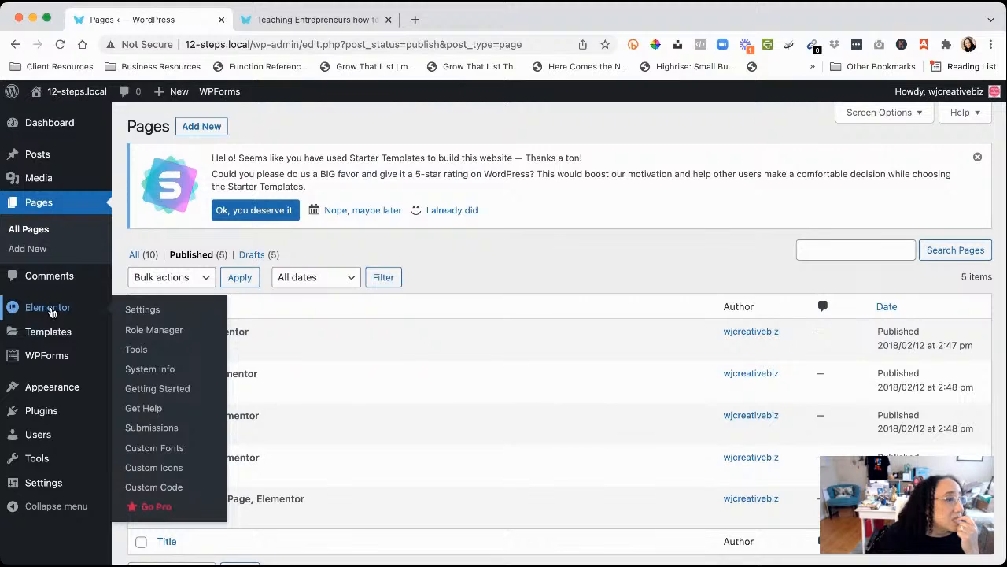
pyautogui.moveTo(64, 391)
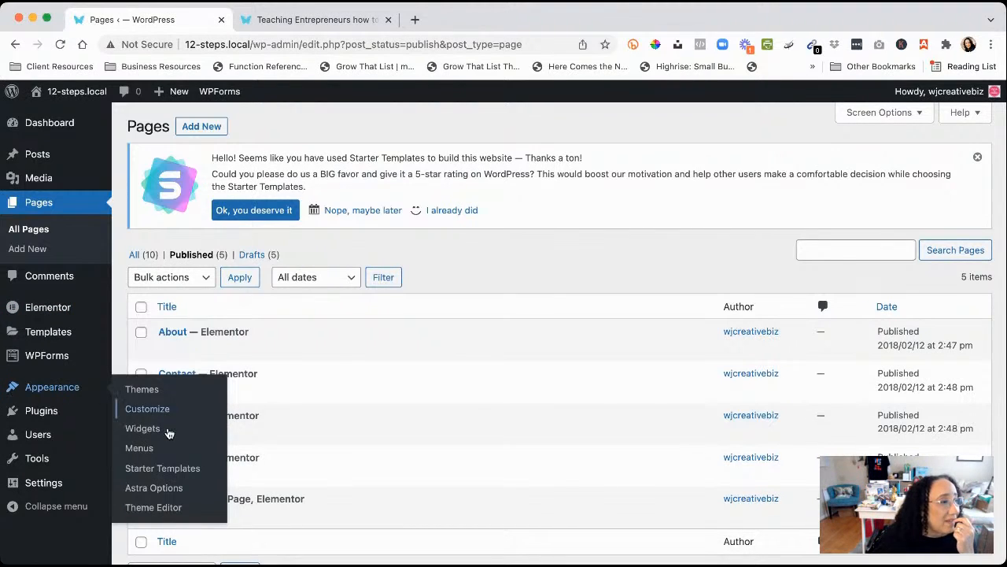
# Open Appearance > Starter Templates and scroll down to the Online Health Coach card
pyautogui.click(188, 470)
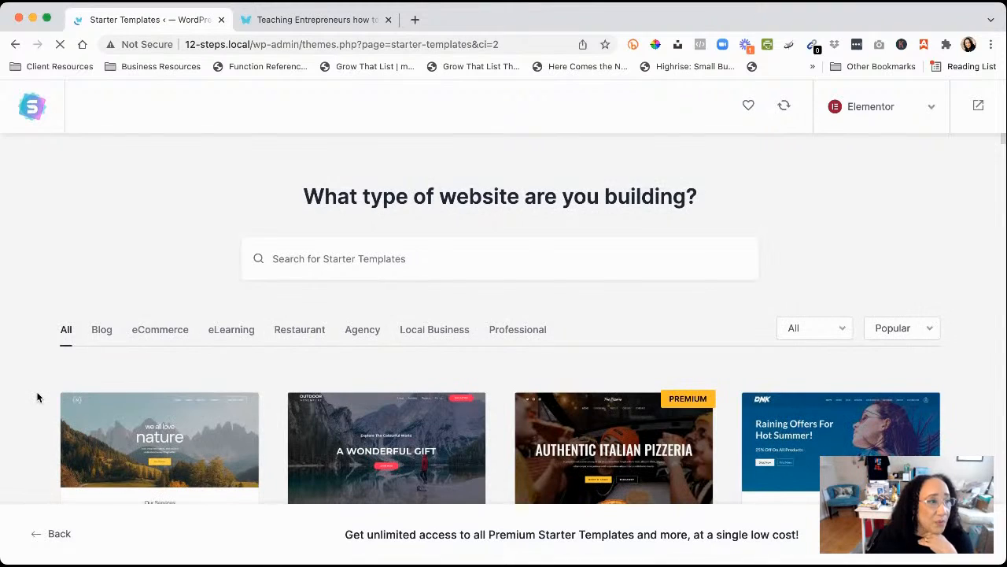
pyautogui.scroll(-3, 37, 397)
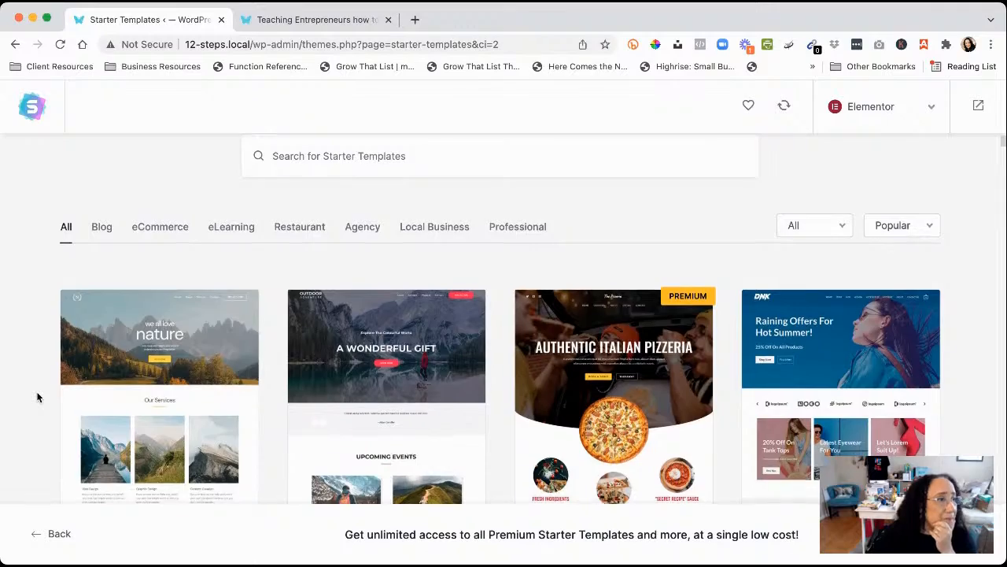
pyautogui.scroll(-3, 37, 397)
pyautogui.scroll(3, 37, 398)
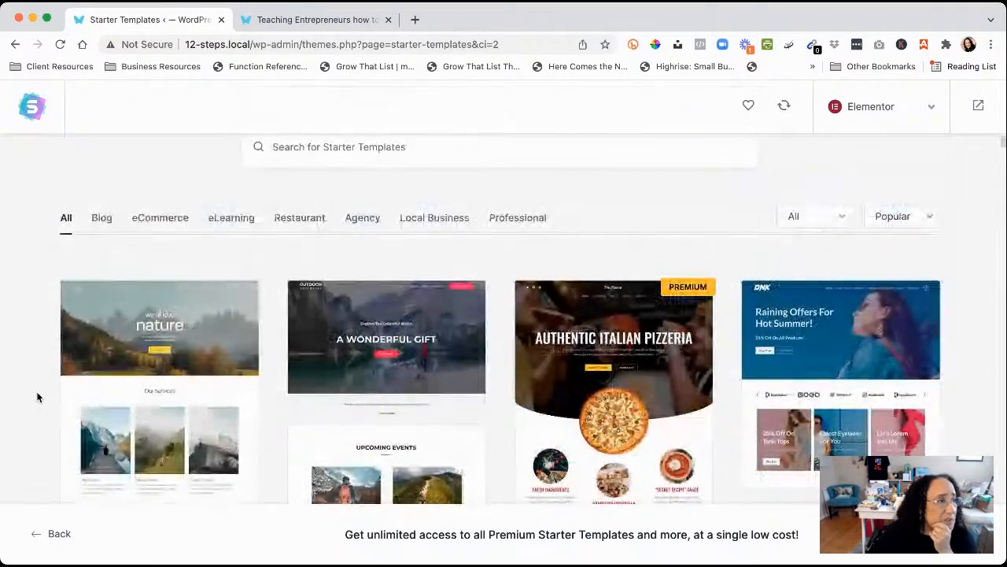
pyautogui.scroll(-8, 37, 398)
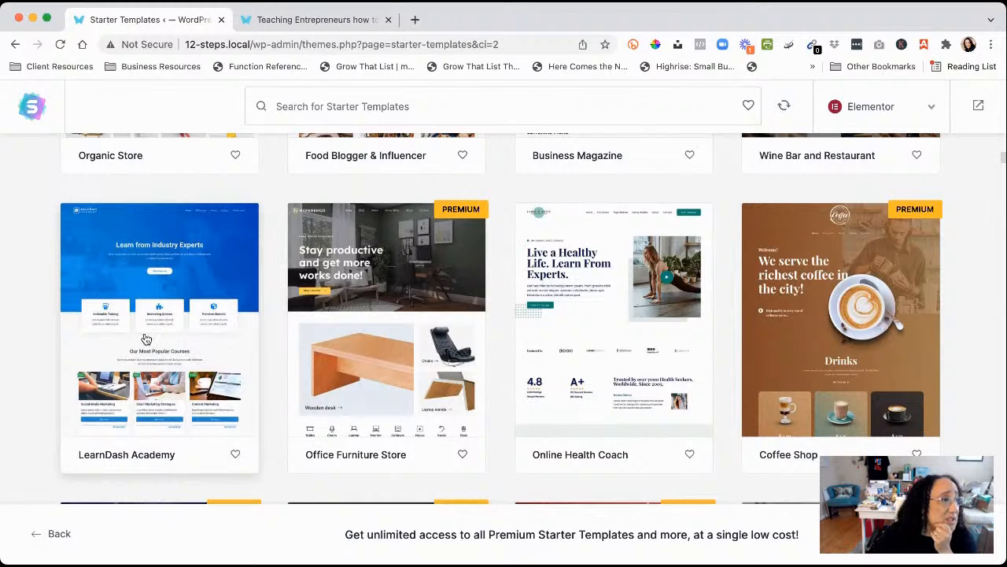
# Open the Online Health Coach template preview, closing and reopening it once
pyautogui.click(596, 313)
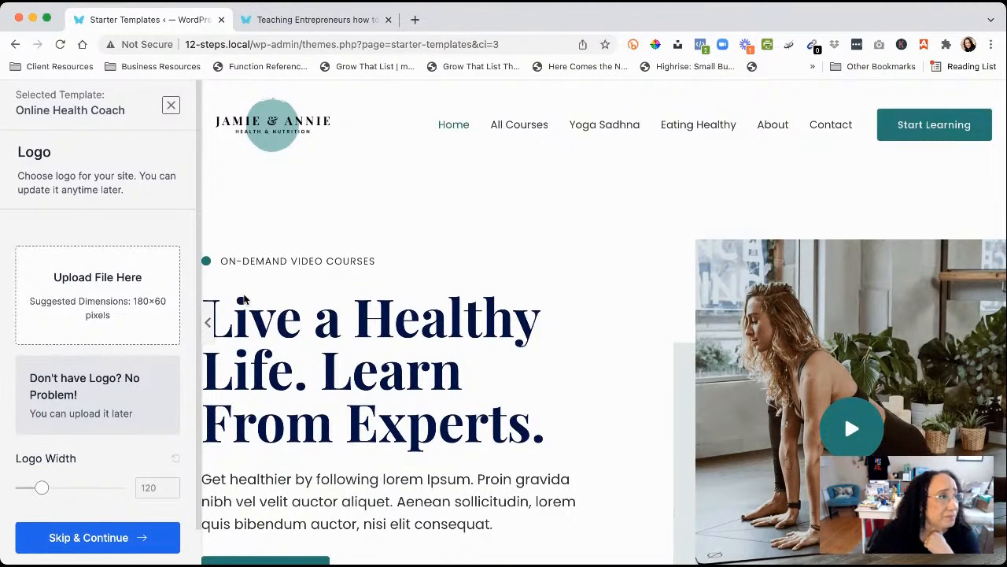
pyautogui.click(170, 105)
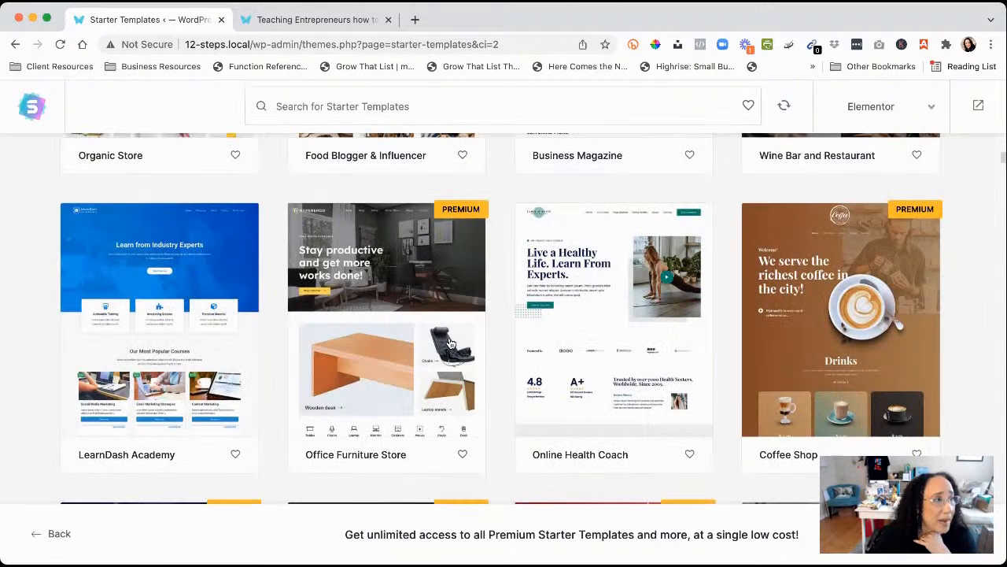
pyautogui.click(597, 287)
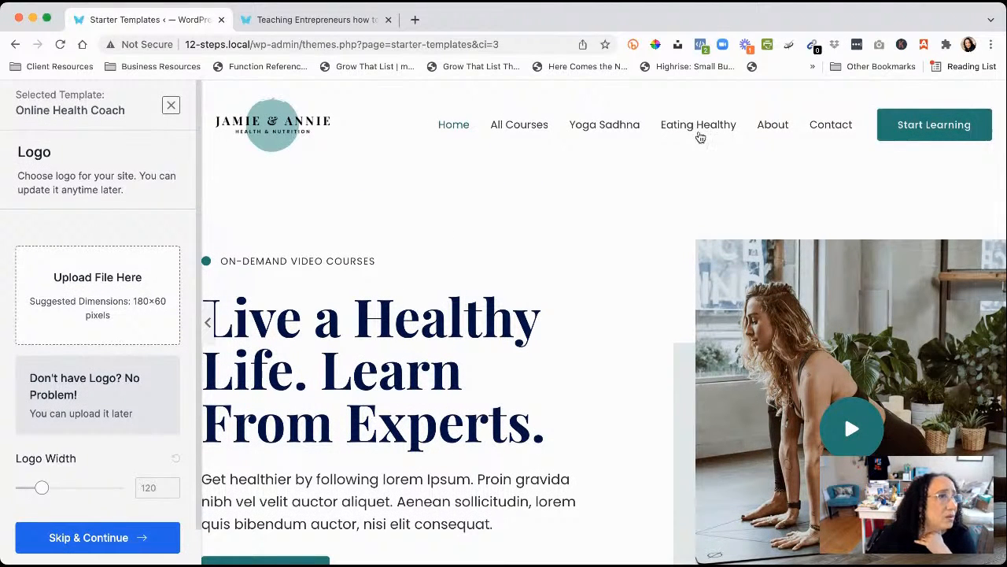
# Browse its All Courses and Eating Healthy pages, then collapse the sidebar for full width
pyautogui.click(526, 130)
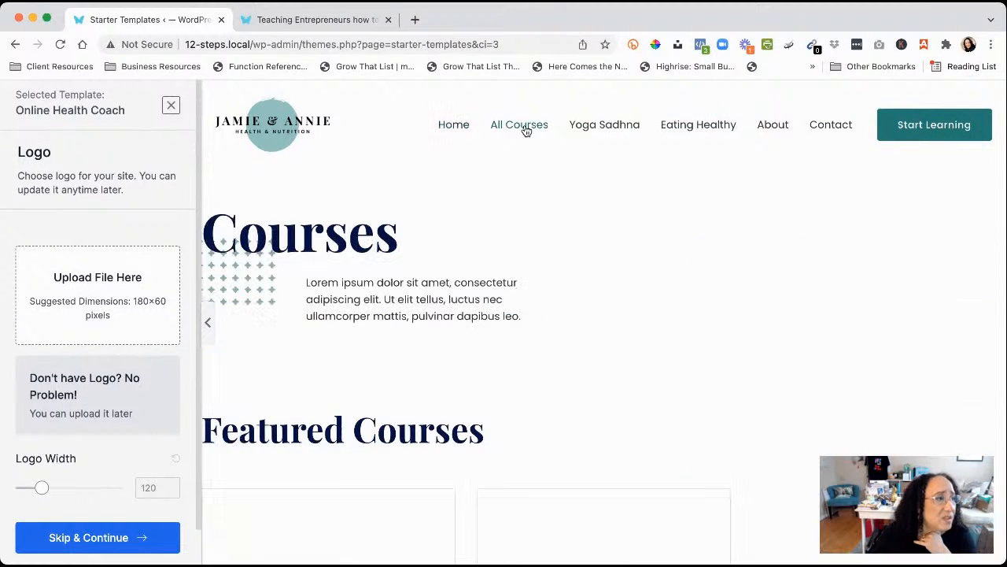
pyautogui.scroll(-3, 443, 248)
pyautogui.scroll(-2, 443, 247)
pyautogui.scroll(5, 443, 247)
pyautogui.click(699, 128)
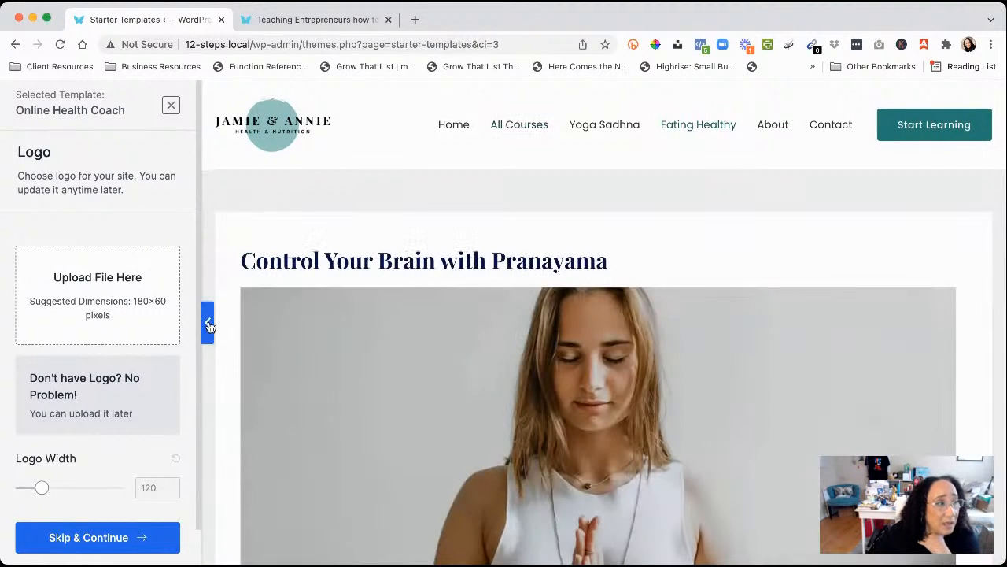
pyautogui.click(208, 322)
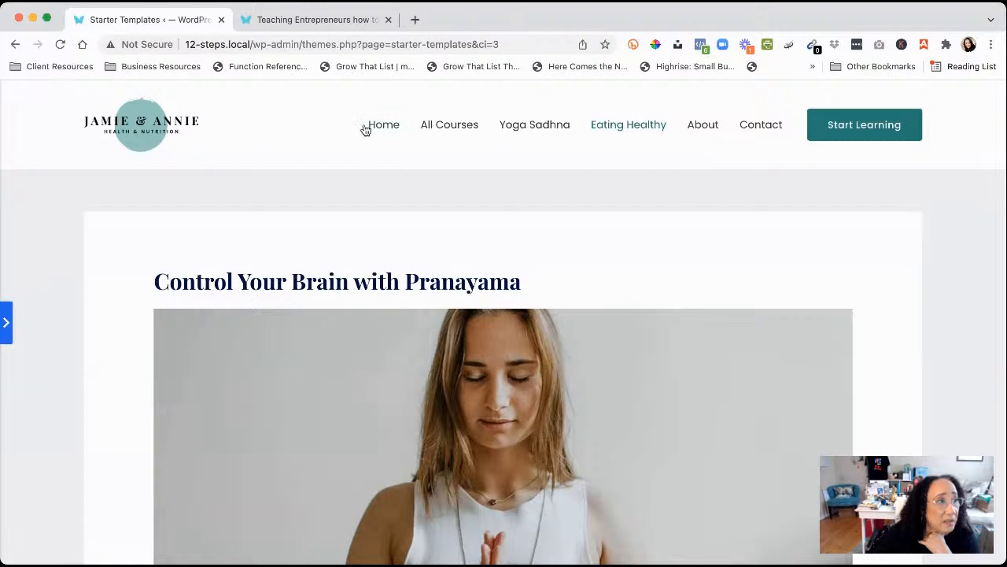
# Return the template preview to its Home page and scroll through it
pyautogui.click(381, 126)
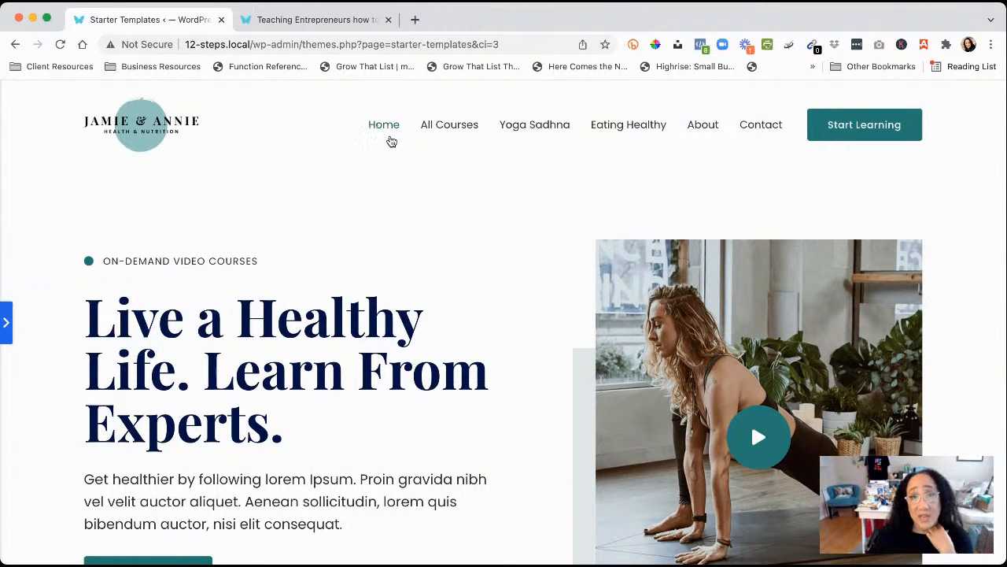
pyautogui.scroll(-10, 432, 212)
pyautogui.scroll(-15, 432, 211)
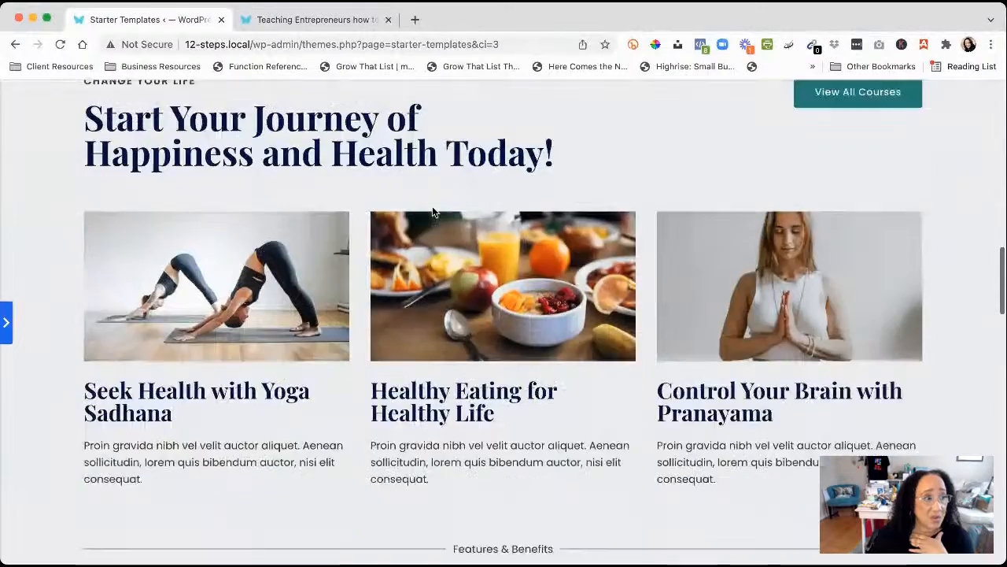
pyautogui.scroll(-15, 432, 211)
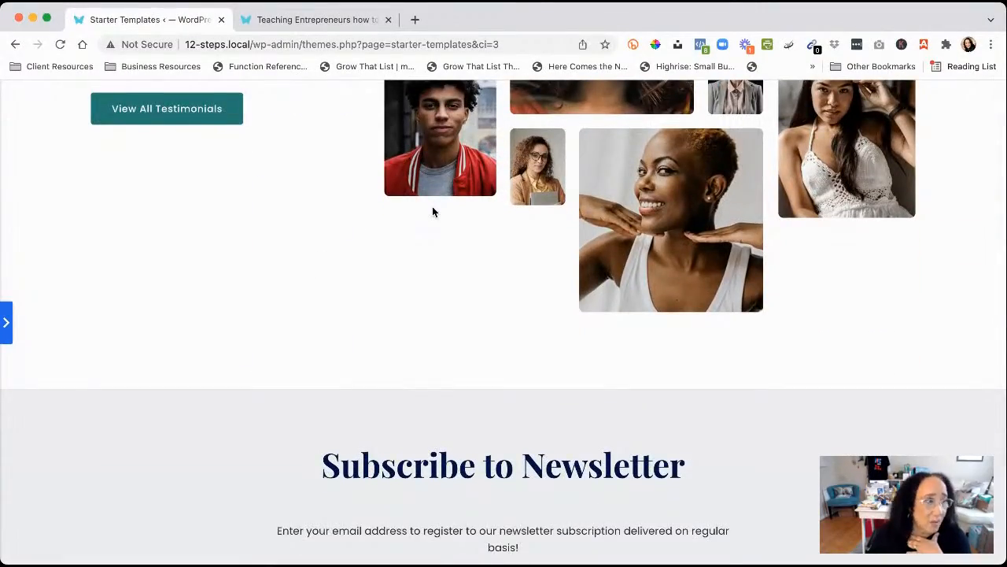
pyautogui.scroll(-5, 432, 212)
pyautogui.scroll(20, 432, 212)
pyautogui.scroll(10, 432, 212)
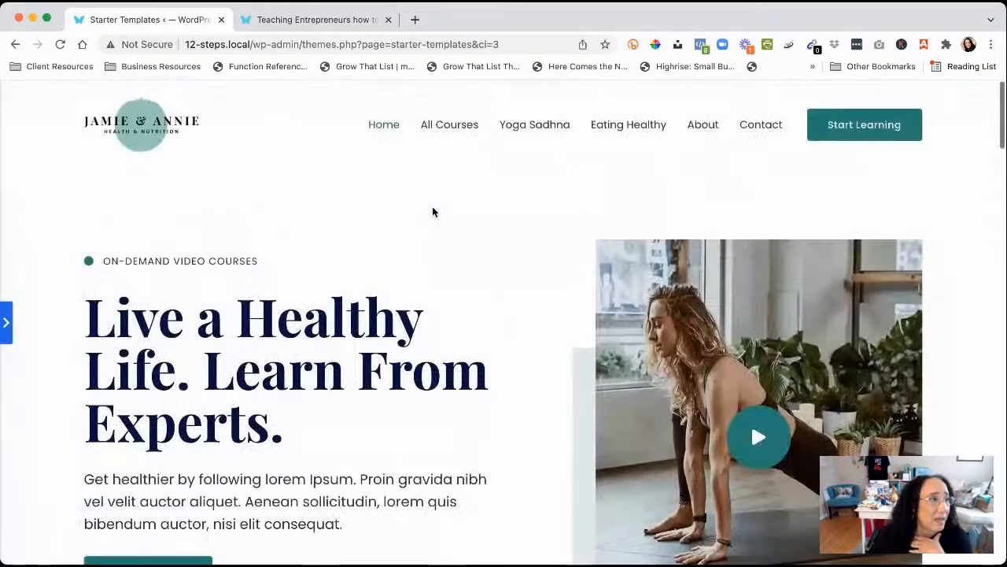
# Scroll through the template's All Courses page
pyautogui.click(463, 129)
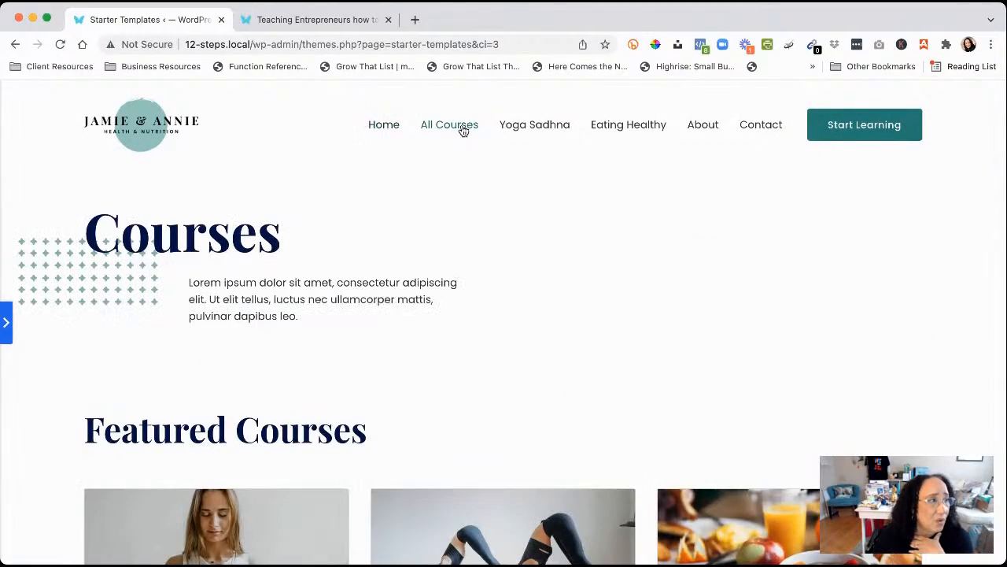
pyautogui.scroll(-9, 385, 279)
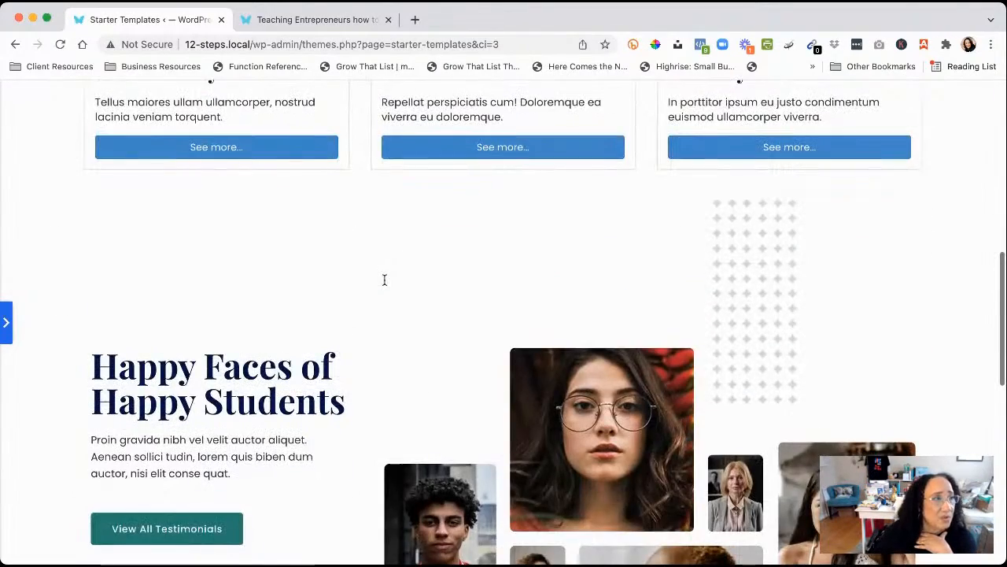
pyautogui.scroll(-6, 385, 280)
pyautogui.scroll(15, 385, 278)
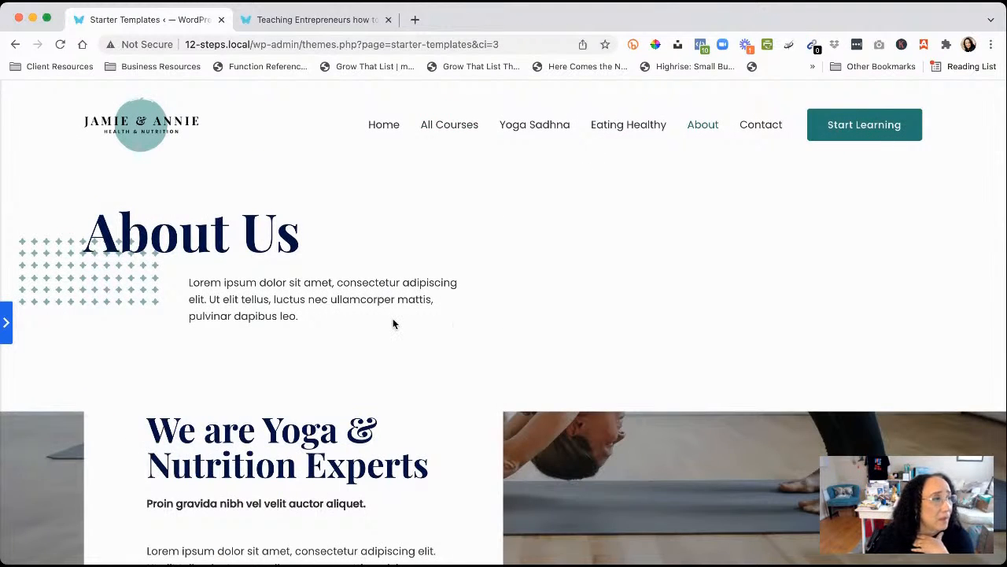
pyautogui.scroll(-5, 393, 323)
pyautogui.scroll(1, 394, 323)
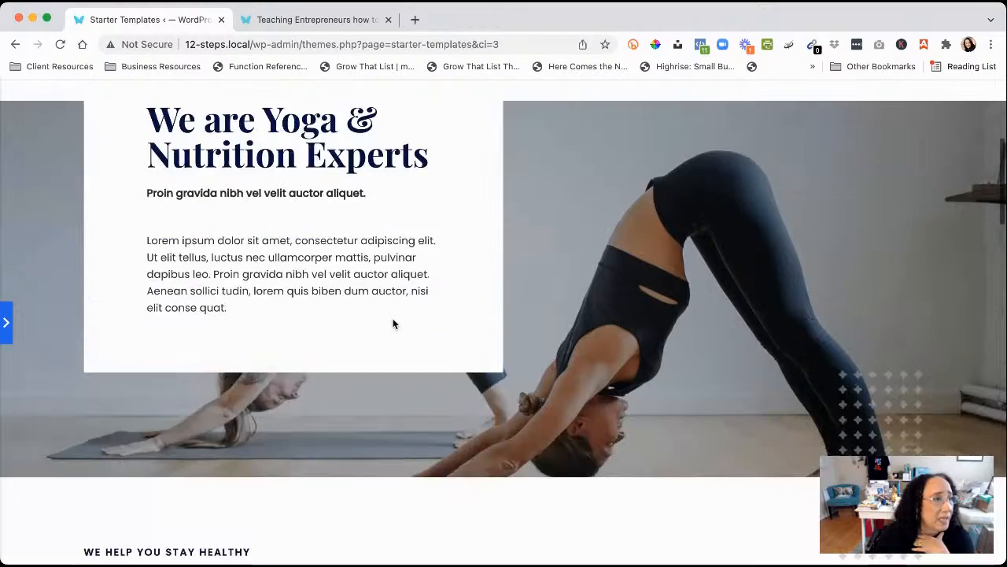
pyautogui.scroll(3, 394, 324)
pyautogui.scroll(-2, 394, 323)
pyautogui.scroll(3, 393, 324)
pyautogui.scroll(-10, 394, 324)
pyautogui.scroll(-10, 393, 319)
pyautogui.scroll(15, 393, 323)
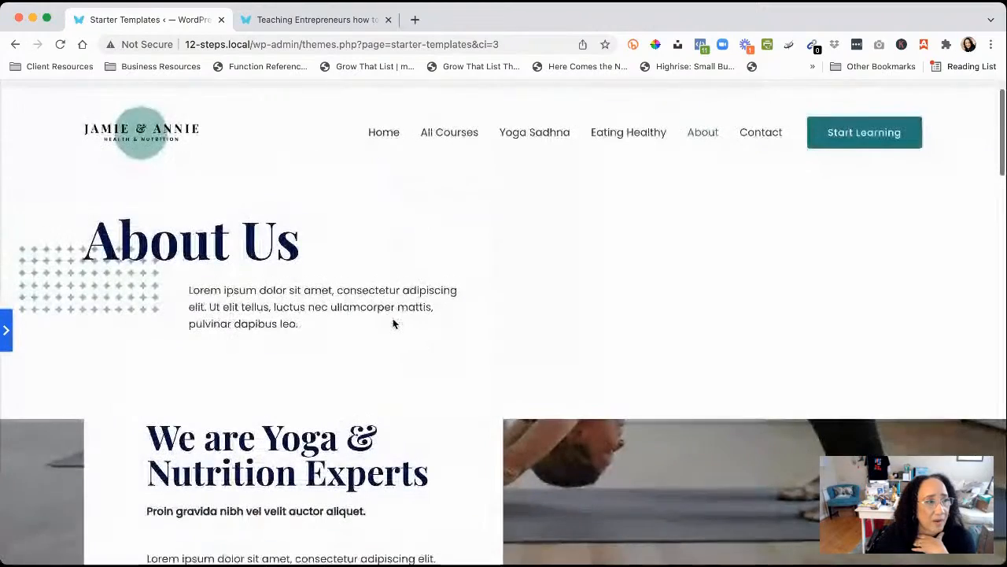
pyautogui.scroll(-3, 394, 324)
pyautogui.scroll(3, 394, 323)
pyautogui.scroll(-3, 394, 323)
pyautogui.scroll(2, 393, 323)
pyautogui.scroll(-2, 393, 324)
pyautogui.scroll(3, 394, 324)
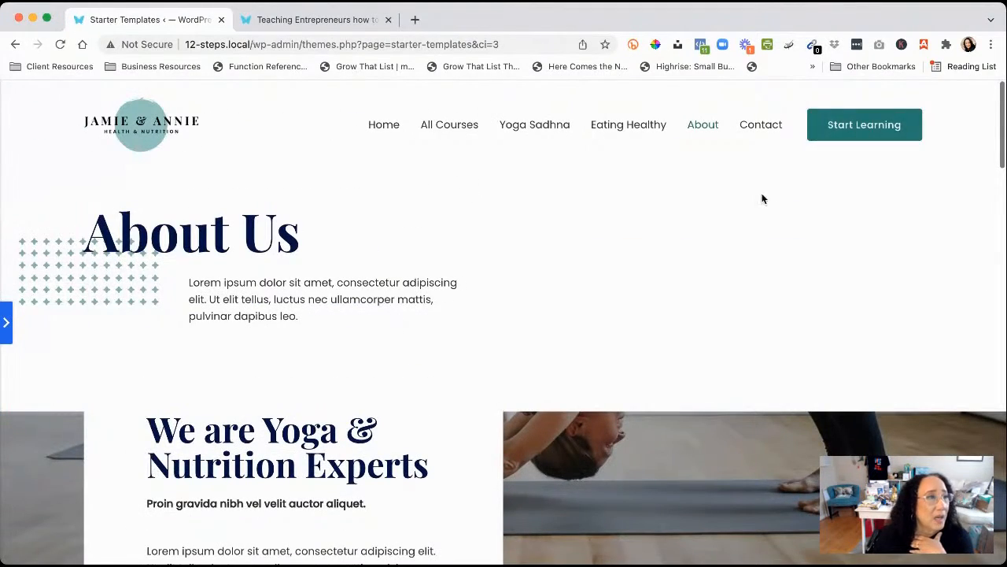
# View the Contact page's form and map, then go back to the Home page
pyautogui.click(761, 125)
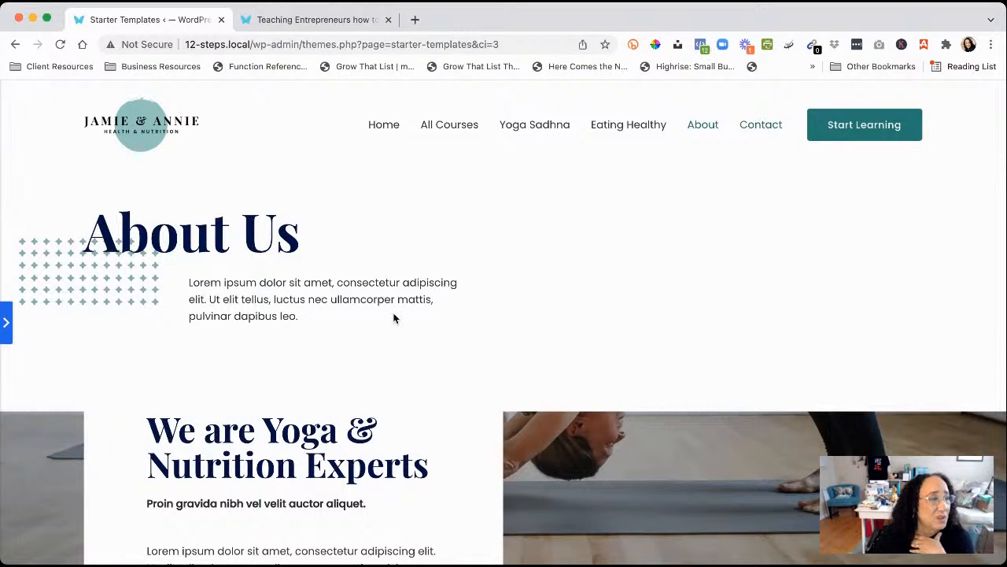
pyautogui.scroll(-5, 427, 346)
pyautogui.scroll(-2, 426, 346)
pyautogui.scroll(4, 427, 346)
pyautogui.scroll(-4, 427, 347)
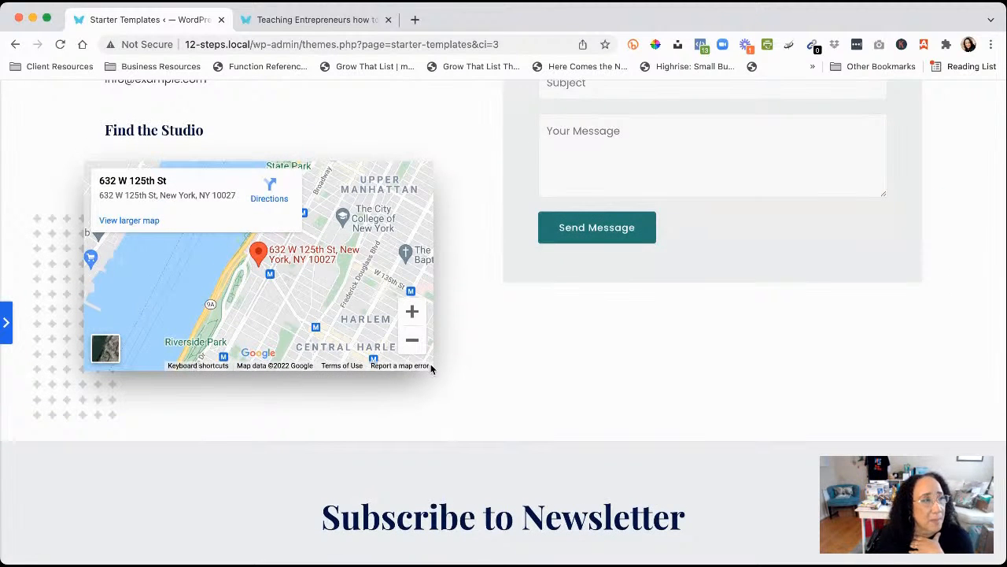
pyautogui.scroll(4, 468, 337)
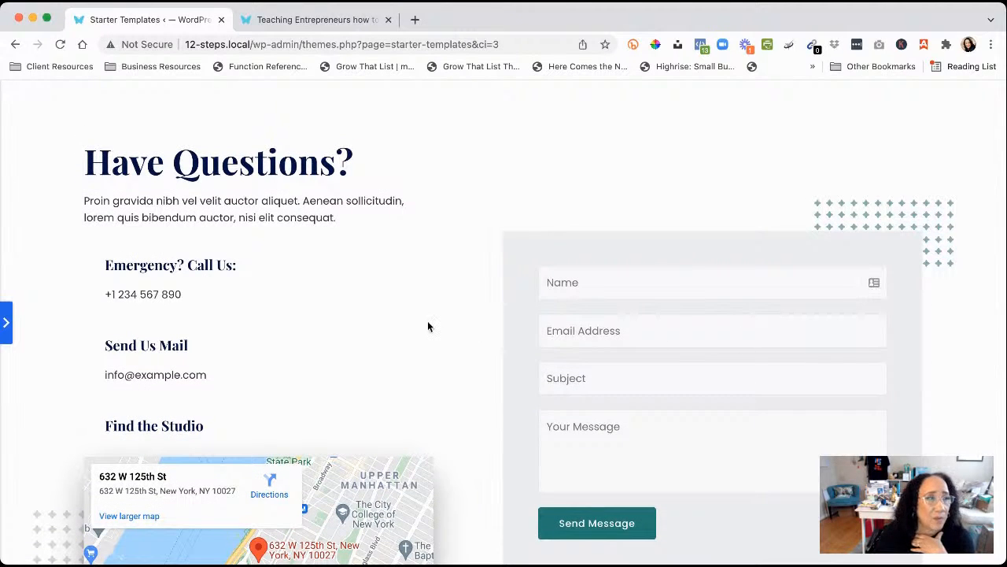
pyautogui.scroll(4, 427, 326)
pyautogui.click(385, 124)
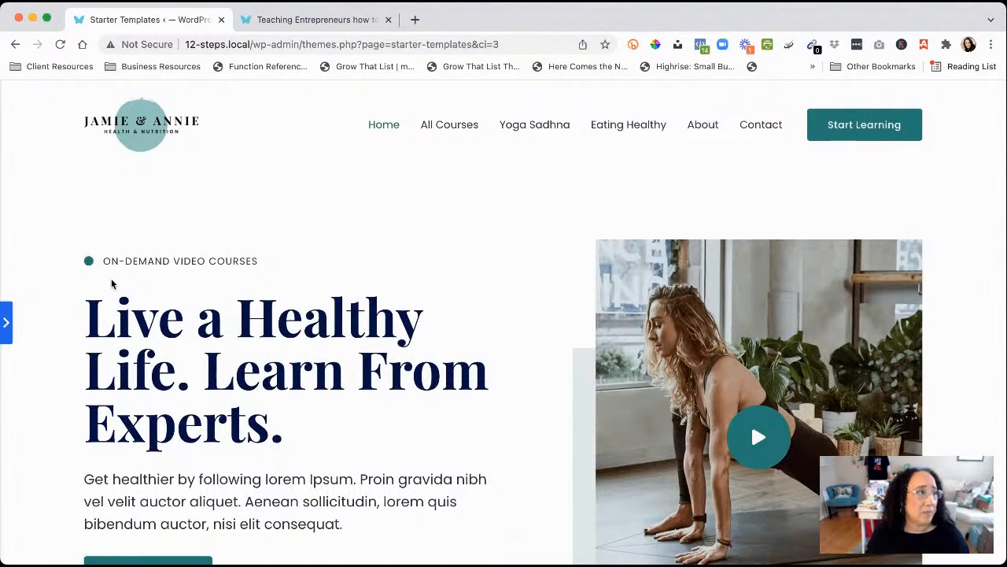
# Expand the Starter Templates sidebar to the Online Health Coach Logo step, with logo width 120
pyautogui.click(6, 323)
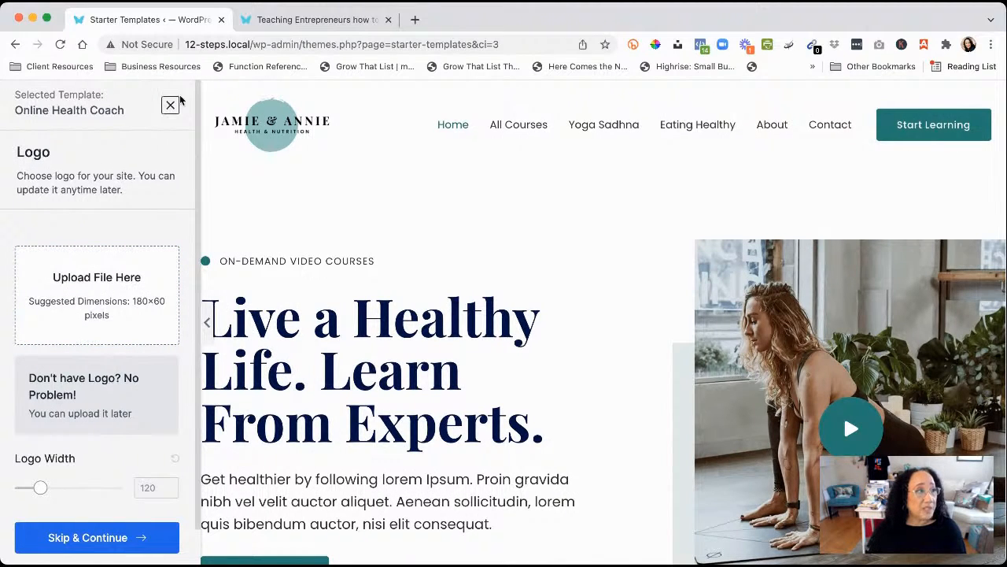
# Revisit the Contact, About Us, Courses, Home and Pranayama post pages, then close the template preview
pyautogui.click(18, 48)
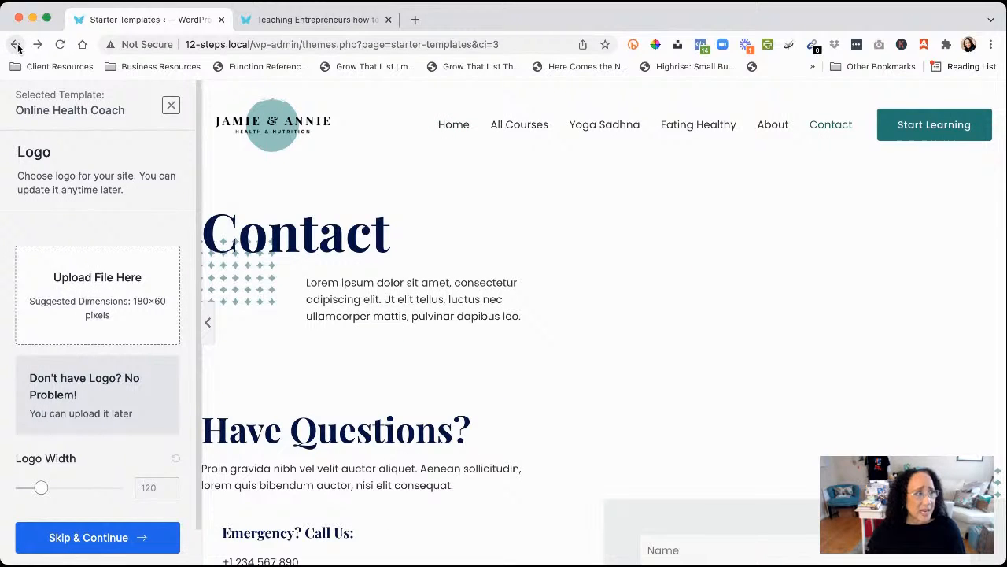
pyautogui.click(17, 48)
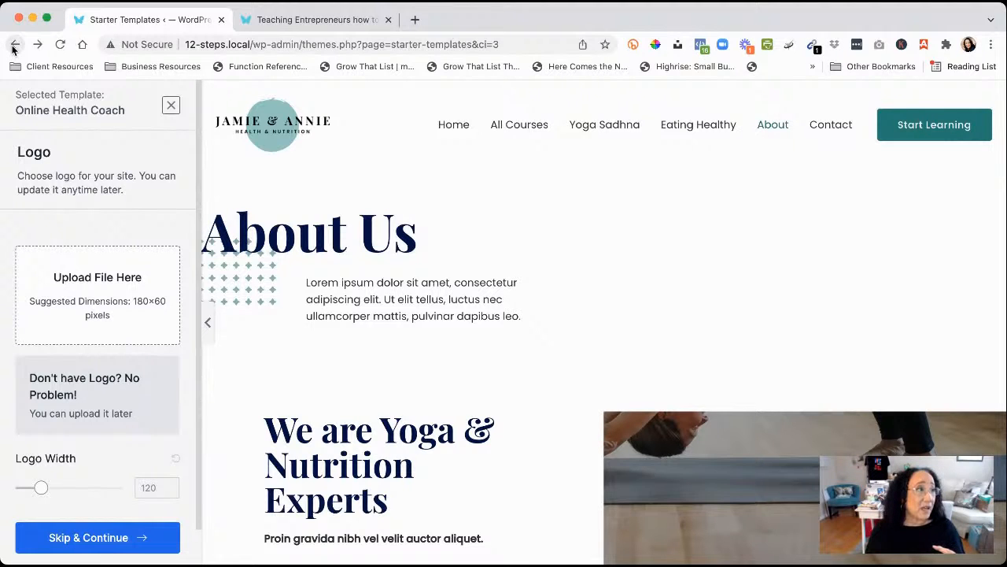
pyautogui.click(15, 45)
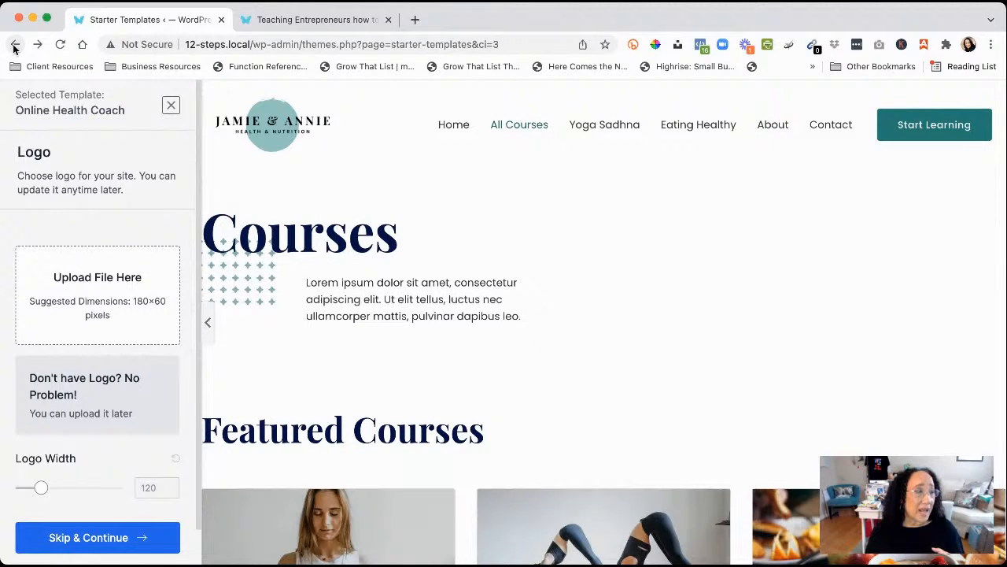
pyautogui.click(14, 45)
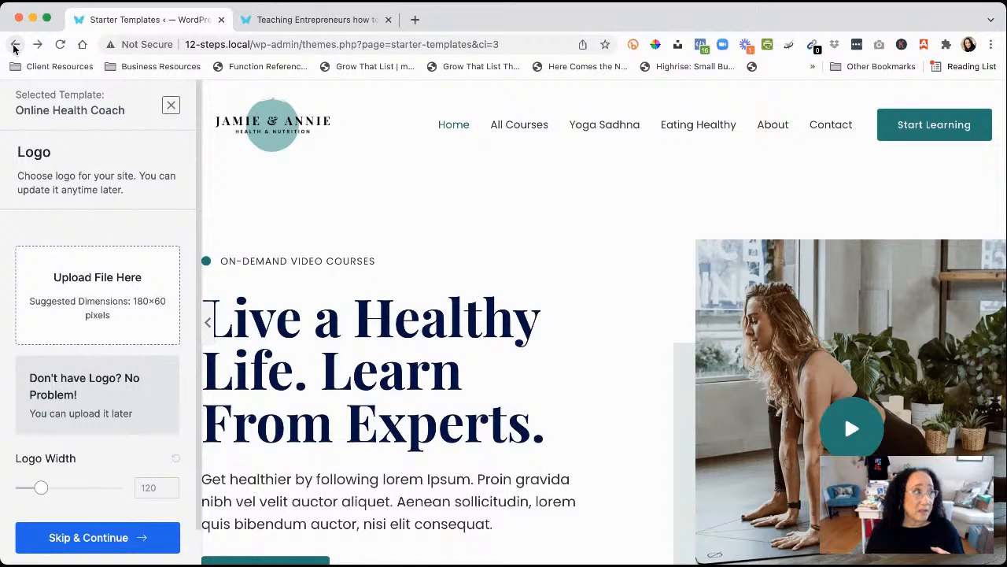
pyautogui.click(14, 45)
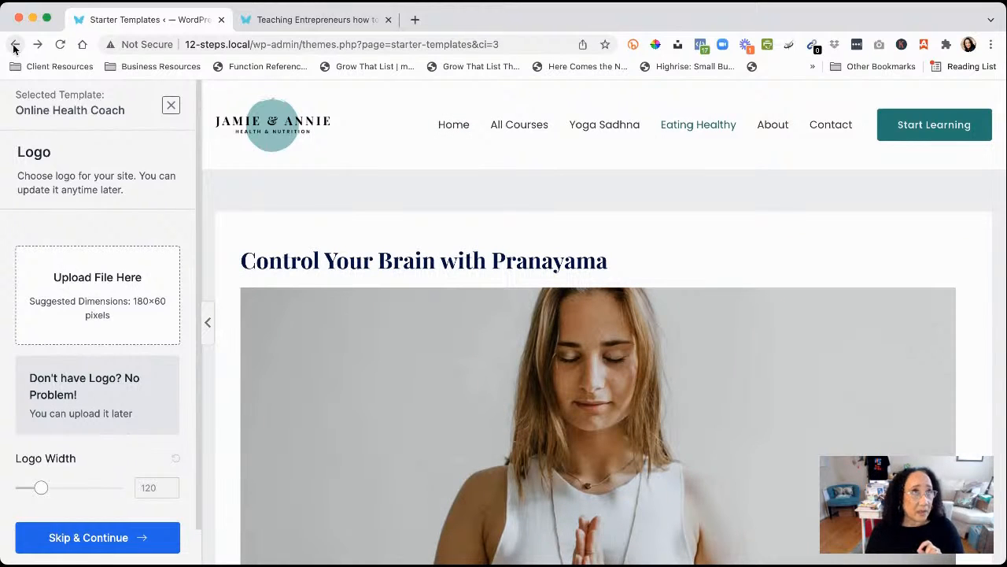
pyautogui.click(14, 45)
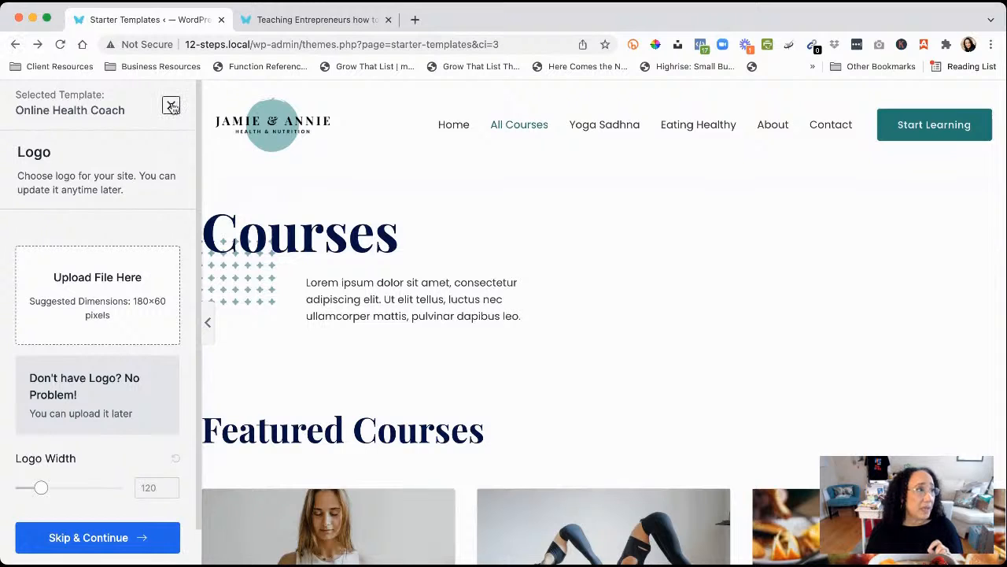
pyautogui.click(171, 106)
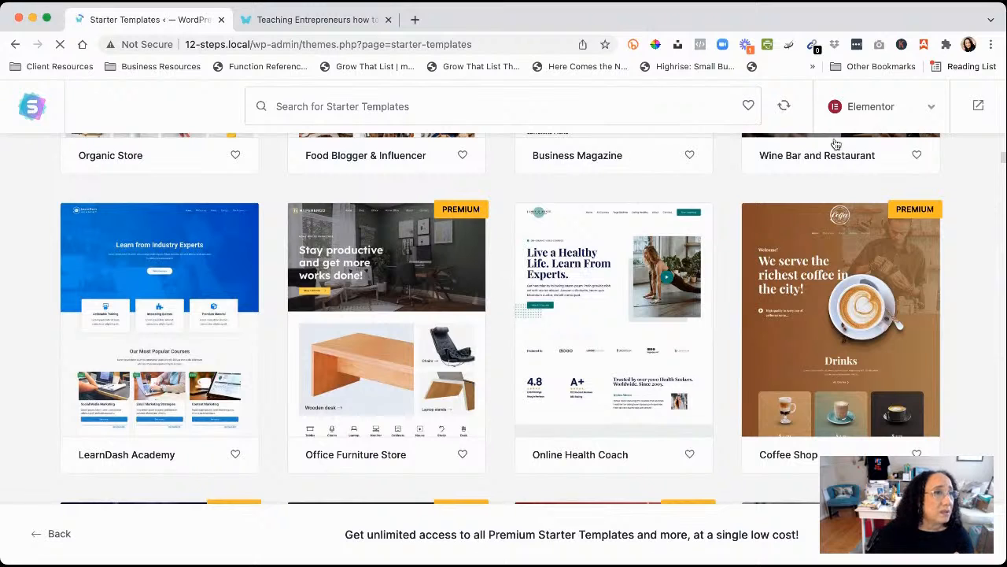
# Exit Starter Templates to the dashboard and return to the Pages list of five published pages
pyautogui.click(979, 106)
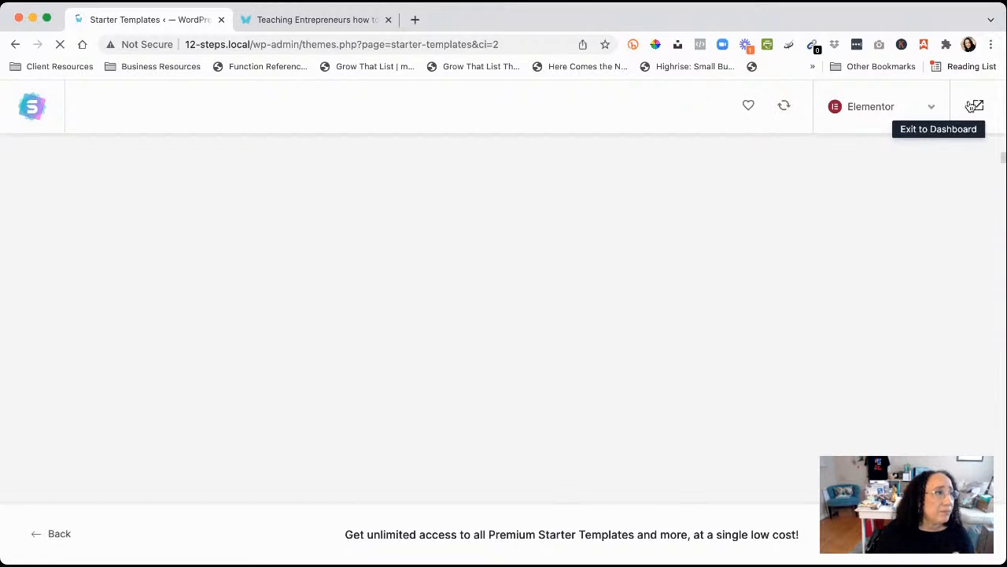
pyautogui.moveTo(499, 44); pyautogui.dragTo(325, 44)
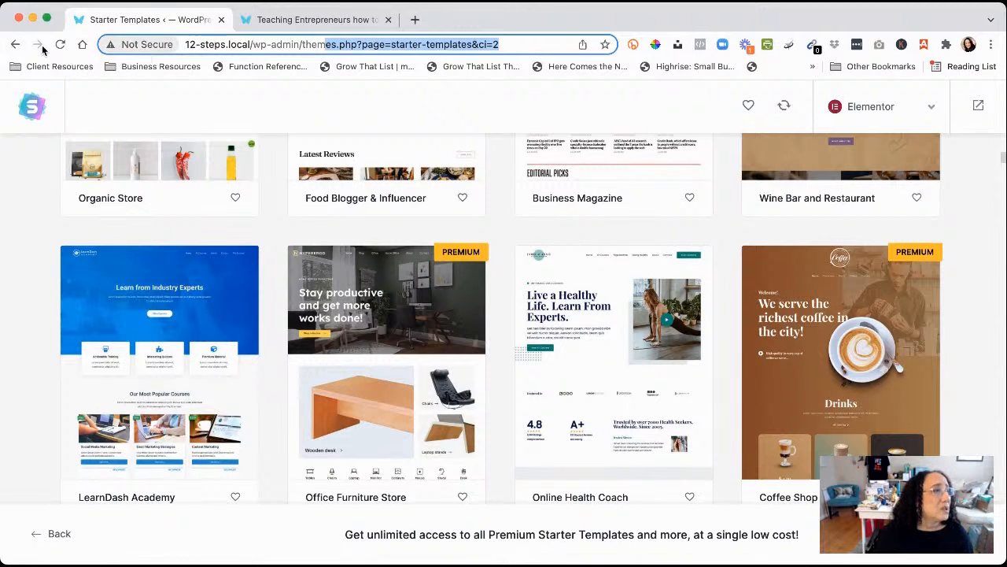
pyautogui.click(14, 47)
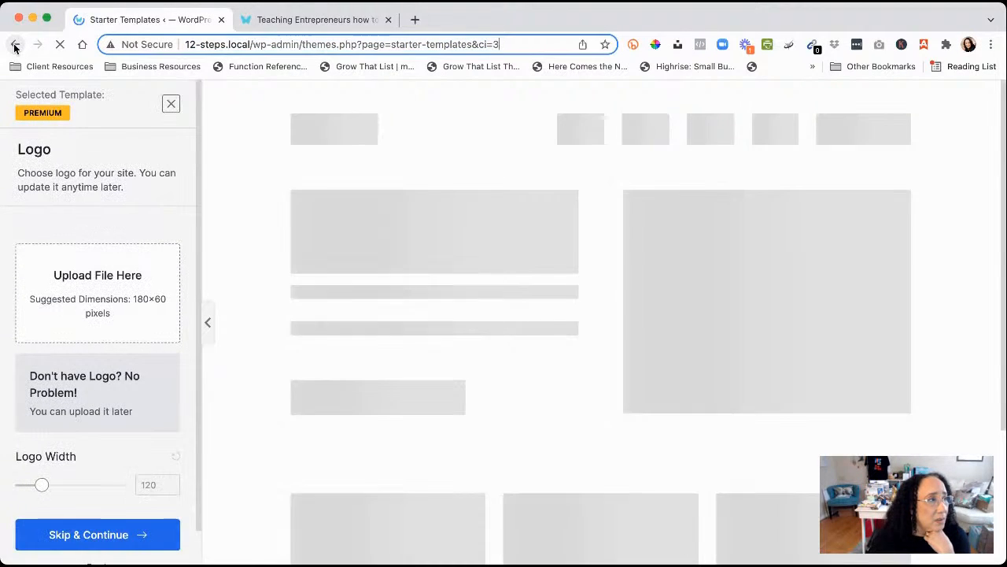
pyautogui.click(14, 47)
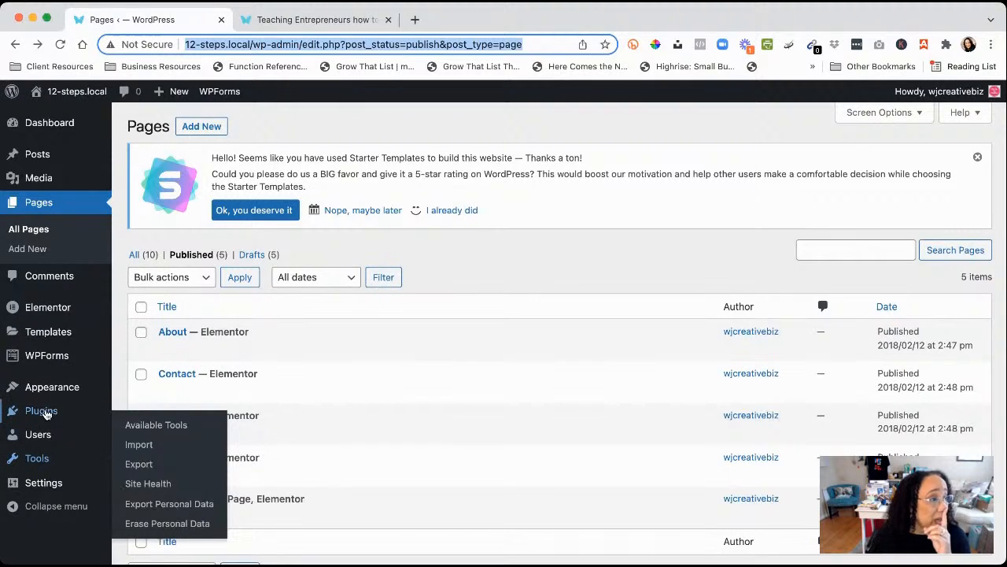
# Review the active plugins: Elementor 3.5.3, Starter Templates 3.0.25 and WPForms Lite 1.7.2
pyautogui.click(46, 414)
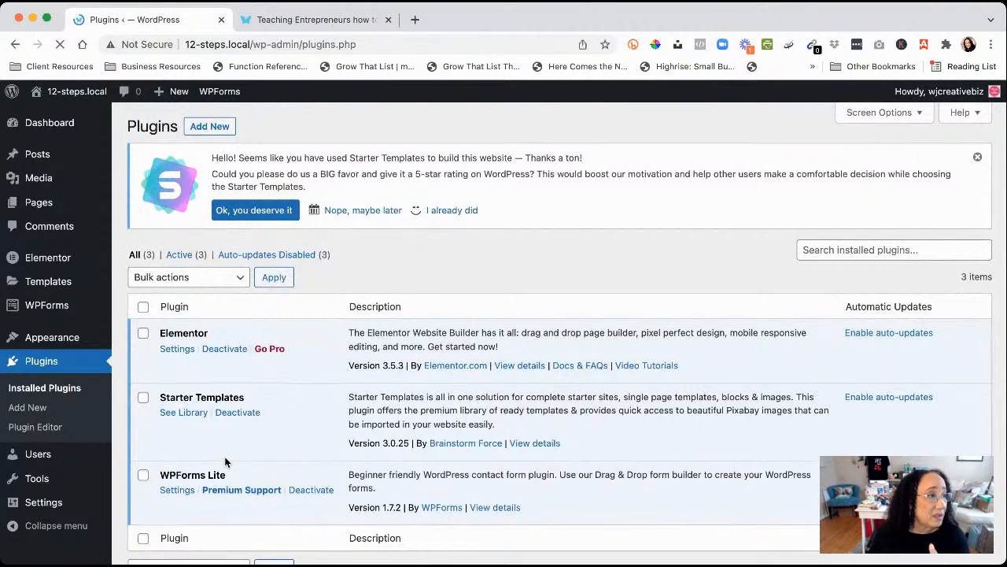
pyautogui.scroll(-2, 222, 461)
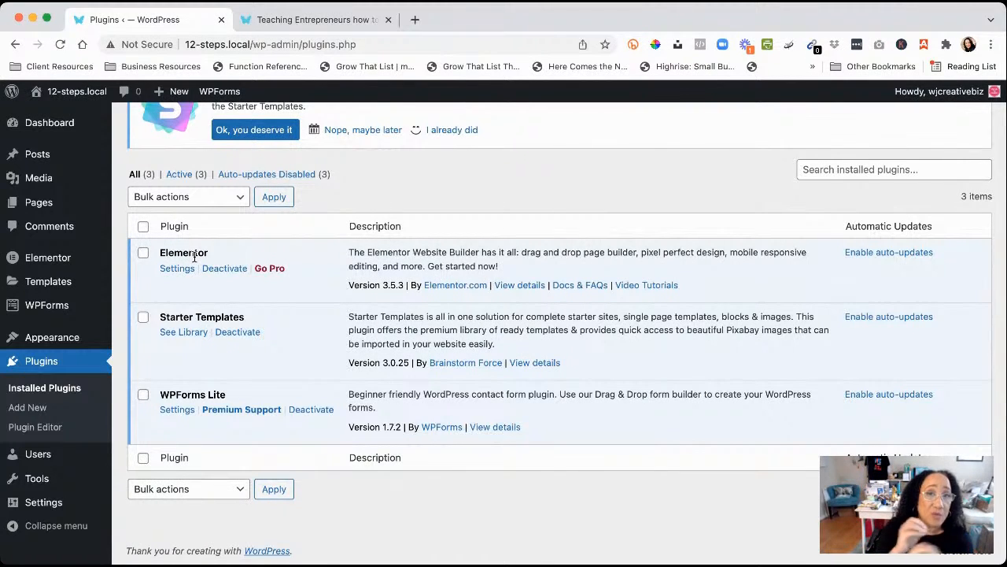
pyautogui.scroll(1, 193, 256)
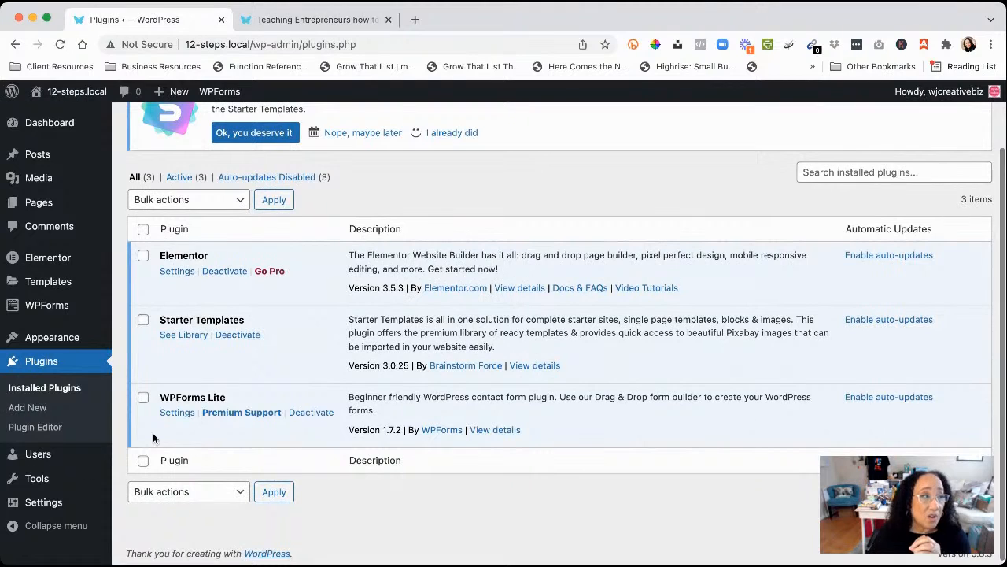